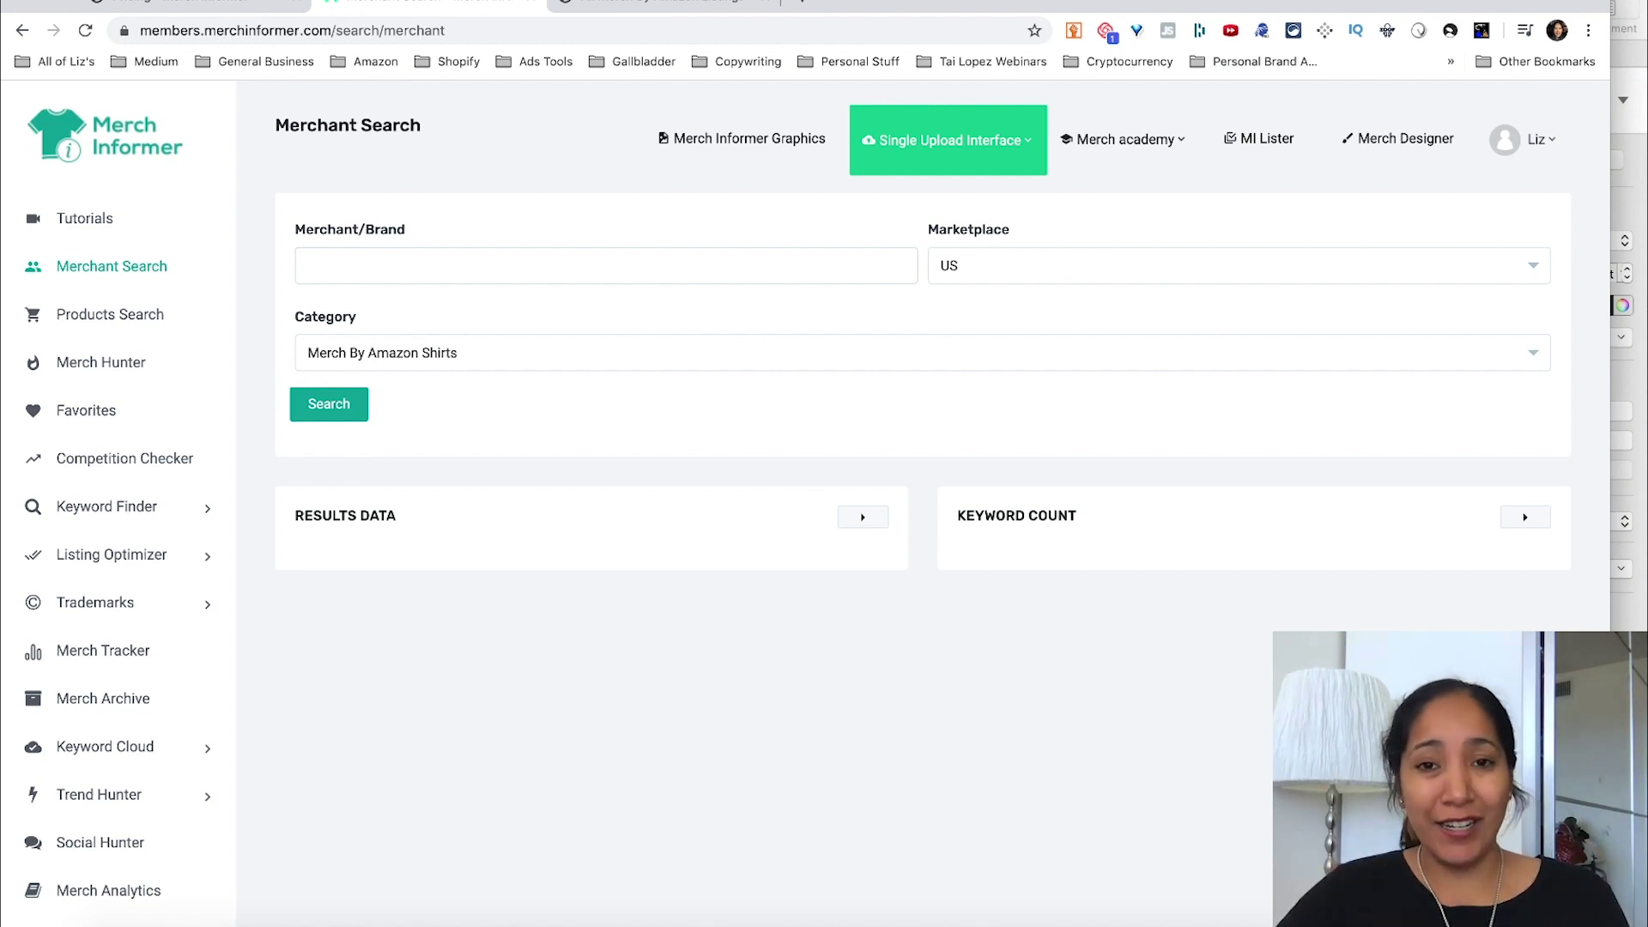
Scroll through the Merch Informer pricing page
left_click(222, 5)
scroll(455, 311, "down", 3)
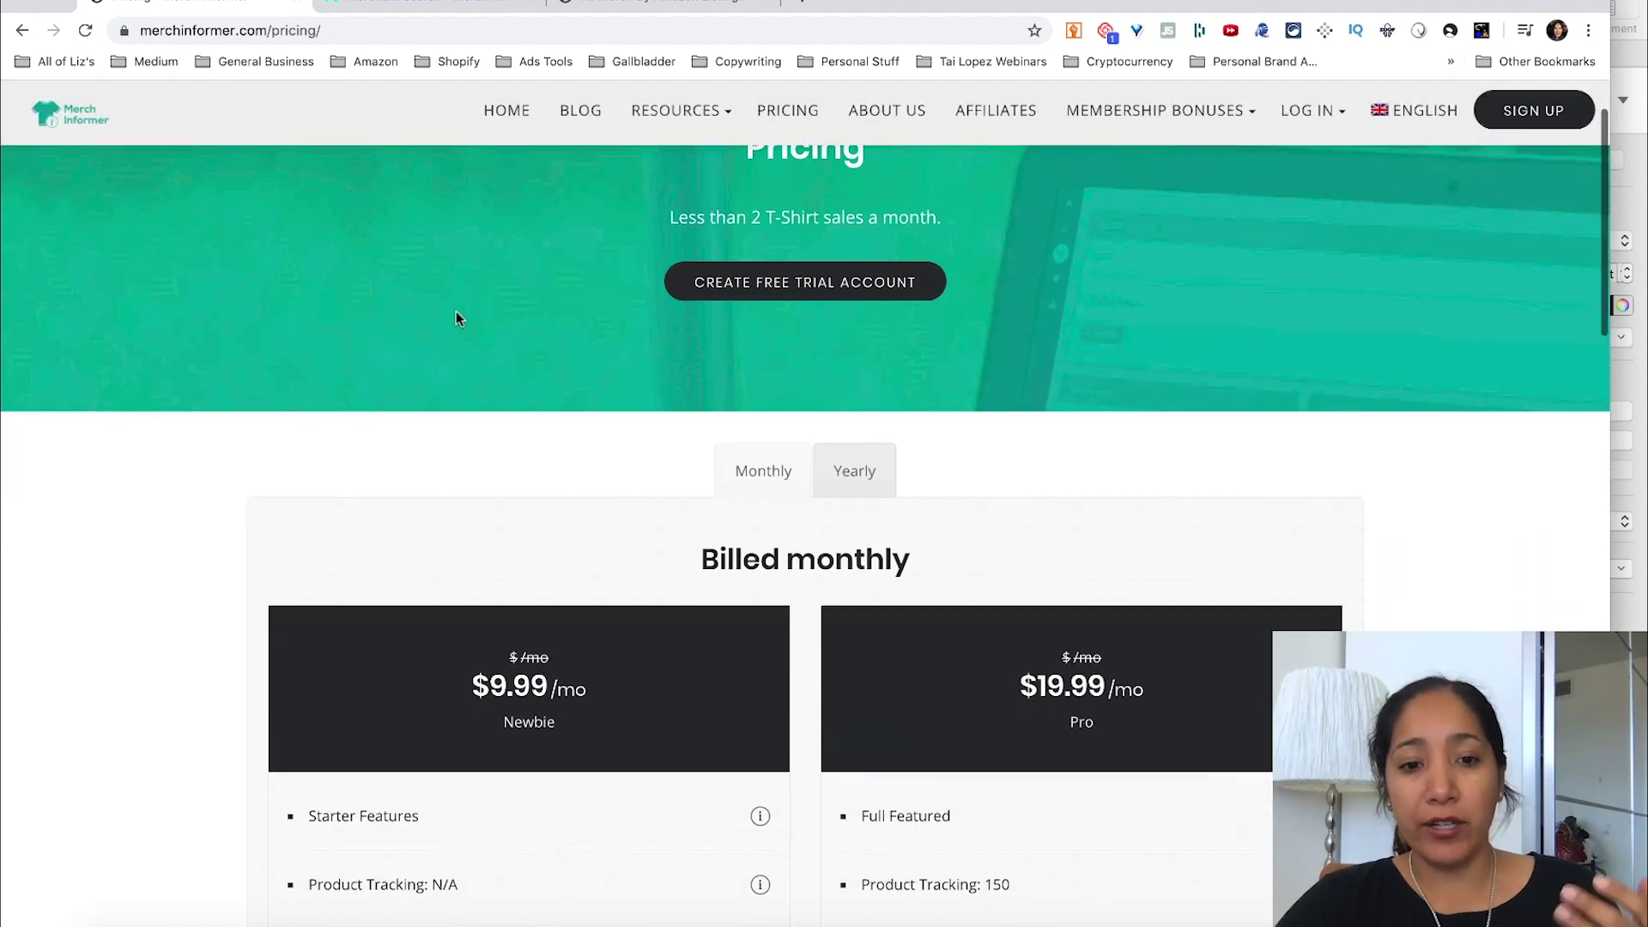
scroll(456, 311, "down", 2)
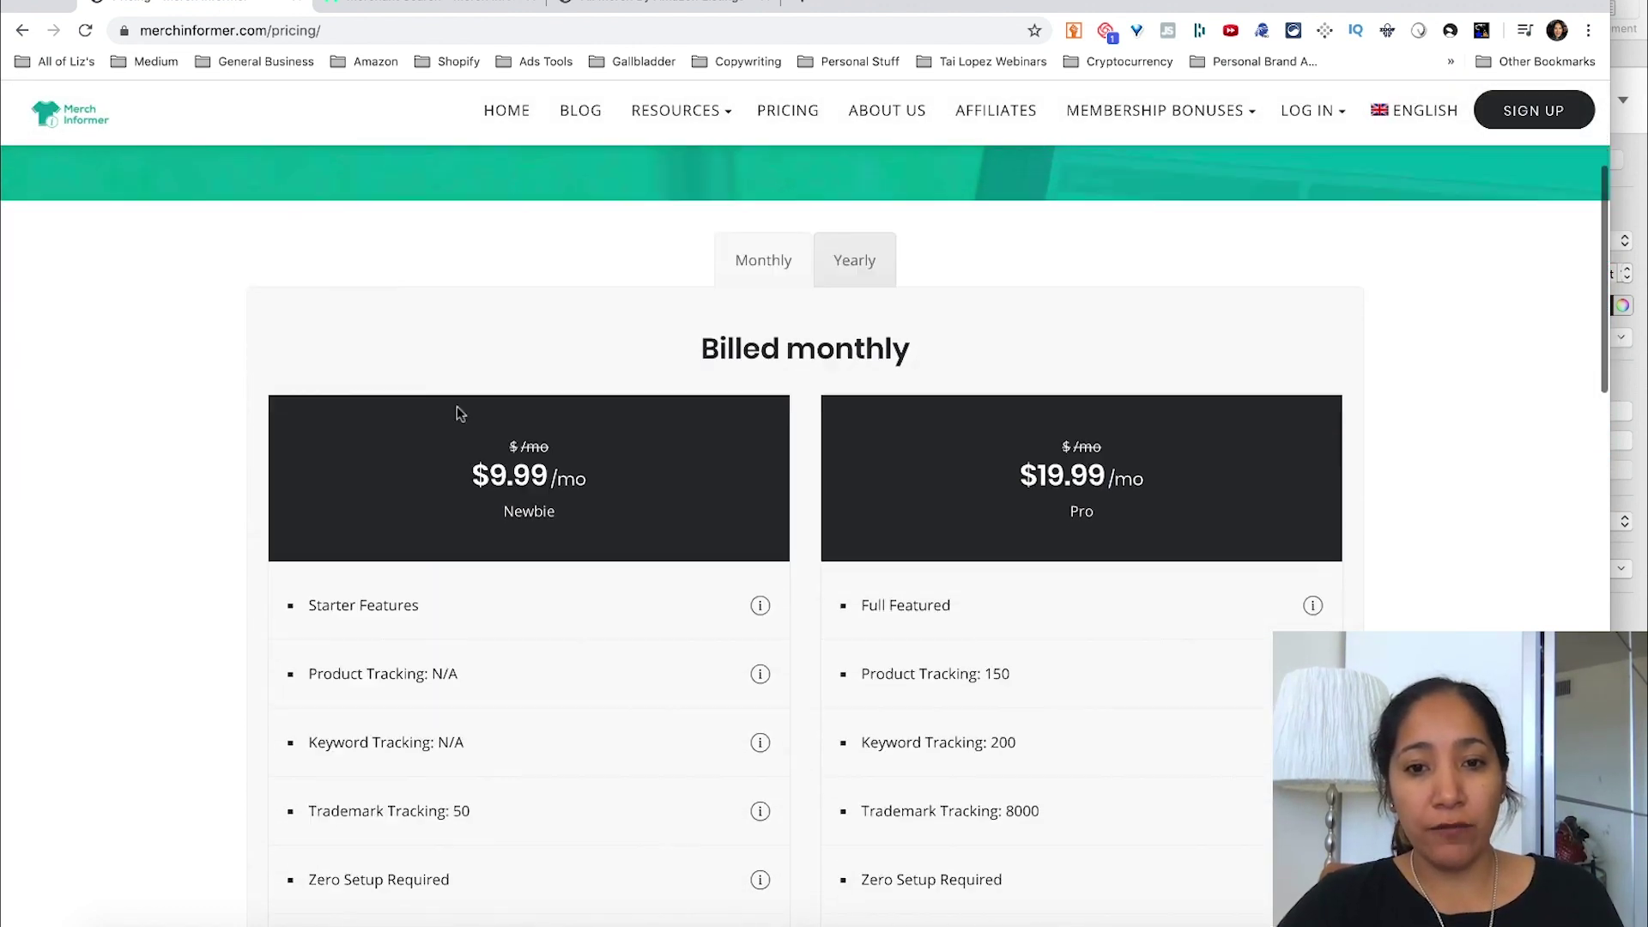
scroll(587, 519, "down", 1)
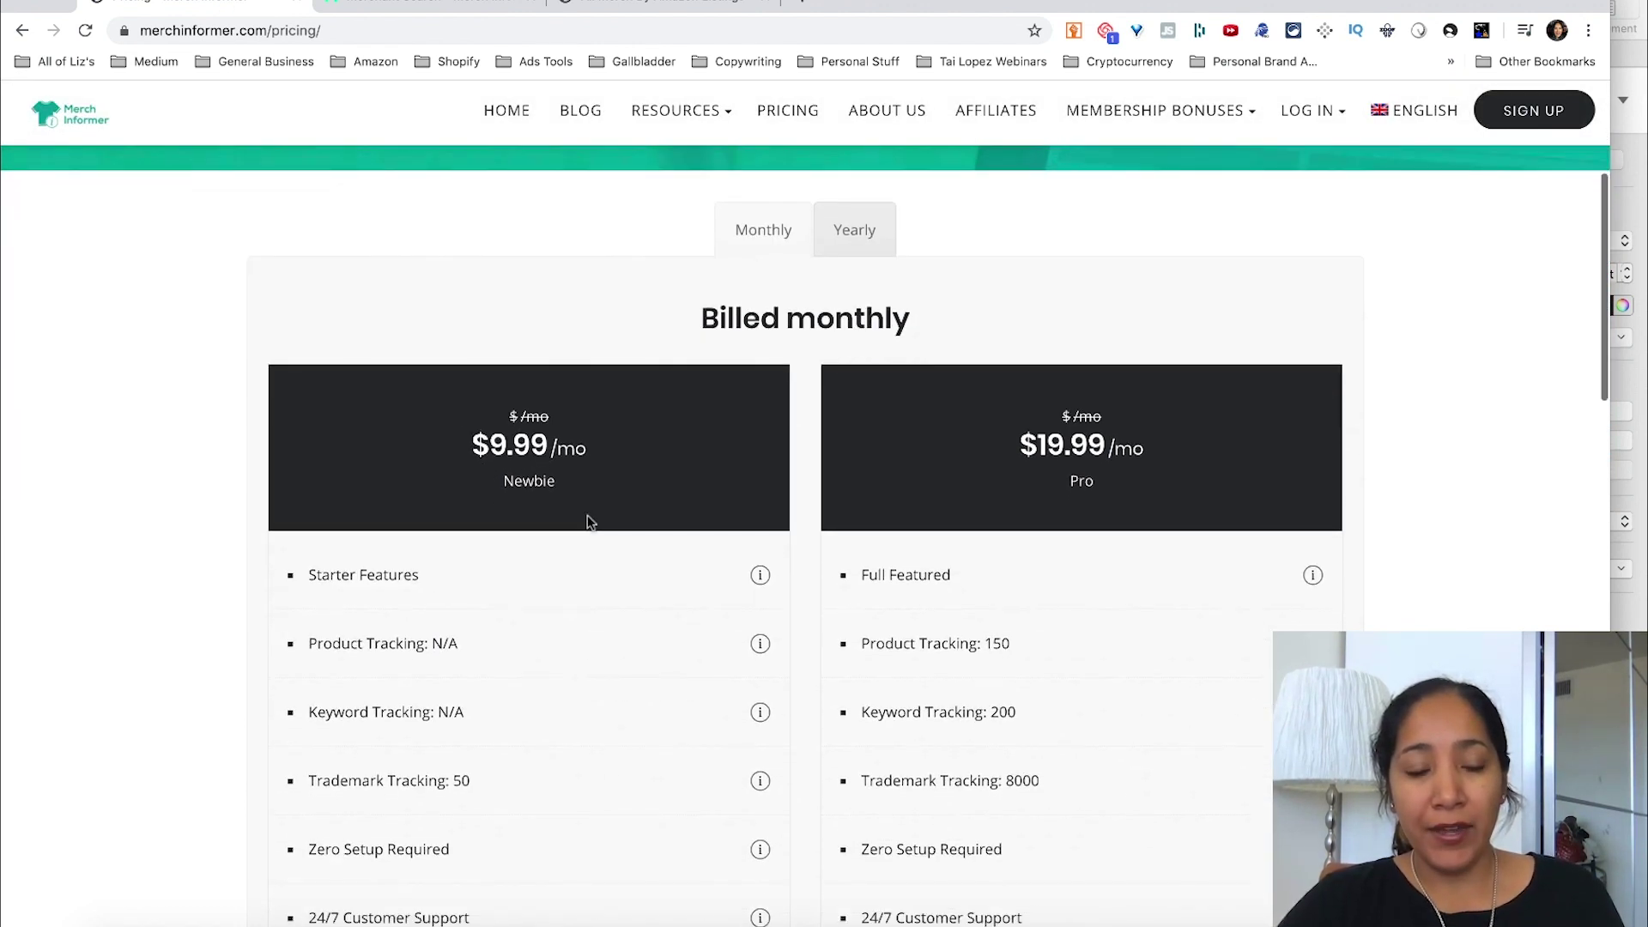
scroll(589, 521, "down", 2)
scroll(587, 522, "down", 4)
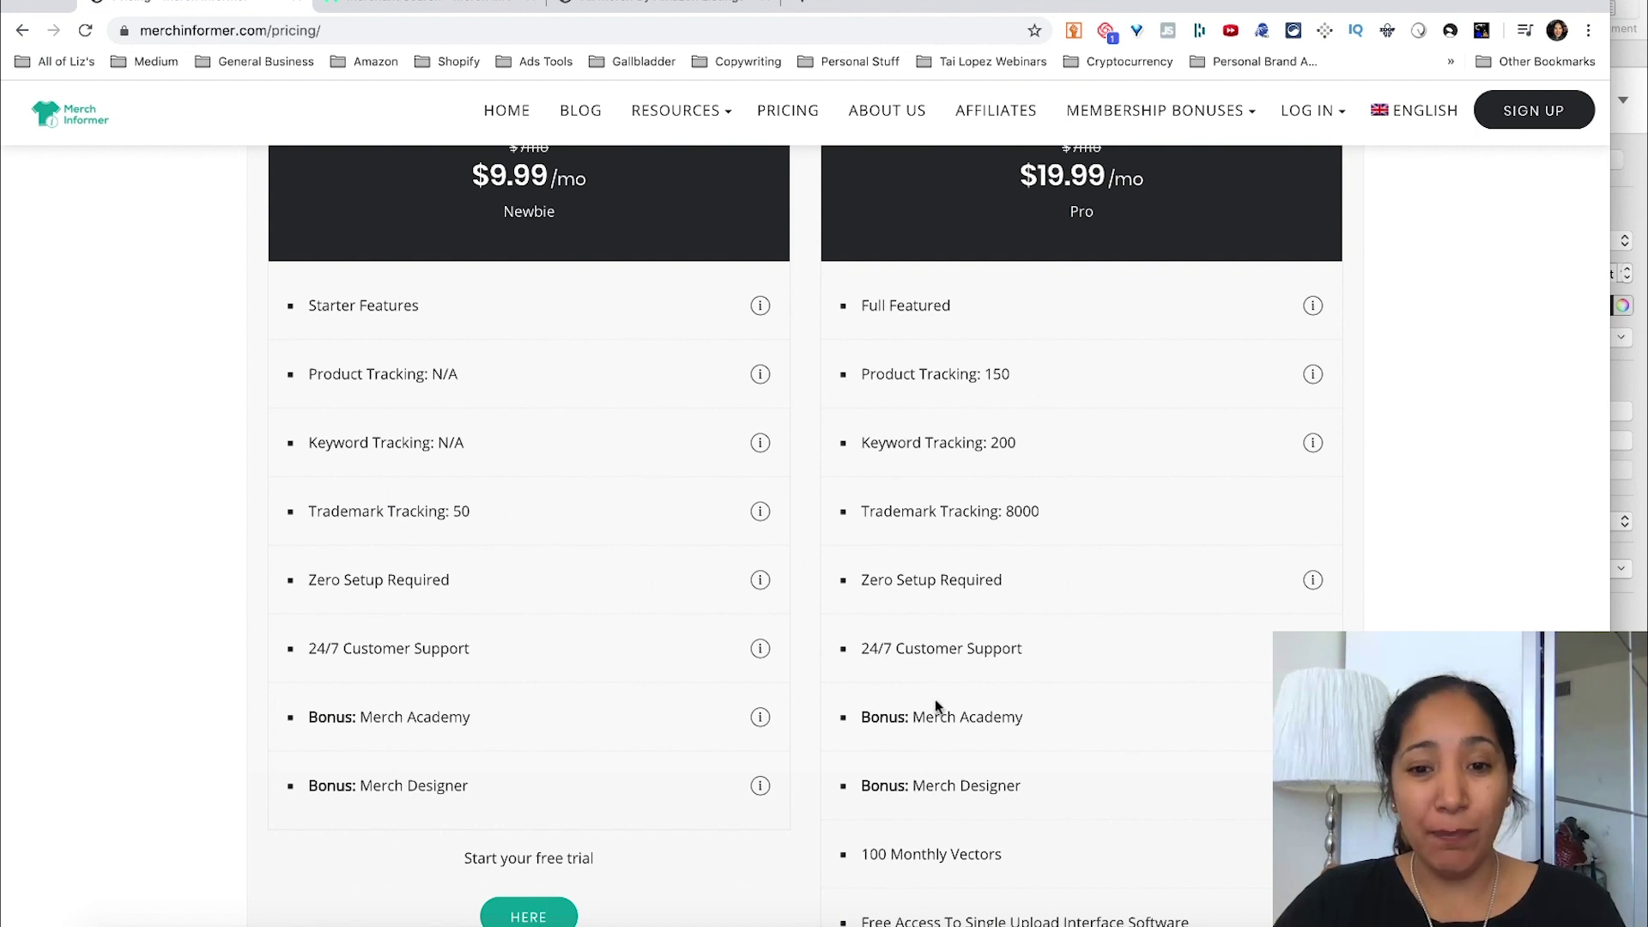
scroll(935, 699, "up", 1)
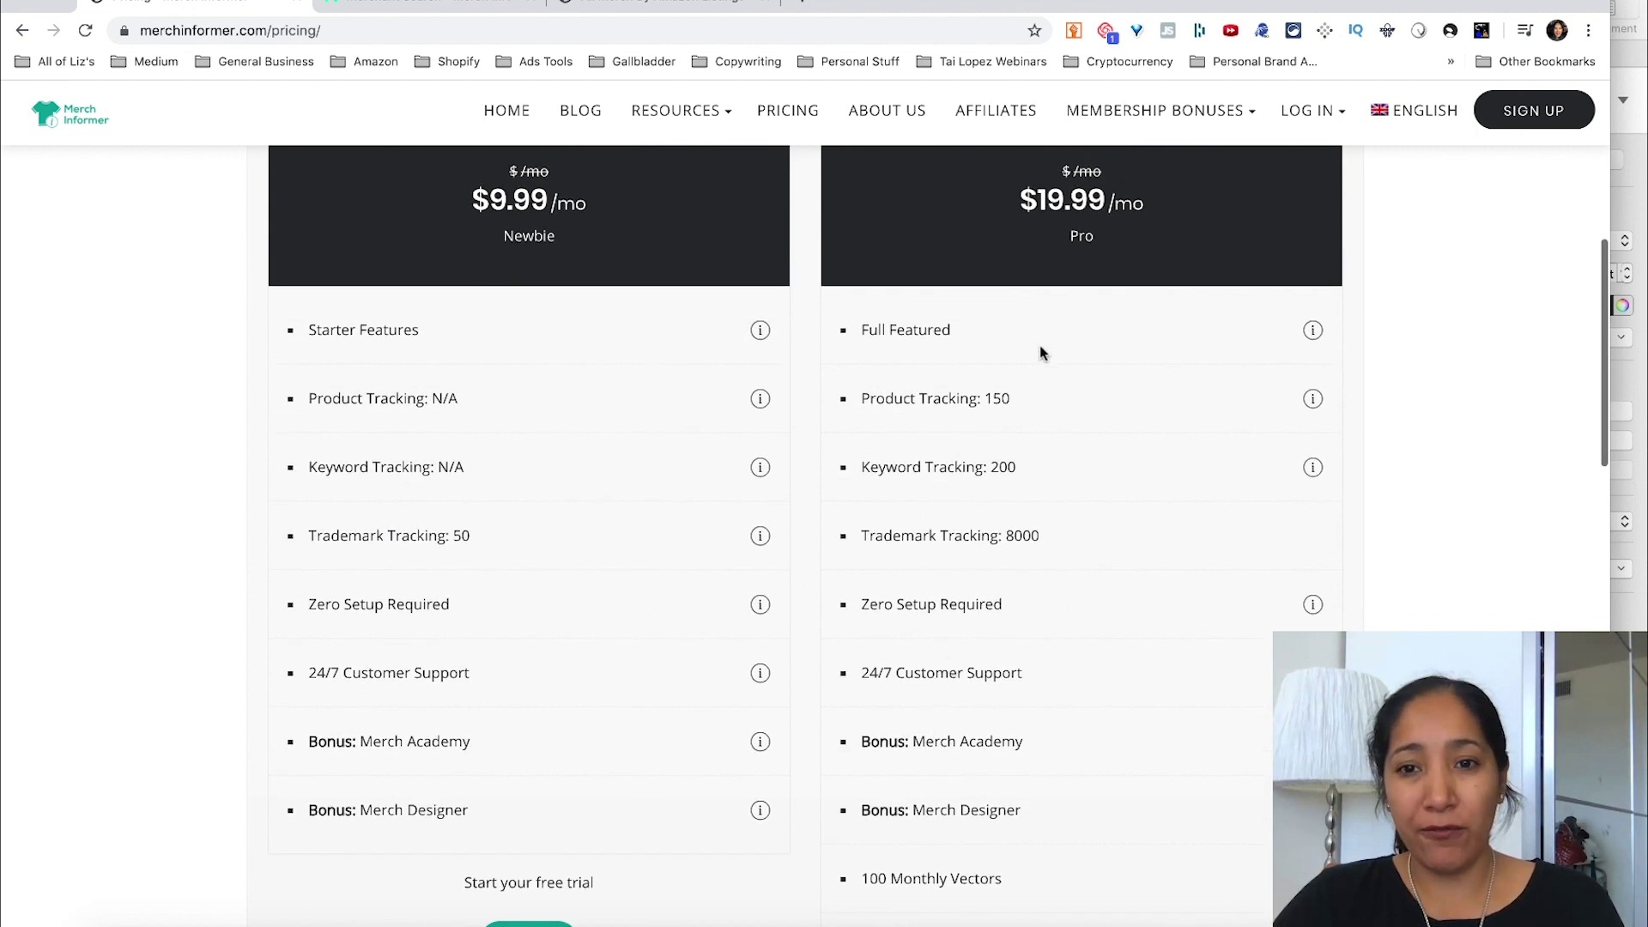
scroll(1036, 468, "down", 3)
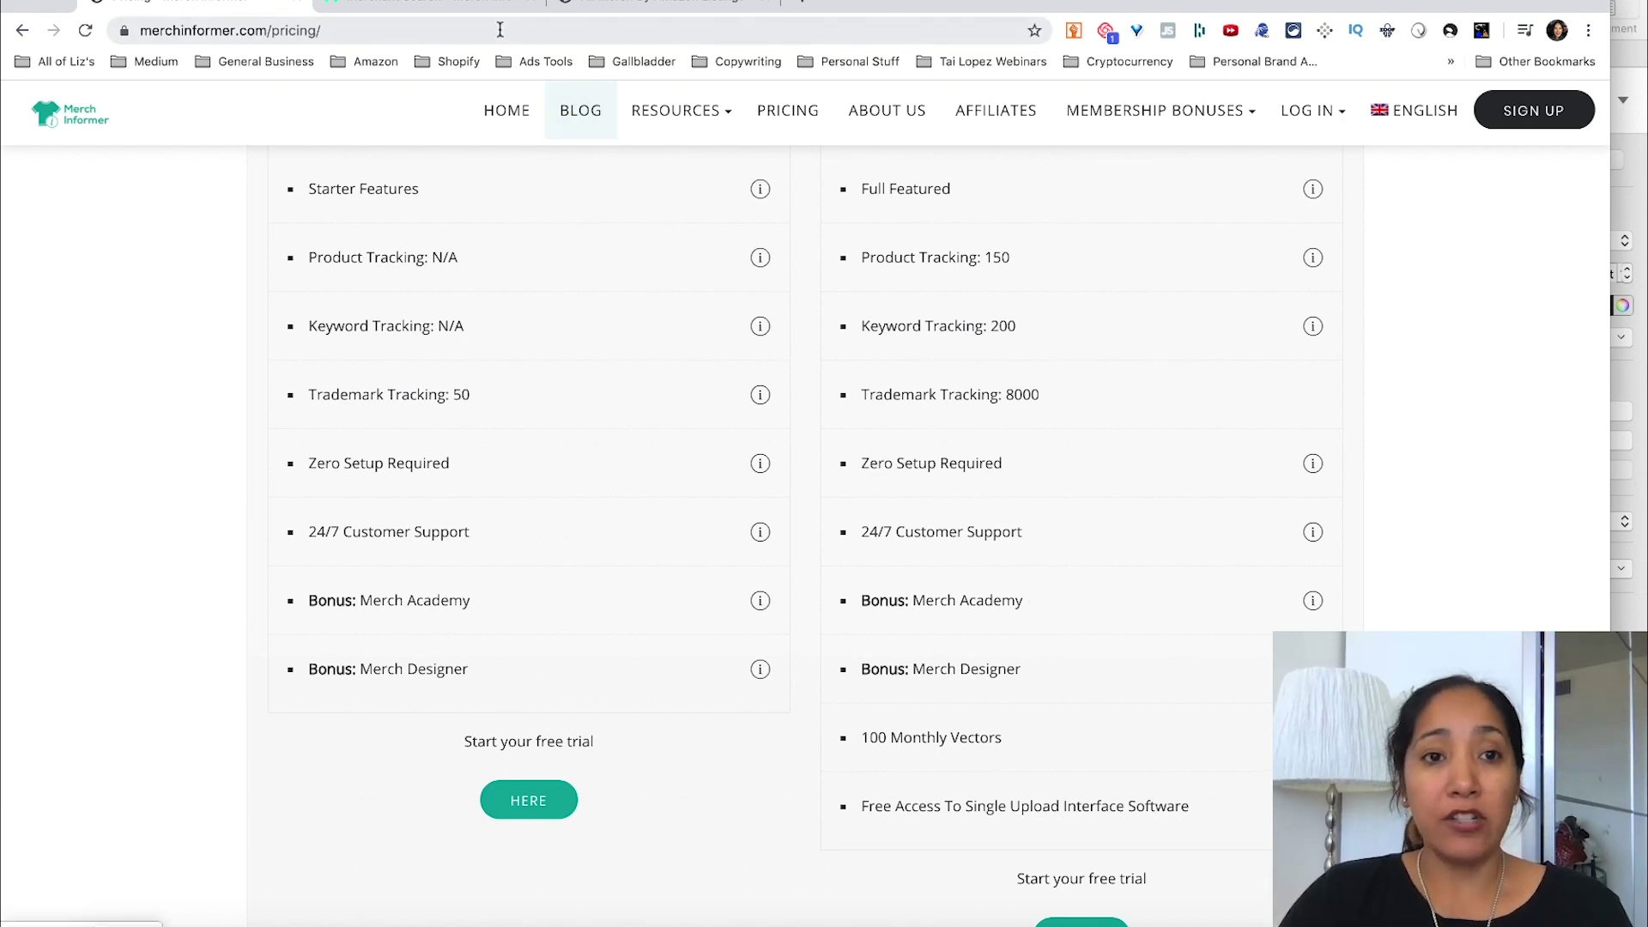
scroll(640, 258, "down", 2)
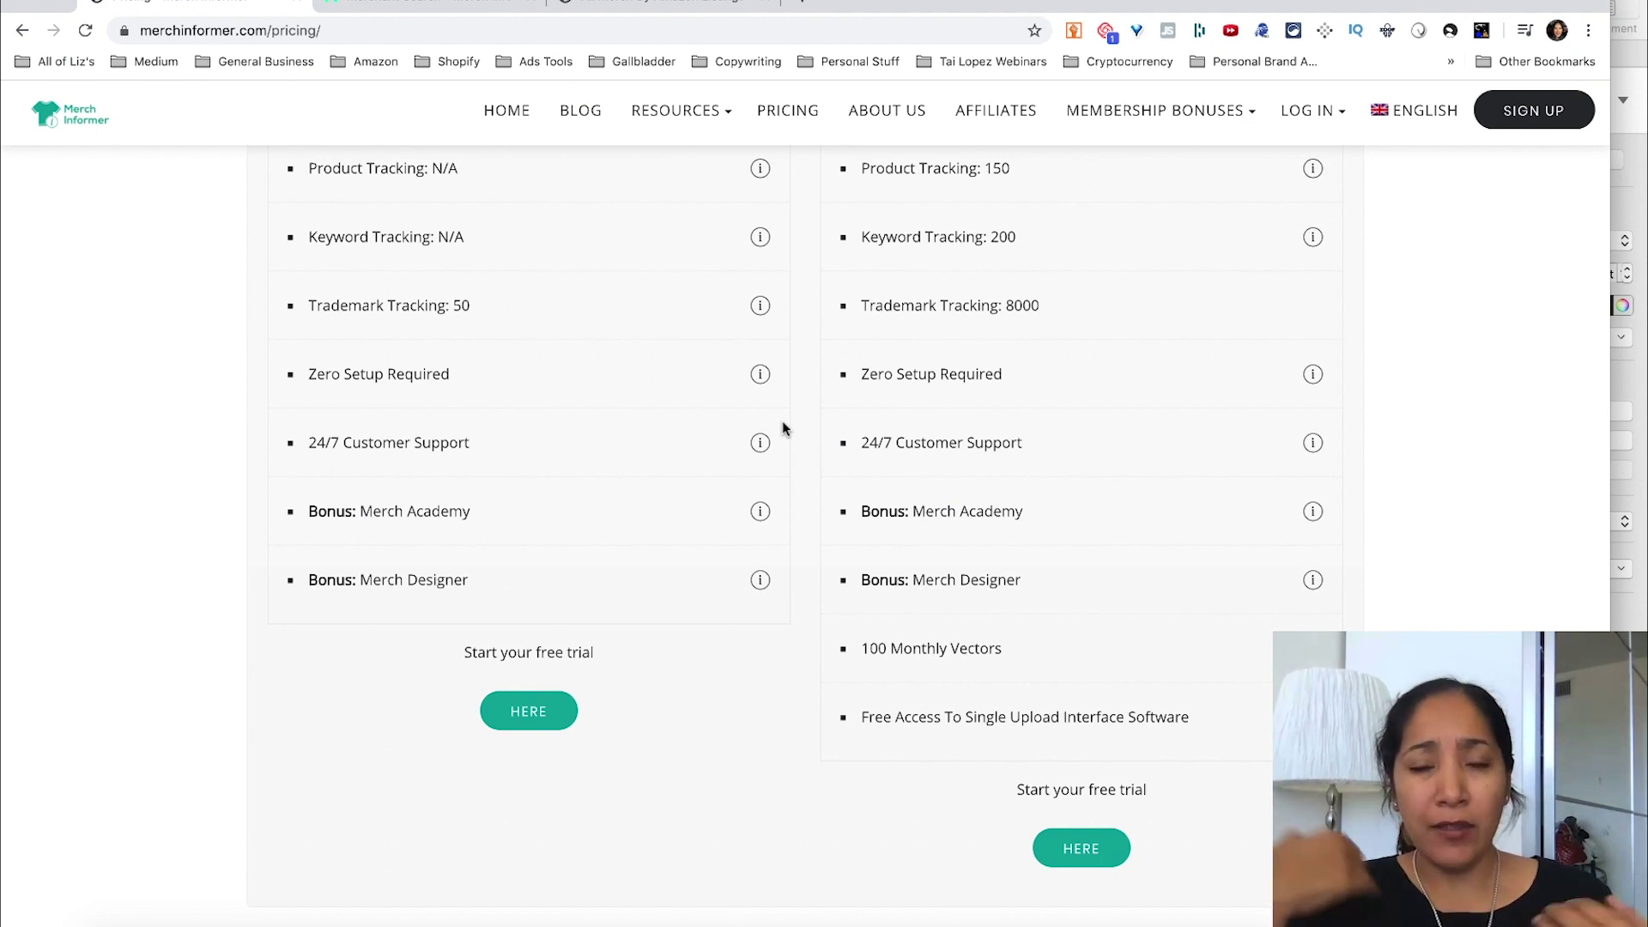
Visit the Tutorials page, then return to the Merchant Search form
left_click(424, 4)
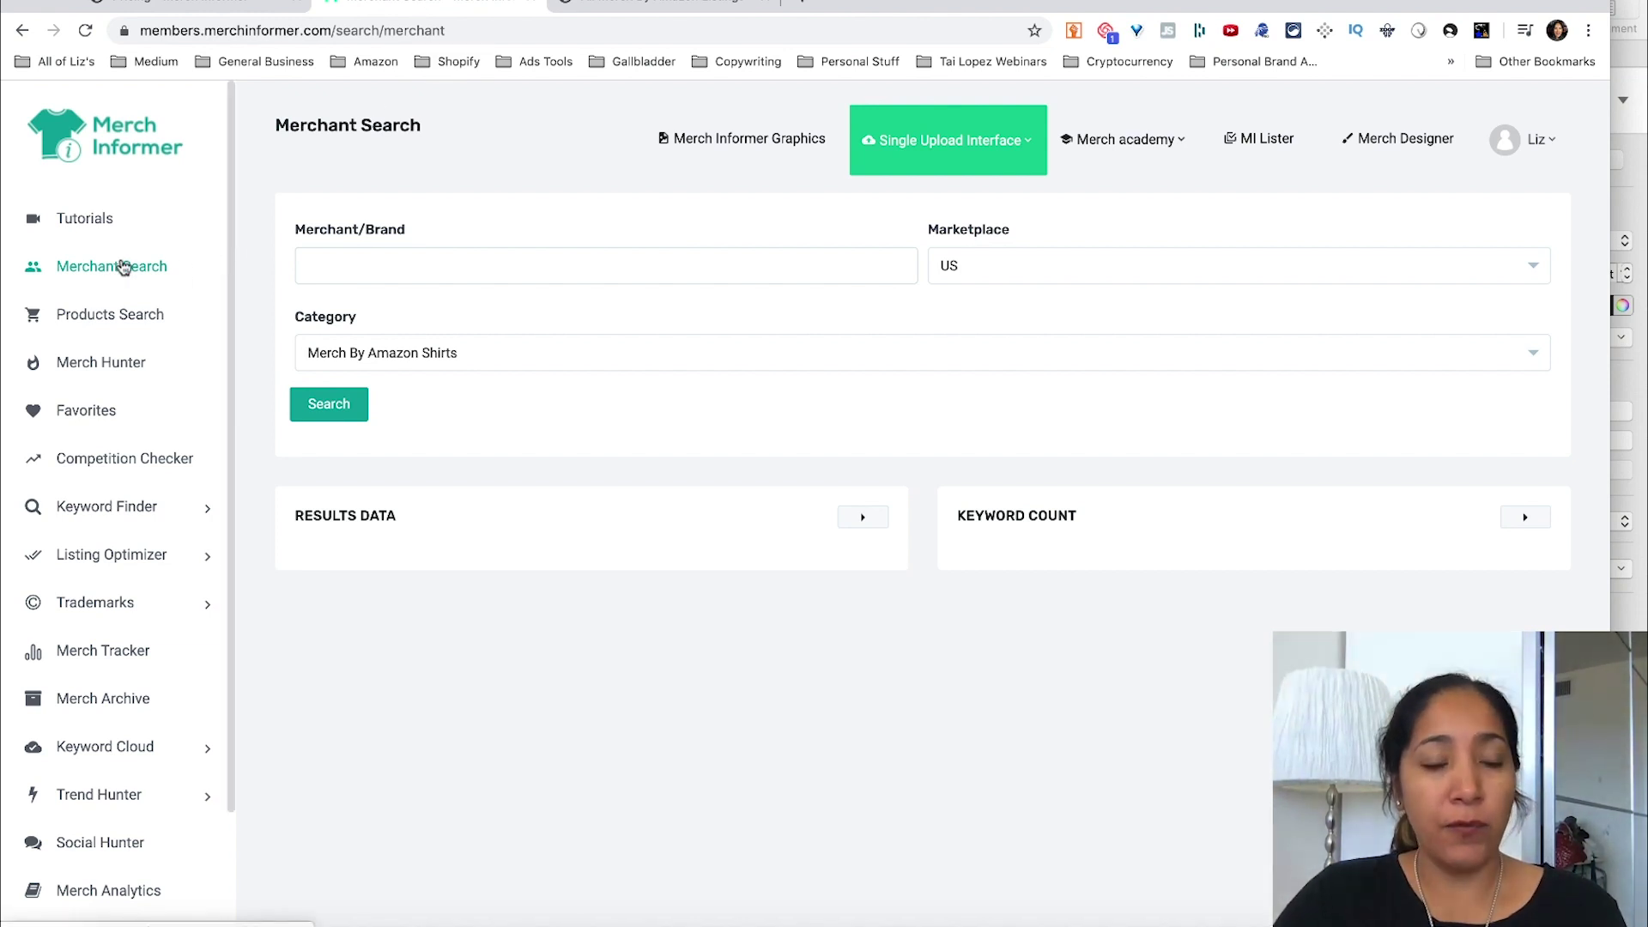
left_click(87, 221)
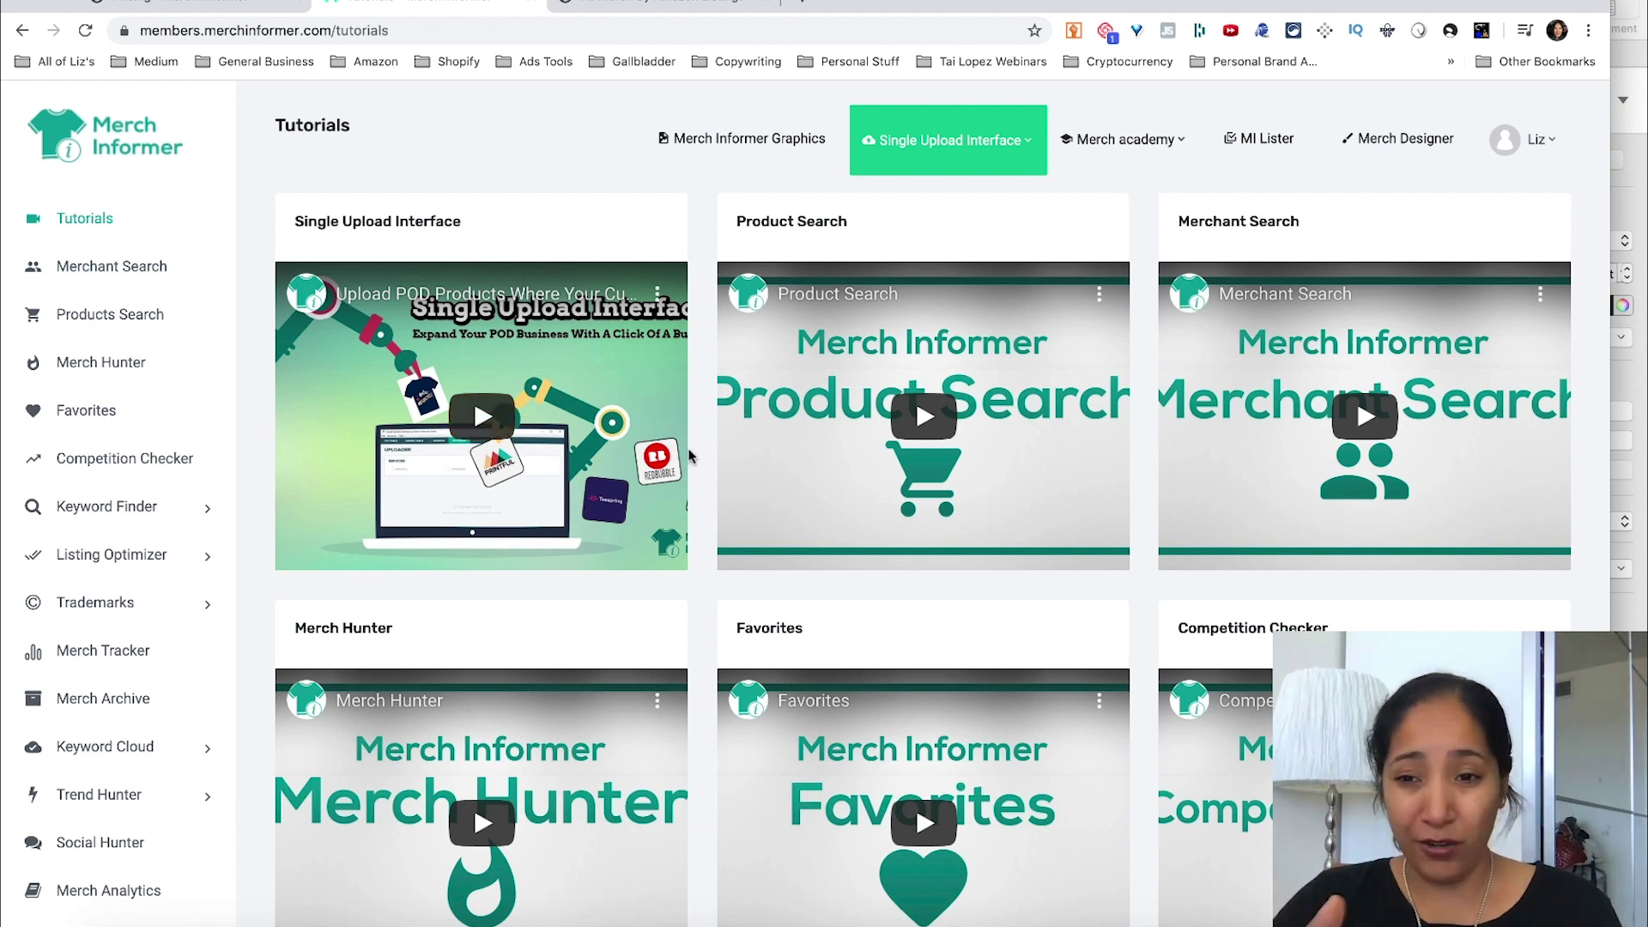
left_click(121, 268)
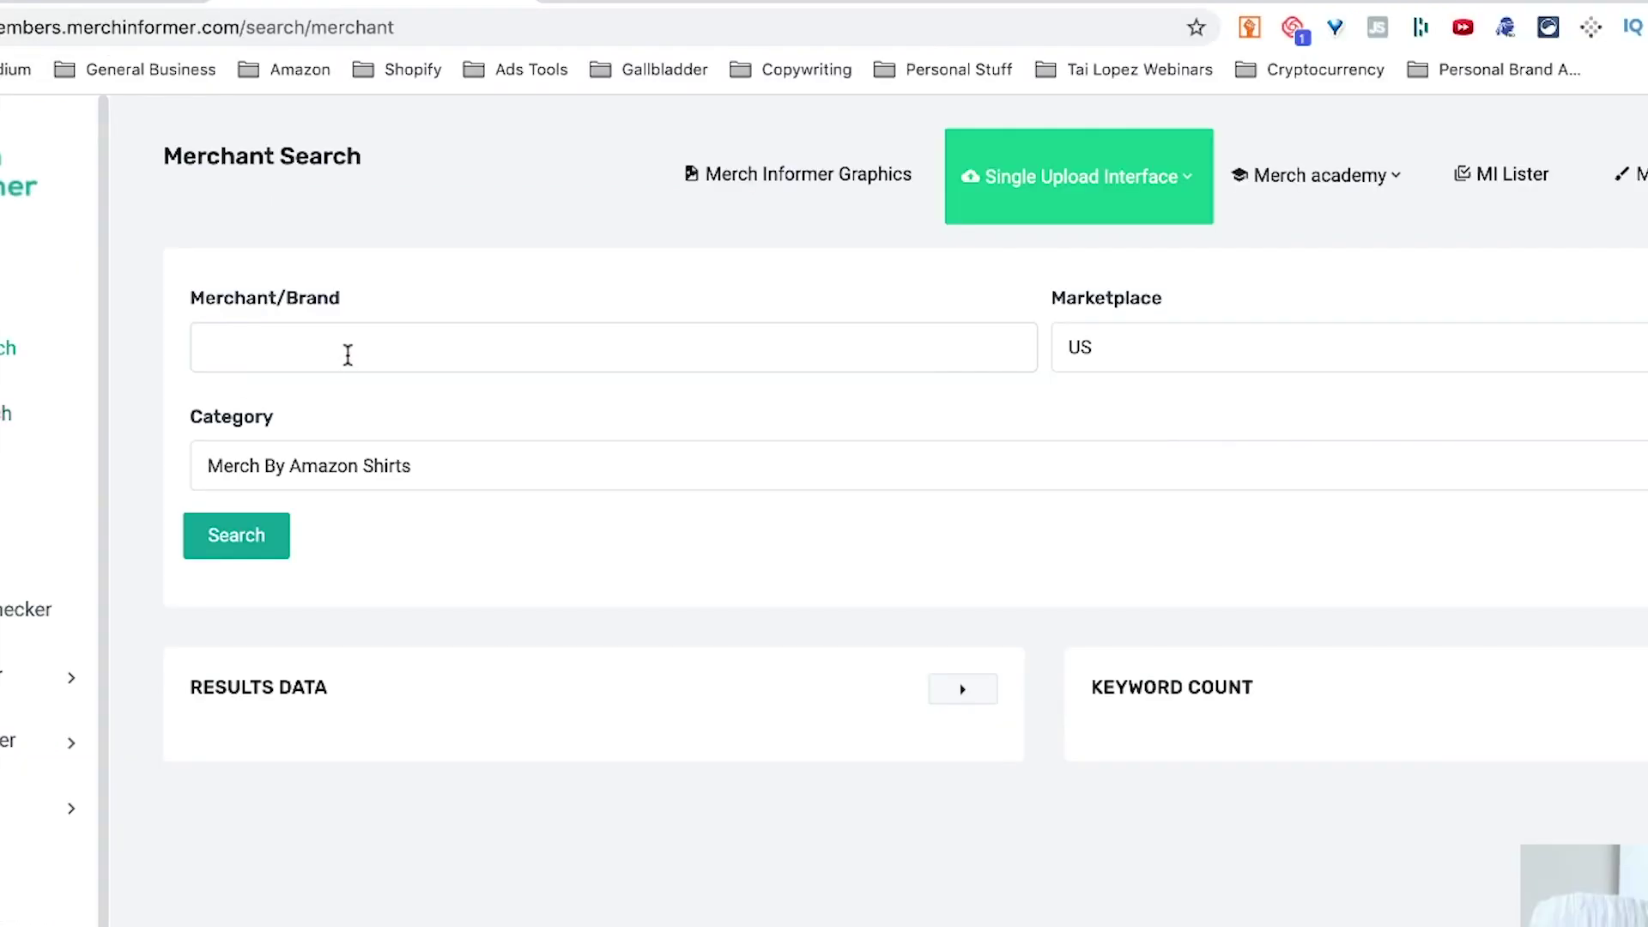
left_click(469, 351)
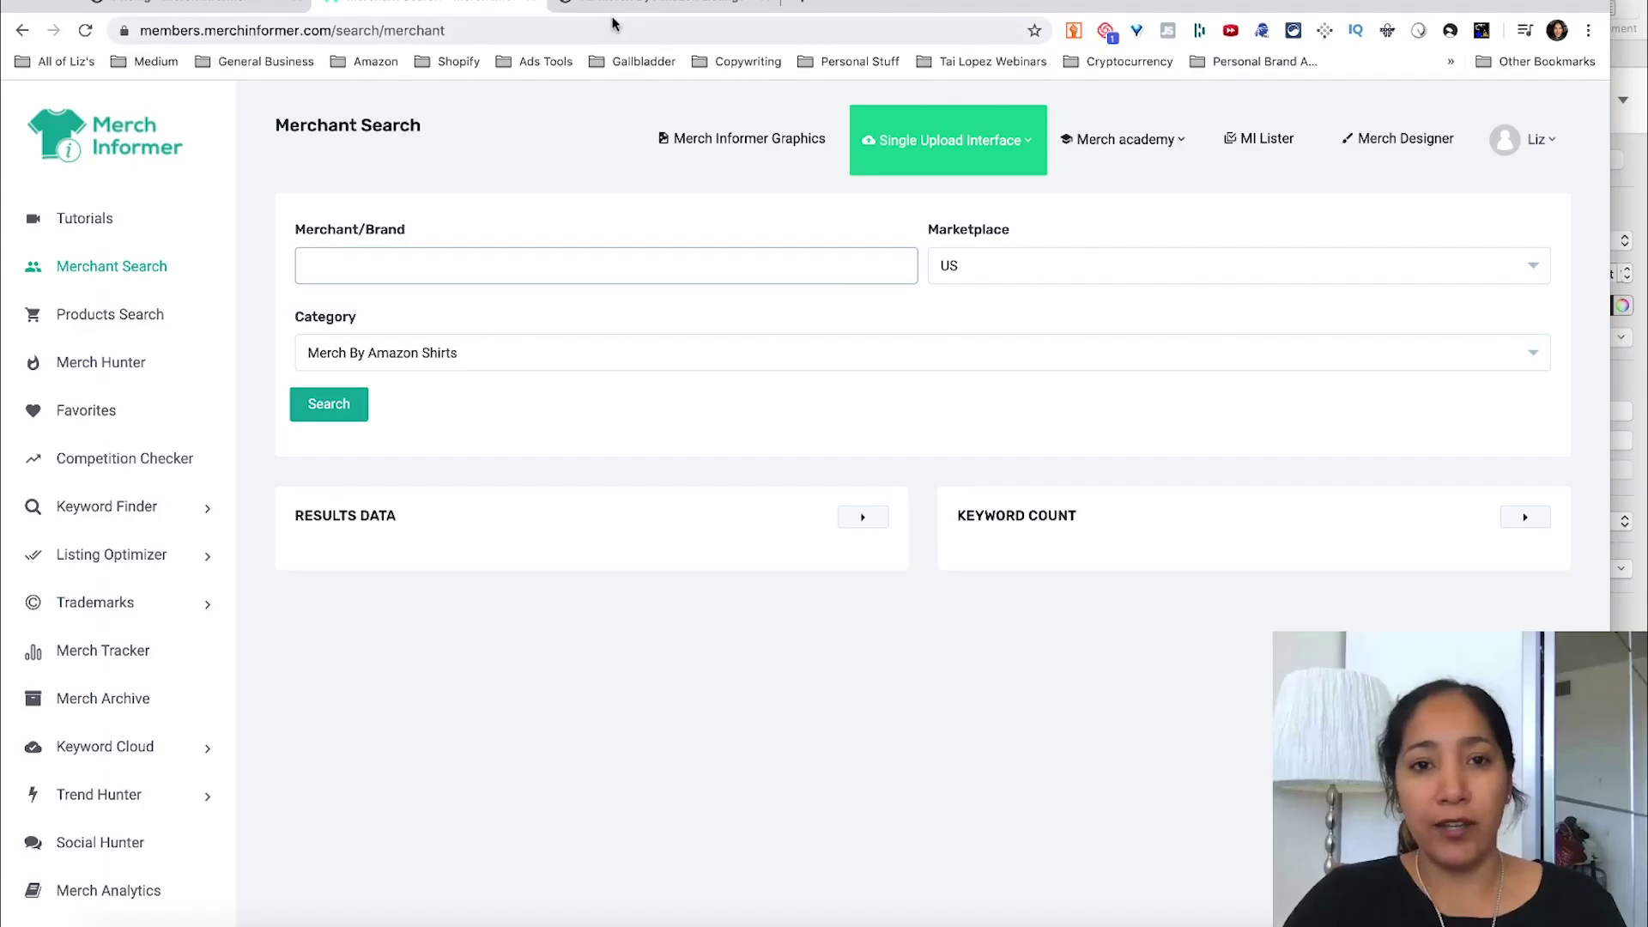
Search the Merch Research listings for 'st patricks day'
left_click(665, 7)
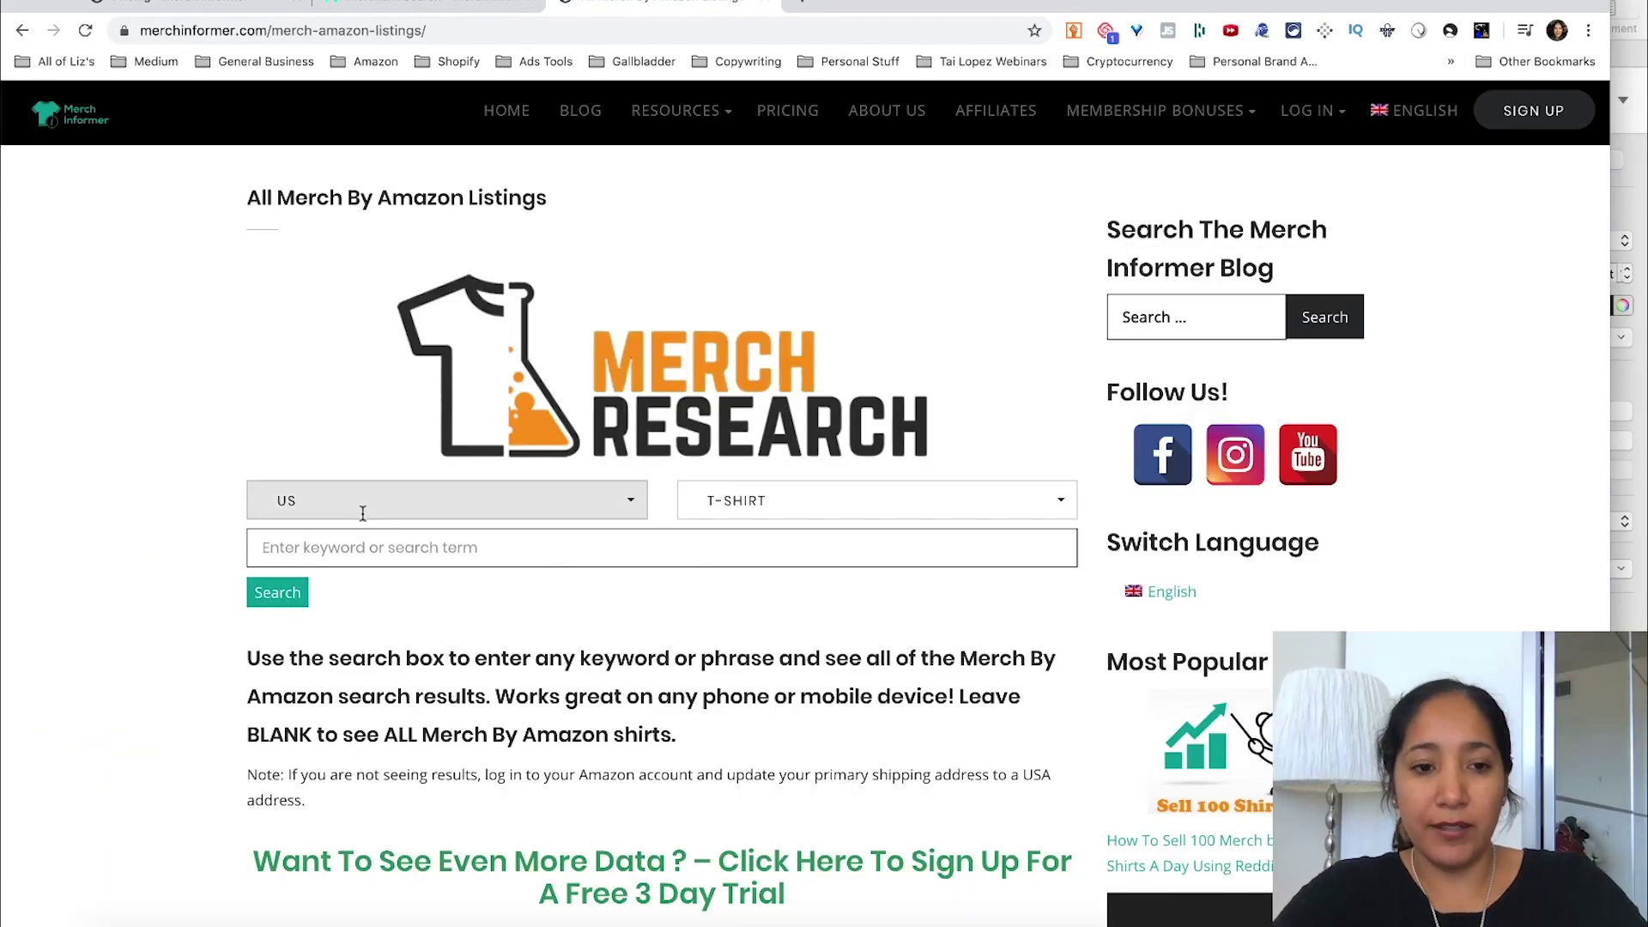
scroll(367, 498, "down", 10)
scroll(373, 502, "up", 10)
left_click(353, 550)
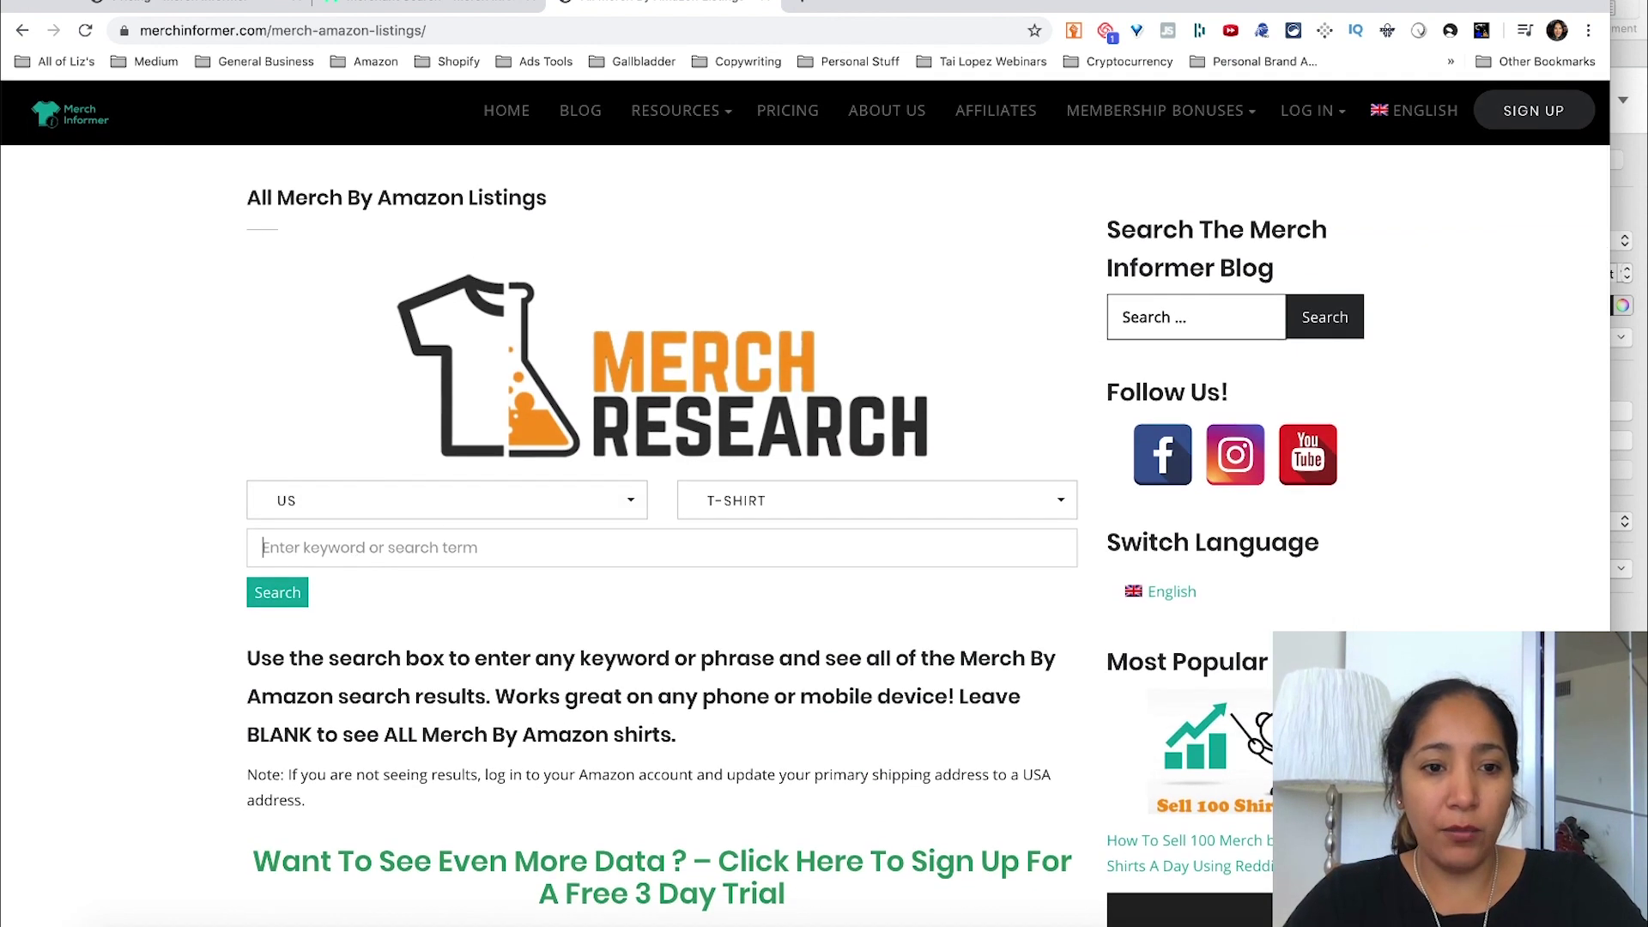
type("st patricks day")
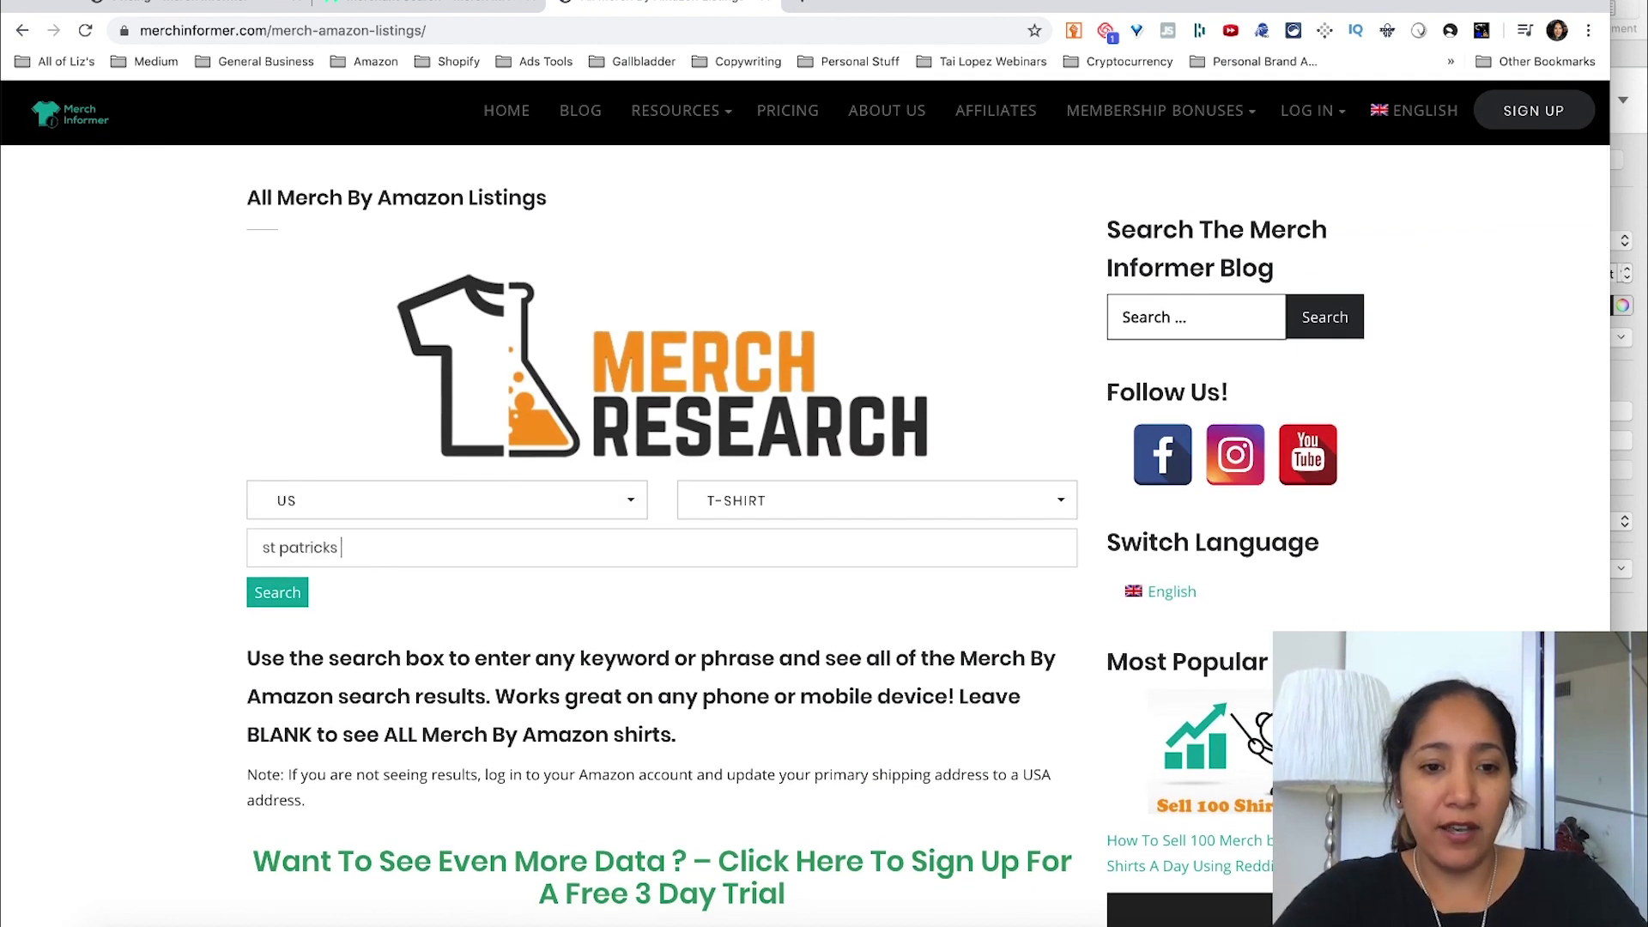
left_click(289, 601)
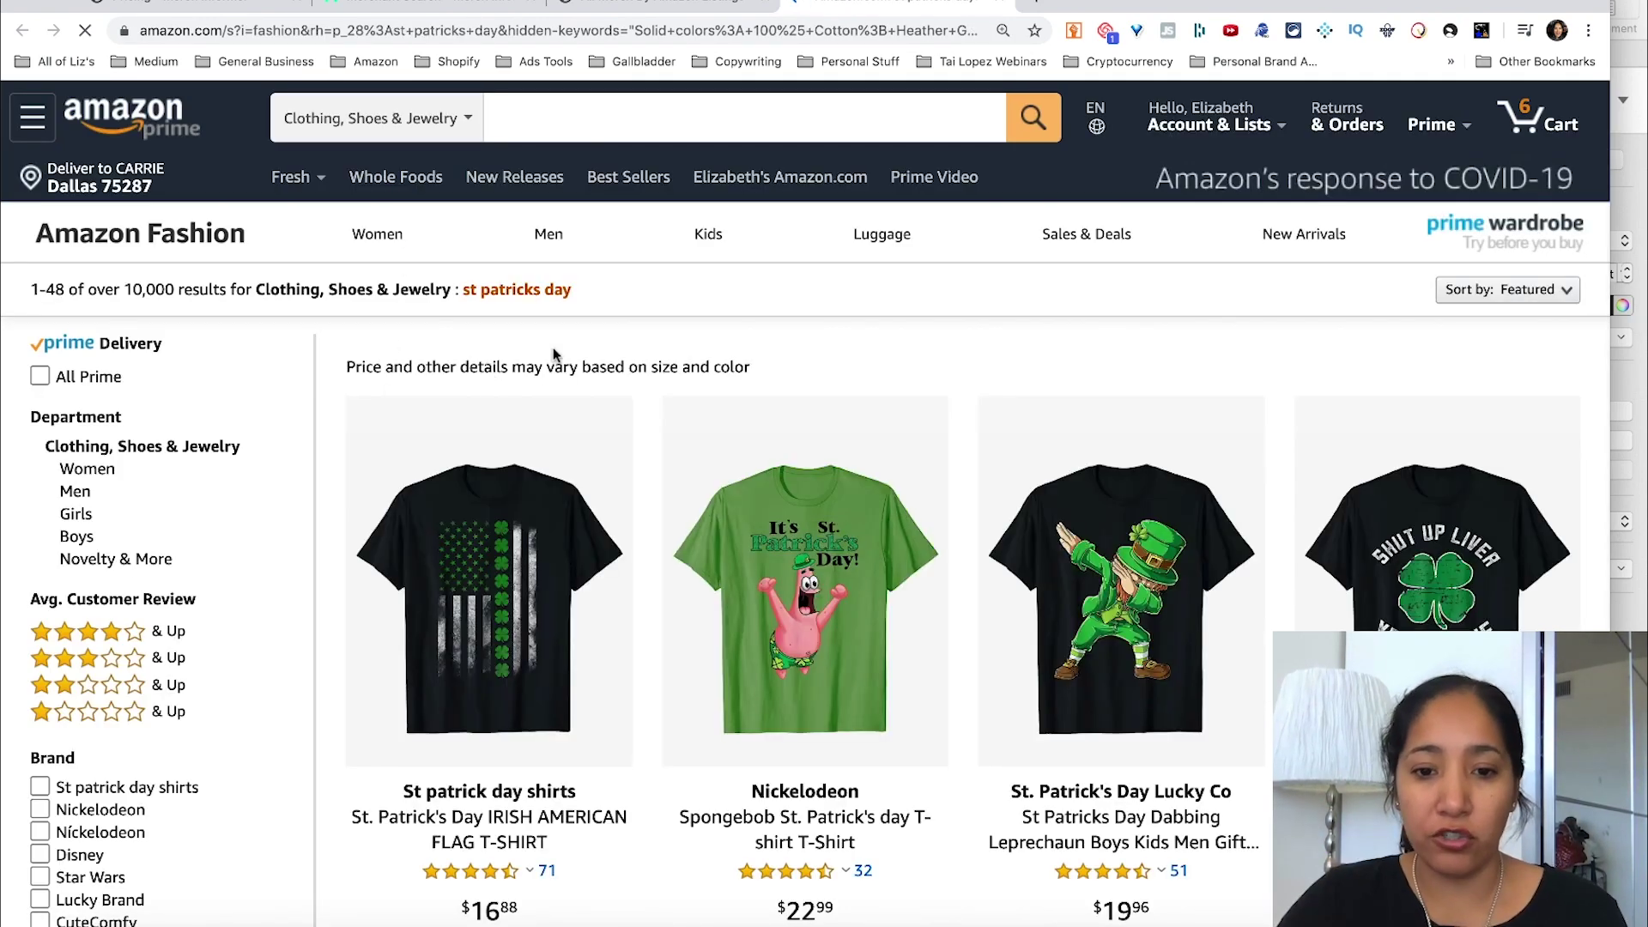
Copy the brand name 'St. Patrick's Day Lucky Co' from the Amazon shirt results
scroll(603, 433, "down", 3)
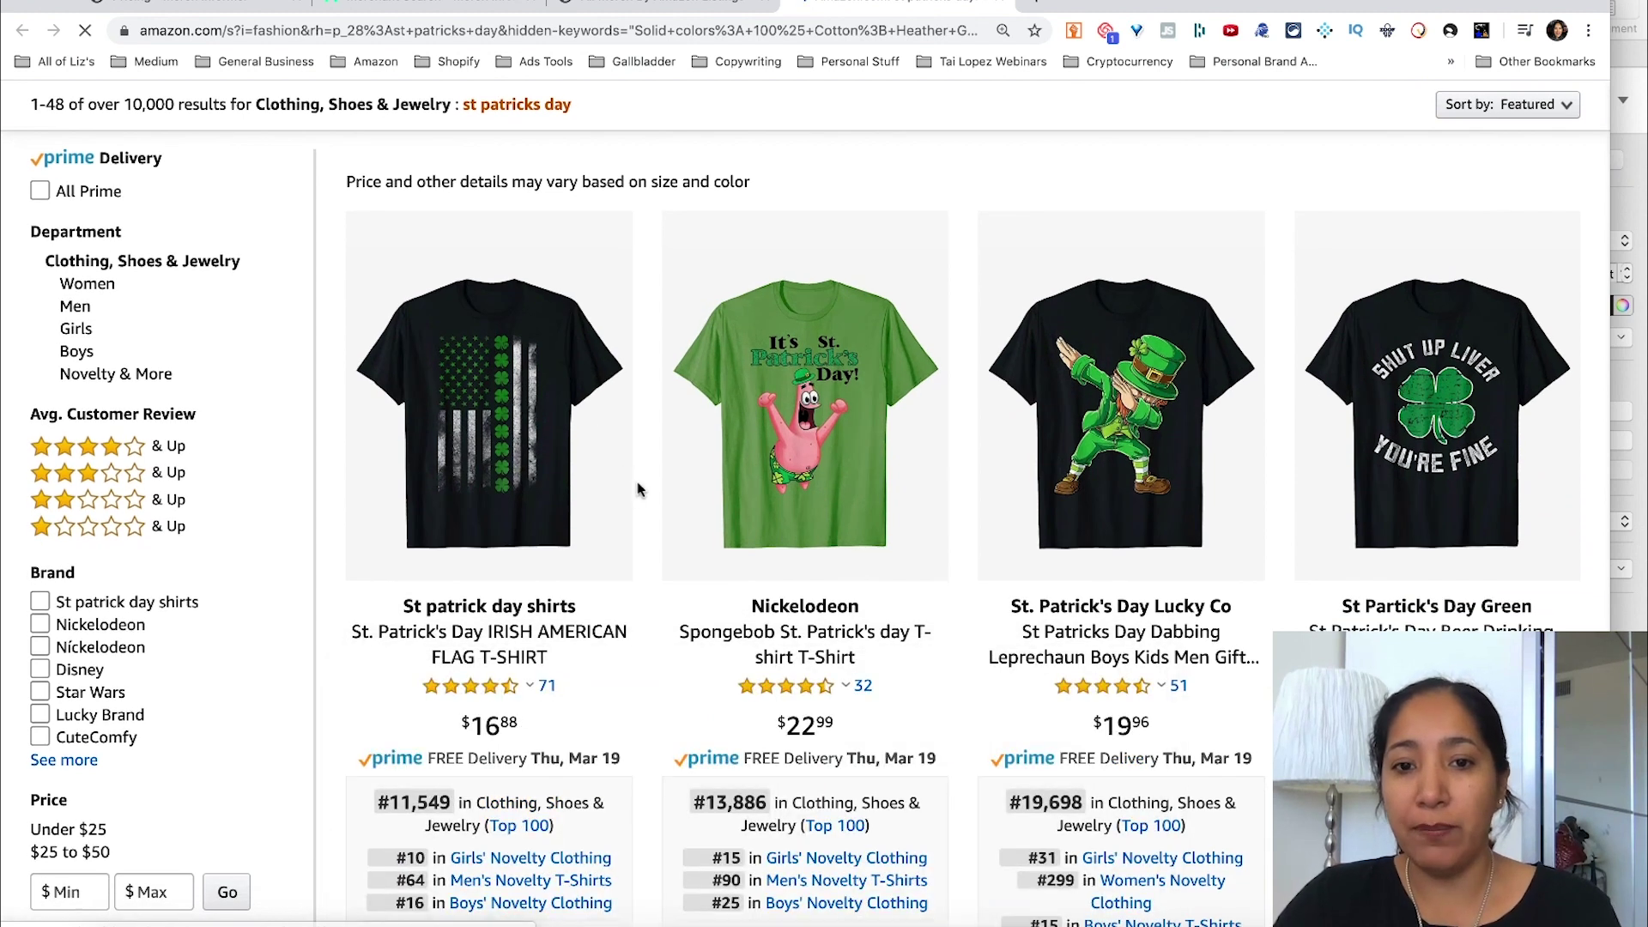
scroll(639, 489, "down", 1)
scroll(661, 583, "down", 1)
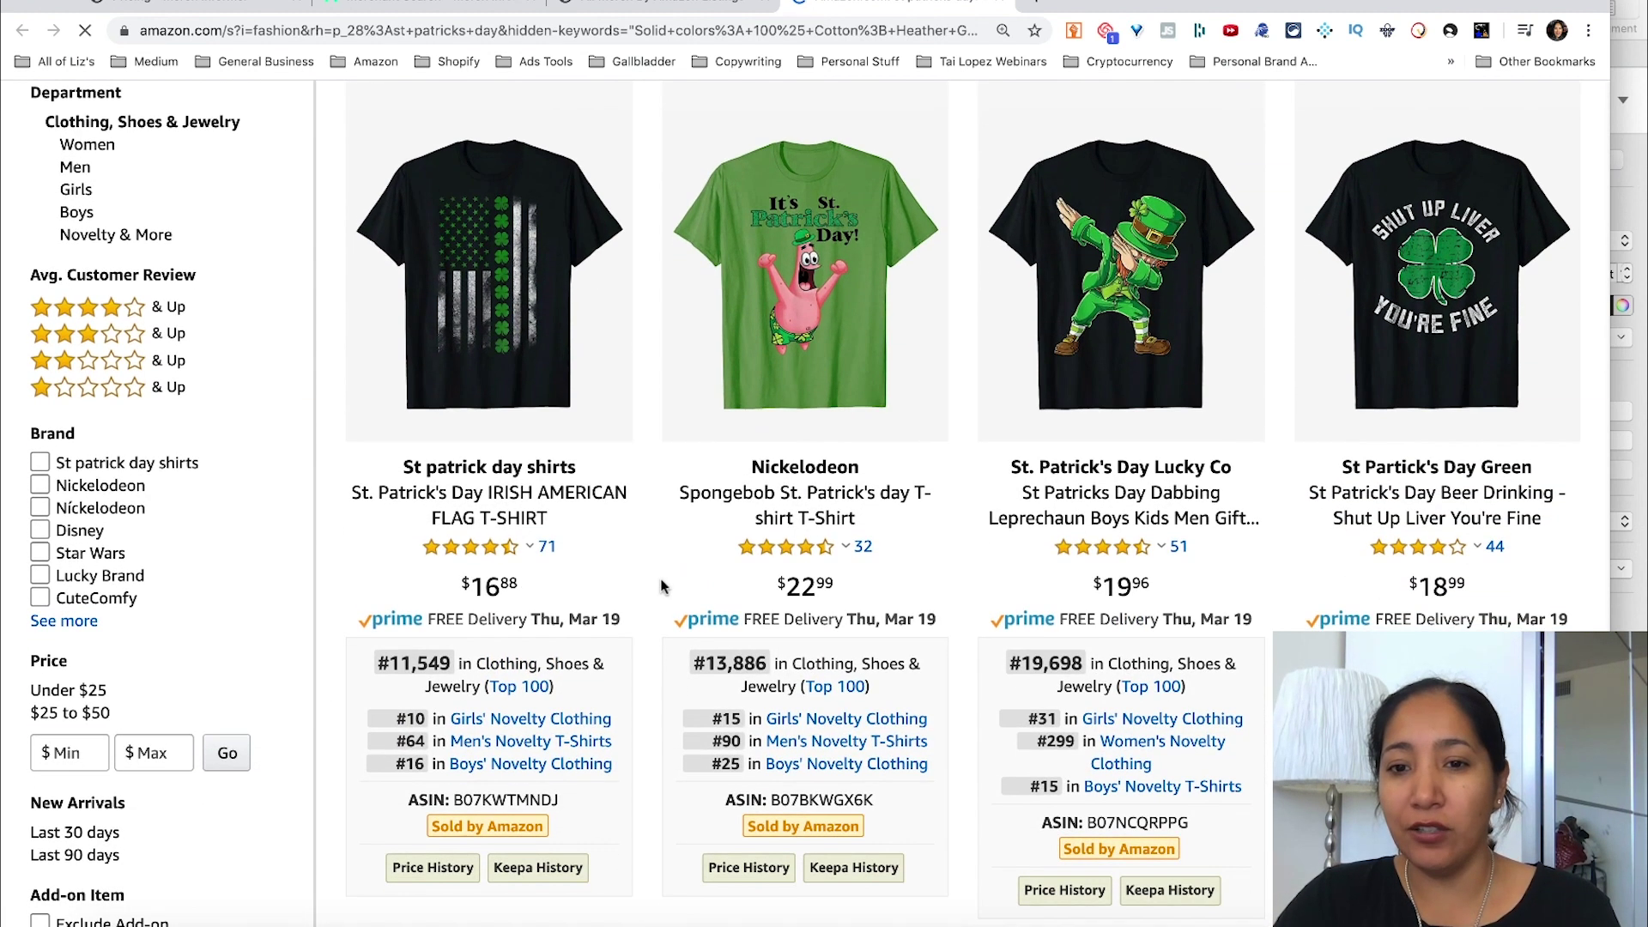
scroll(660, 586, "down", 1)
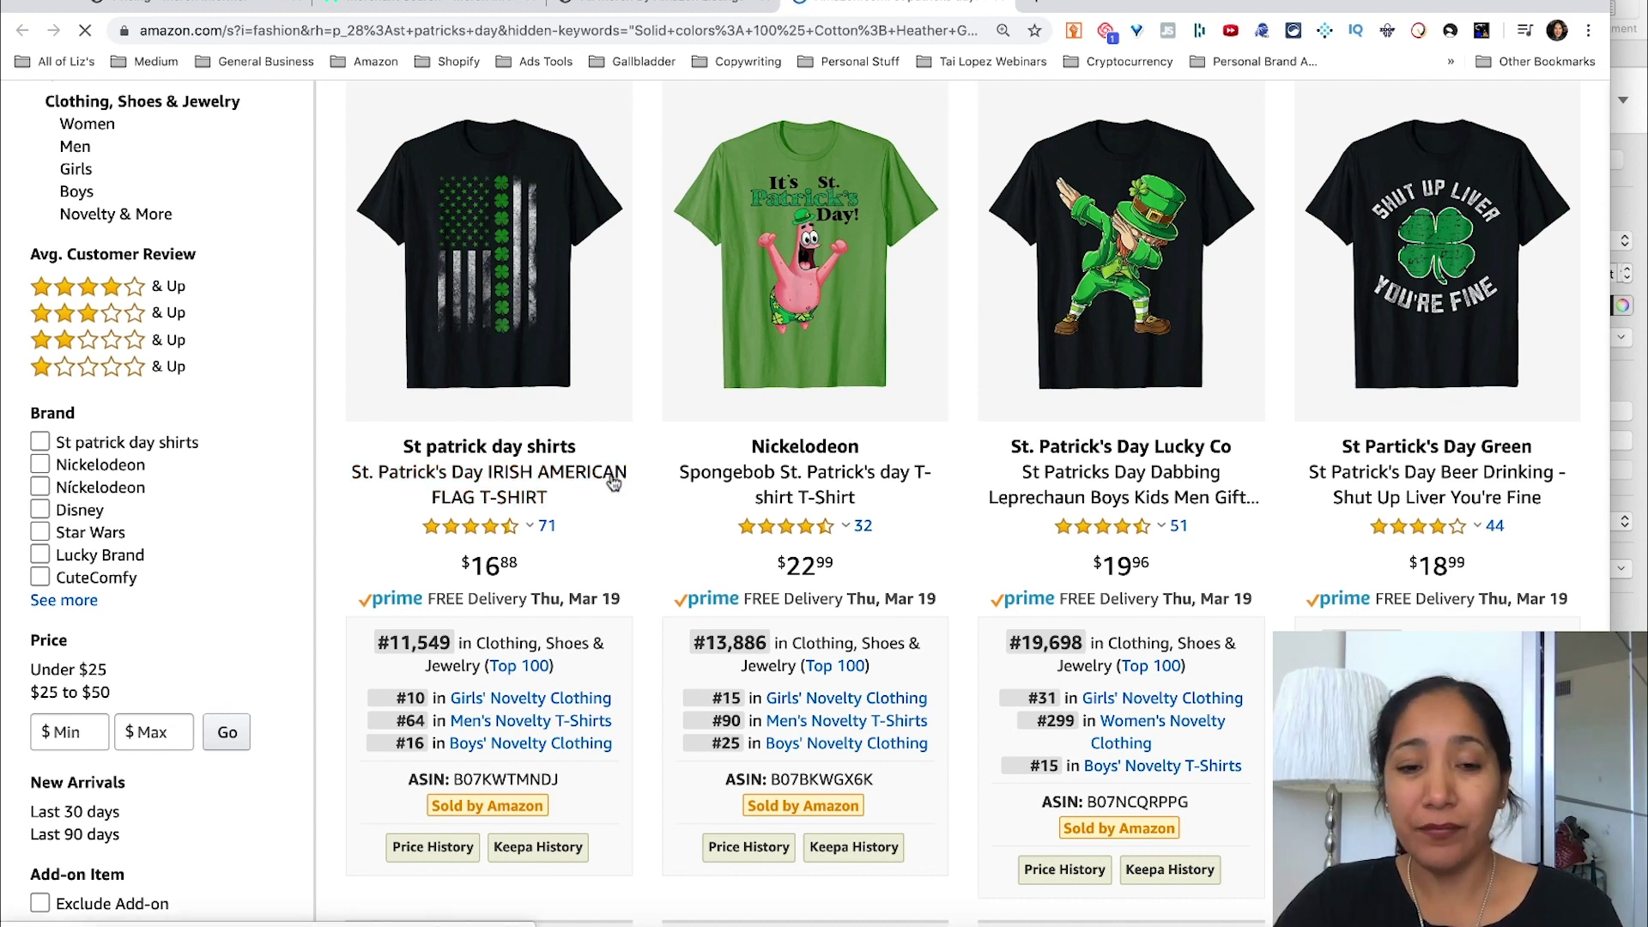
triple_click(479, 449)
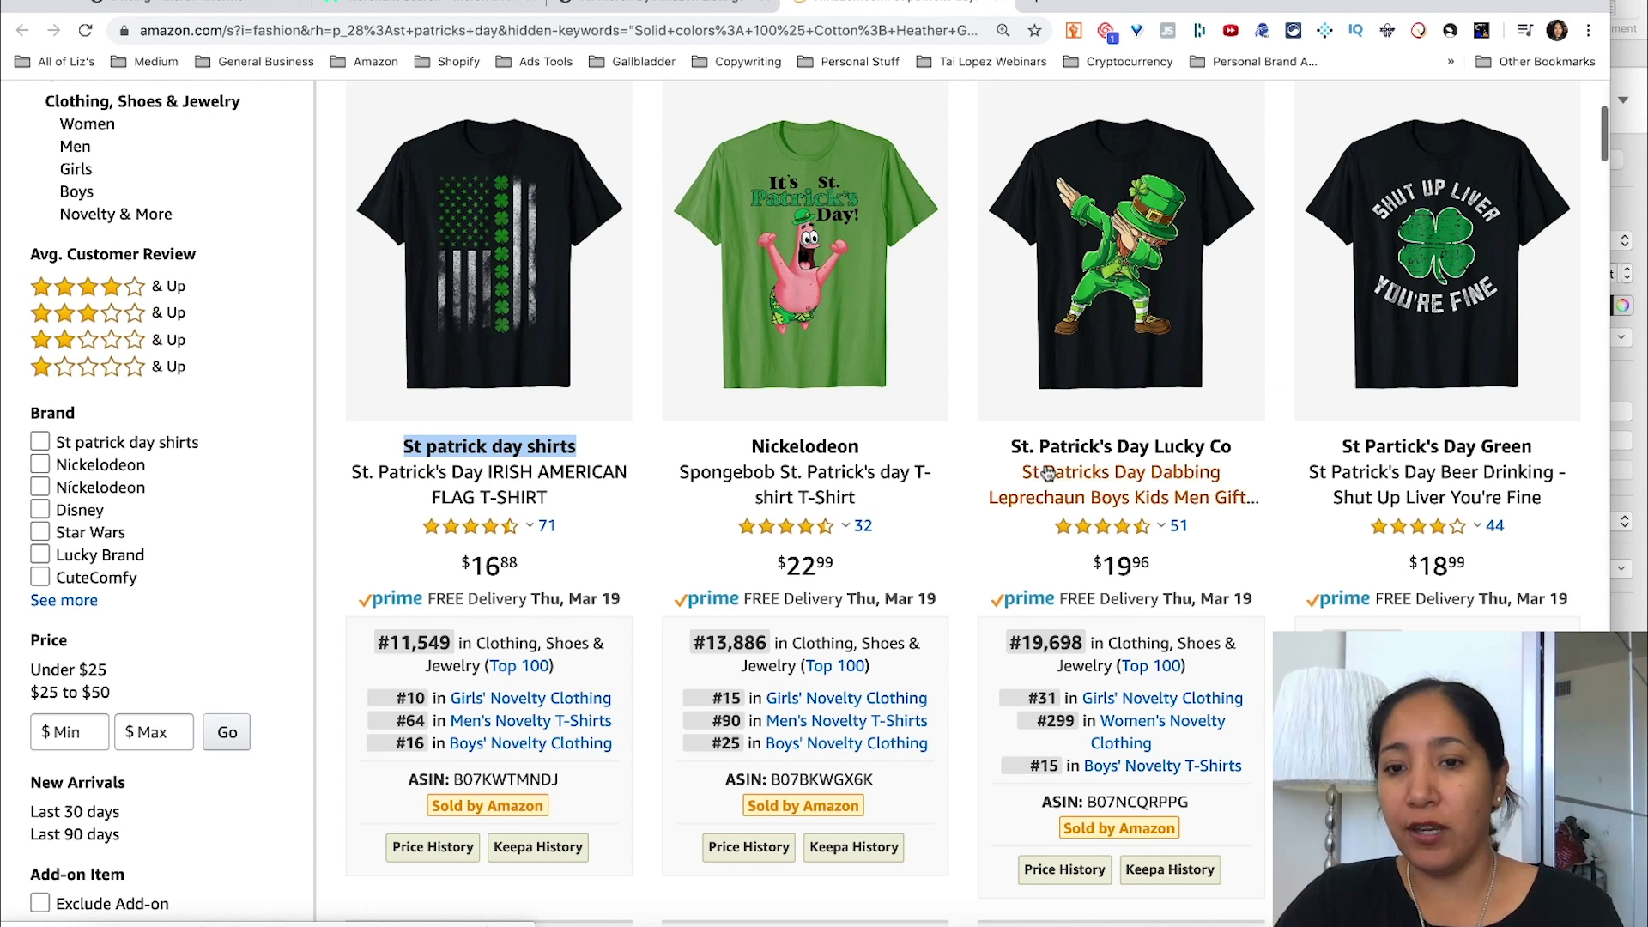
left_click_drag(1009, 448, 1208, 447)
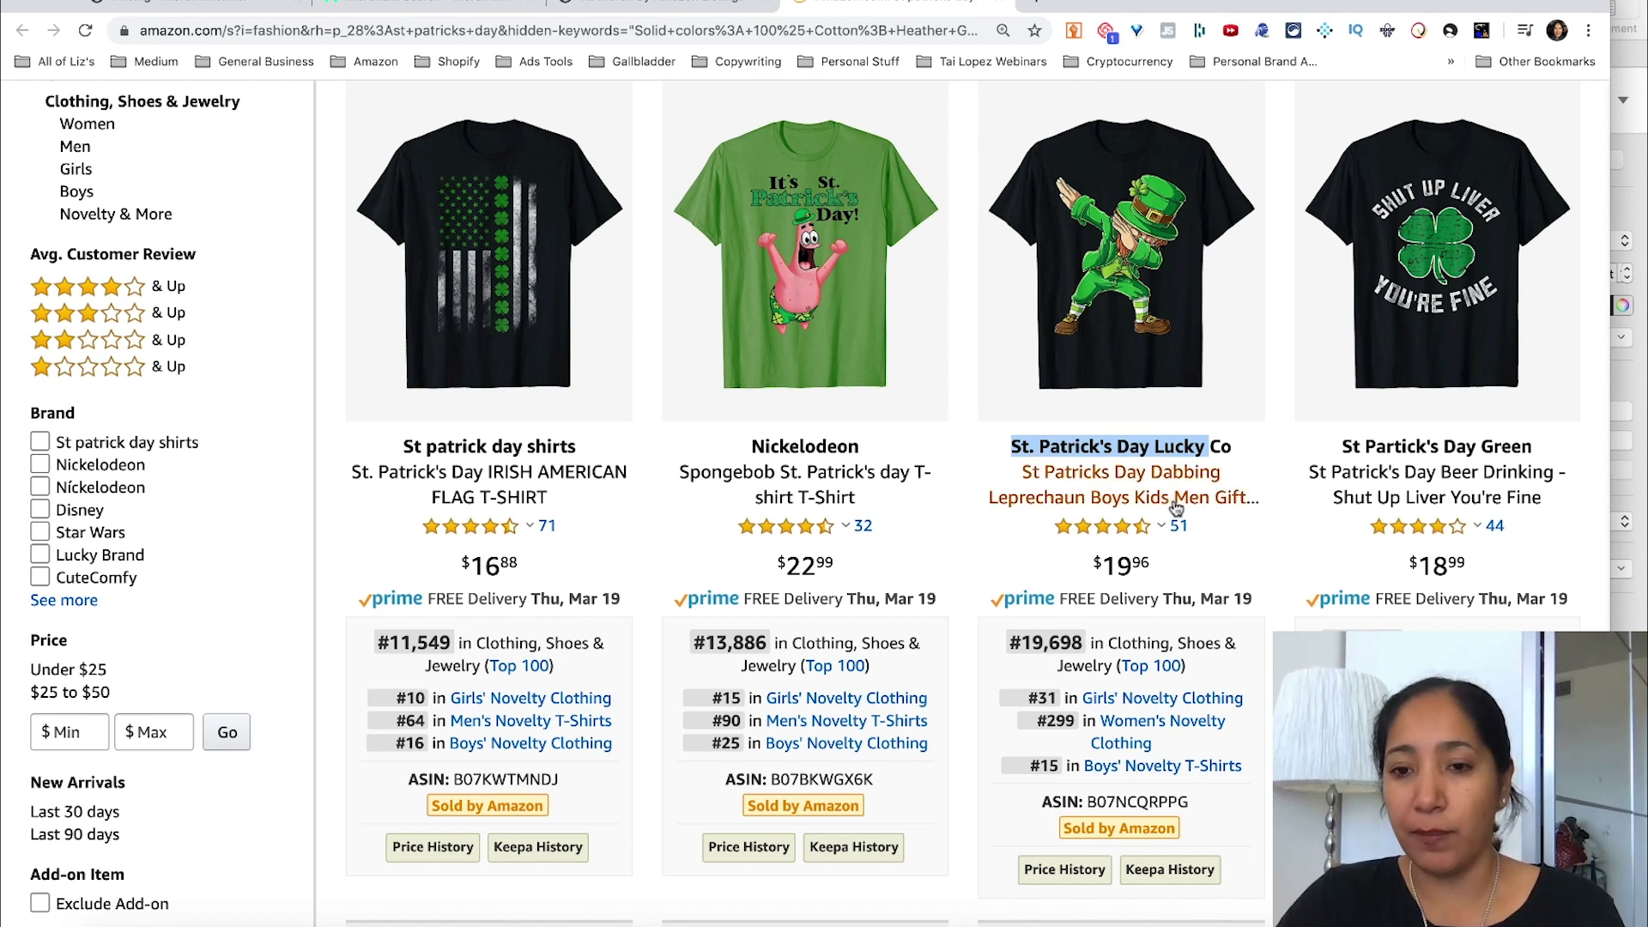
scroll(1177, 510, "down", 1)
scroll(1176, 510, "down", 1)
left_click_drag(1234, 424, 1013, 424)
right_click(1040, 428)
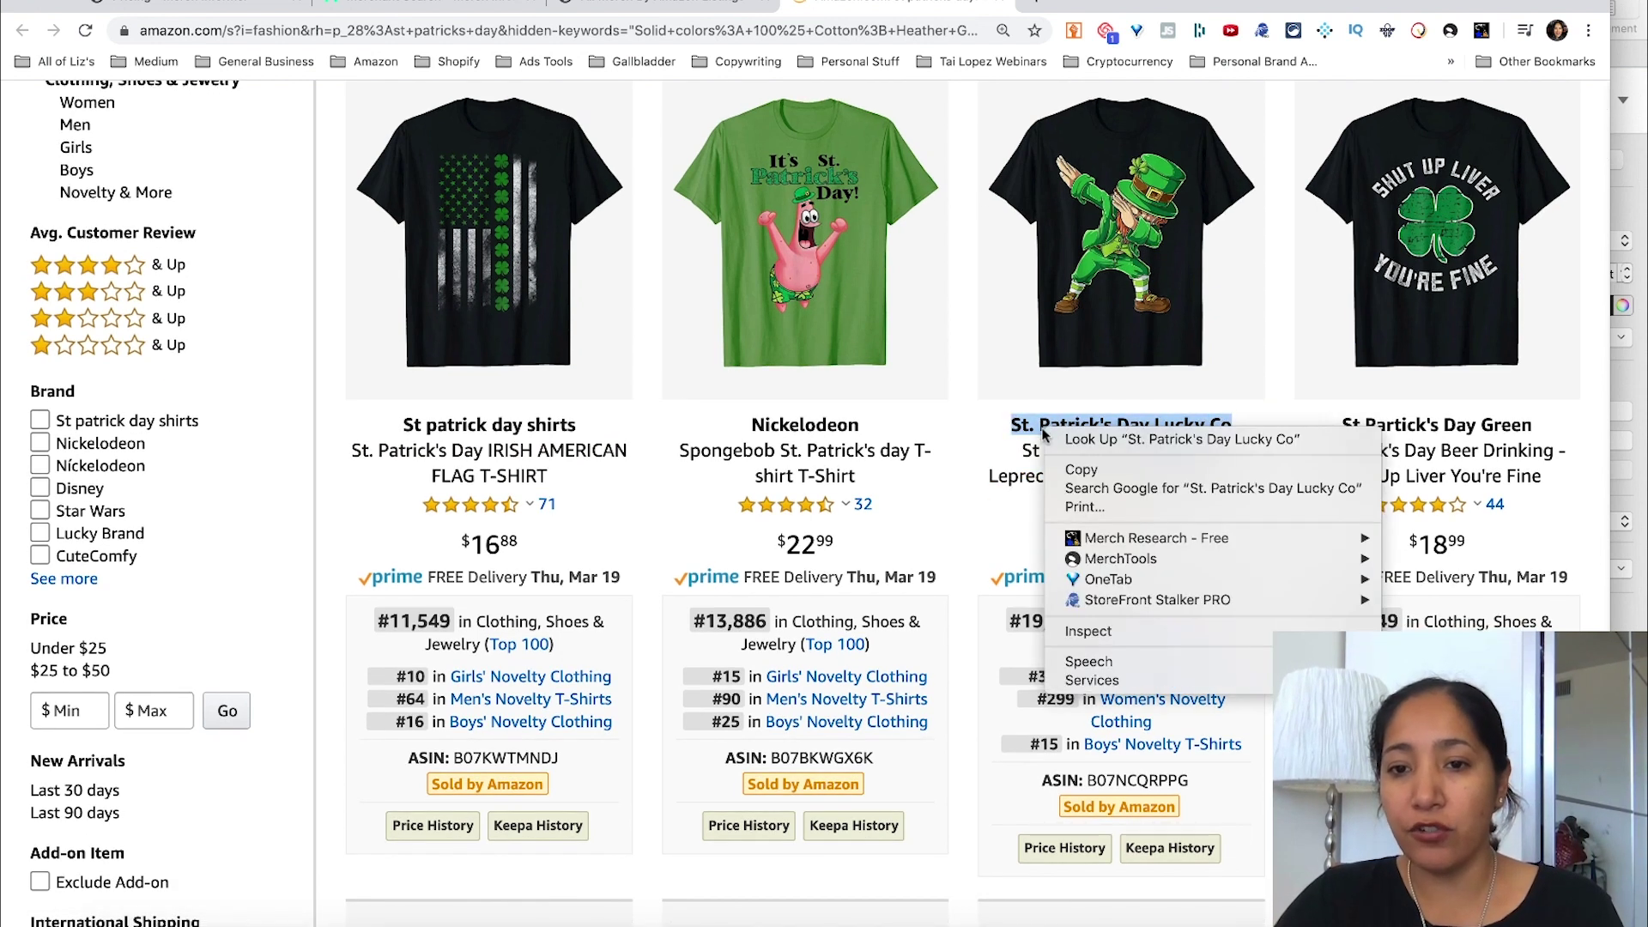
left_click(1069, 467)
Browse further down the shirt results, then go back to the Merch Research page
scroll(1230, 484, "down", 1)
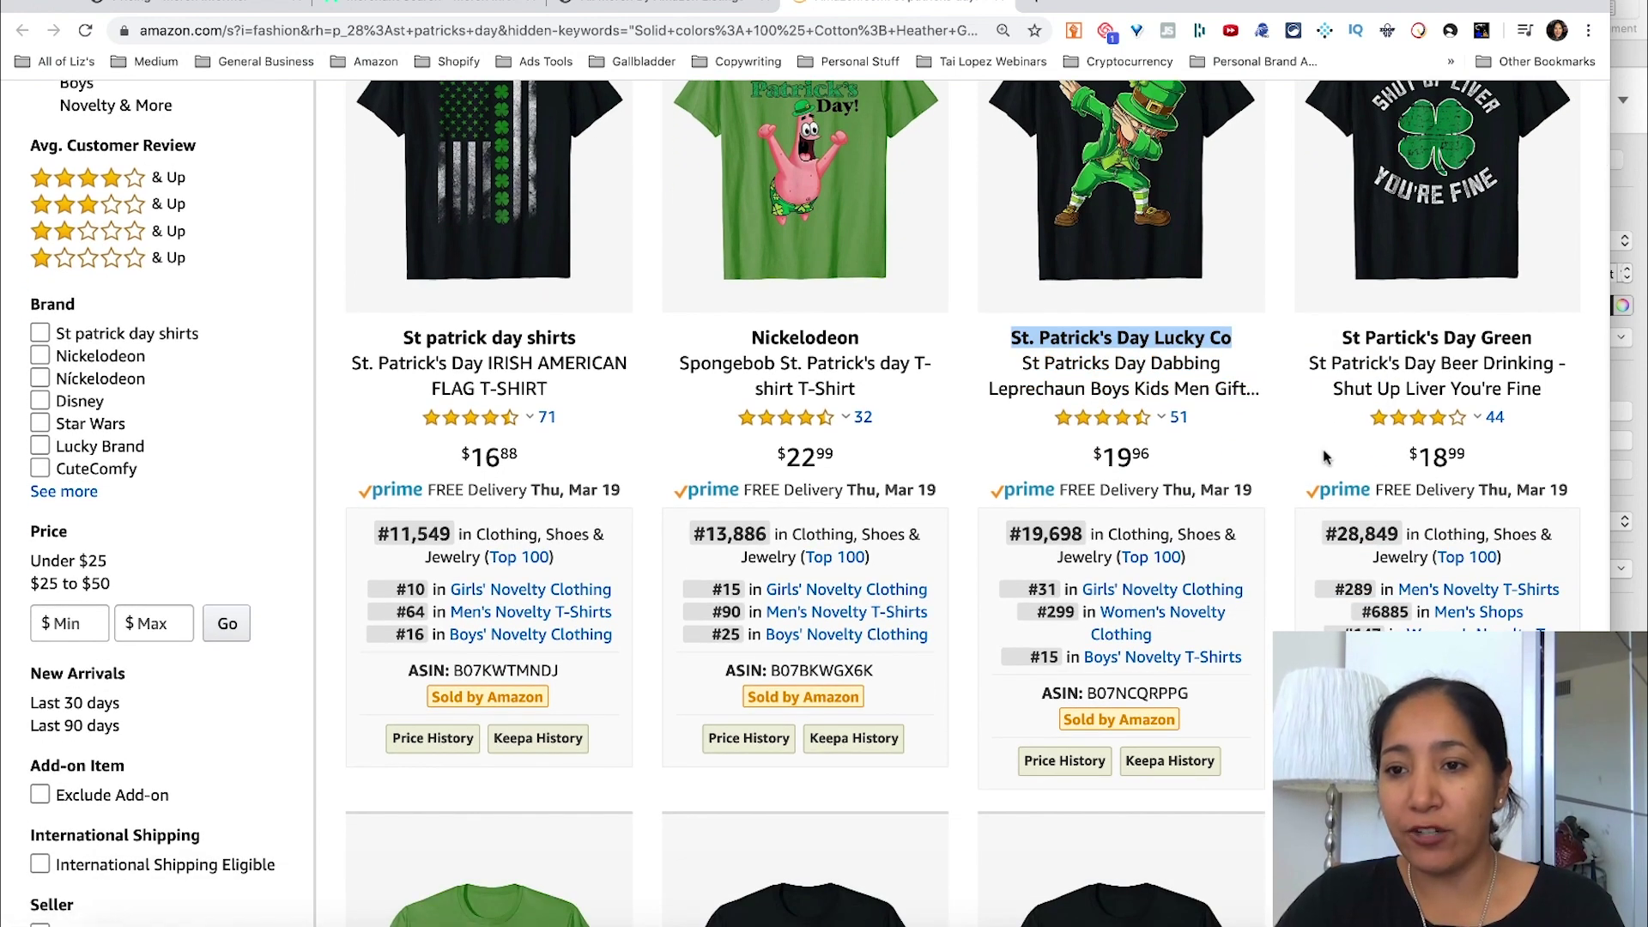
scroll(1230, 484, "down", 7)
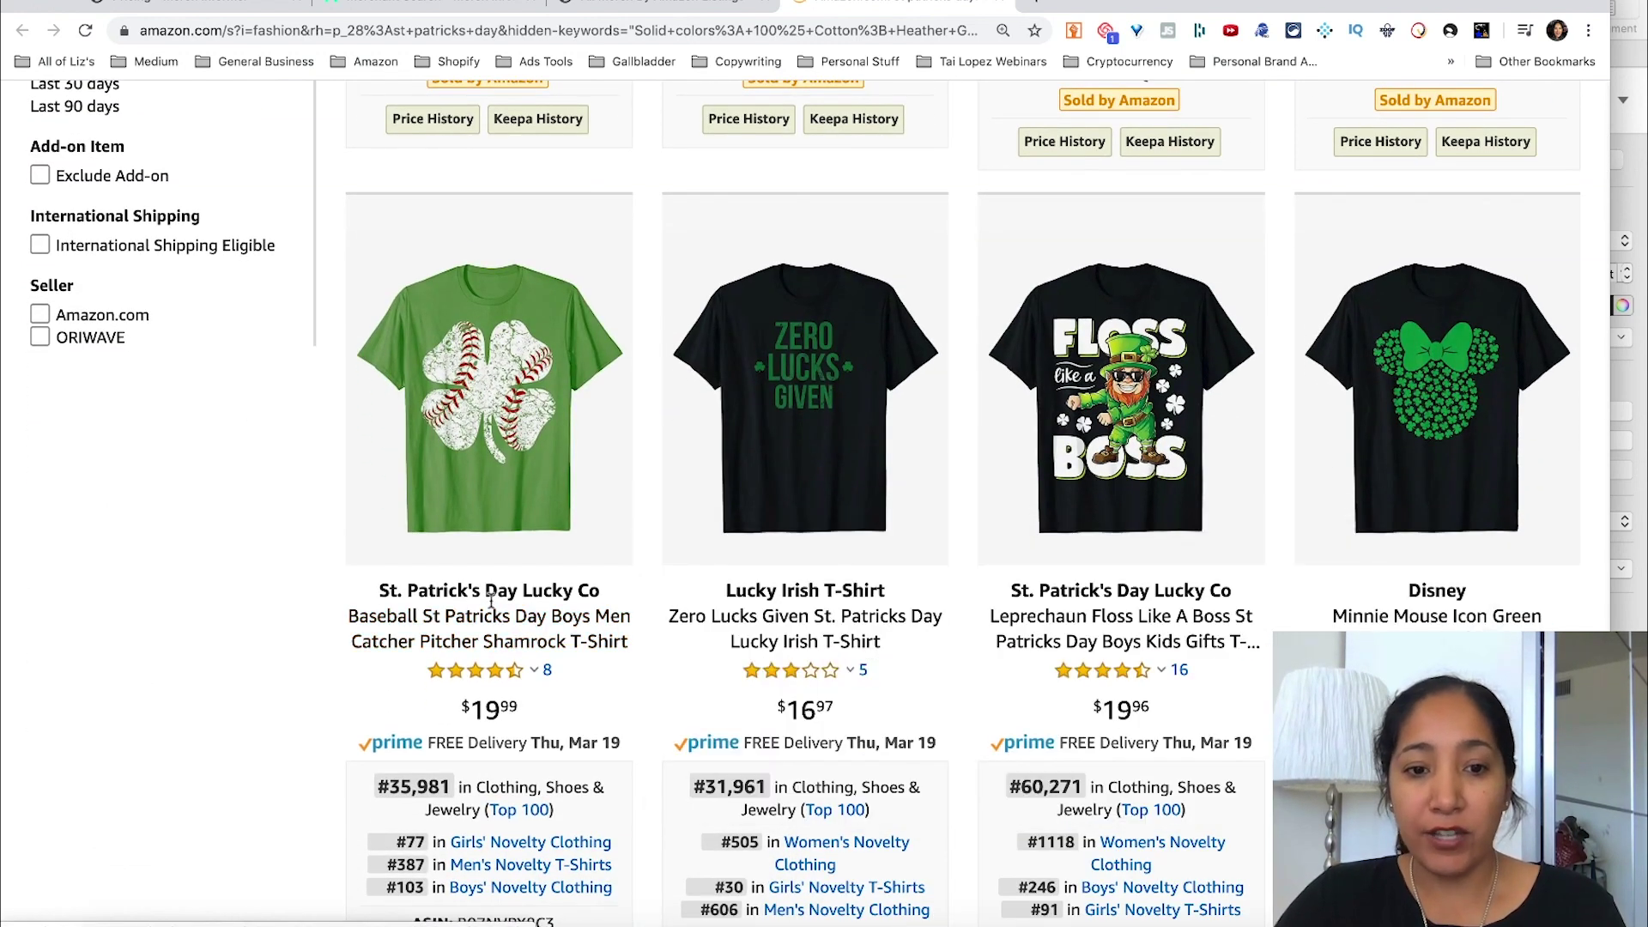
scroll(675, 645, "down", 1)
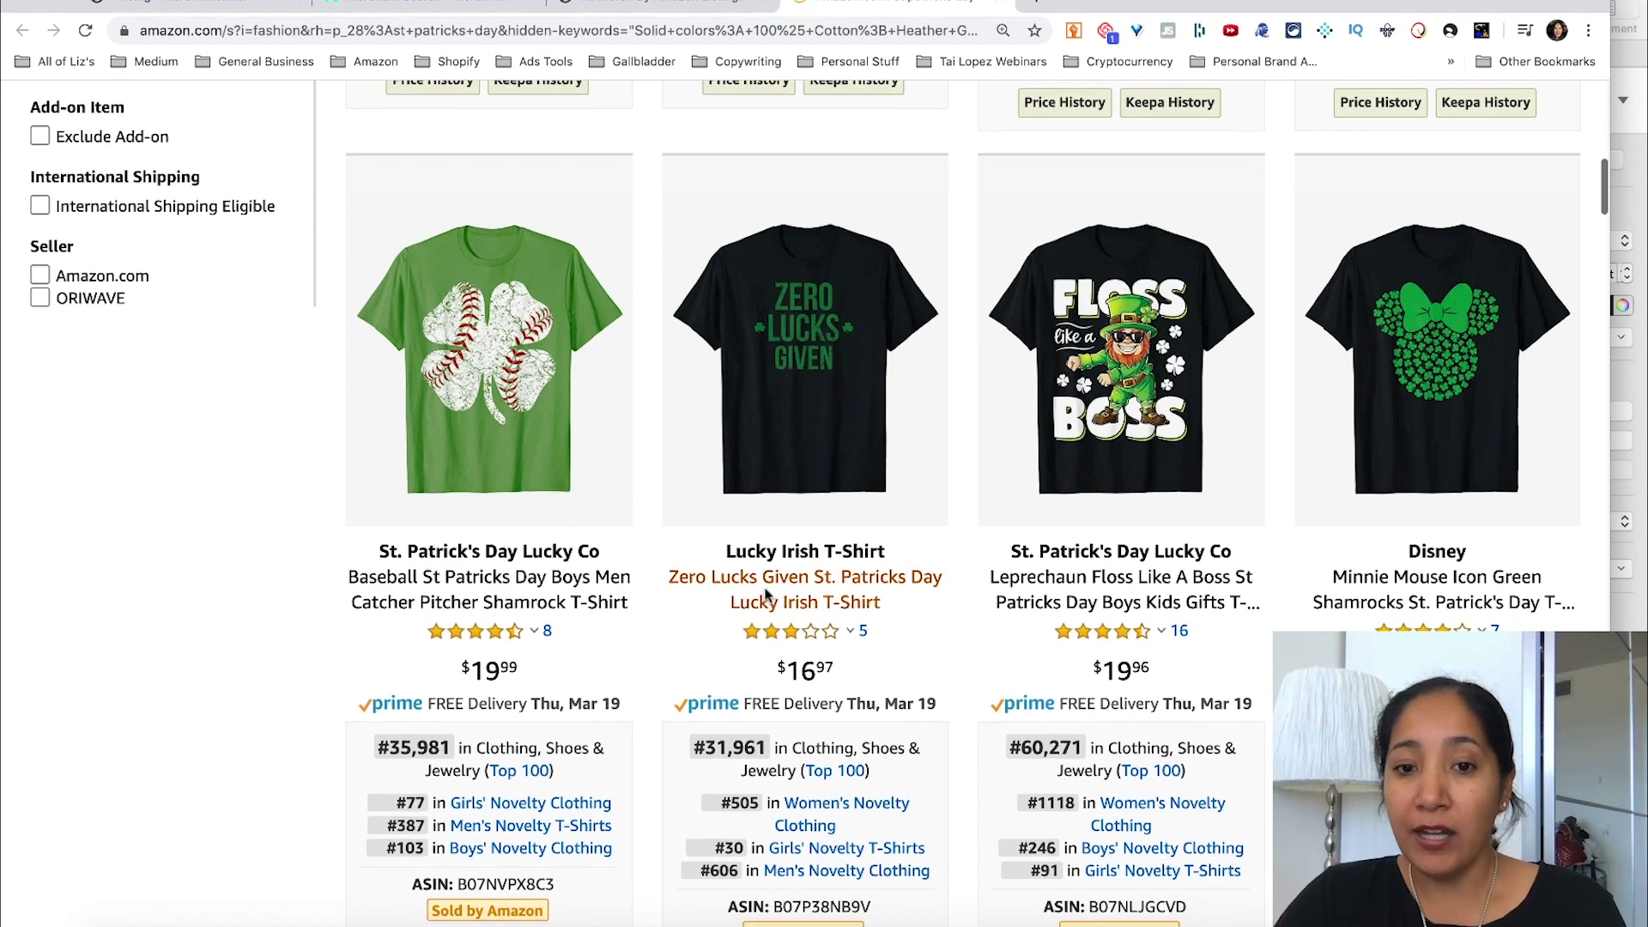
scroll(931, 639, "down", 1)
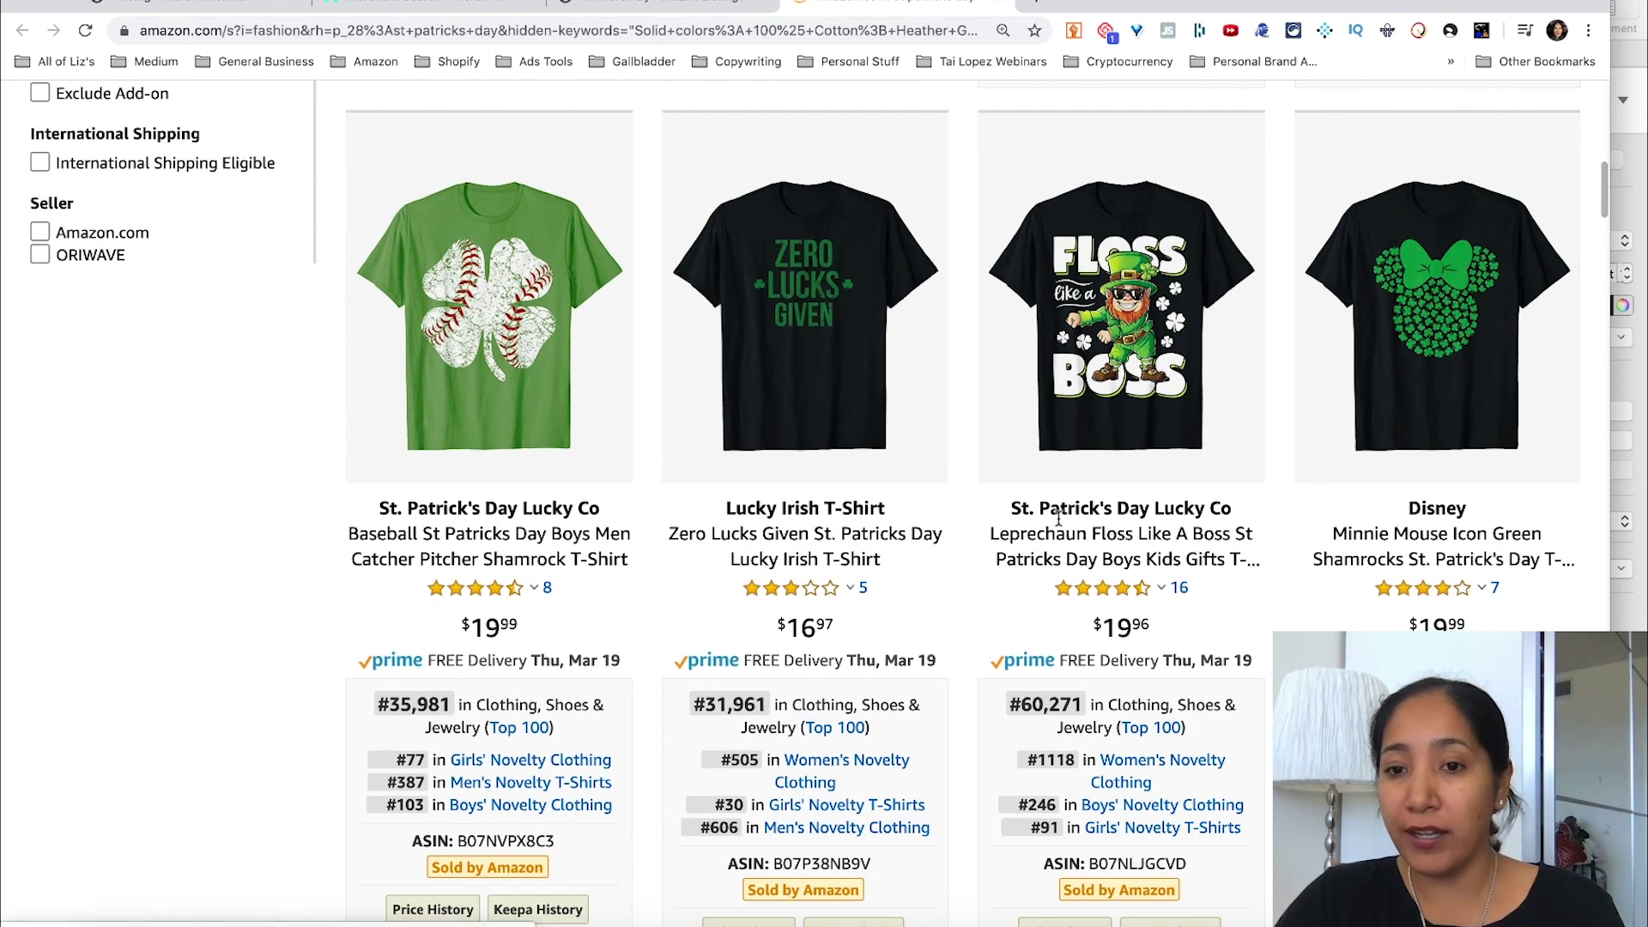
scroll(1198, 550, "down", 1)
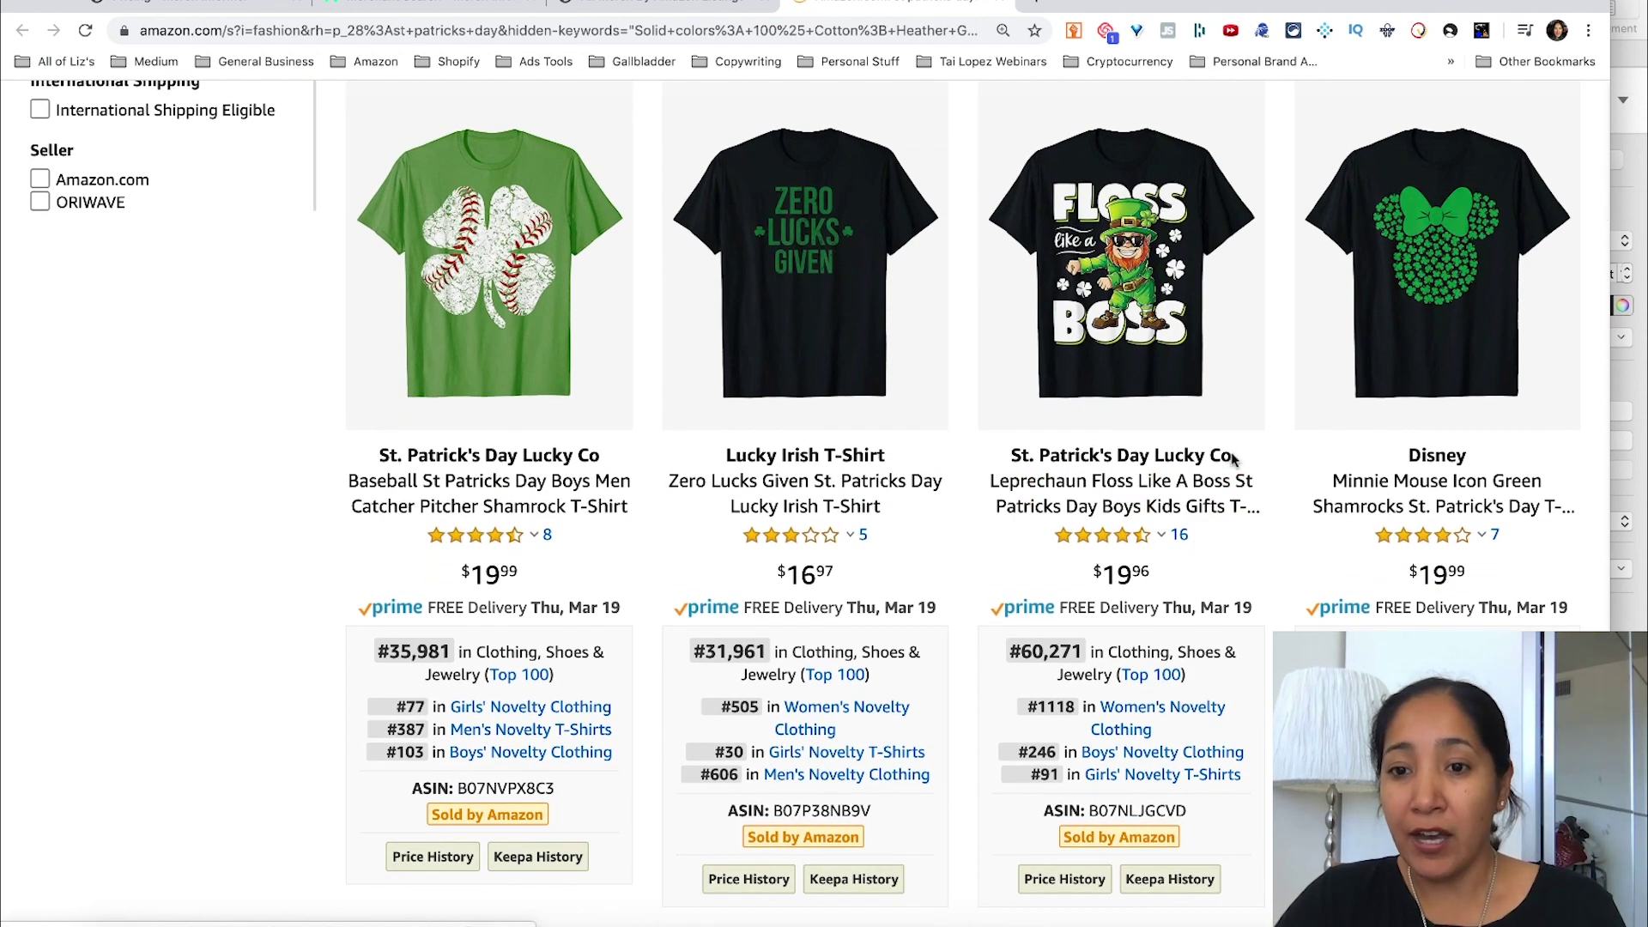
left_click_drag(1233, 455, 1014, 457)
key("ctrl+c")
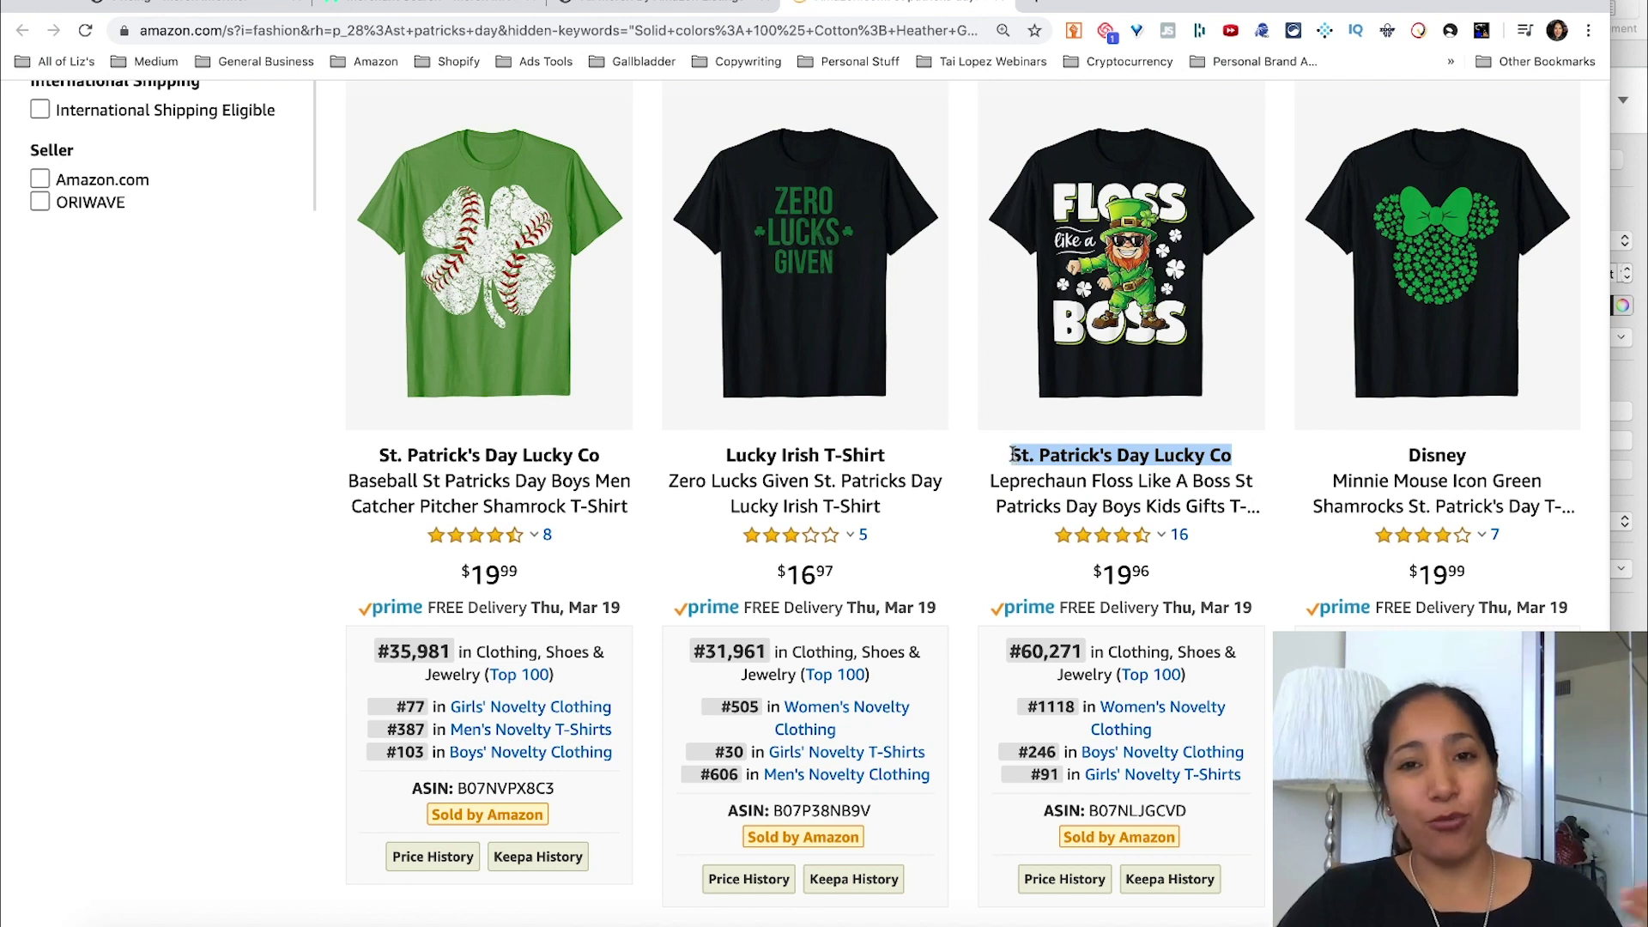
left_click(691, 2)
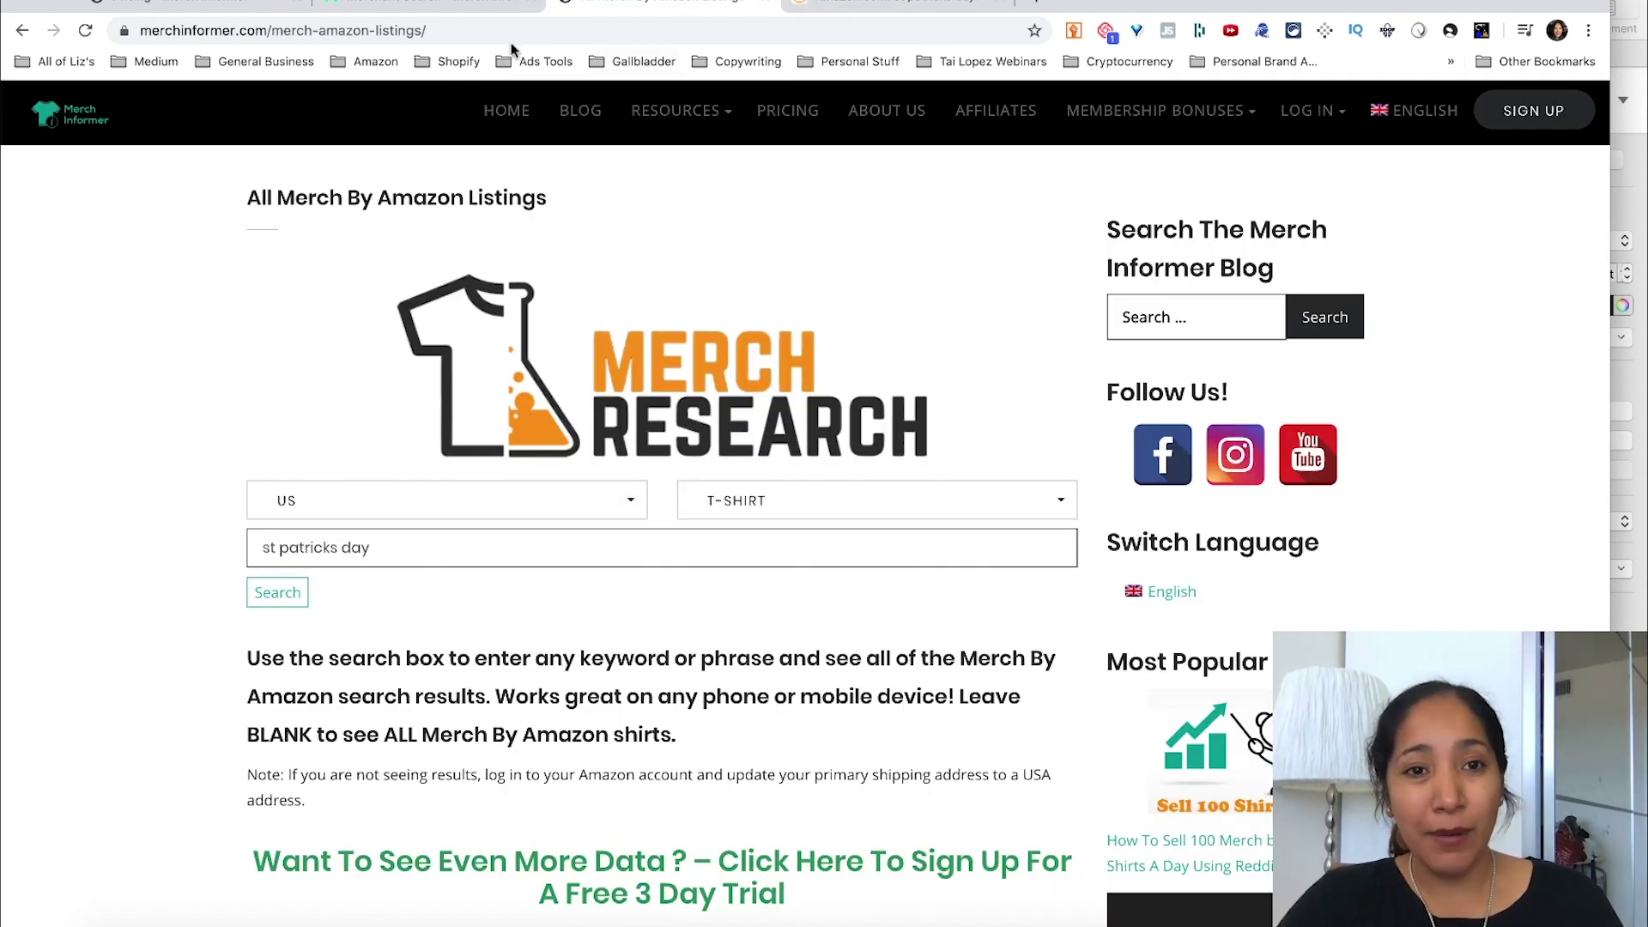
Run a Merchant Search for the pasted brand 'St. Patrick's Day Lucky Co'
left_click(448, 8)
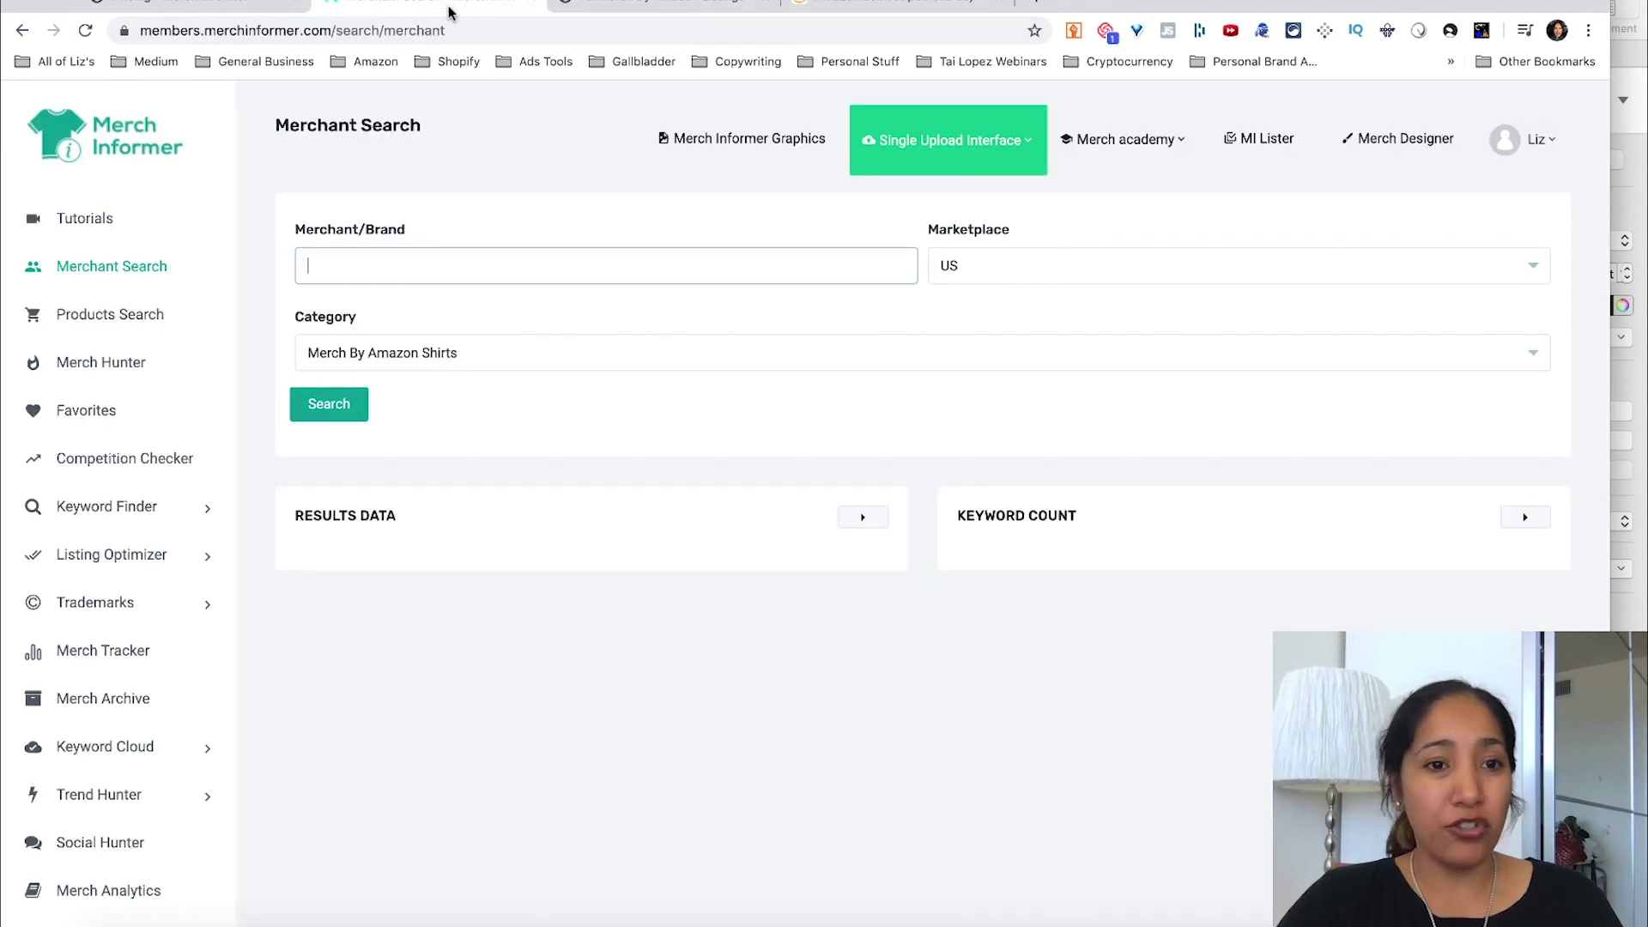
left_click(339, 265)
key("ctrl+v")
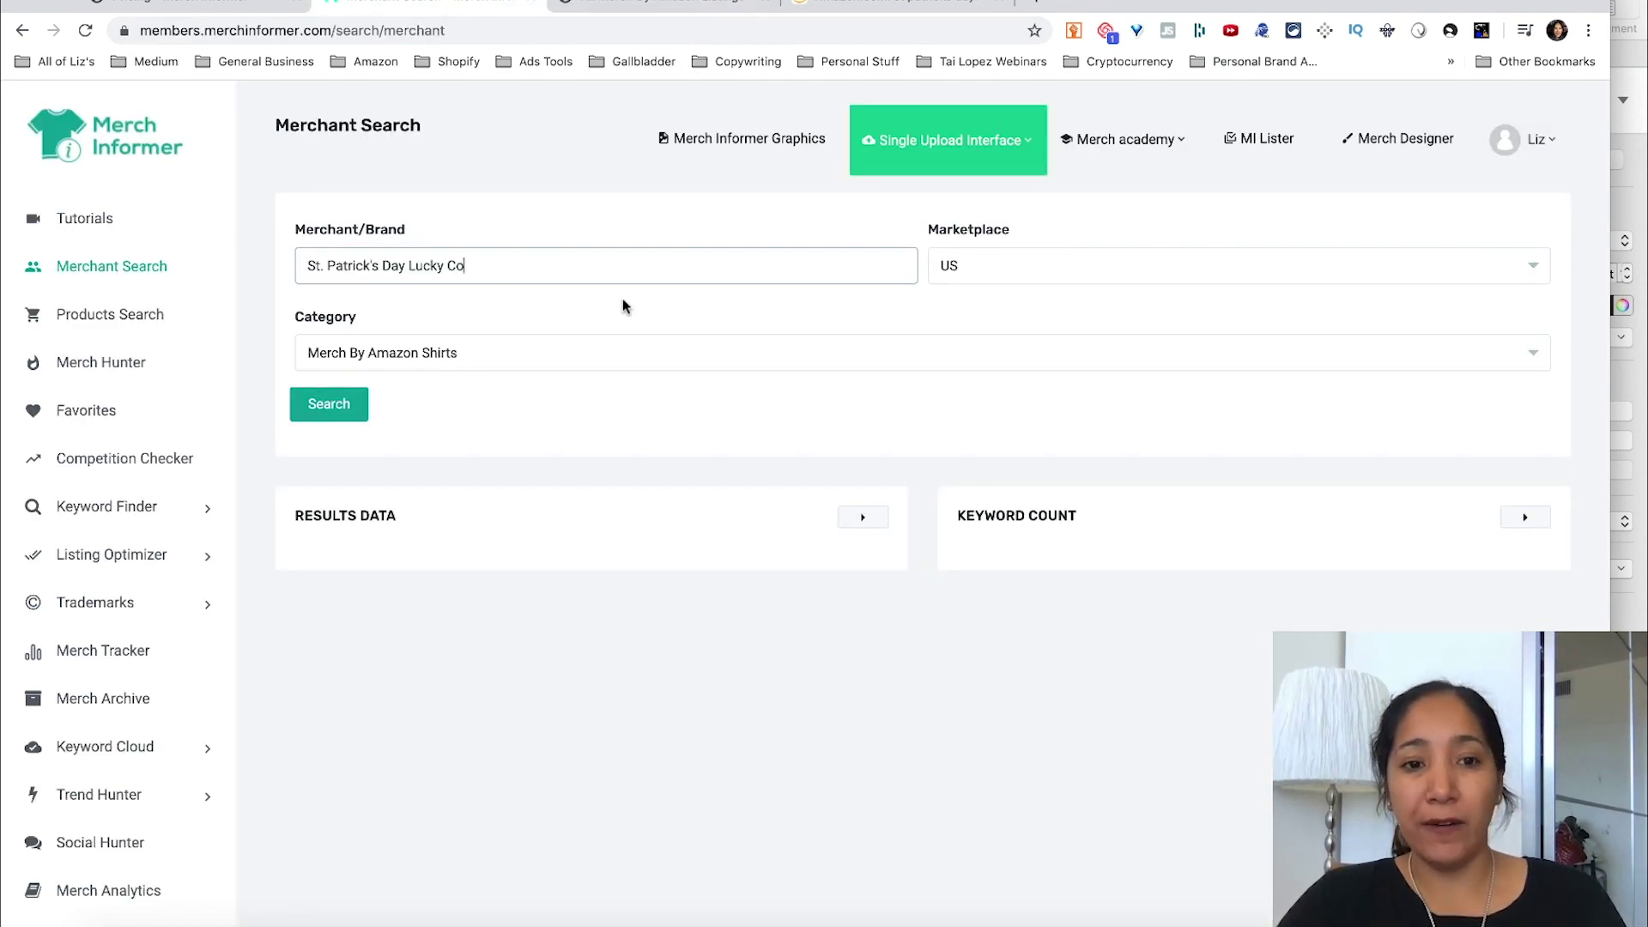
left_click(344, 405)
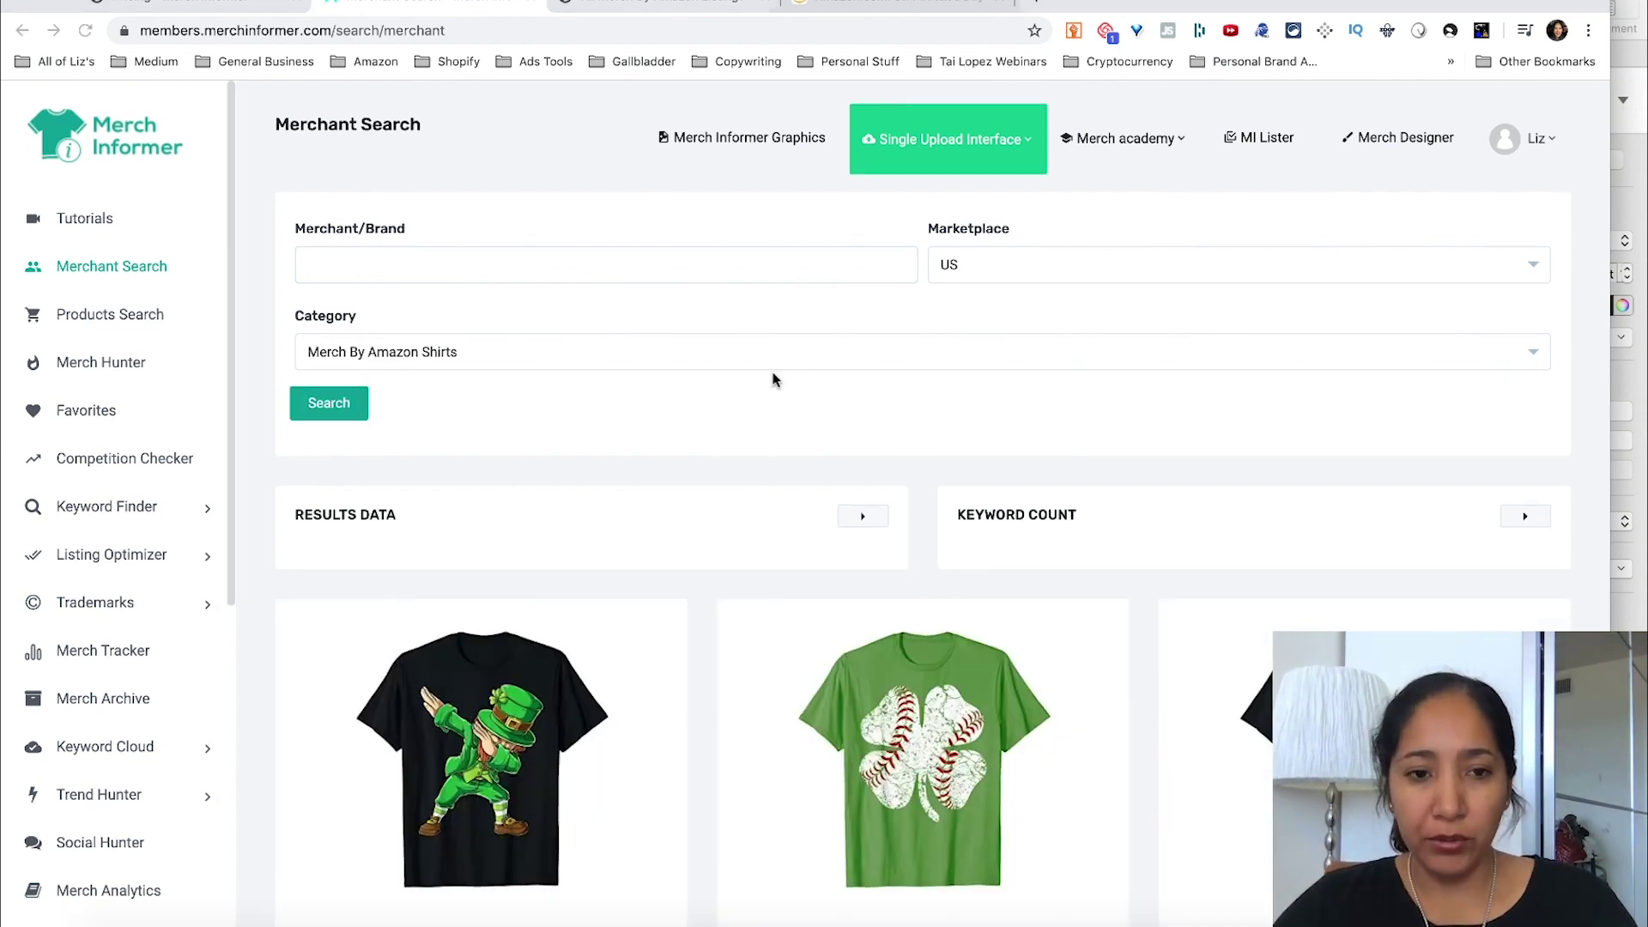
scroll(772, 380, "down", 3)
scroll(772, 379, "down", 2)
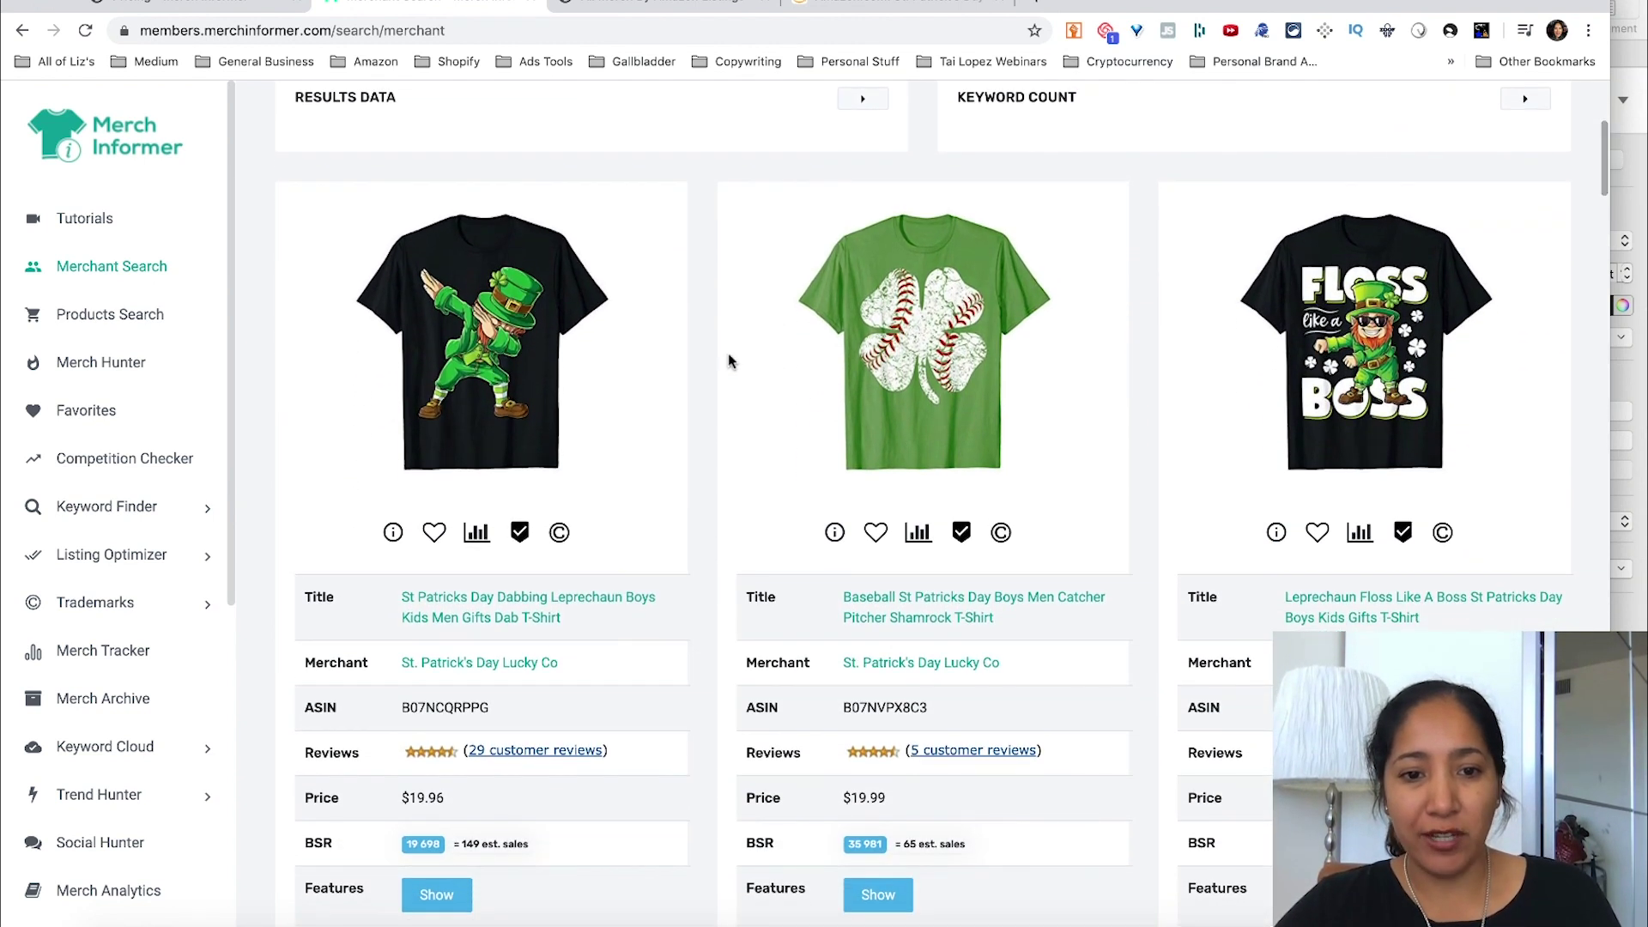
scroll(728, 353, "up", 4)
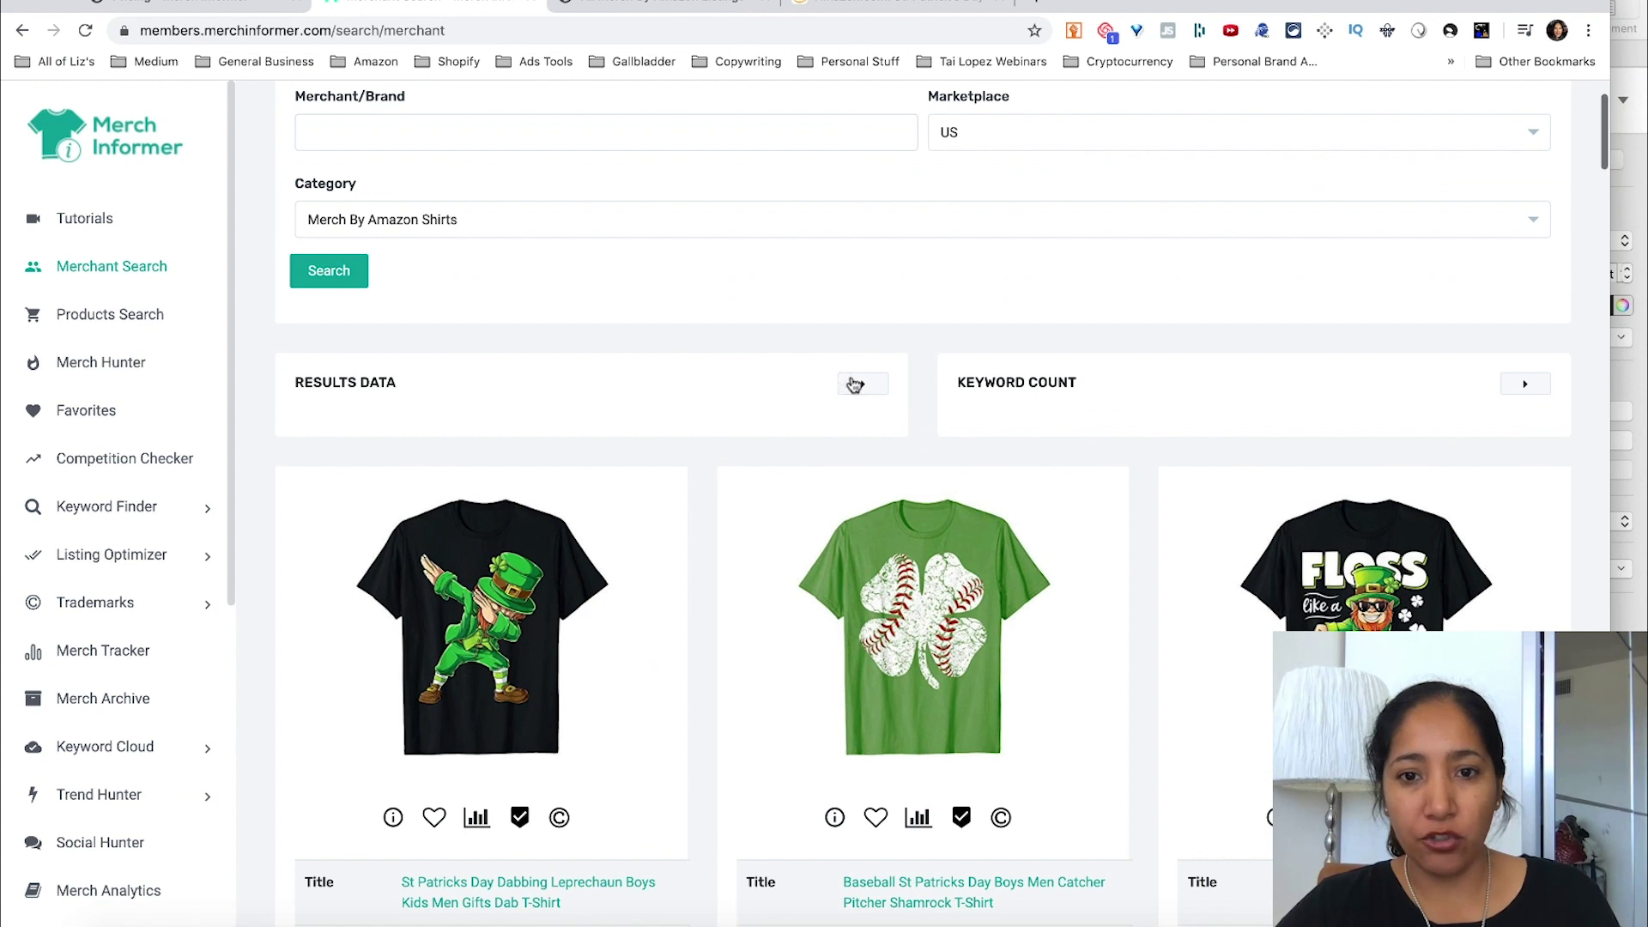
Expand Results Data to review prices $13.99–$19.99 and average BSR 456 794
left_click(856, 383)
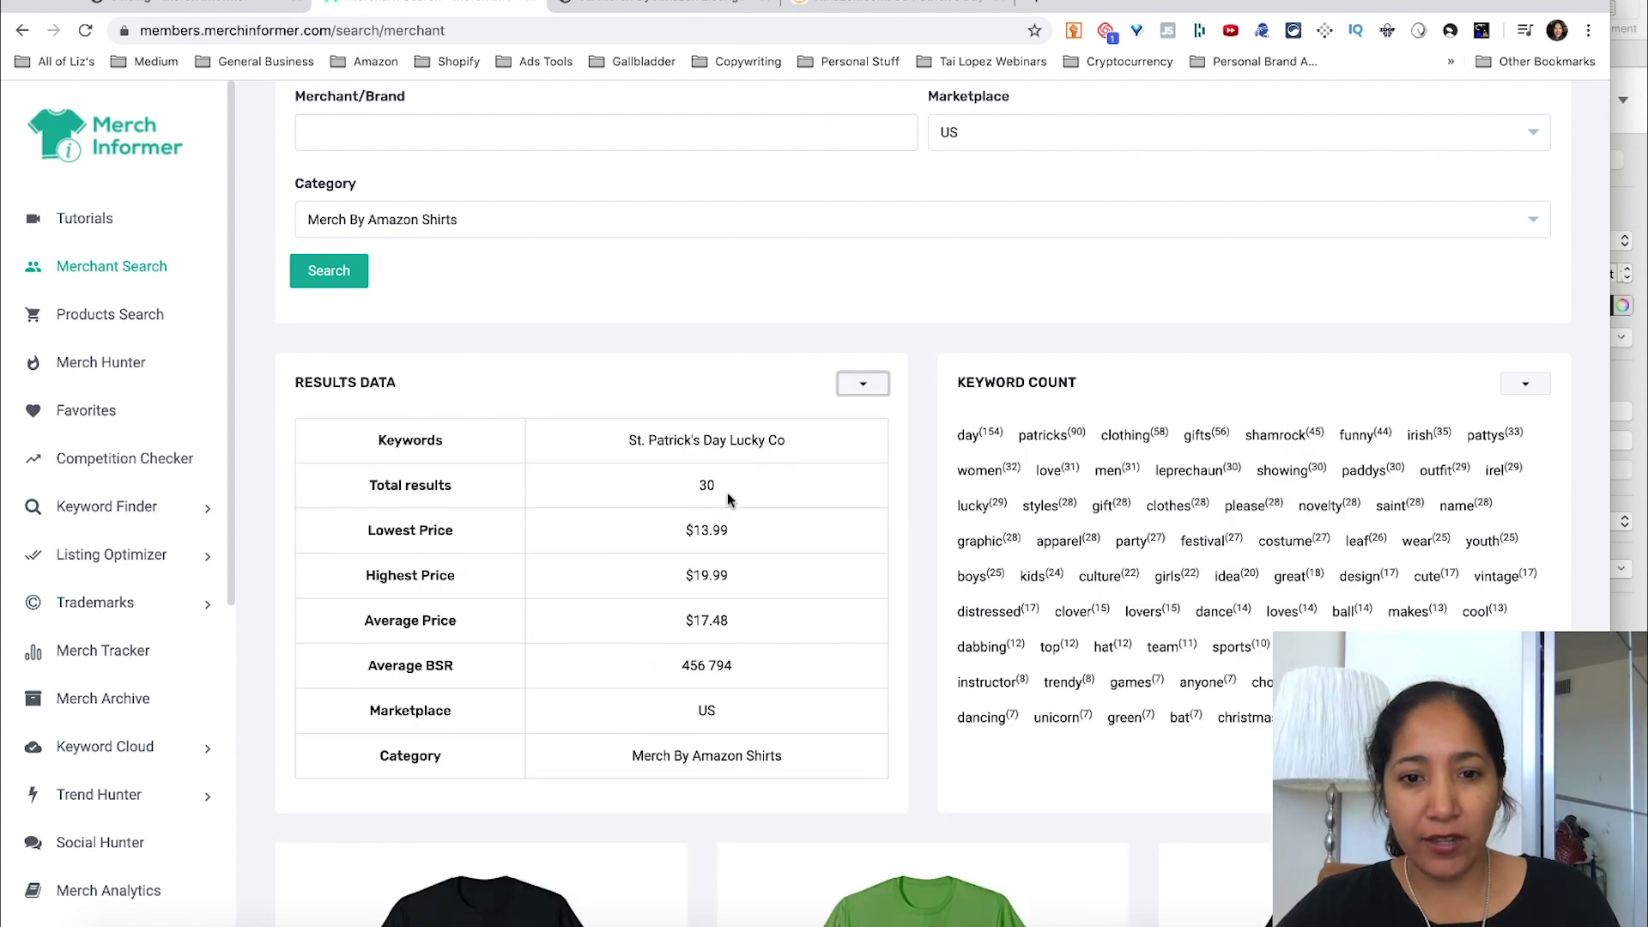
left_click_drag(728, 492, 659, 532)
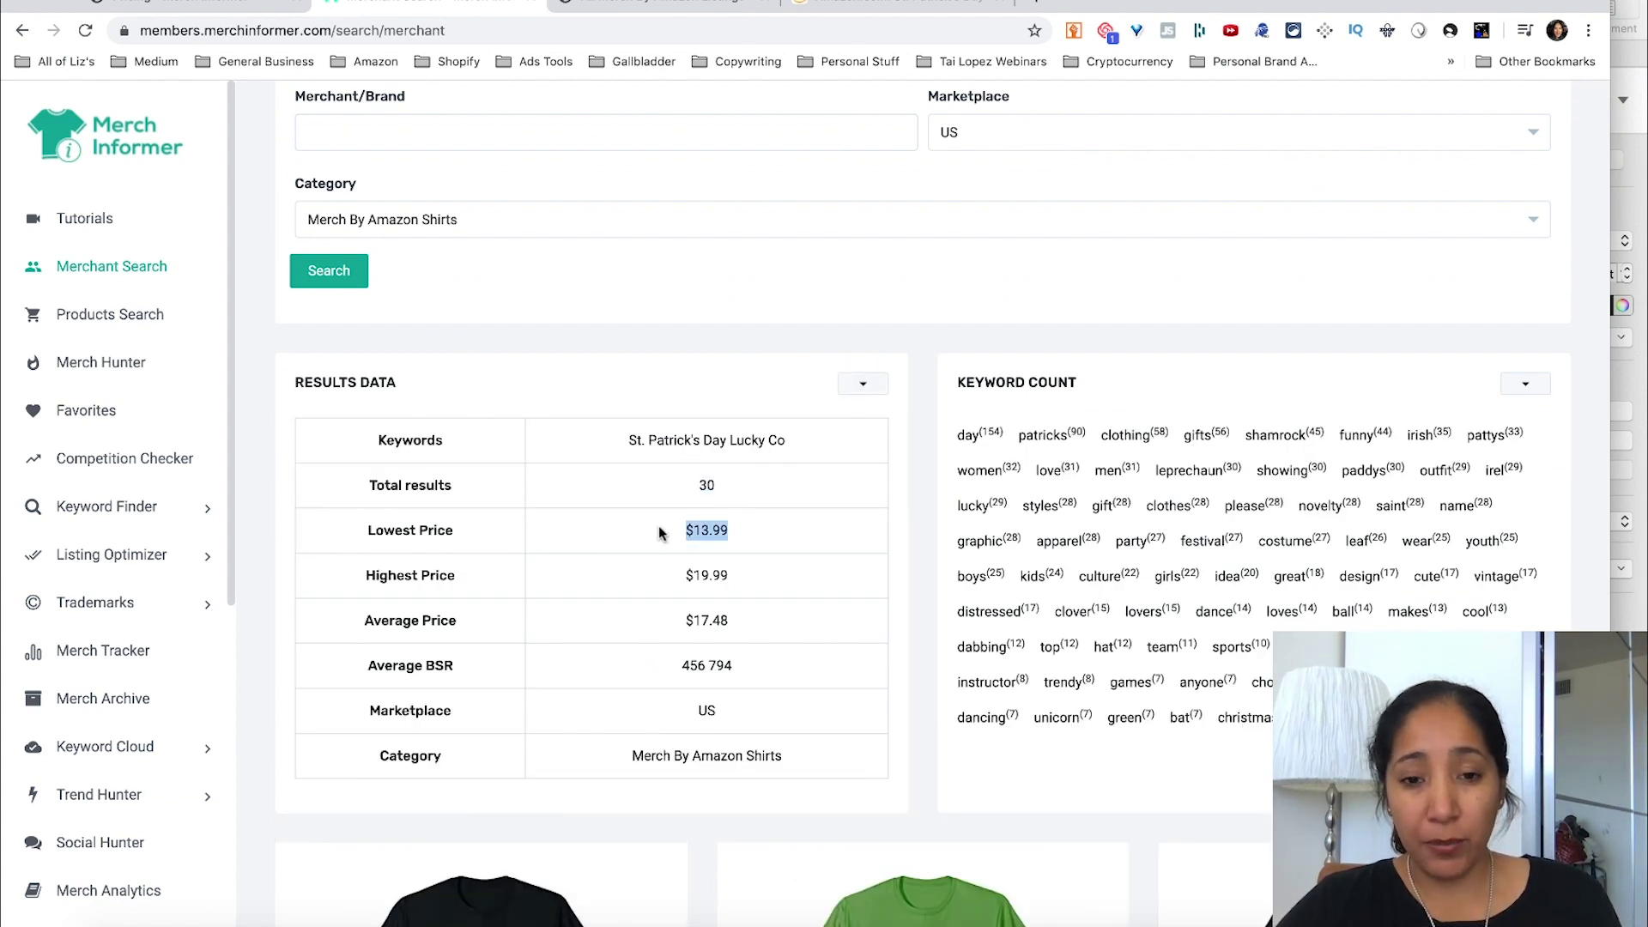
triple_click(655, 573)
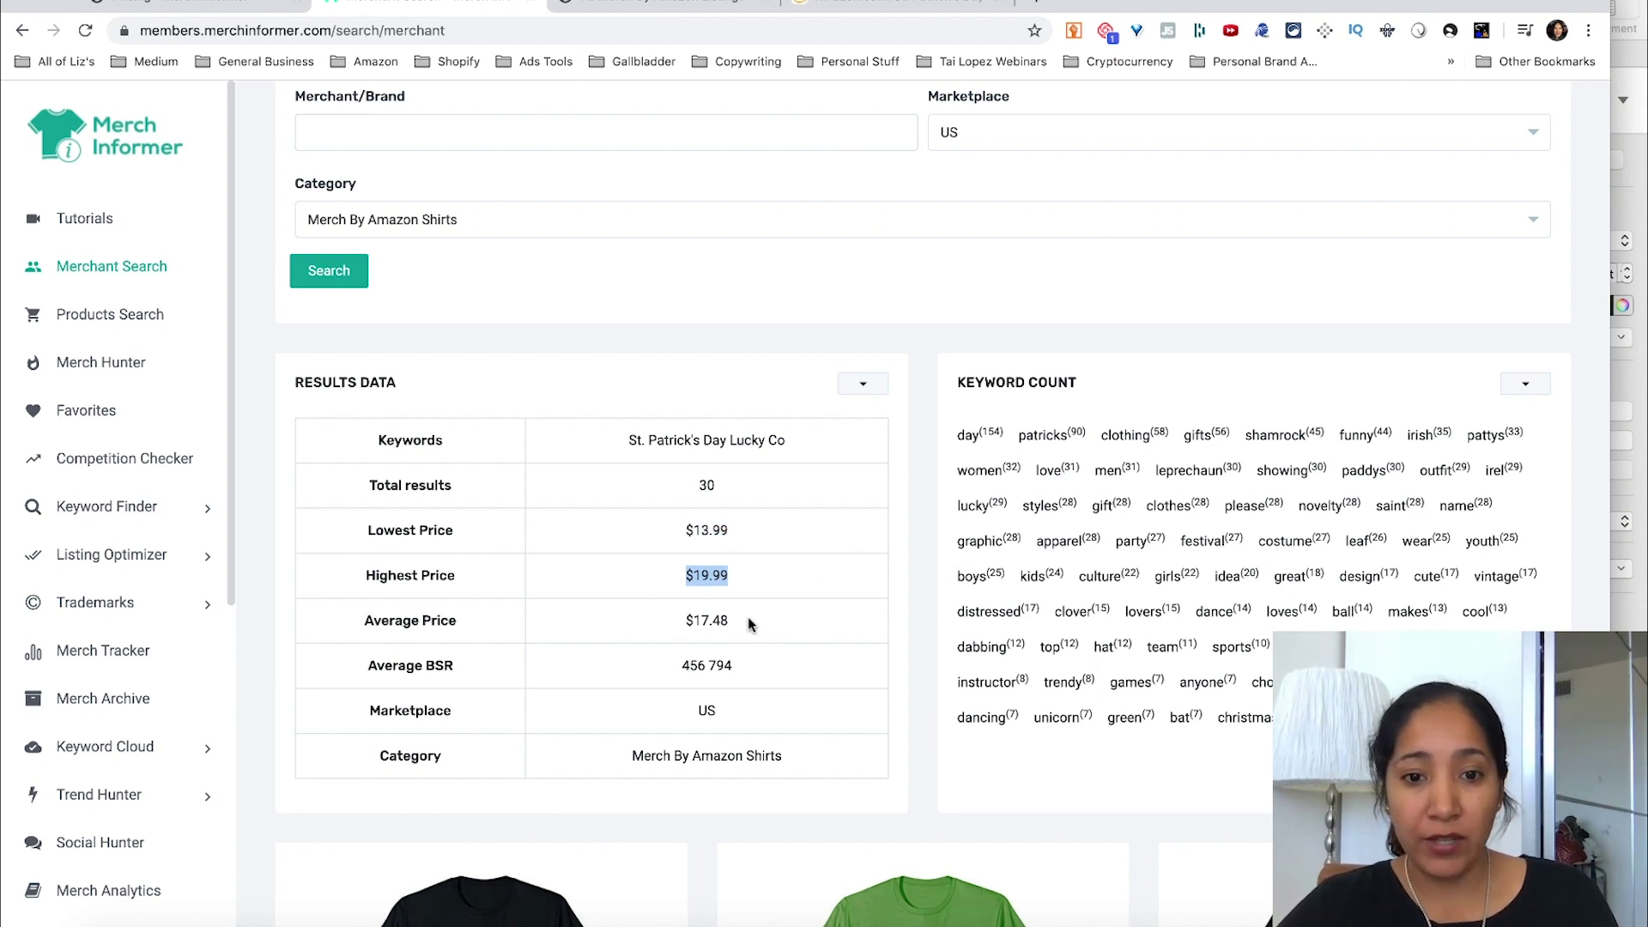
left_click_drag(745, 621, 674, 623)
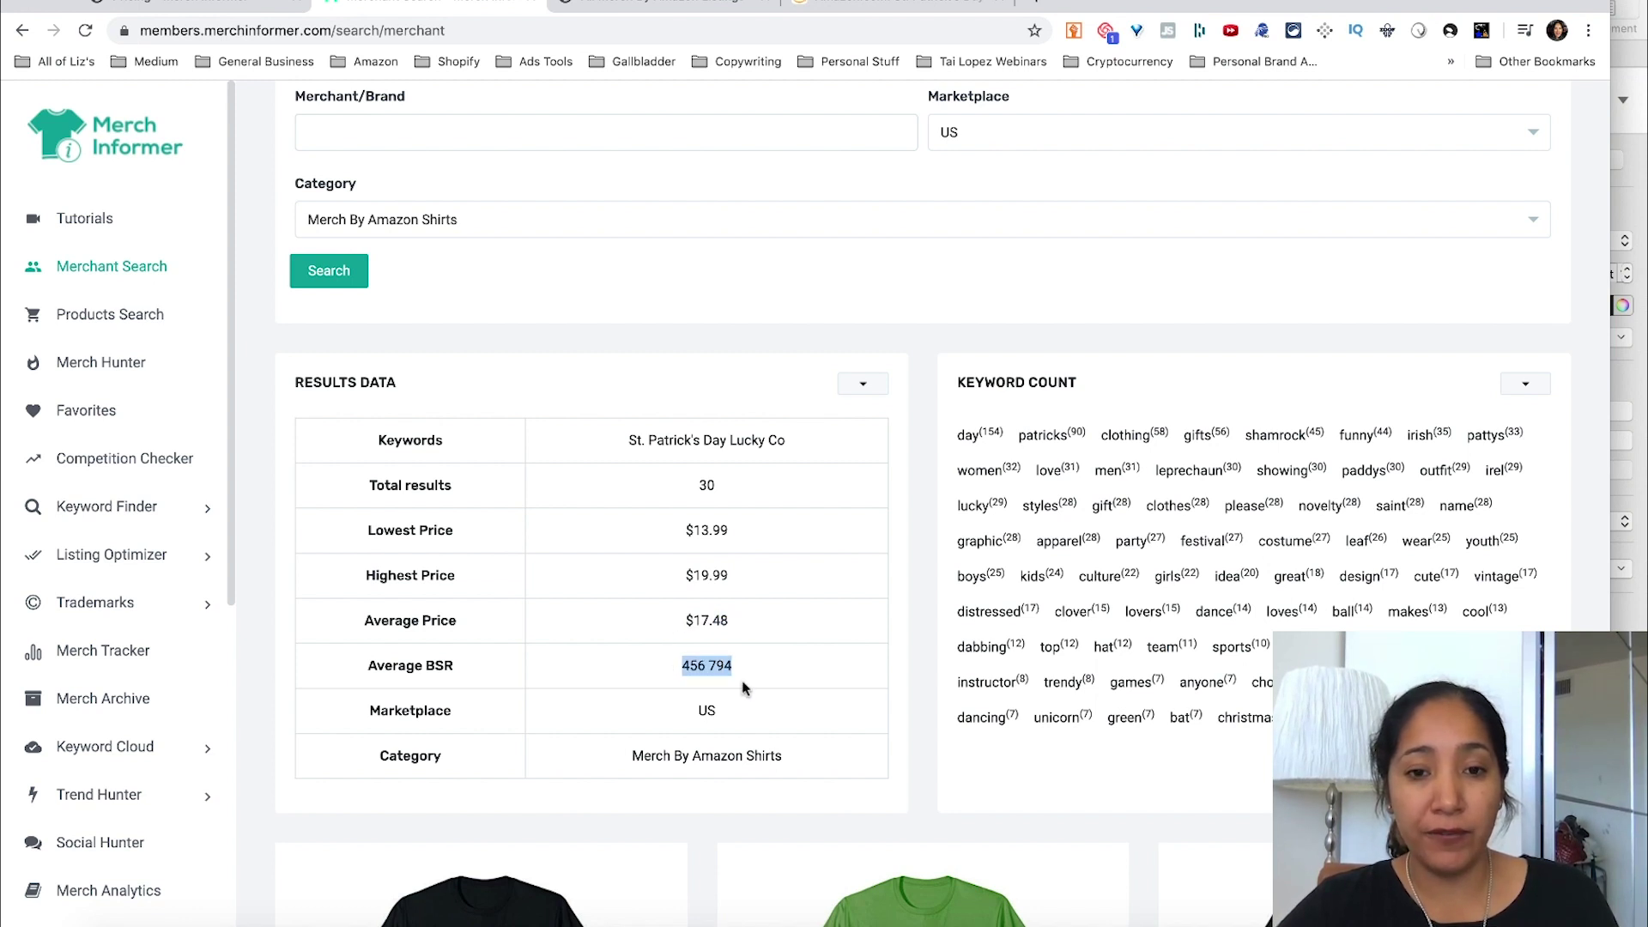
scroll(745, 683, "down", 1)
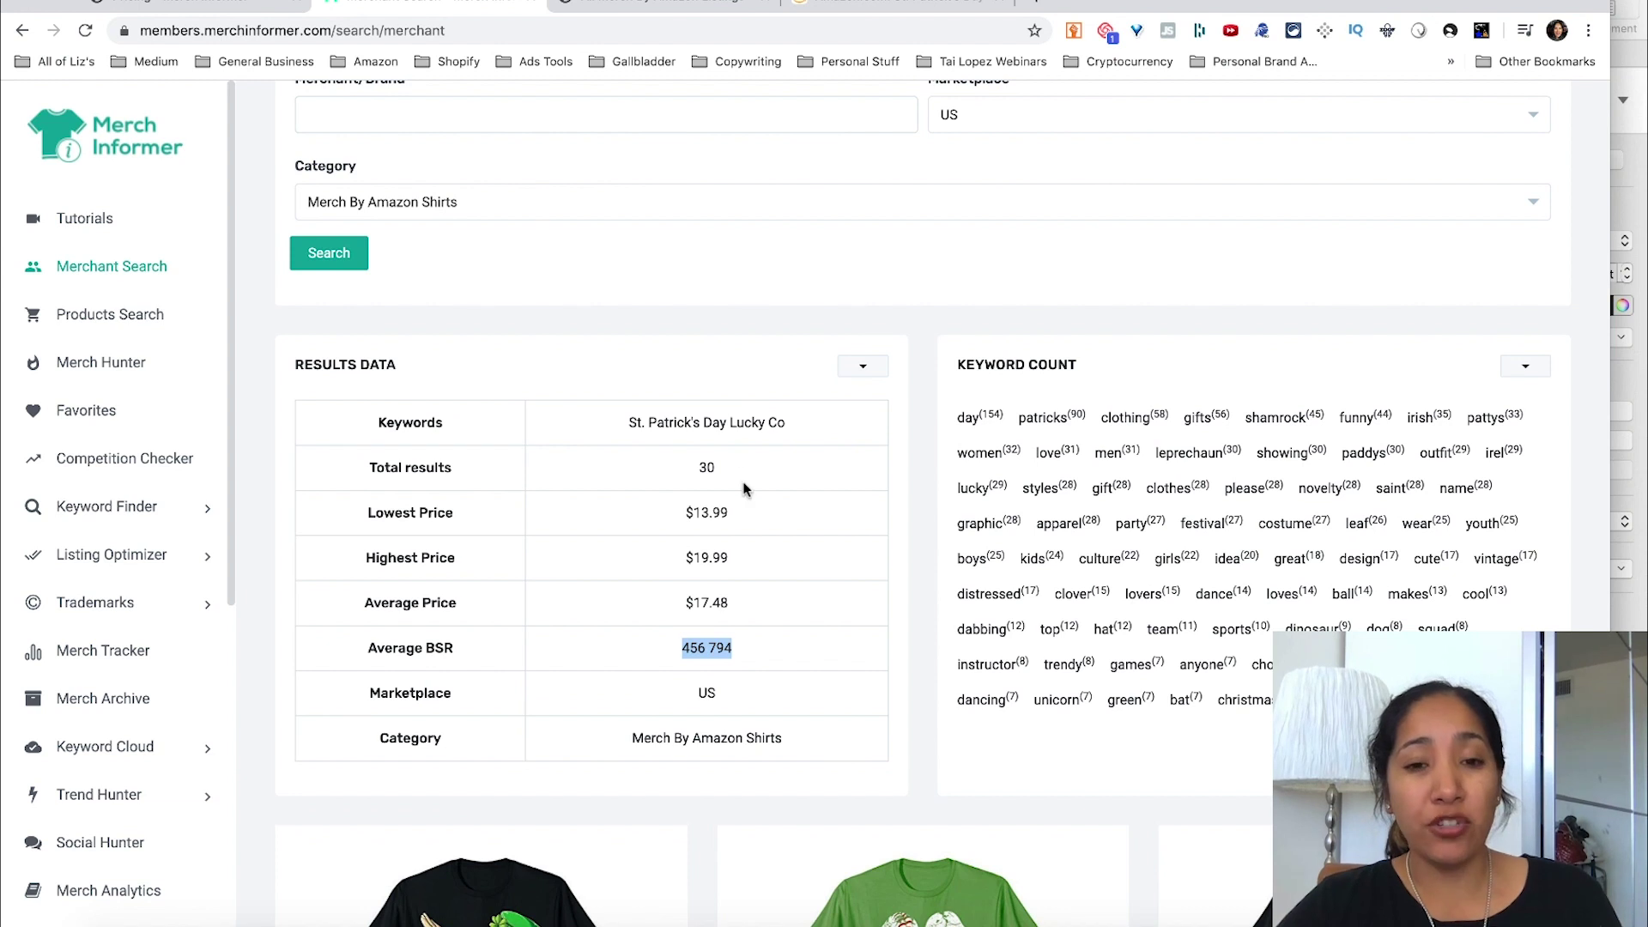
scroll(743, 489, "down", 8)
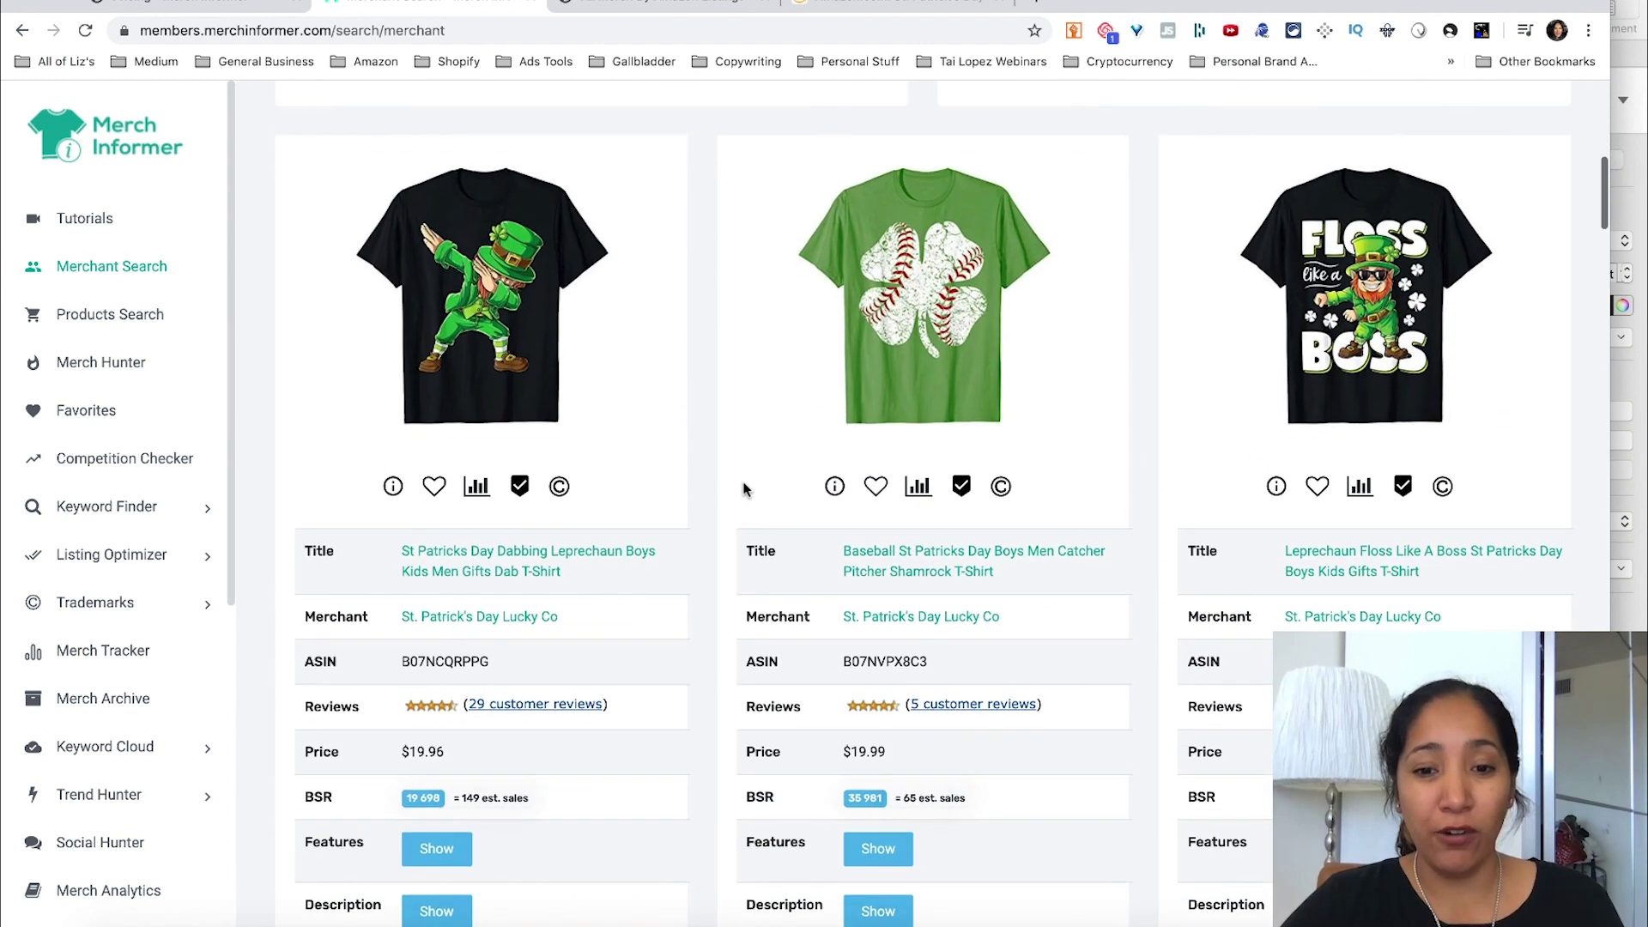
scroll(744, 489, "down", 2)
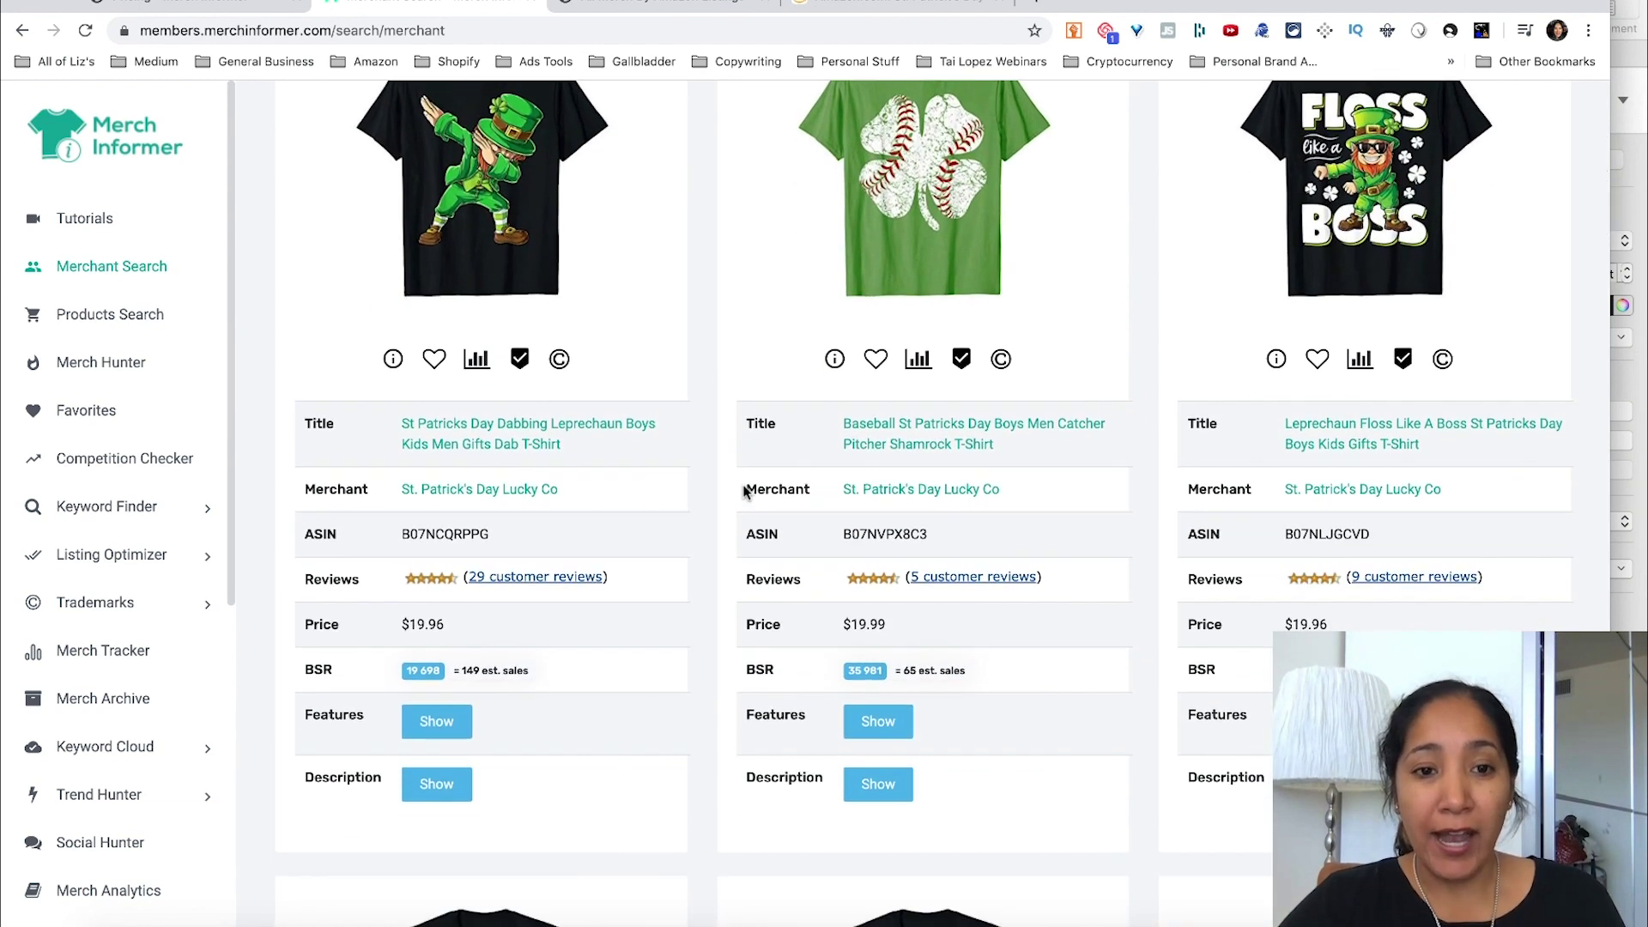
scroll(745, 491, "up", 5)
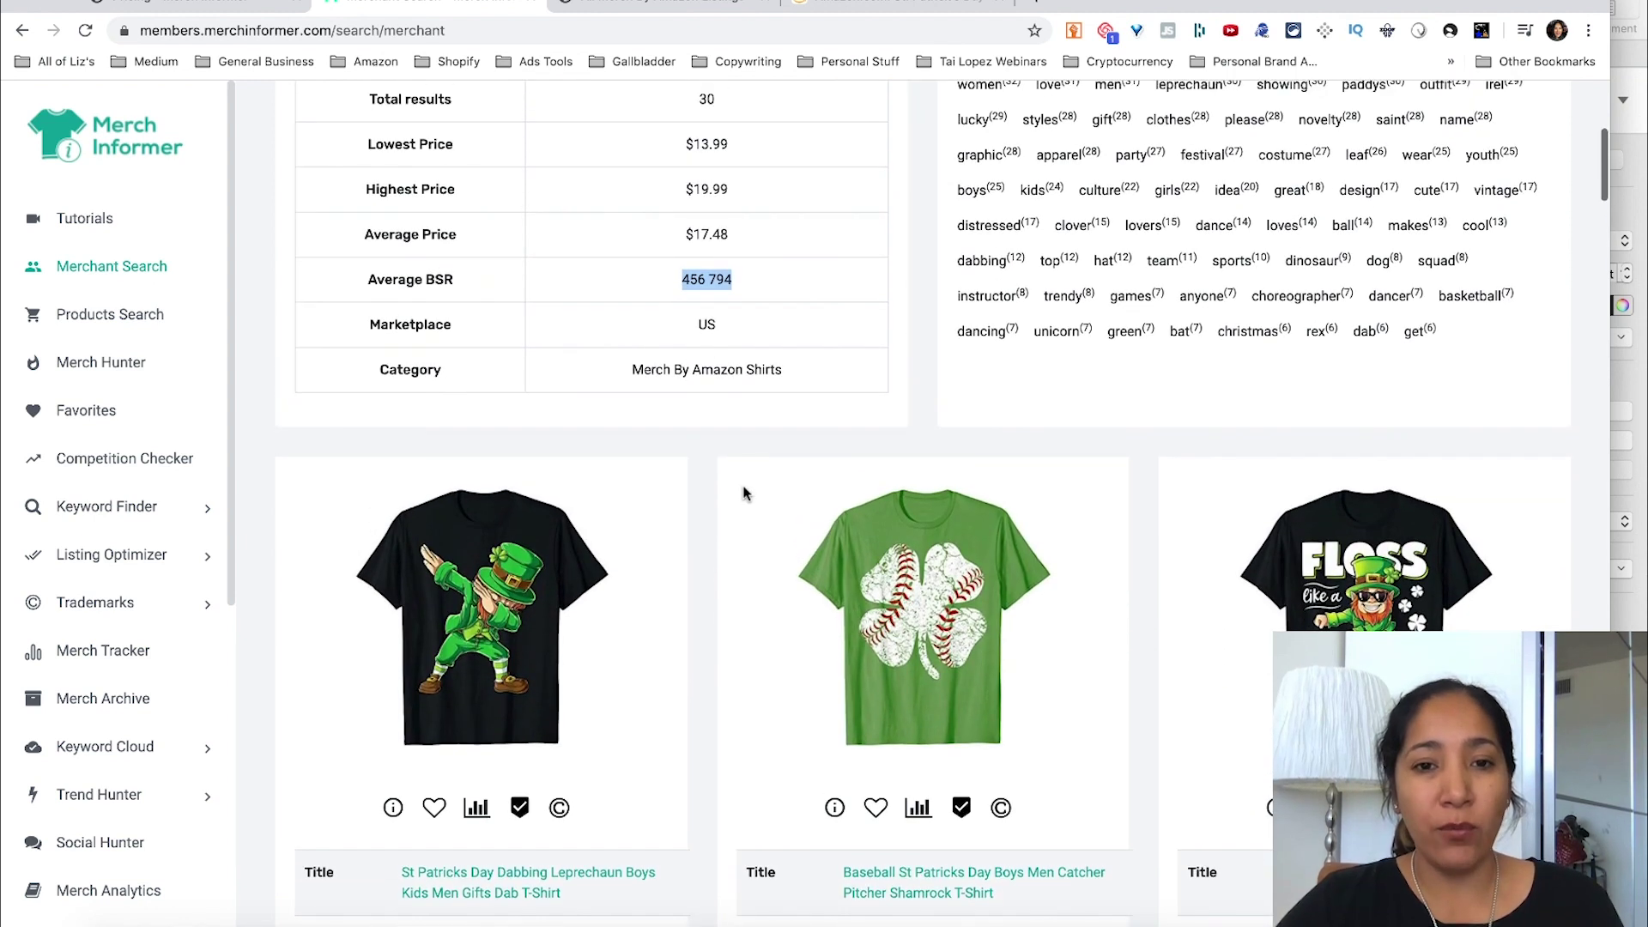
scroll(744, 492, "up", 1)
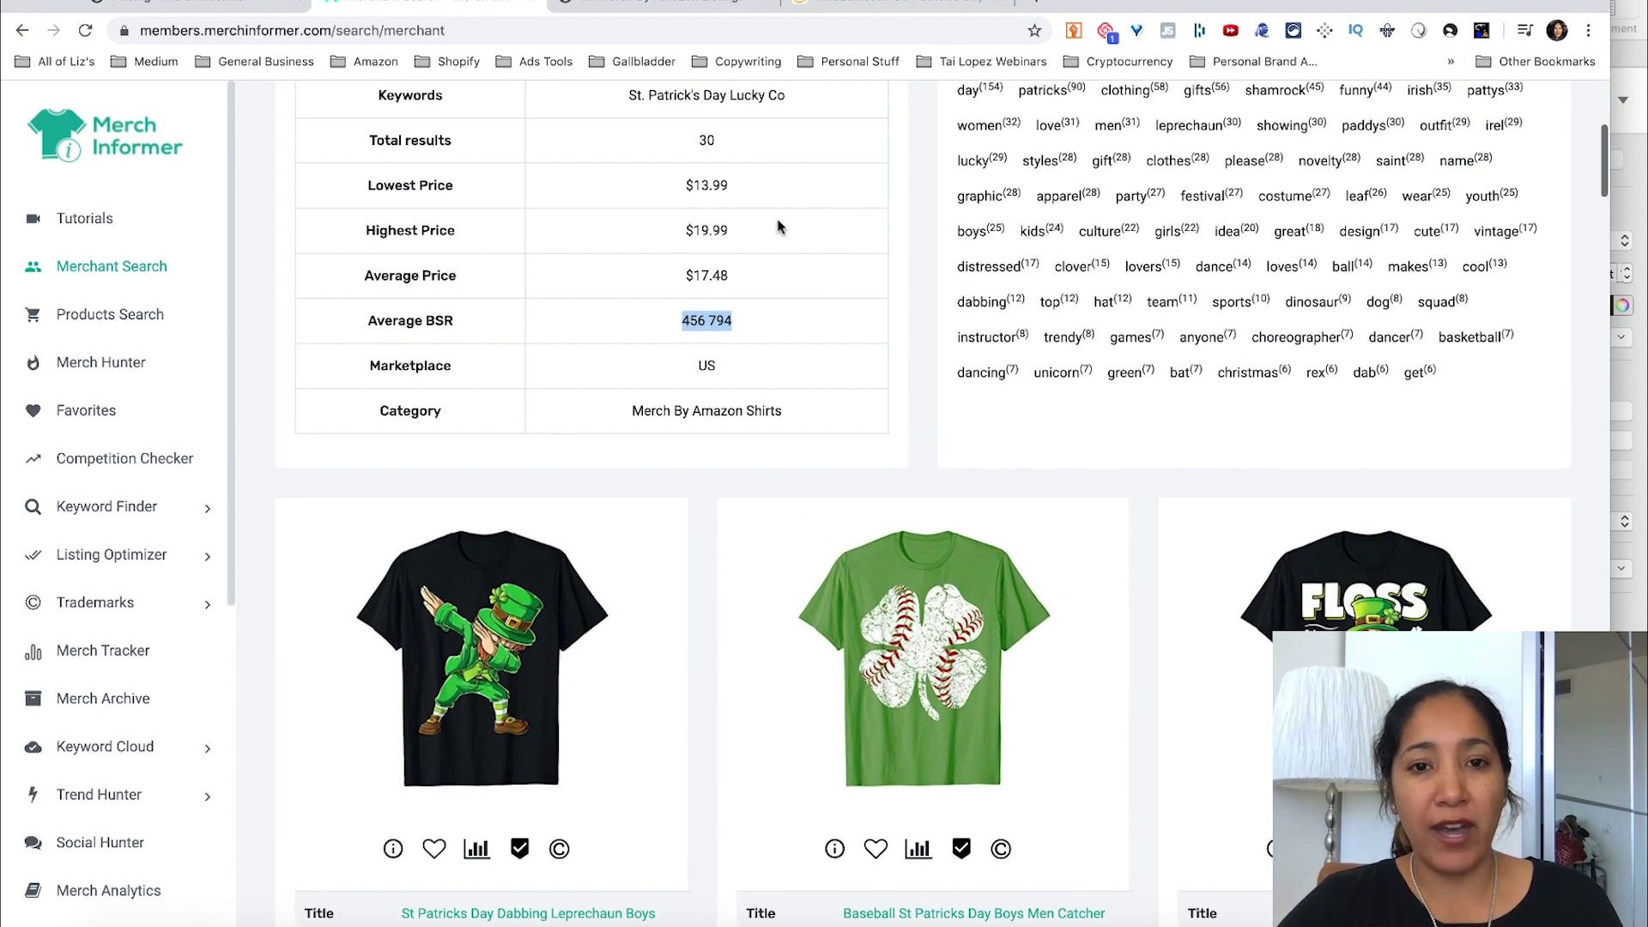
triple_click(642, 180)
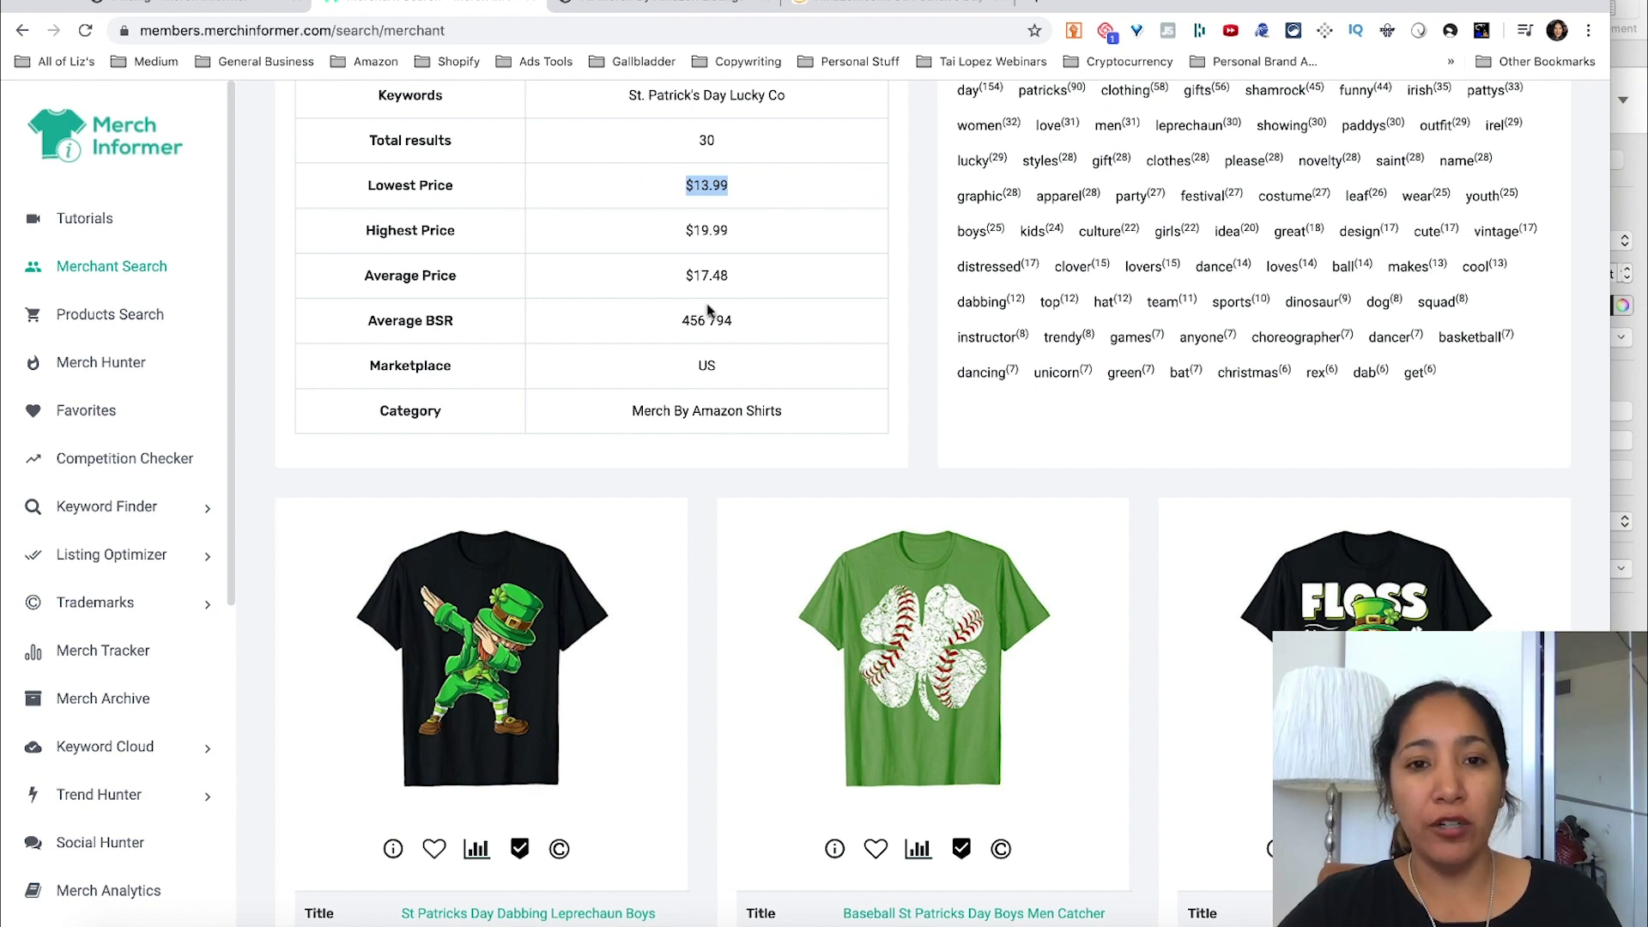
scroll(740, 214, "down", 1)
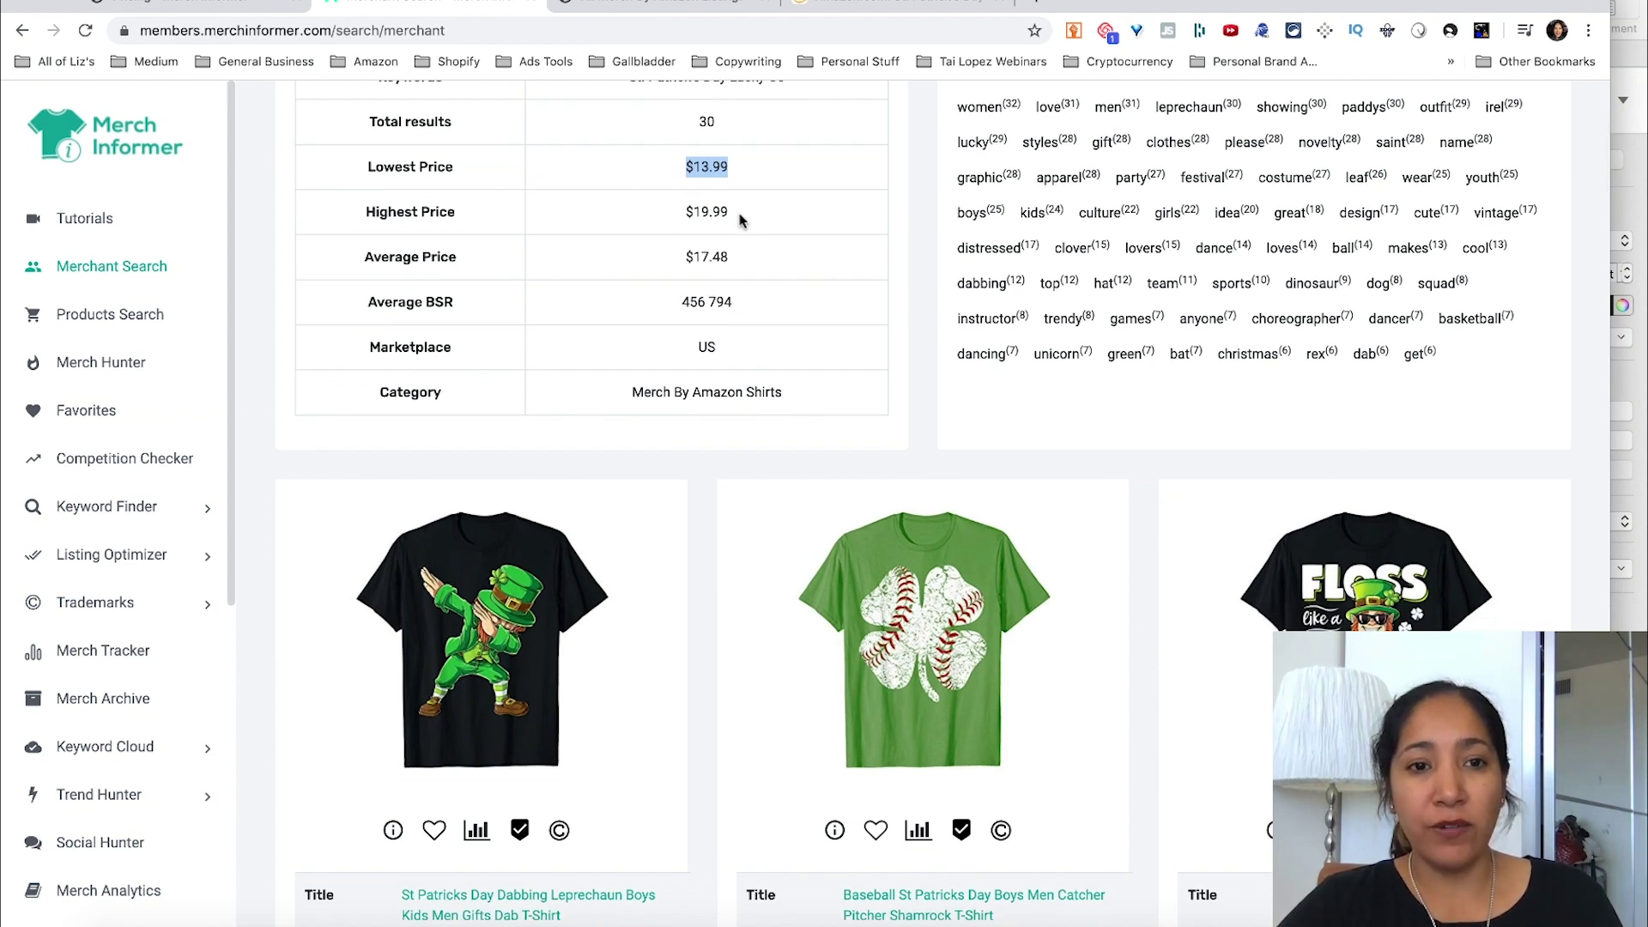
left_click_drag(745, 223, 664, 216)
scroll(693, 482, "down", 3)
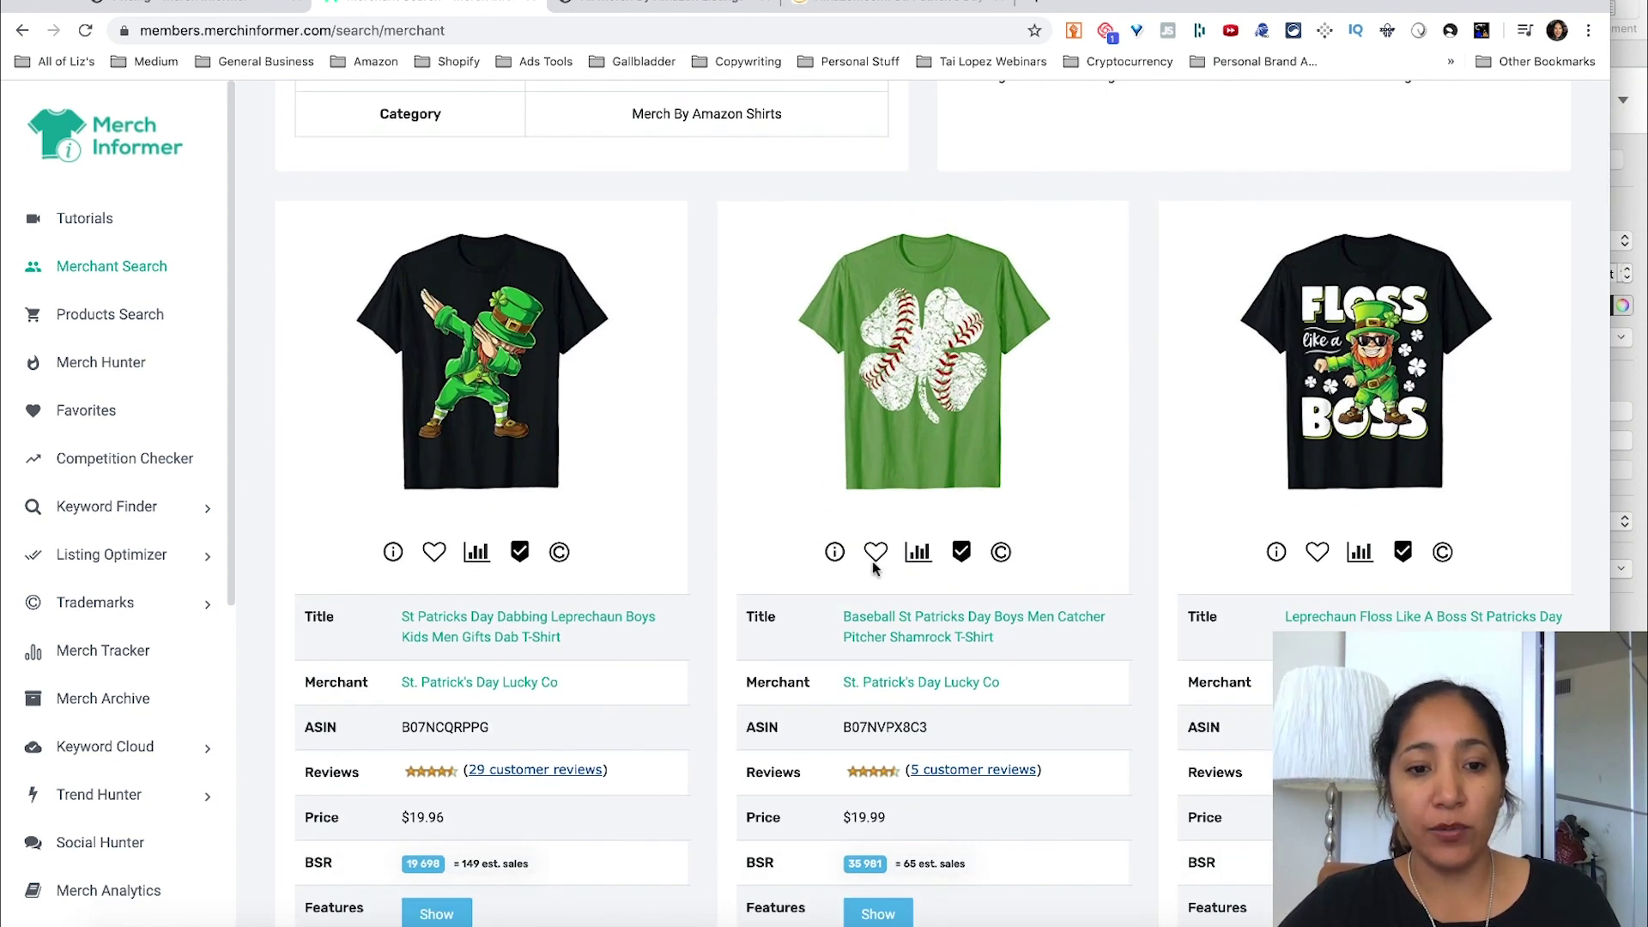
scroll(920, 560, "down", 1)
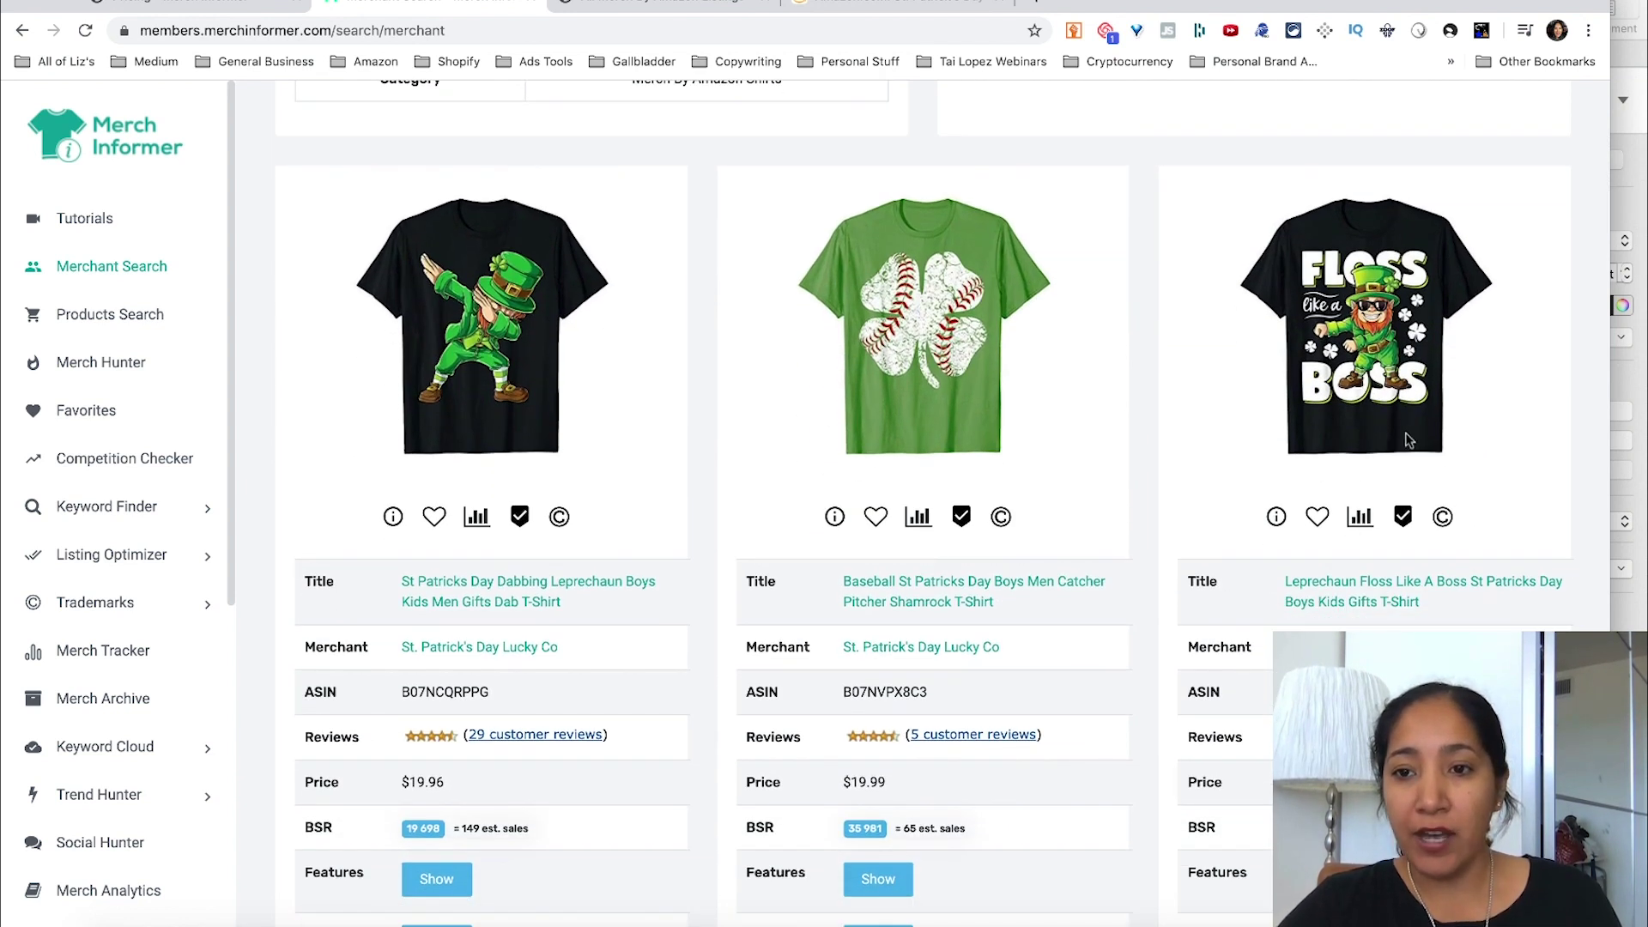
scroll(1407, 439, "down", 10)
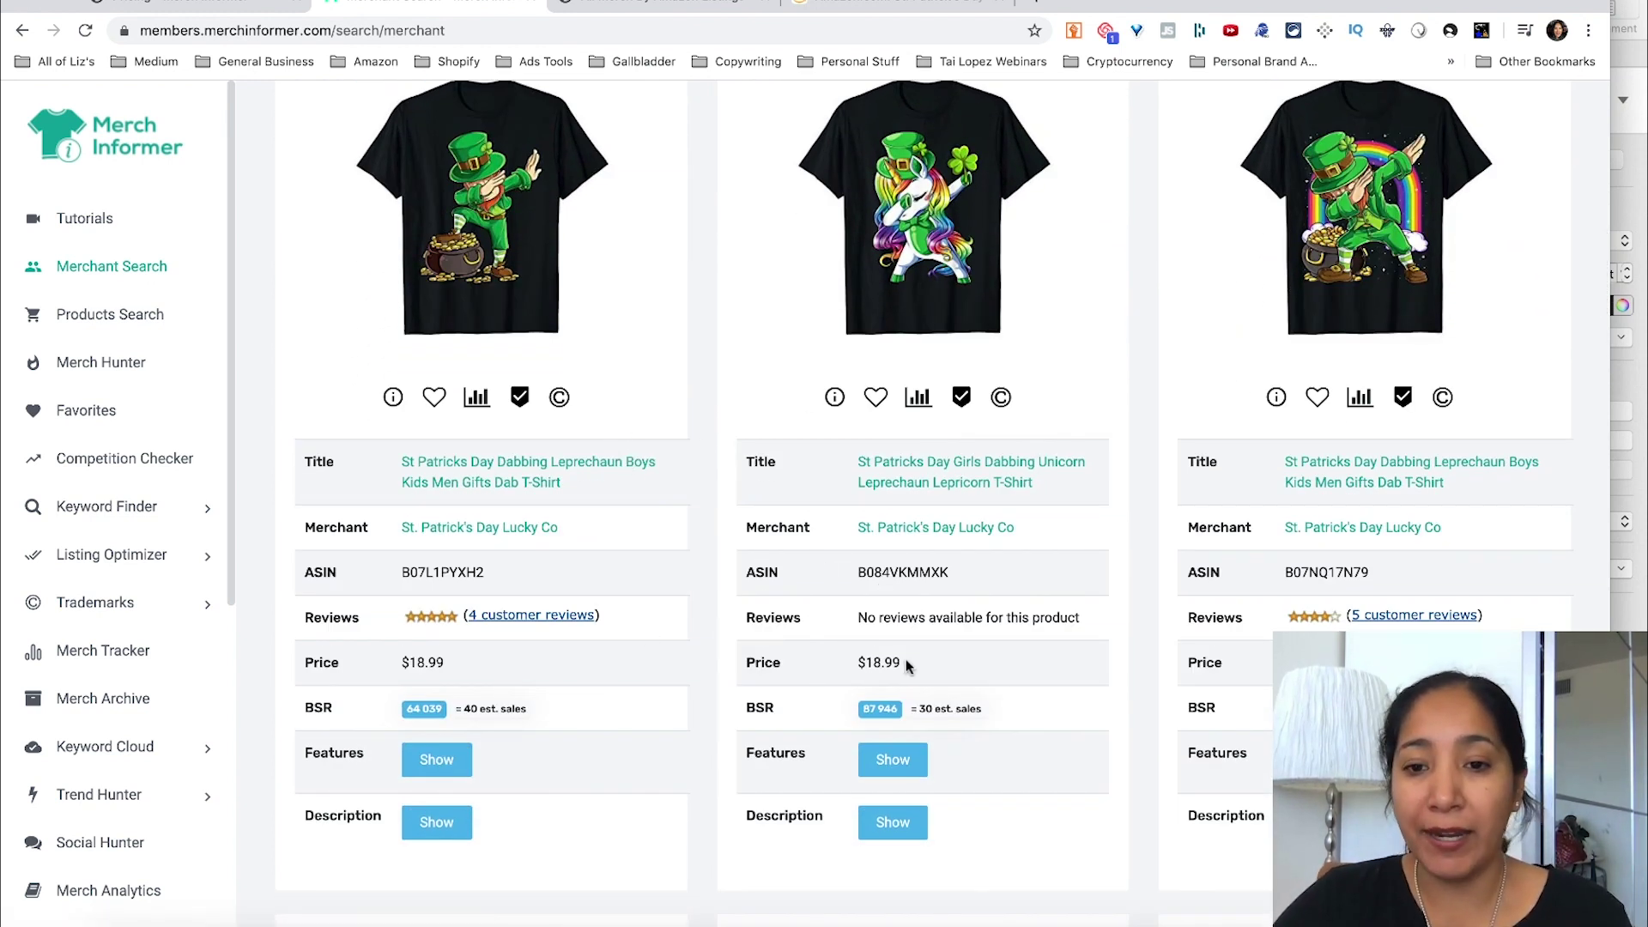
scroll(974, 718, "down", 1)
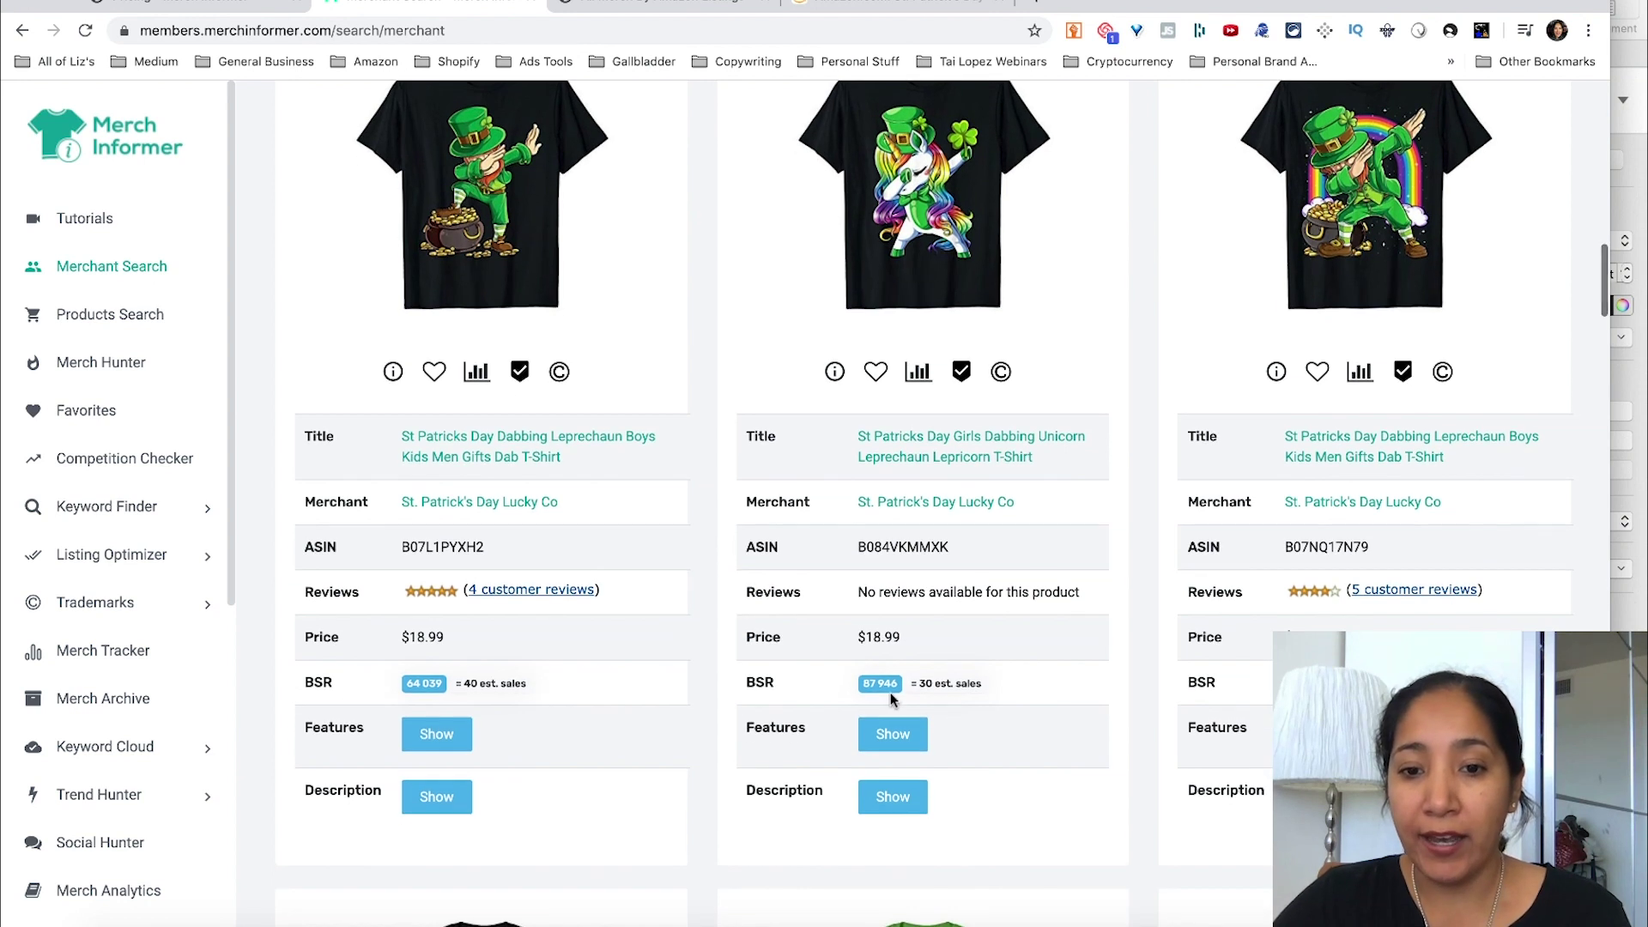
left_click_drag(900, 640, 850, 637)
scroll(1320, 620, "down", 1)
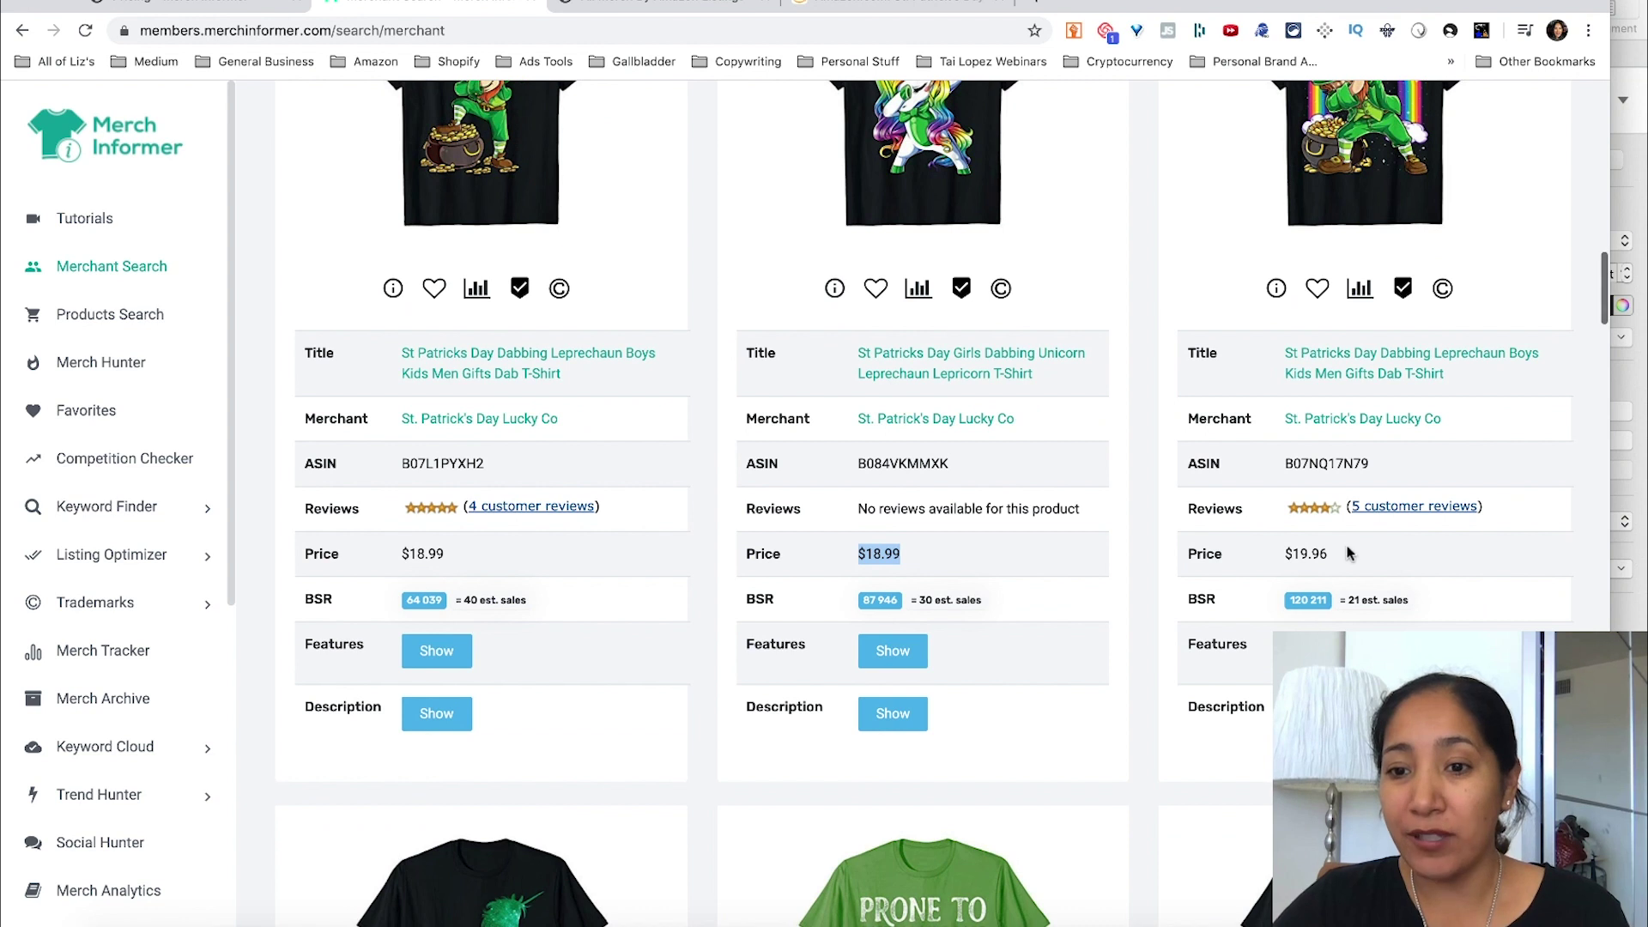
scroll(1347, 554, "down", 6)
scroll(1346, 553, "up", 3)
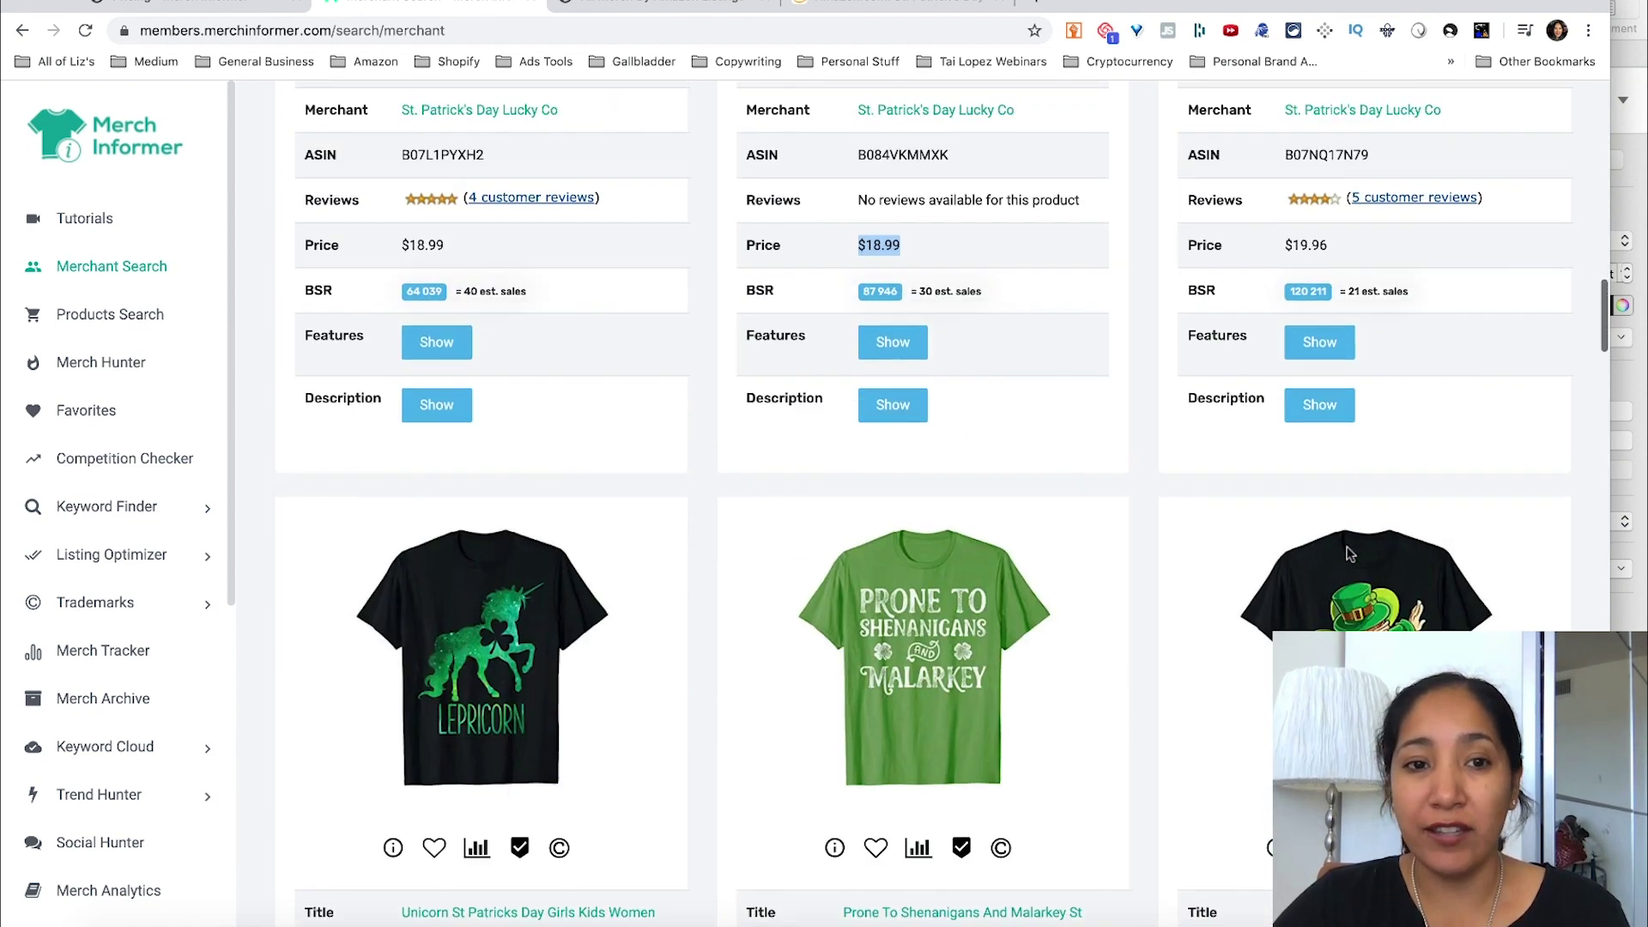
scroll(1348, 553, "down", 5)
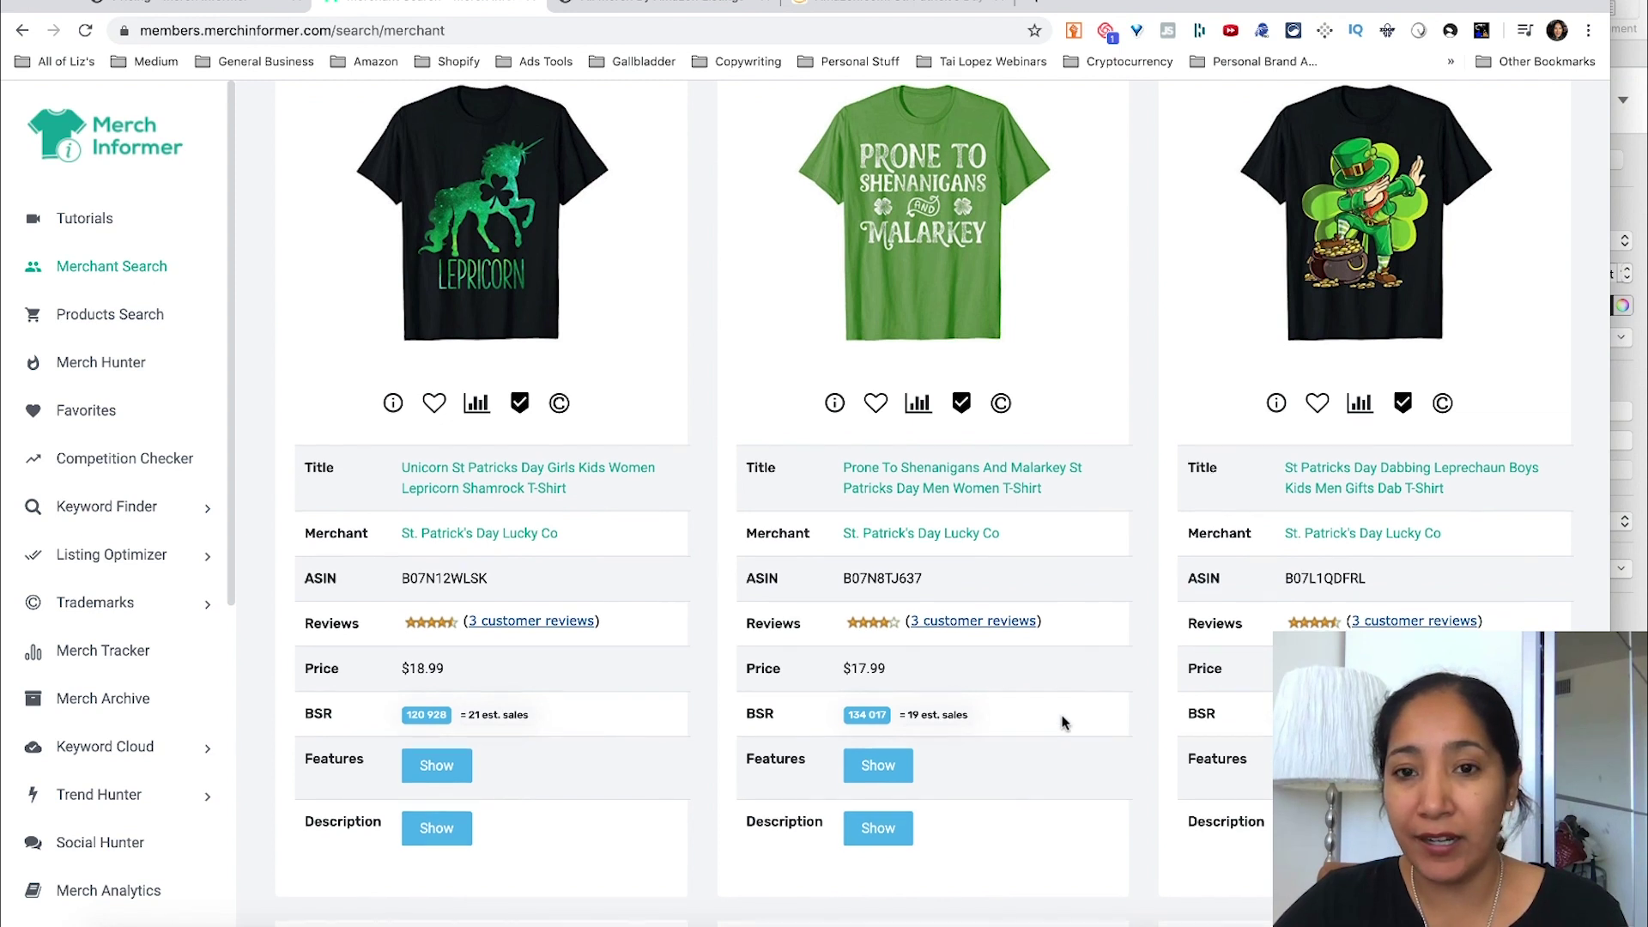
scroll(1063, 722, "down", 8)
scroll(1063, 722, "down", 1)
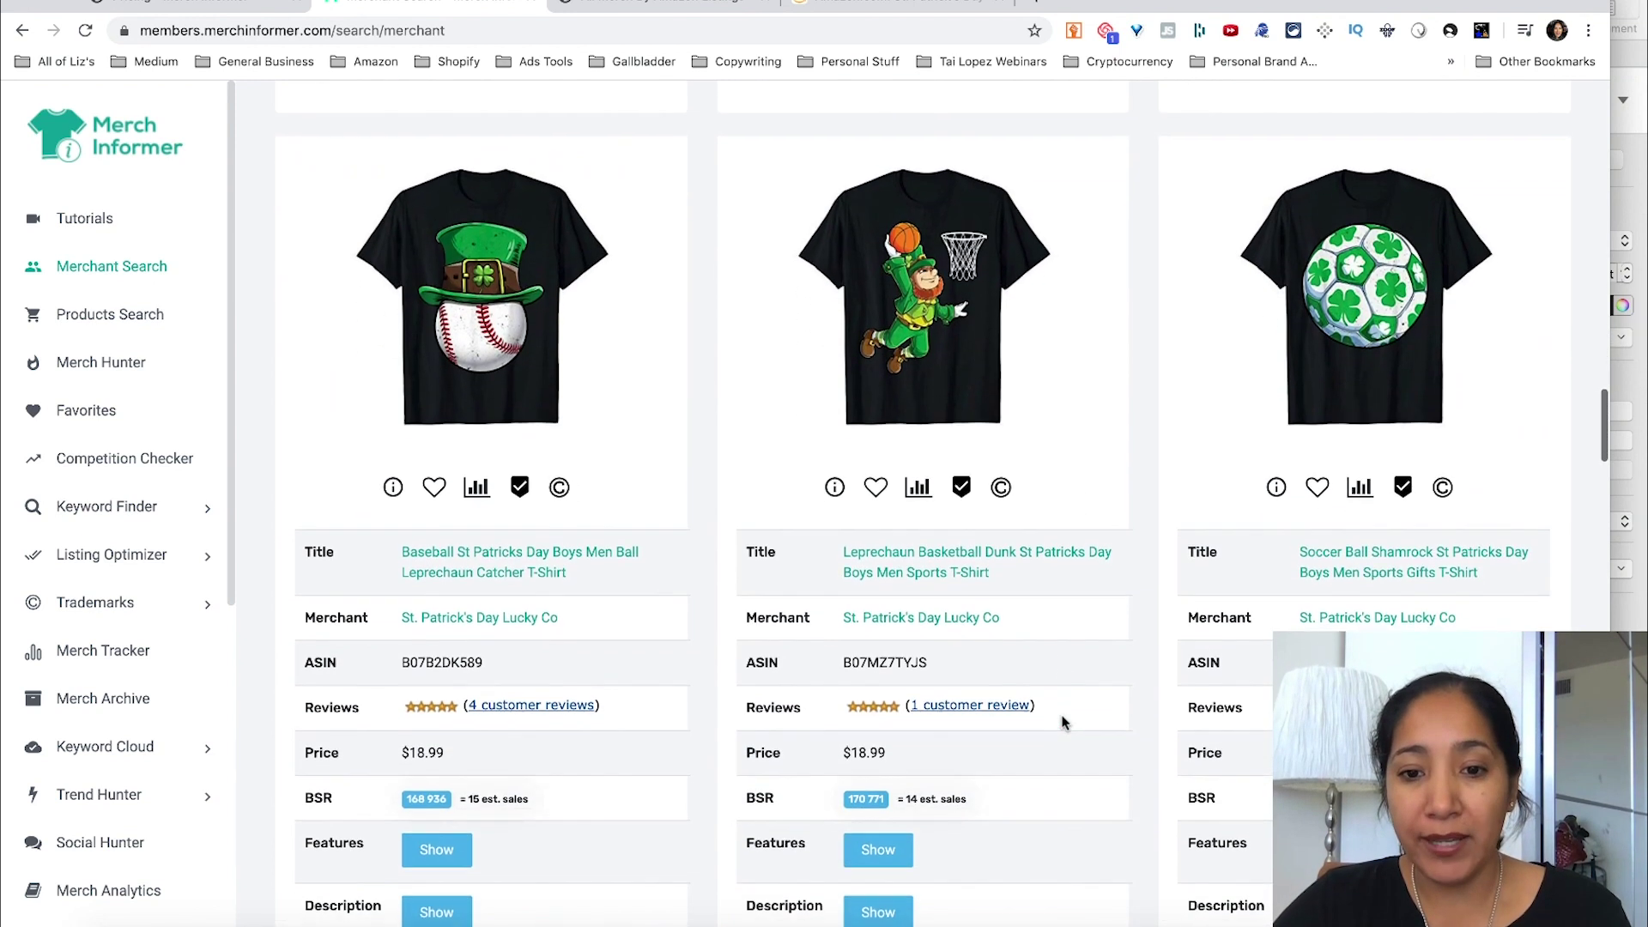
scroll(1062, 723, "down", 1)
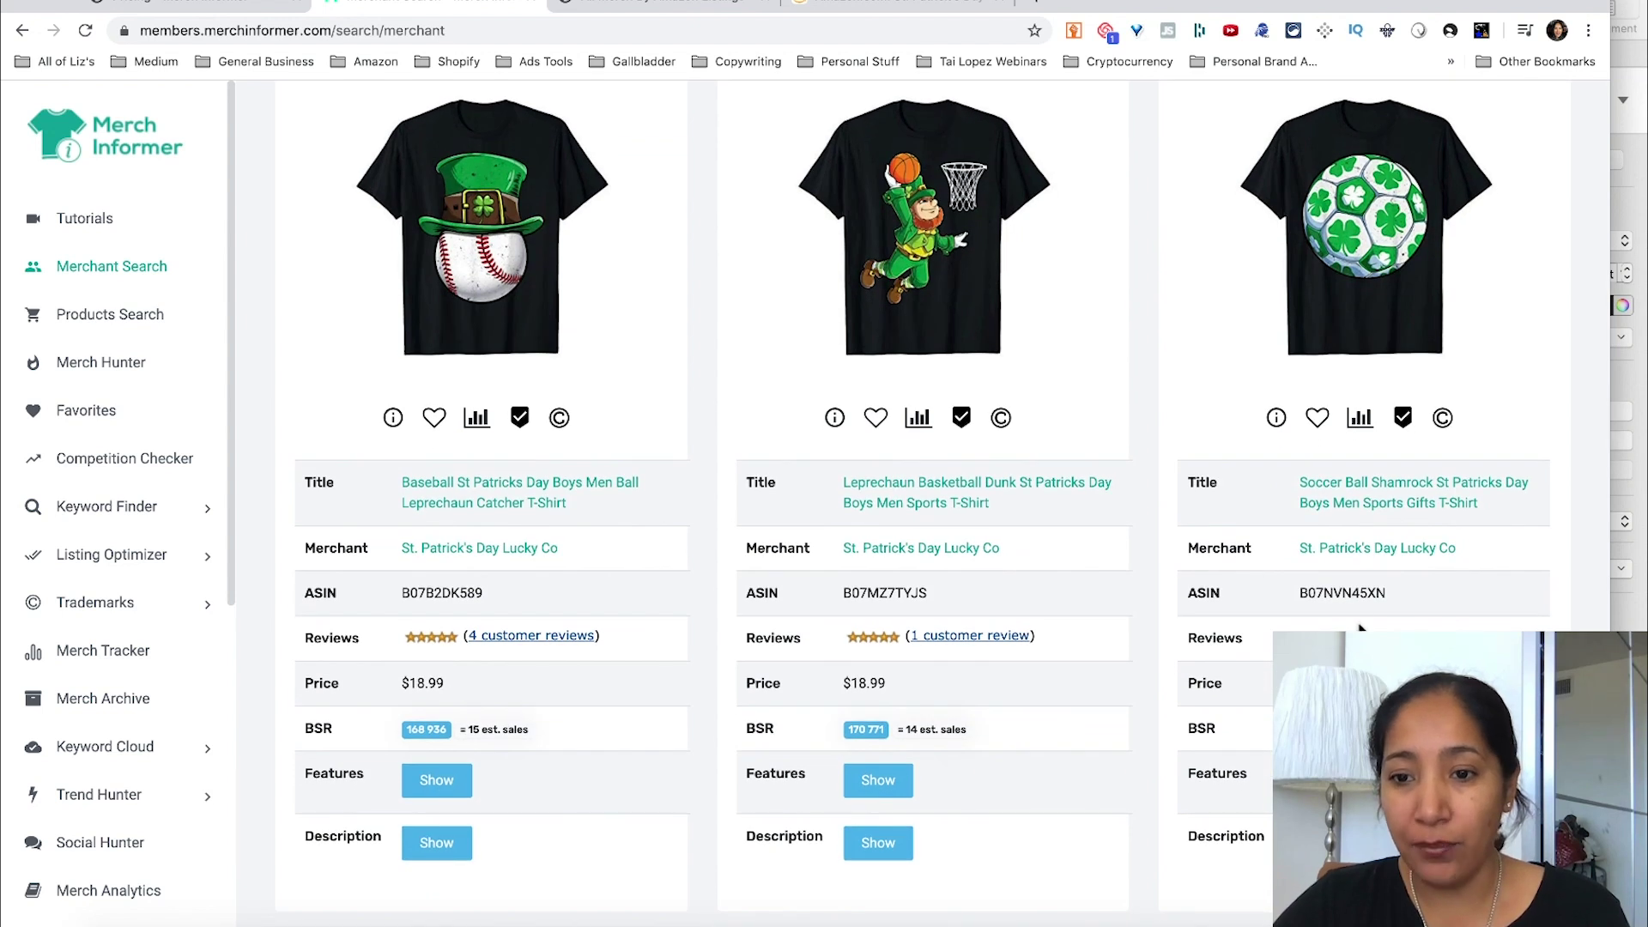
scroll(1361, 631, "down", 1)
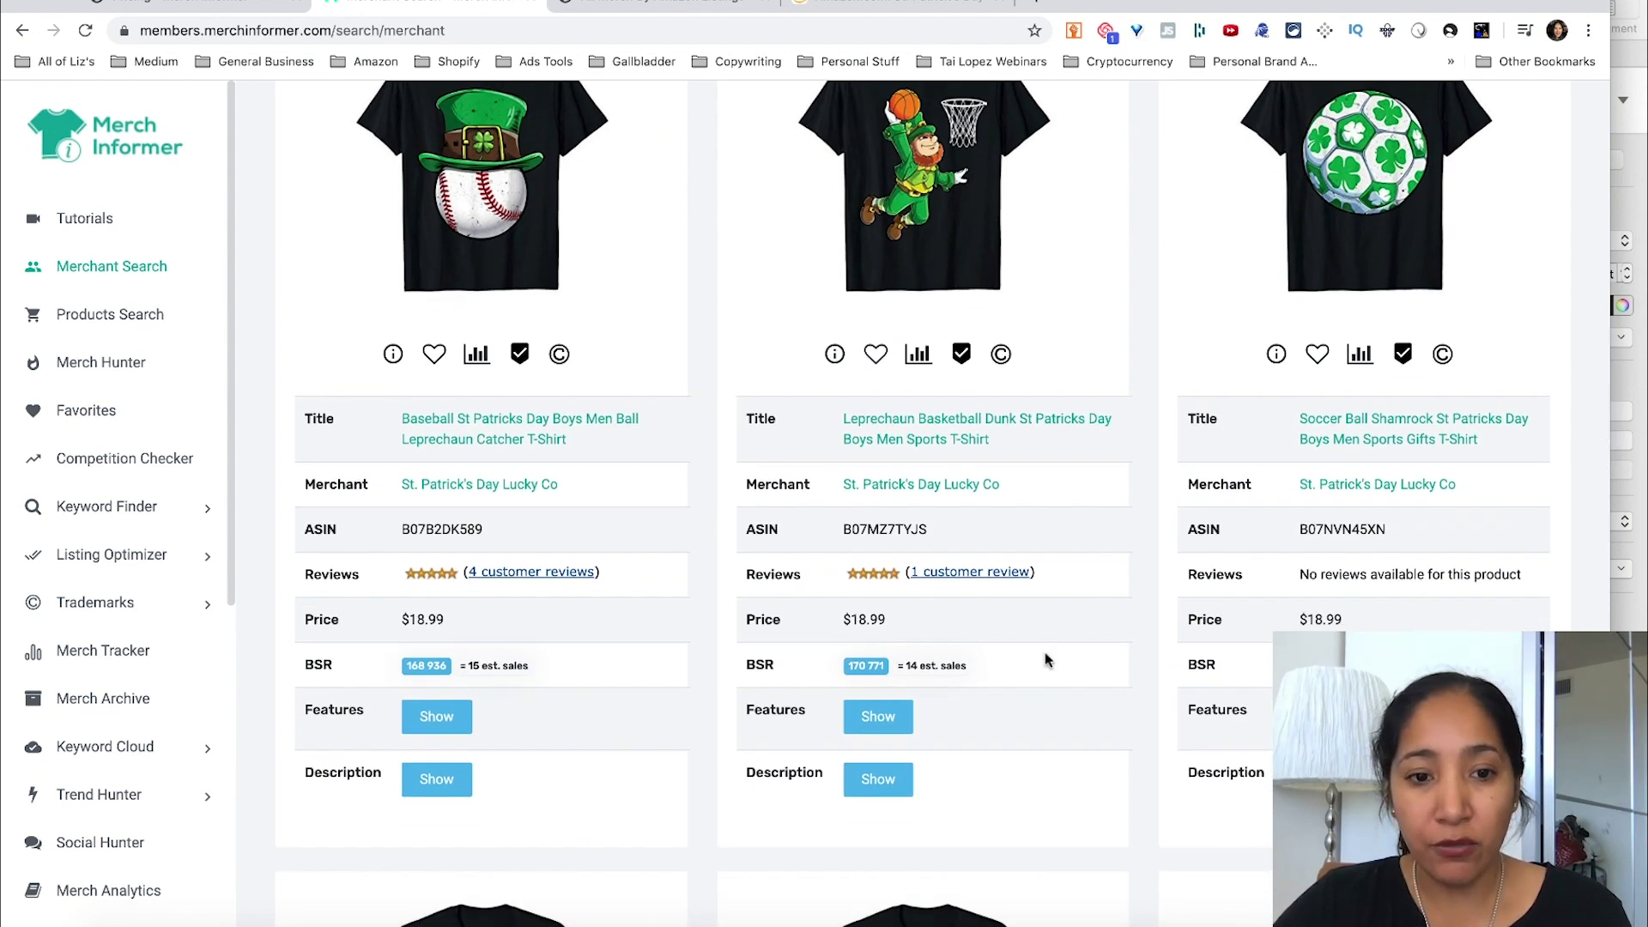
scroll(1045, 659, "down", 8)
scroll(1046, 659, "down", 5)
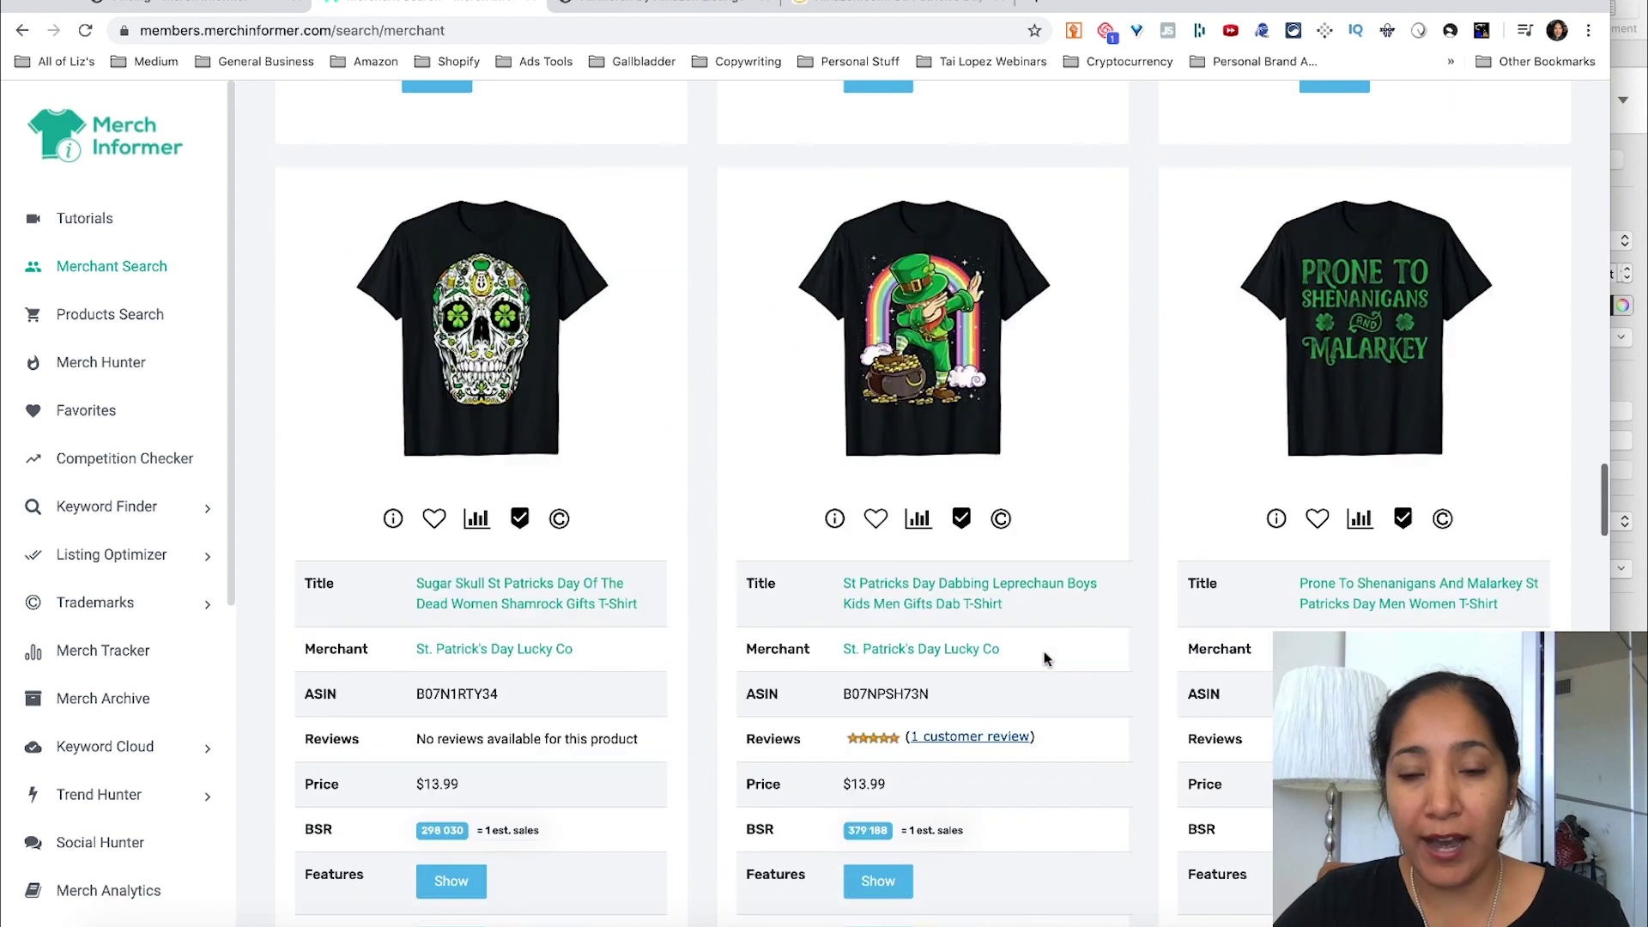
scroll(1045, 657, "down", 3)
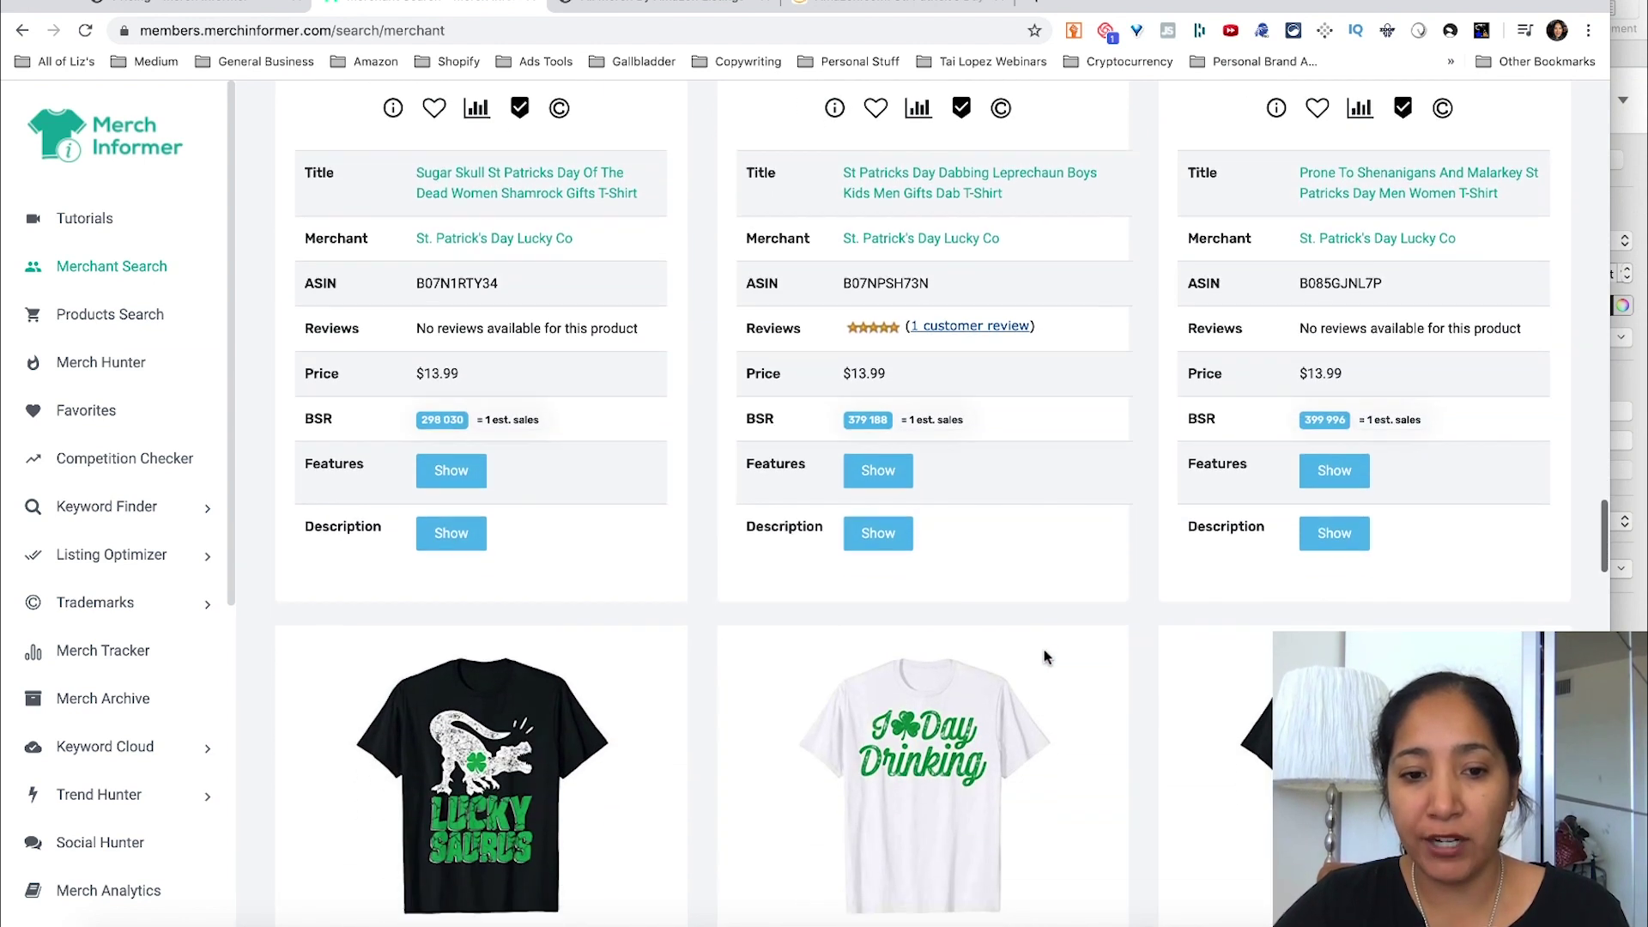
scroll(1074, 677, "down", 2)
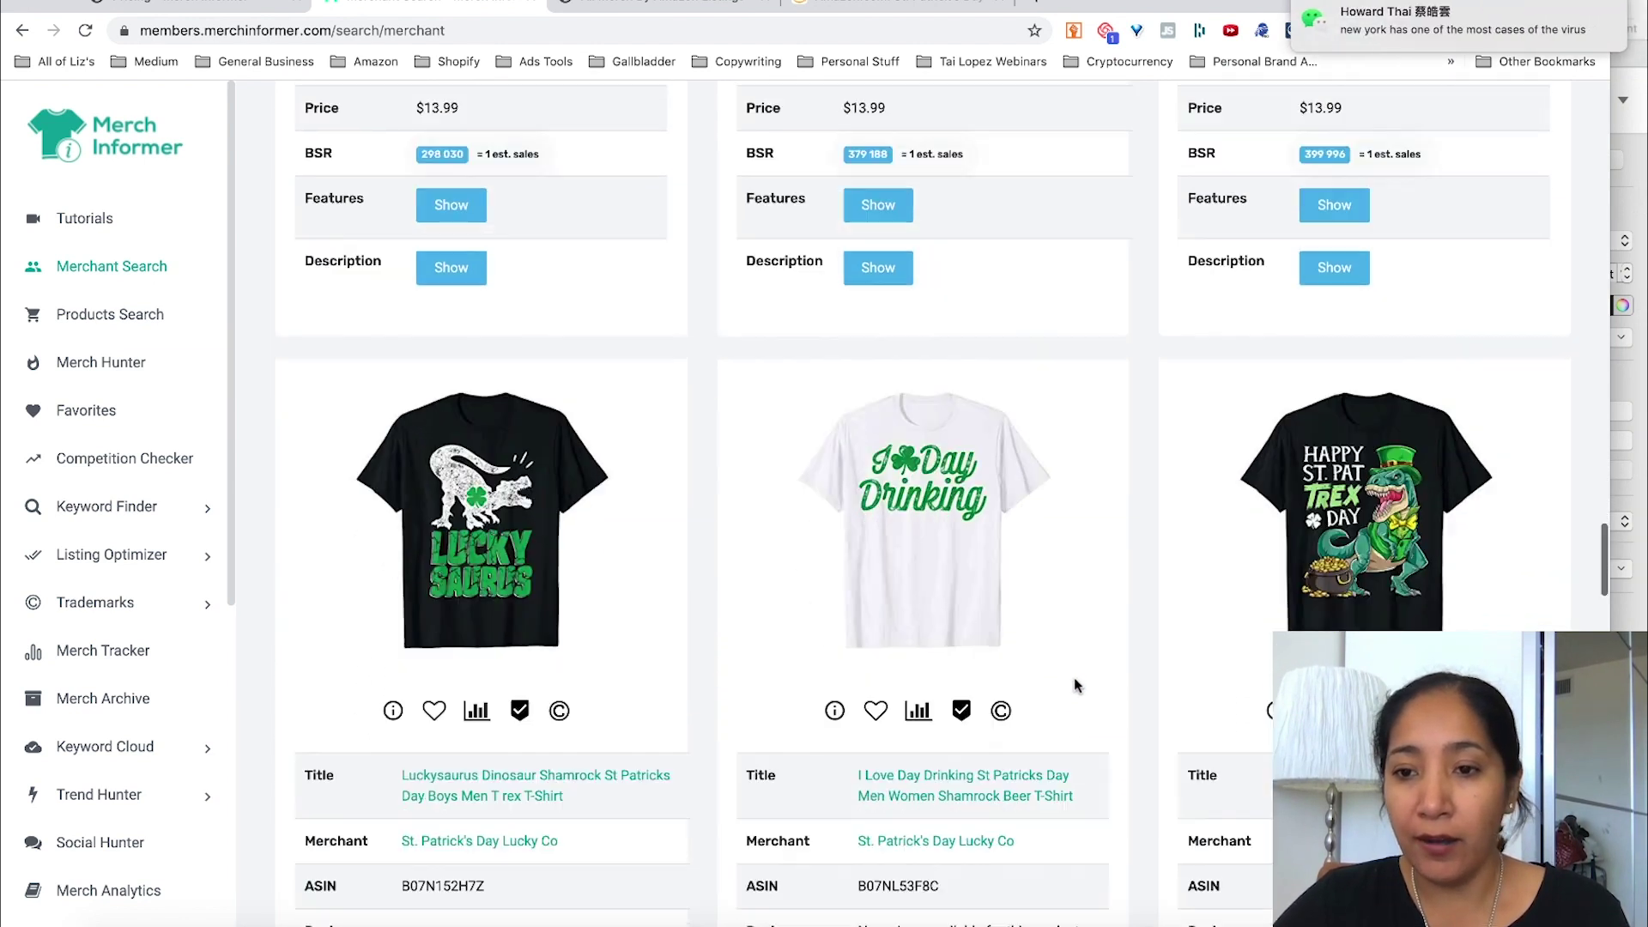
scroll(1097, 727, "down", 3)
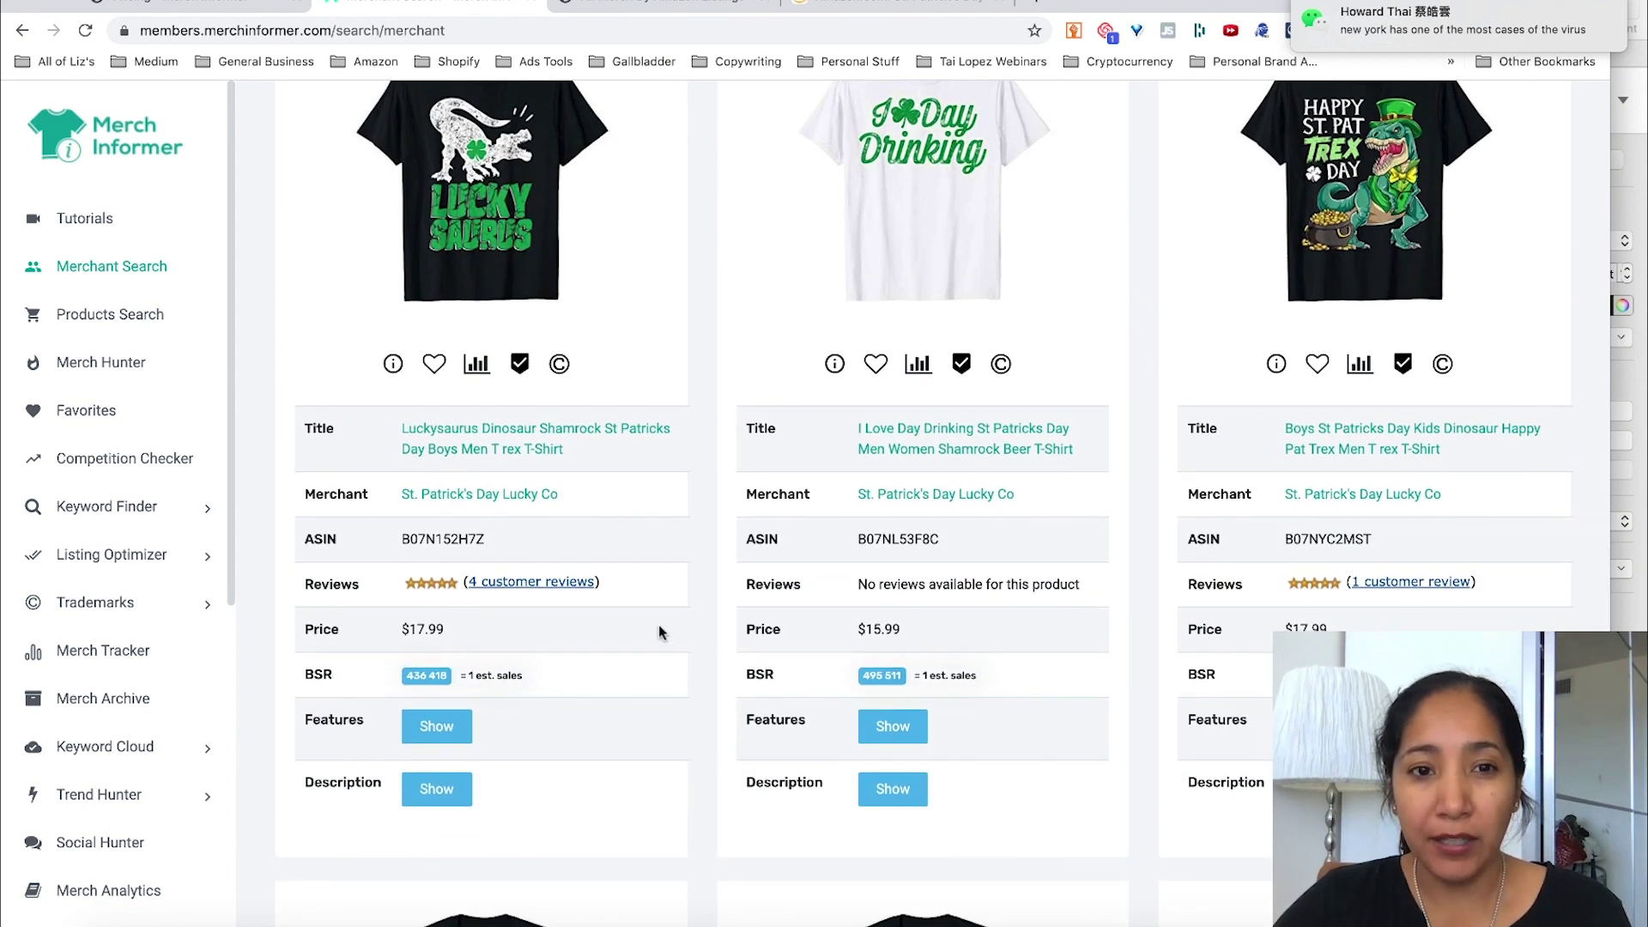
scroll(659, 633, "down", 2)
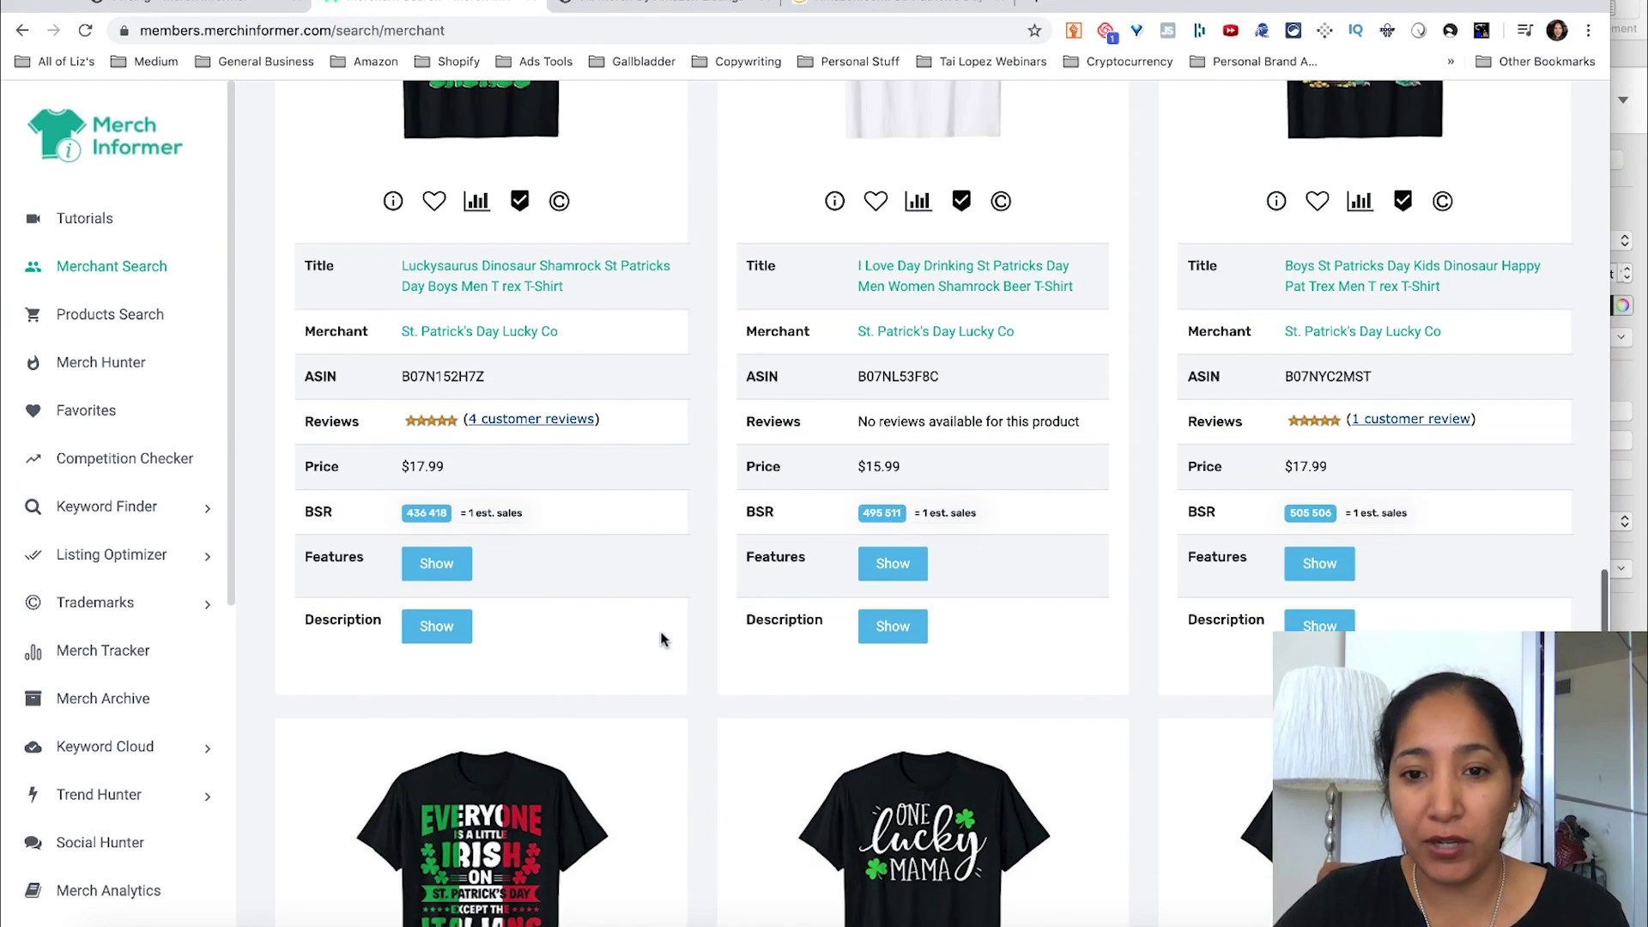
scroll(660, 640, "down", 8)
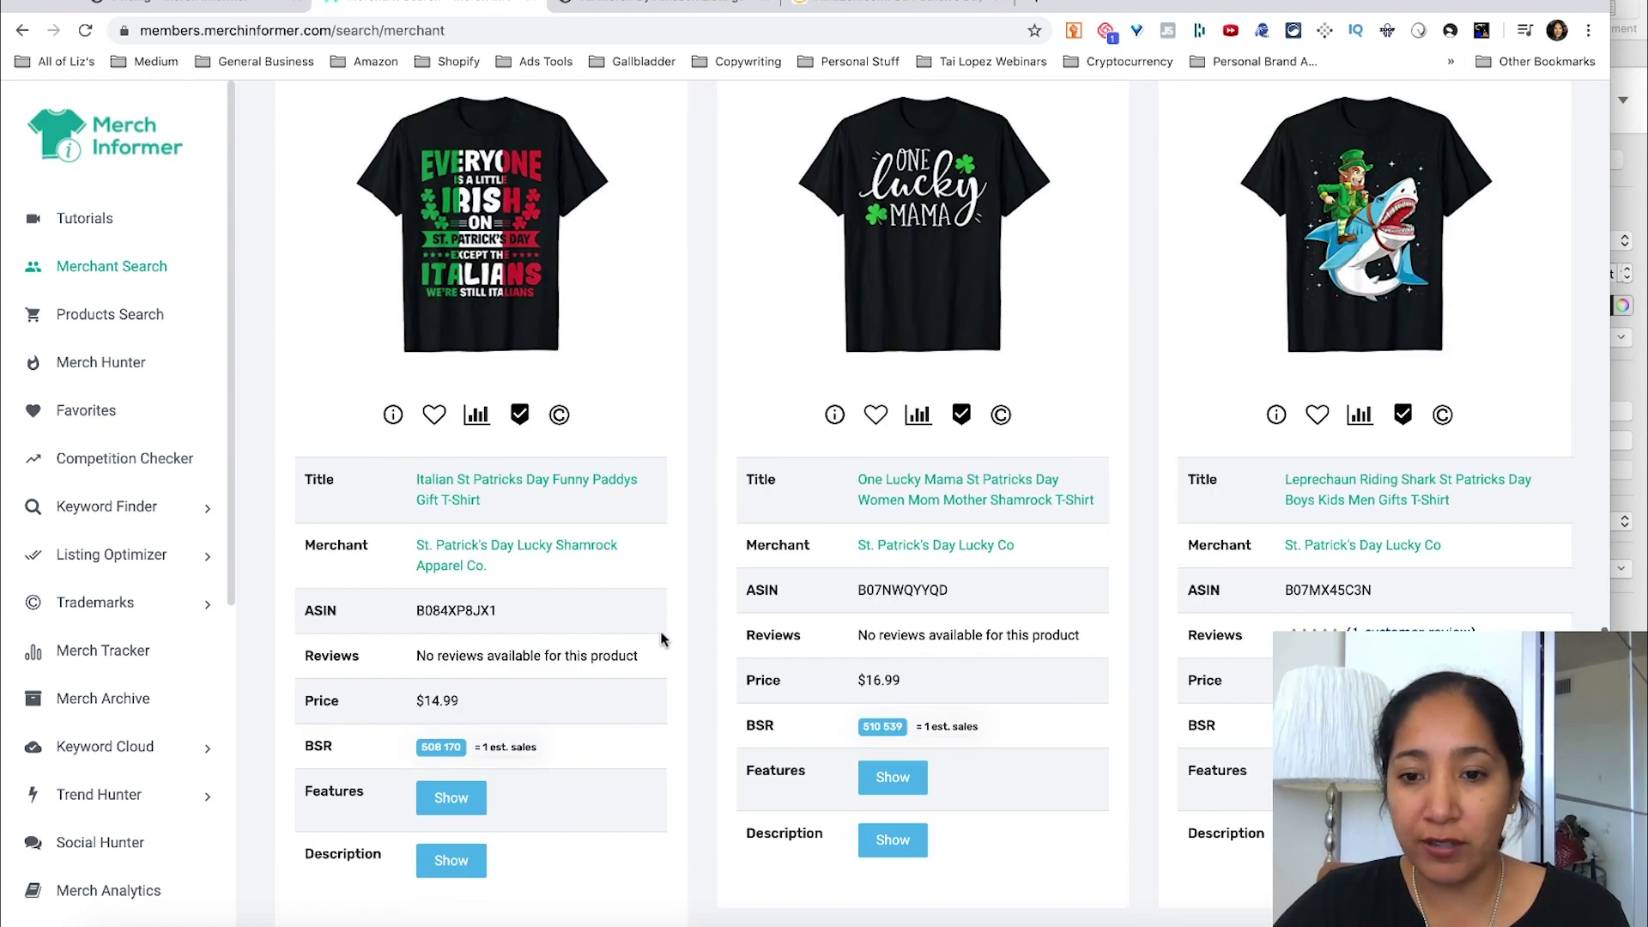
scroll(660, 639, "down", 1)
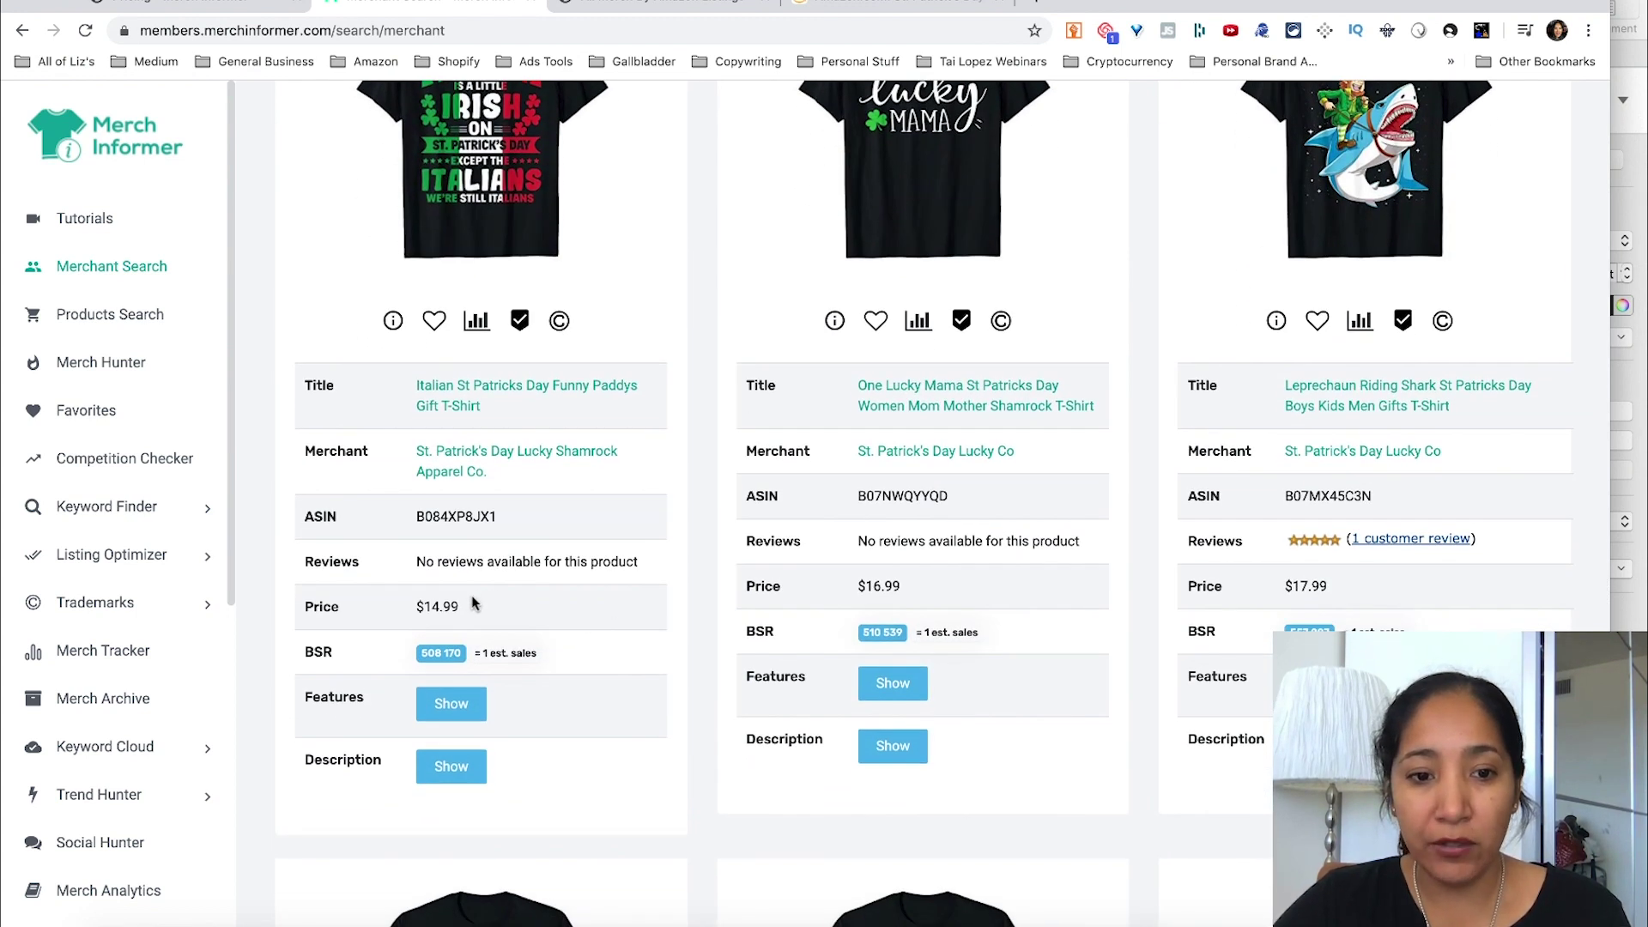
left_click_drag(462, 604, 422, 599)
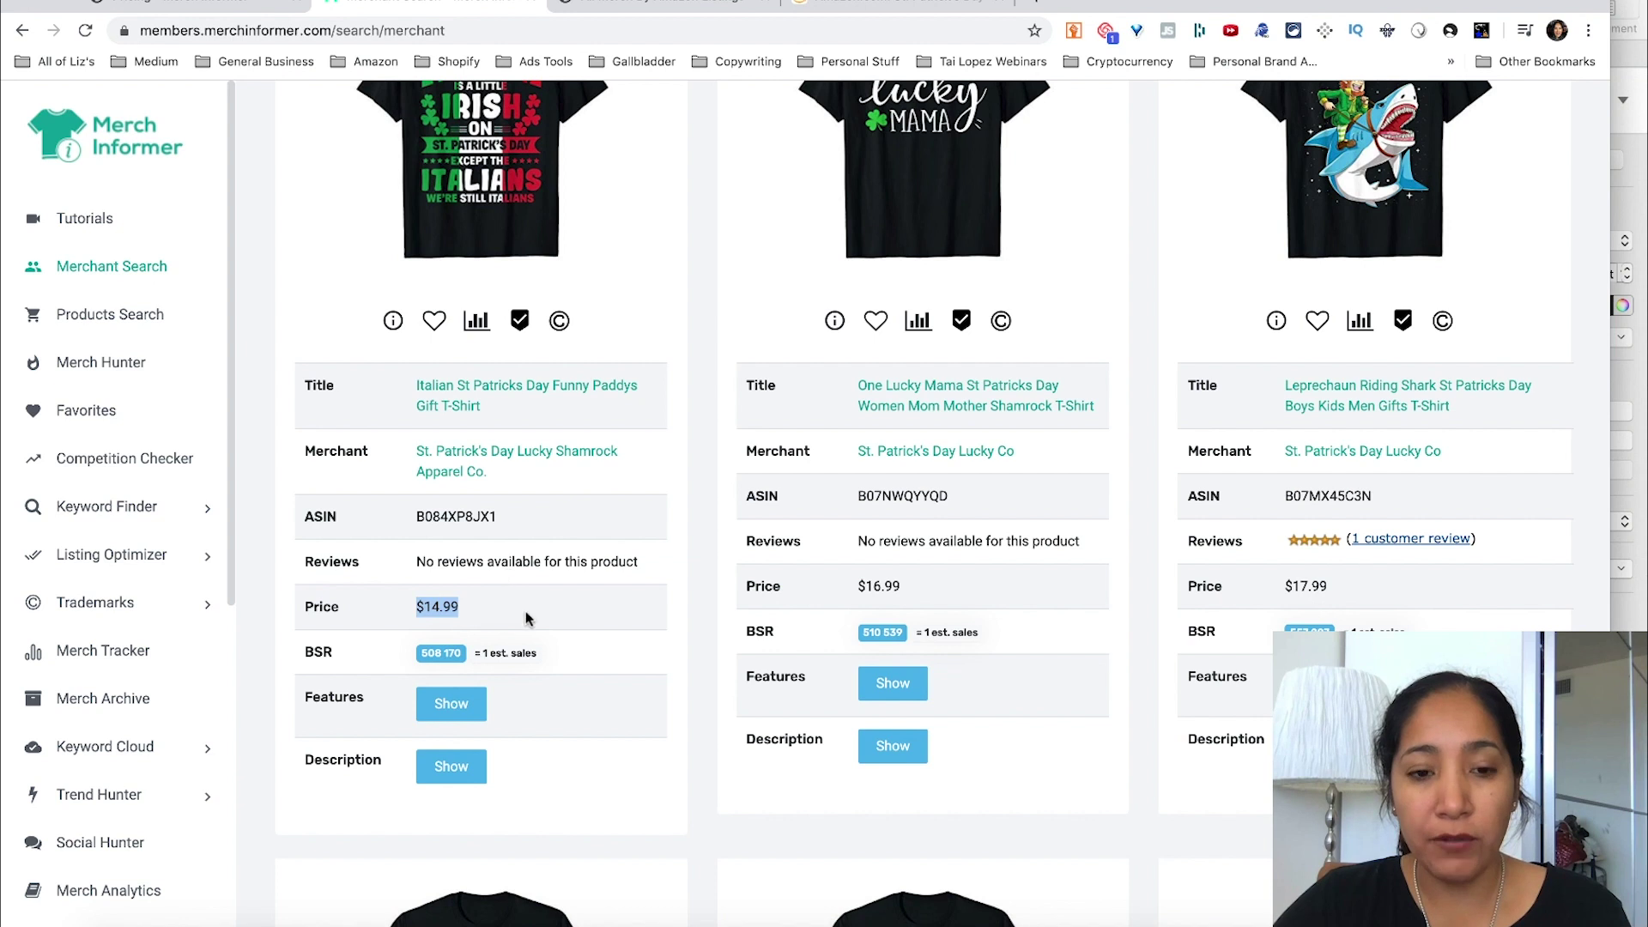
scroll(614, 649, "down", 1)
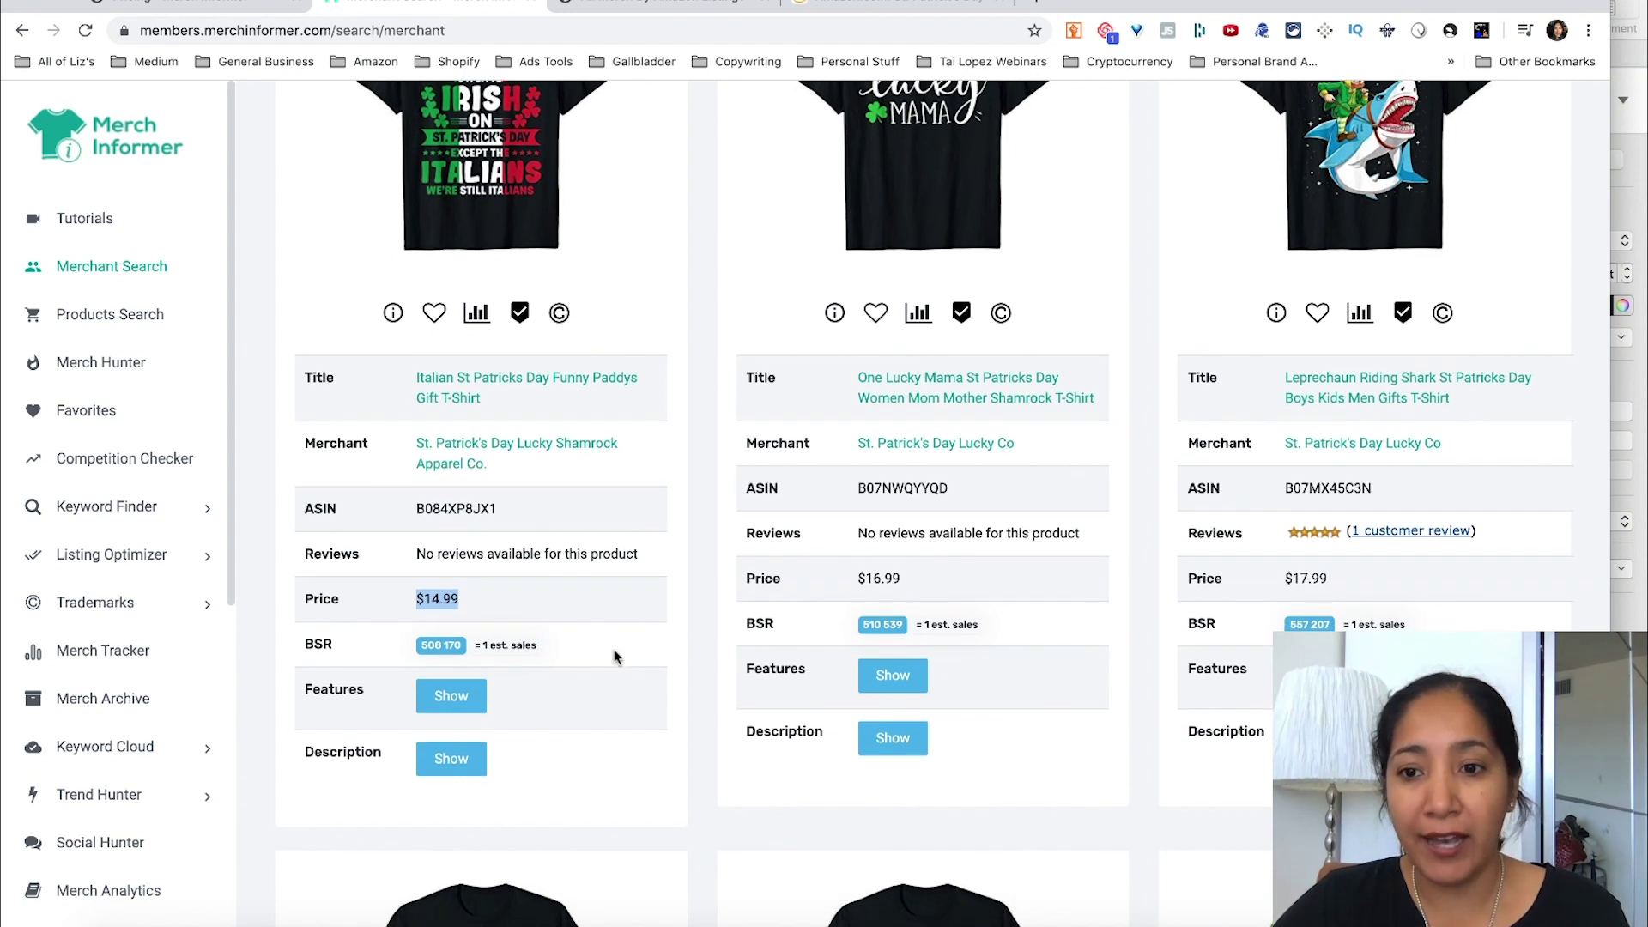
scroll(615, 648, "down", 1)
scroll(615, 649, "down", 8)
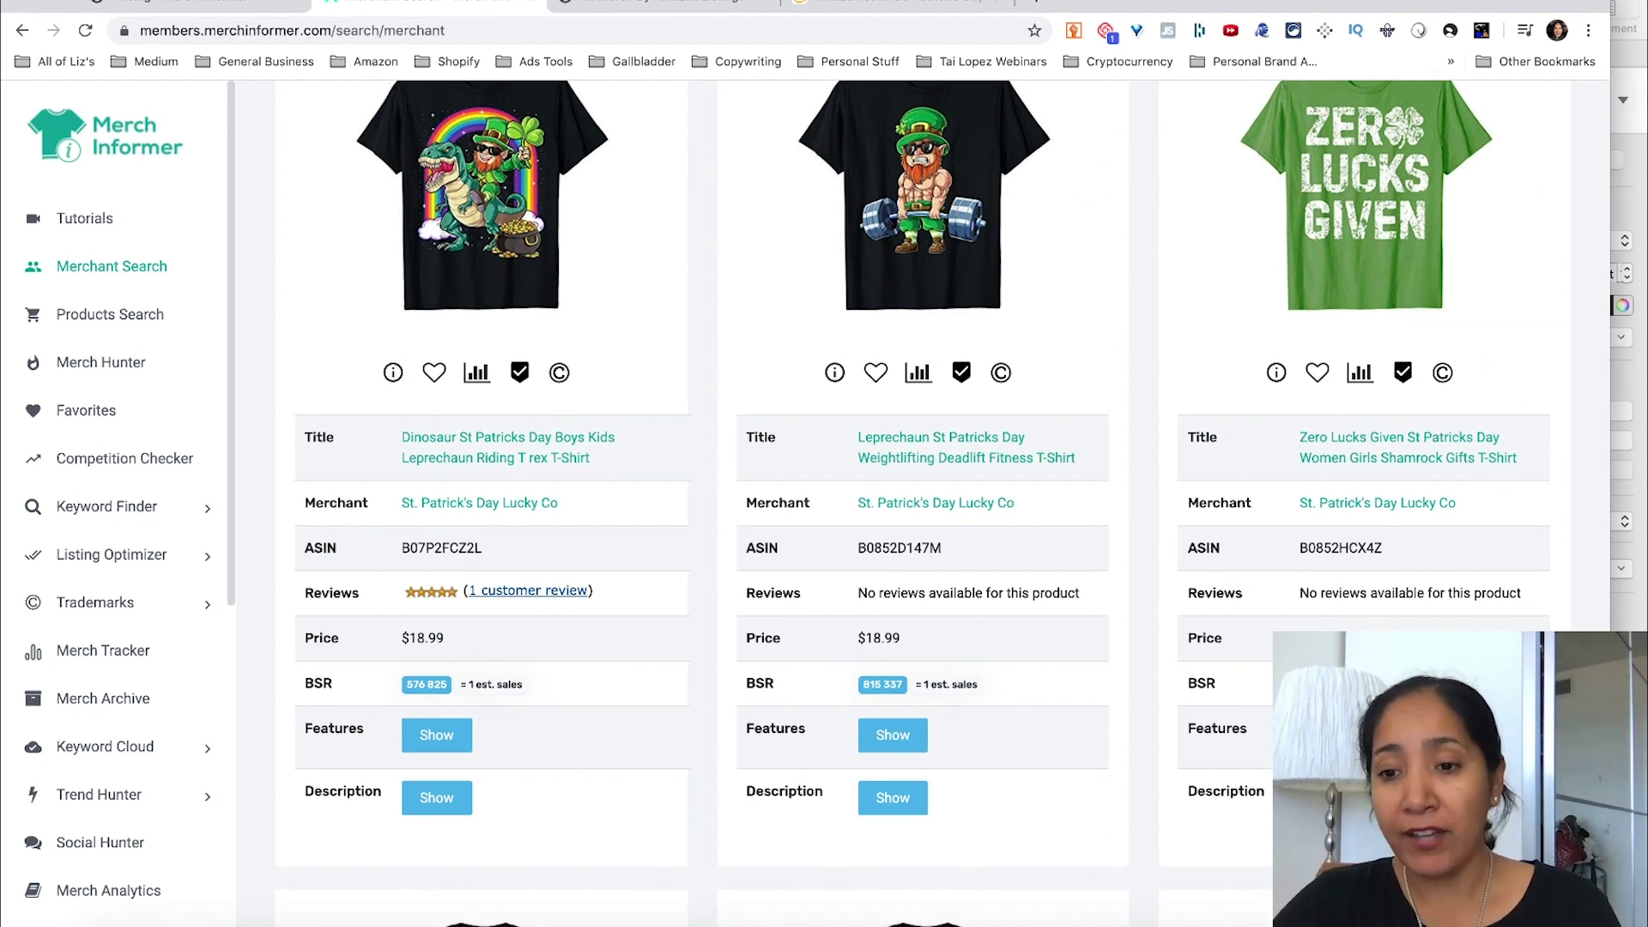
scroll(922, 506, "down", 10)
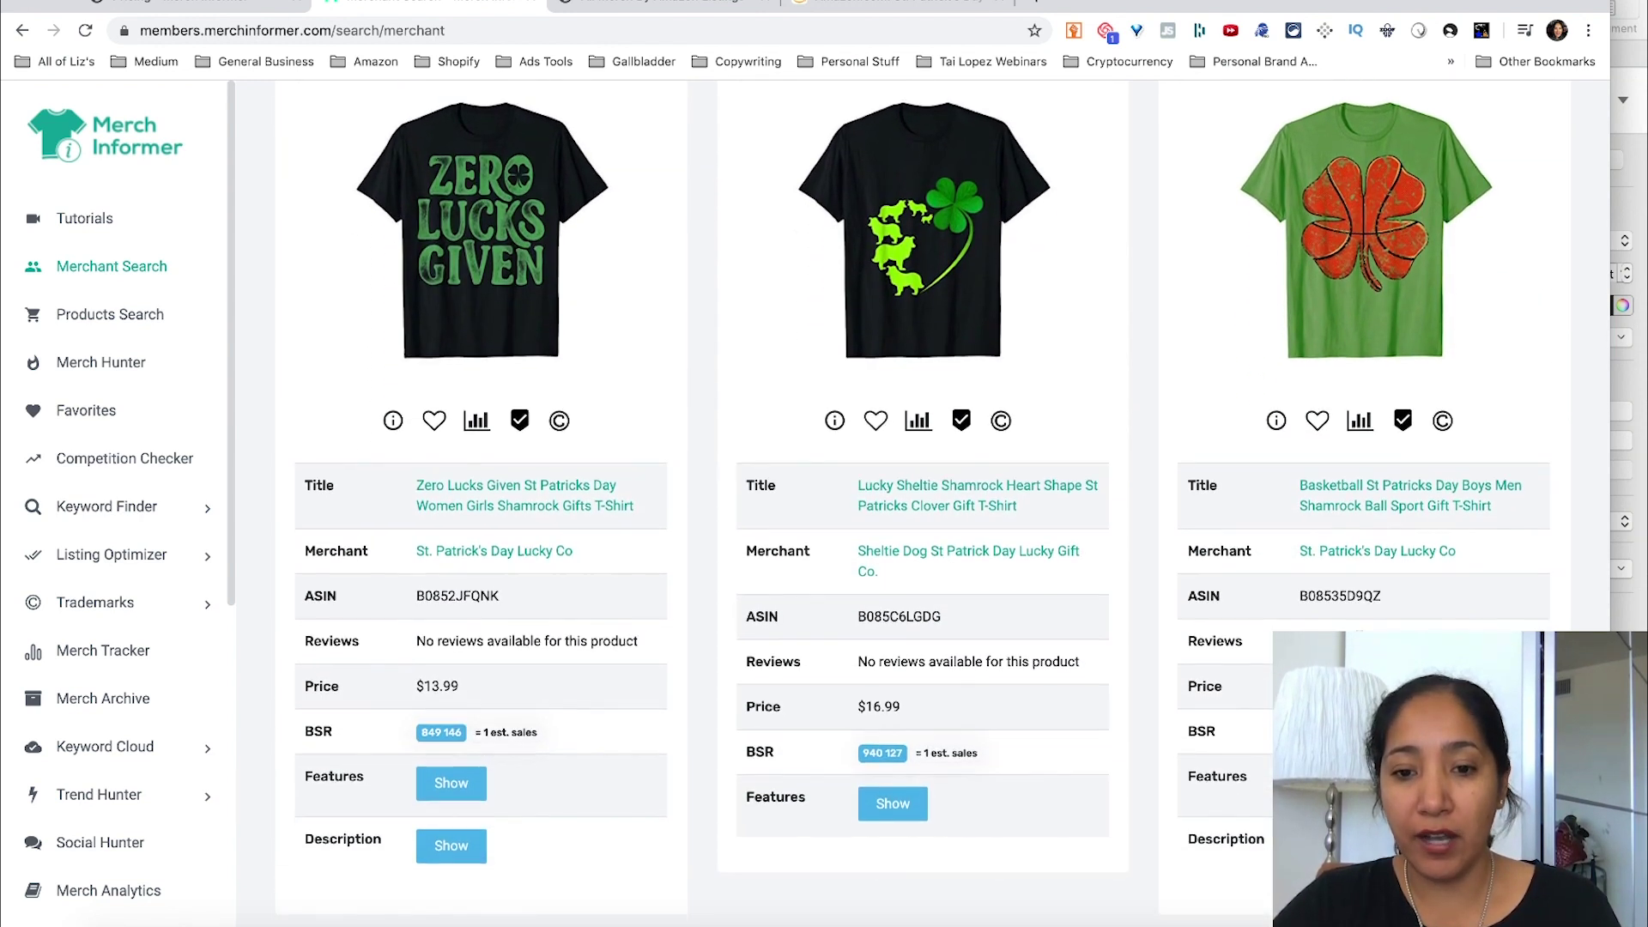
scroll(912, 503, "down", 2)
scroll(669, 715, "down", 10)
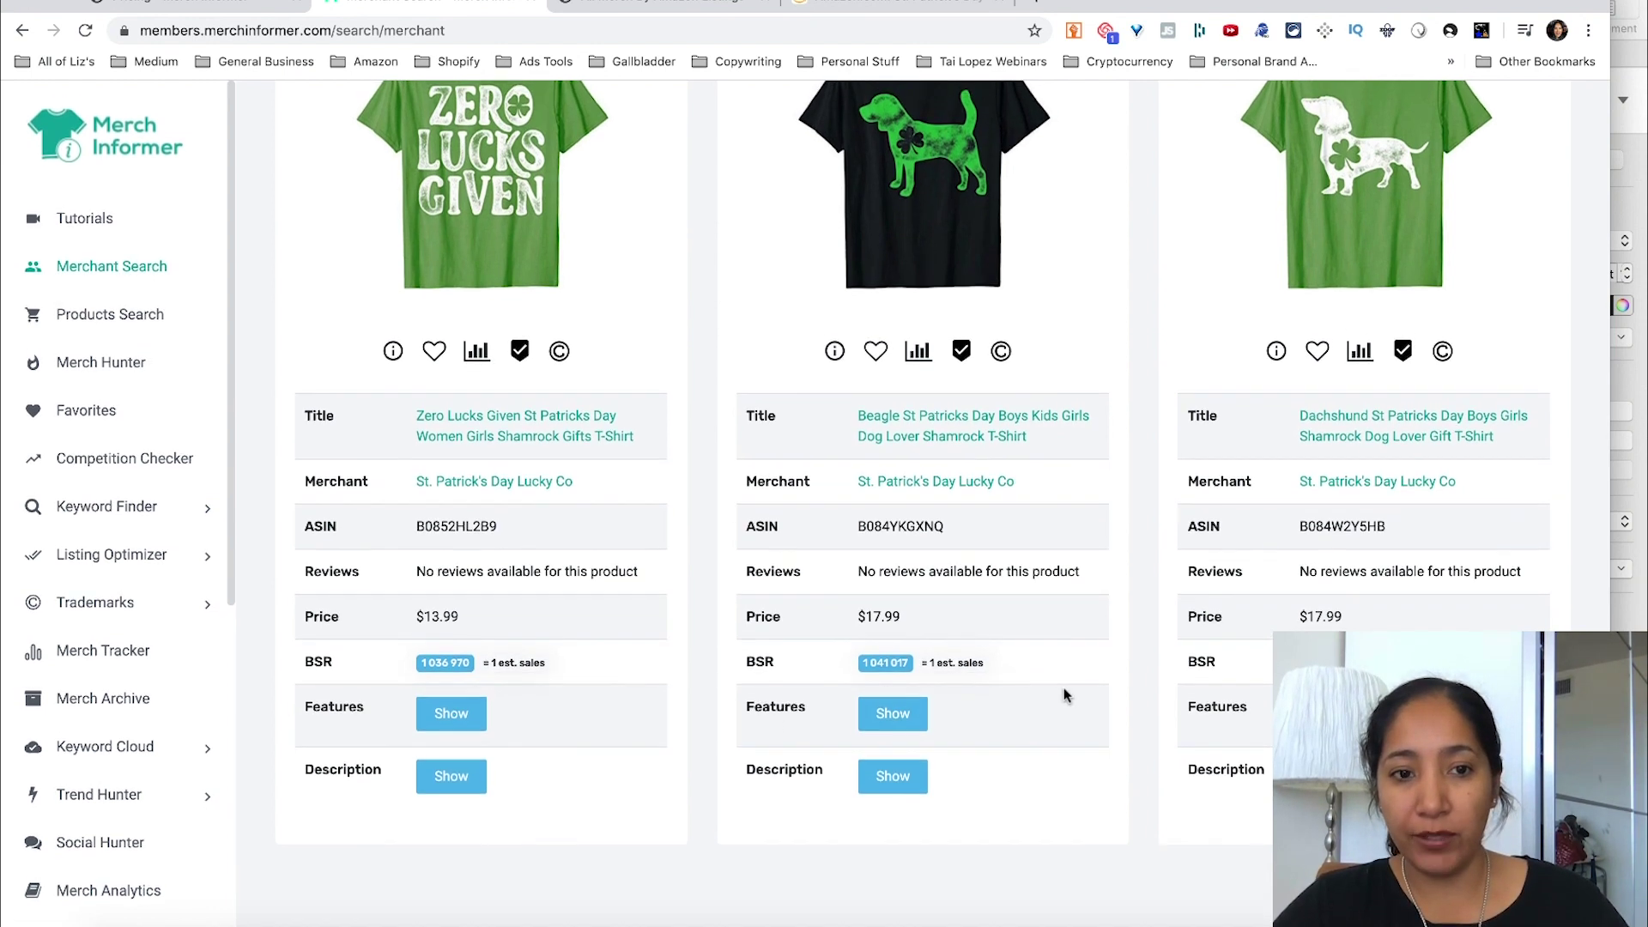
scroll(1063, 688, "up", 20)
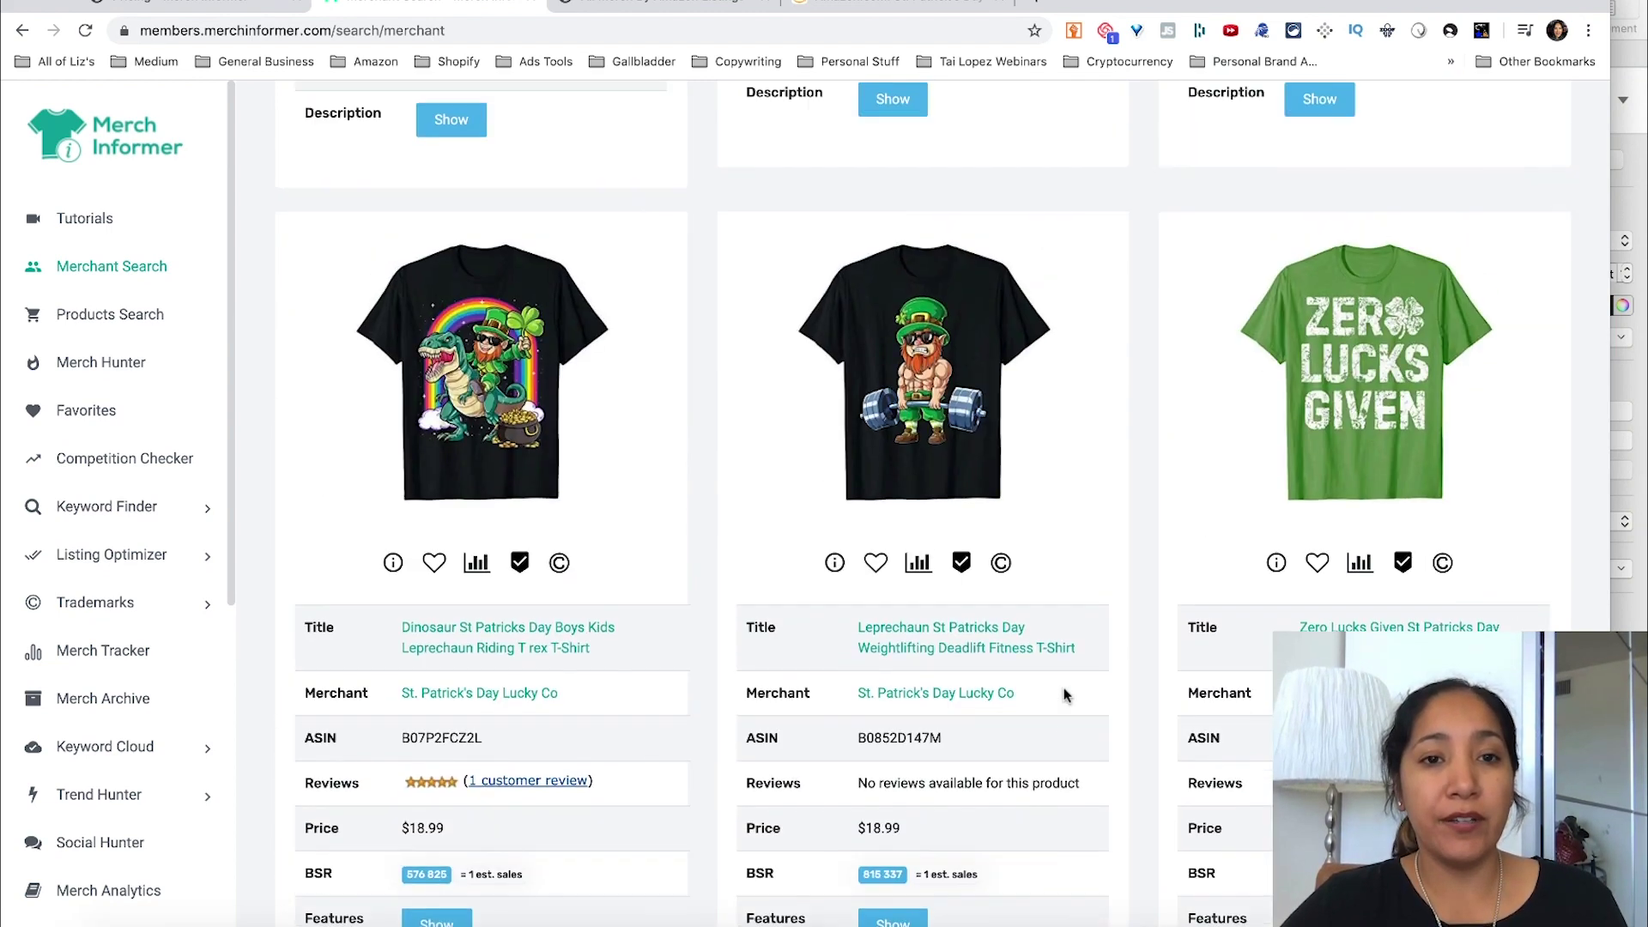
scroll(1064, 687, "up", 5)
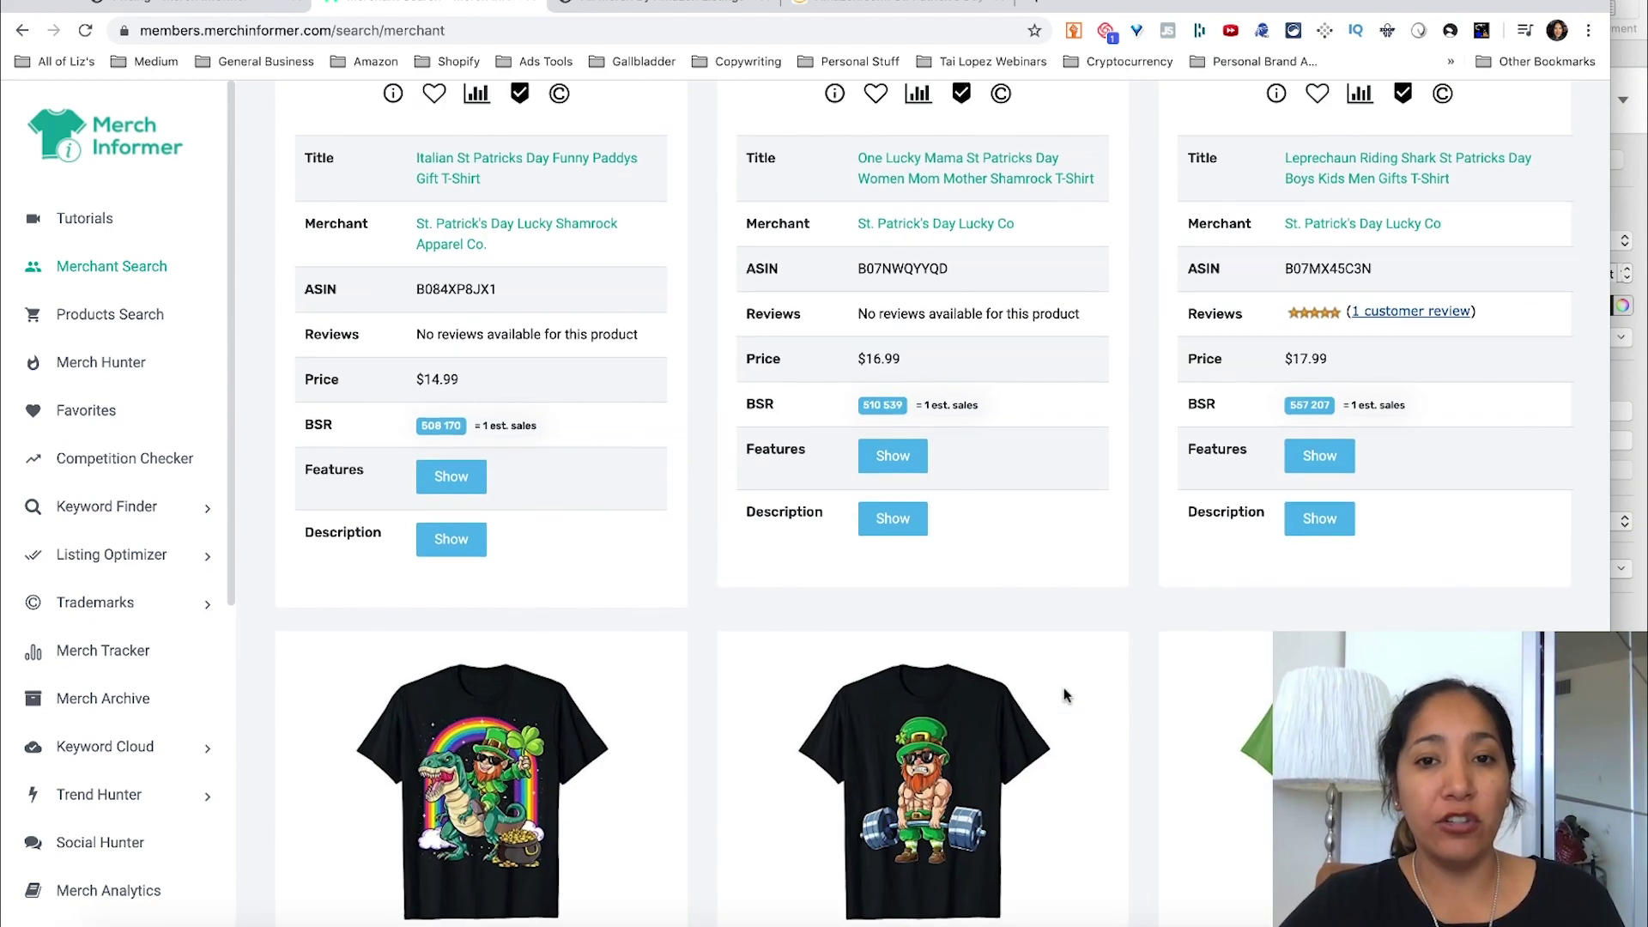
Reload Merchant Search and browse the new results, led by the Dabbing Leprechaun shirt
left_click(151, 276)
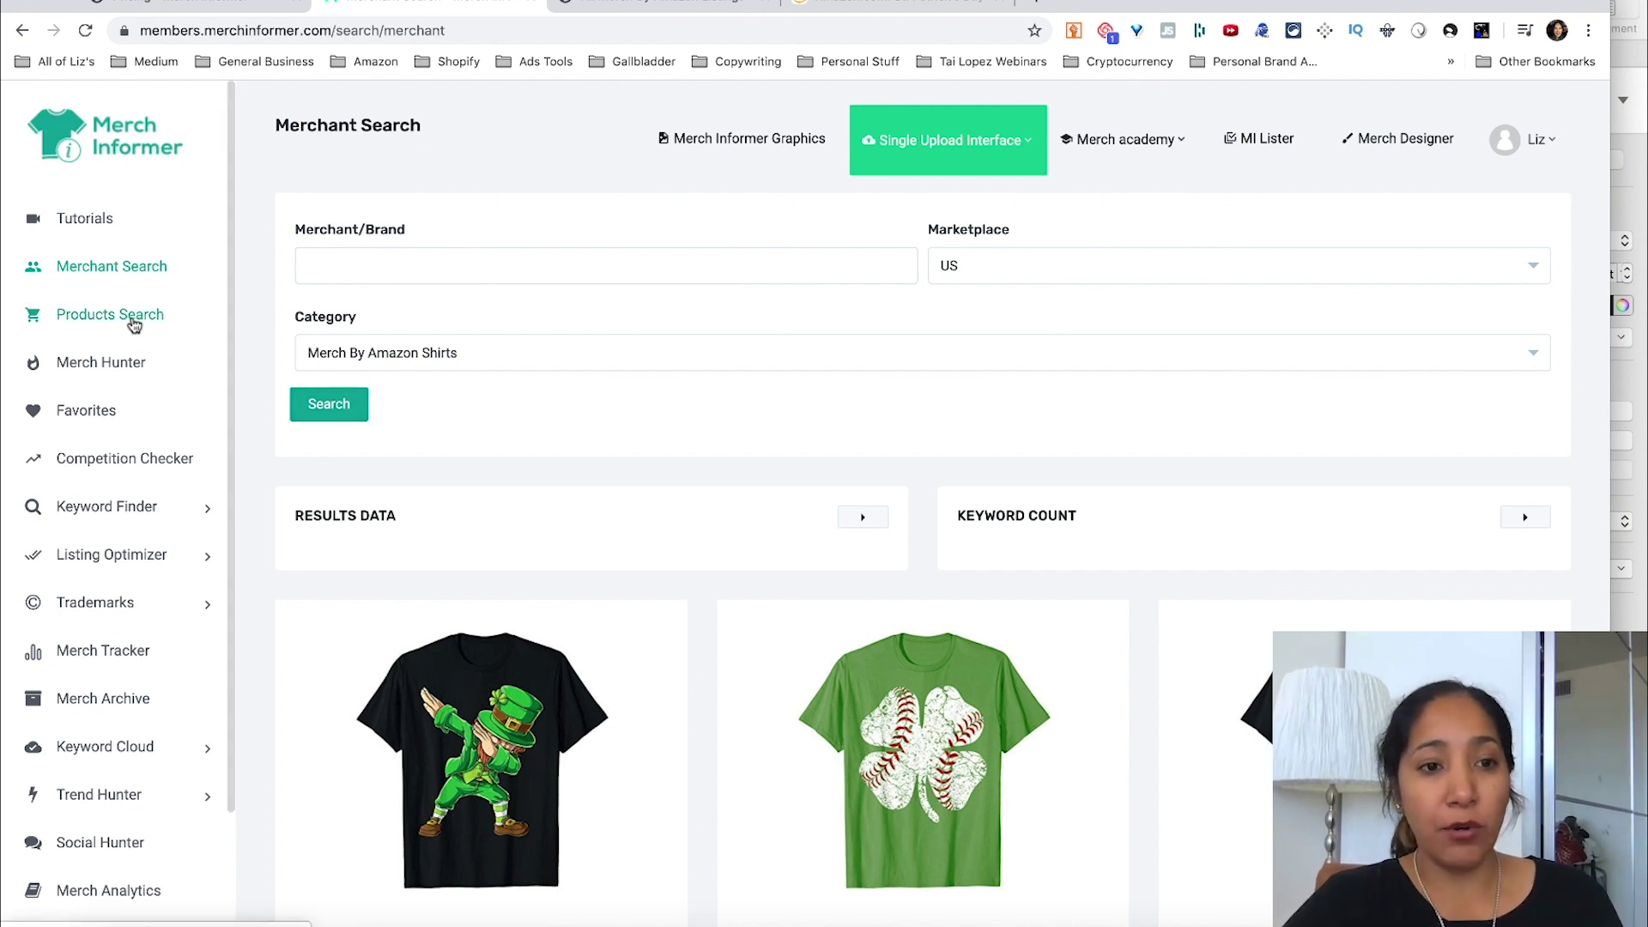
scroll(623, 432, "down", 8)
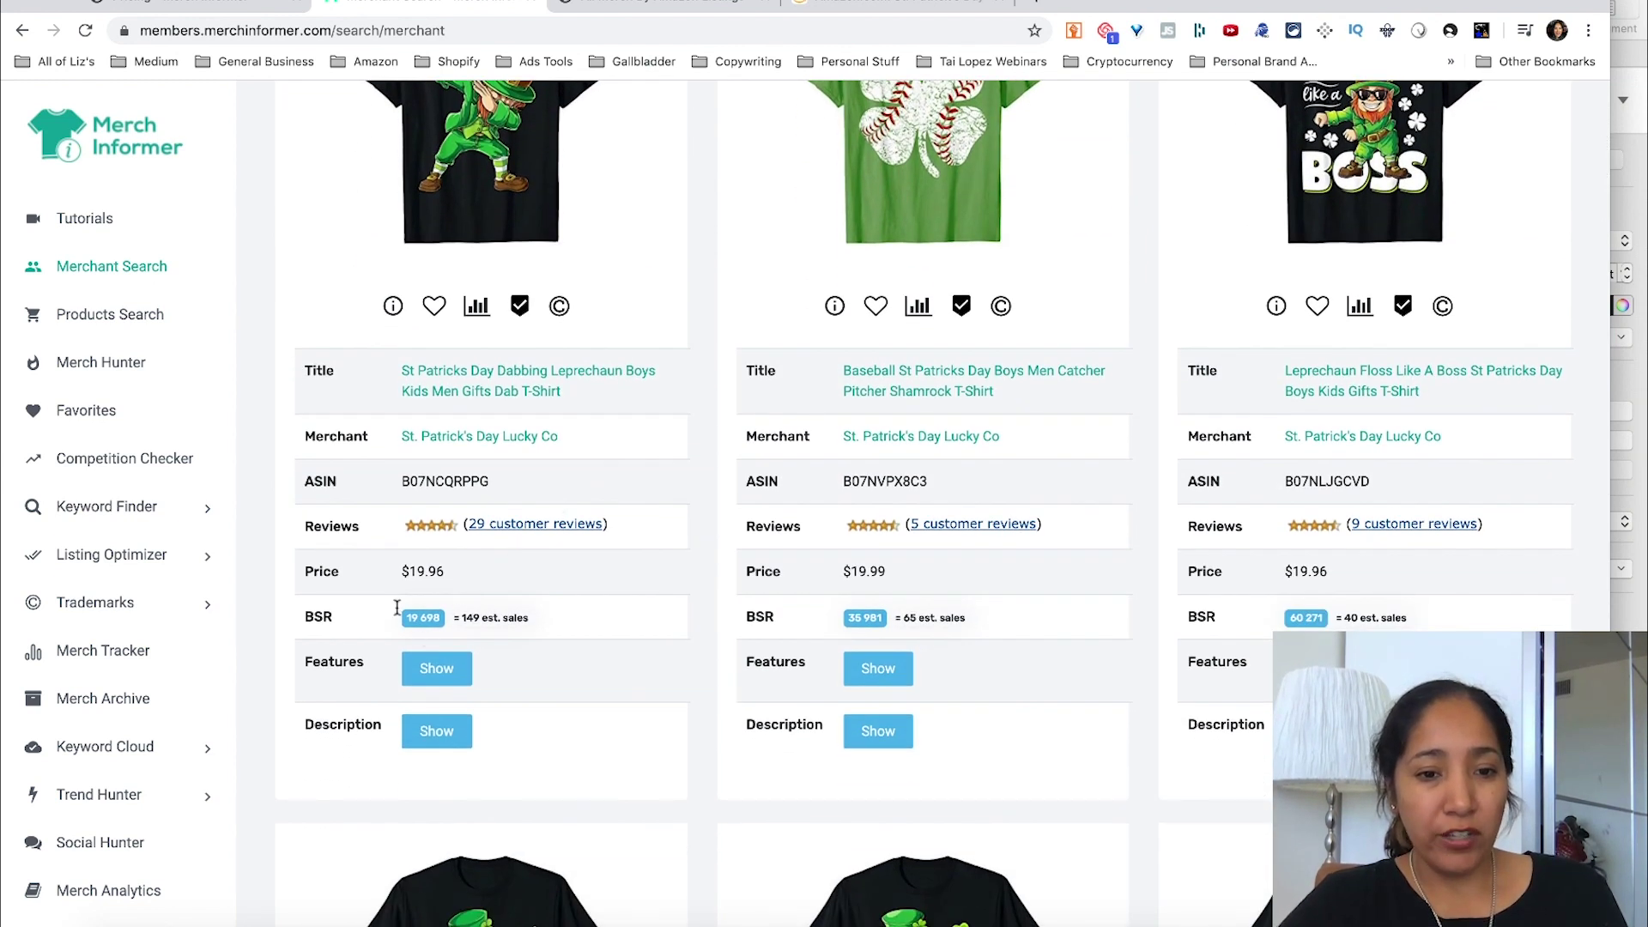
scroll(544, 637, "up", 1)
scroll(481, 618, "down", 2)
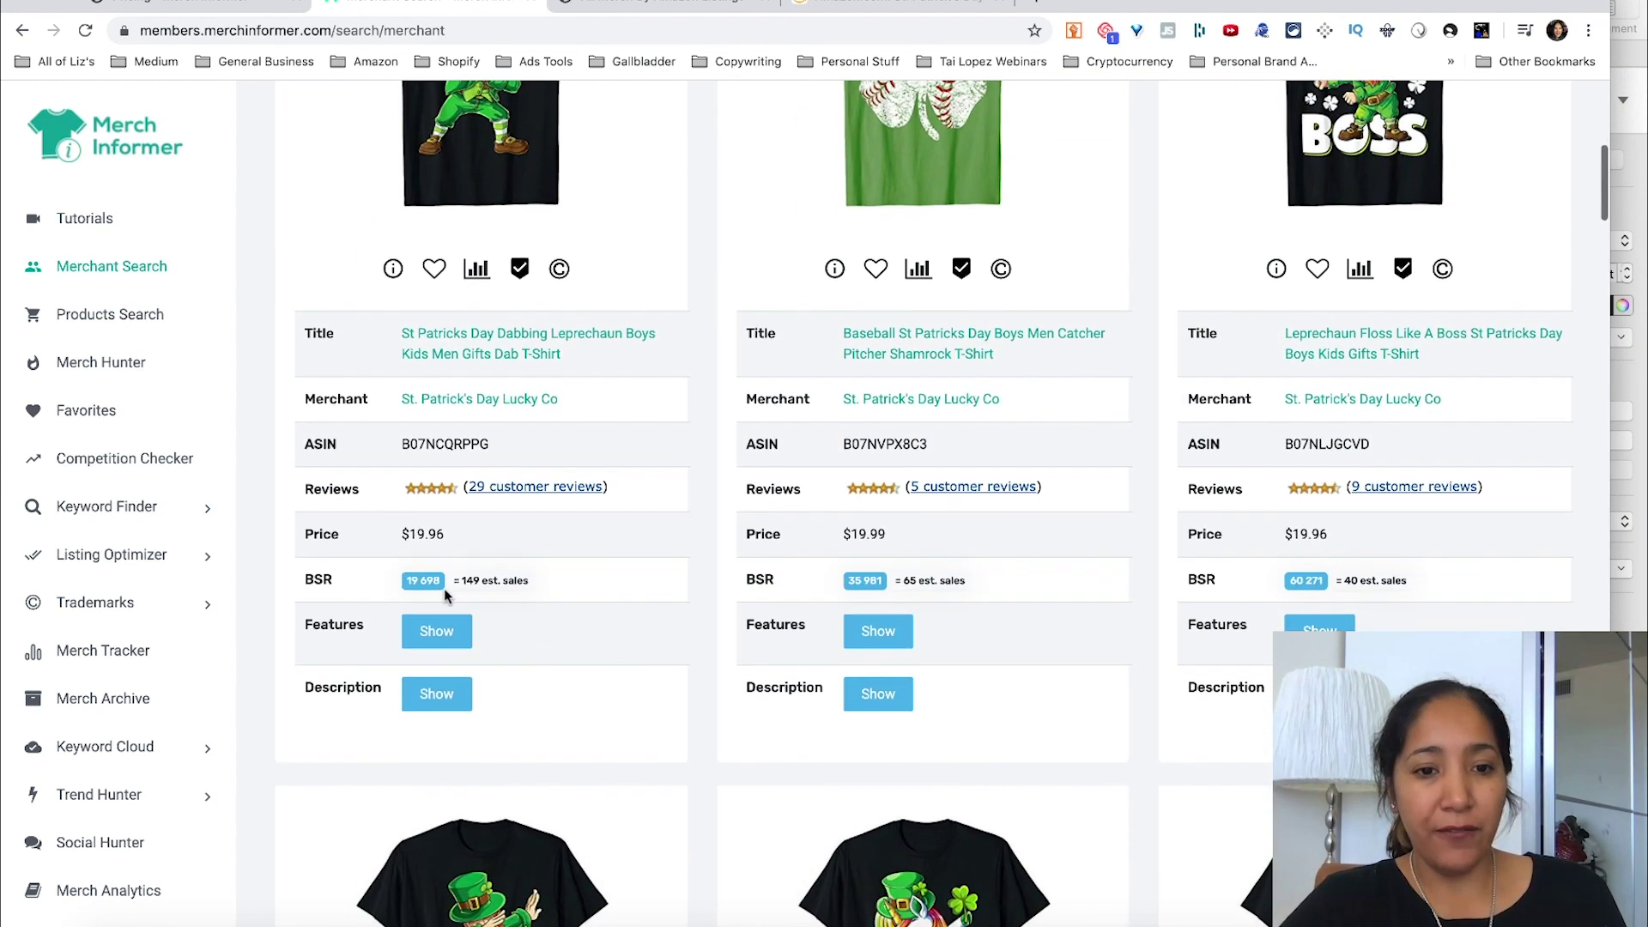
scroll(524, 598, "down", 7)
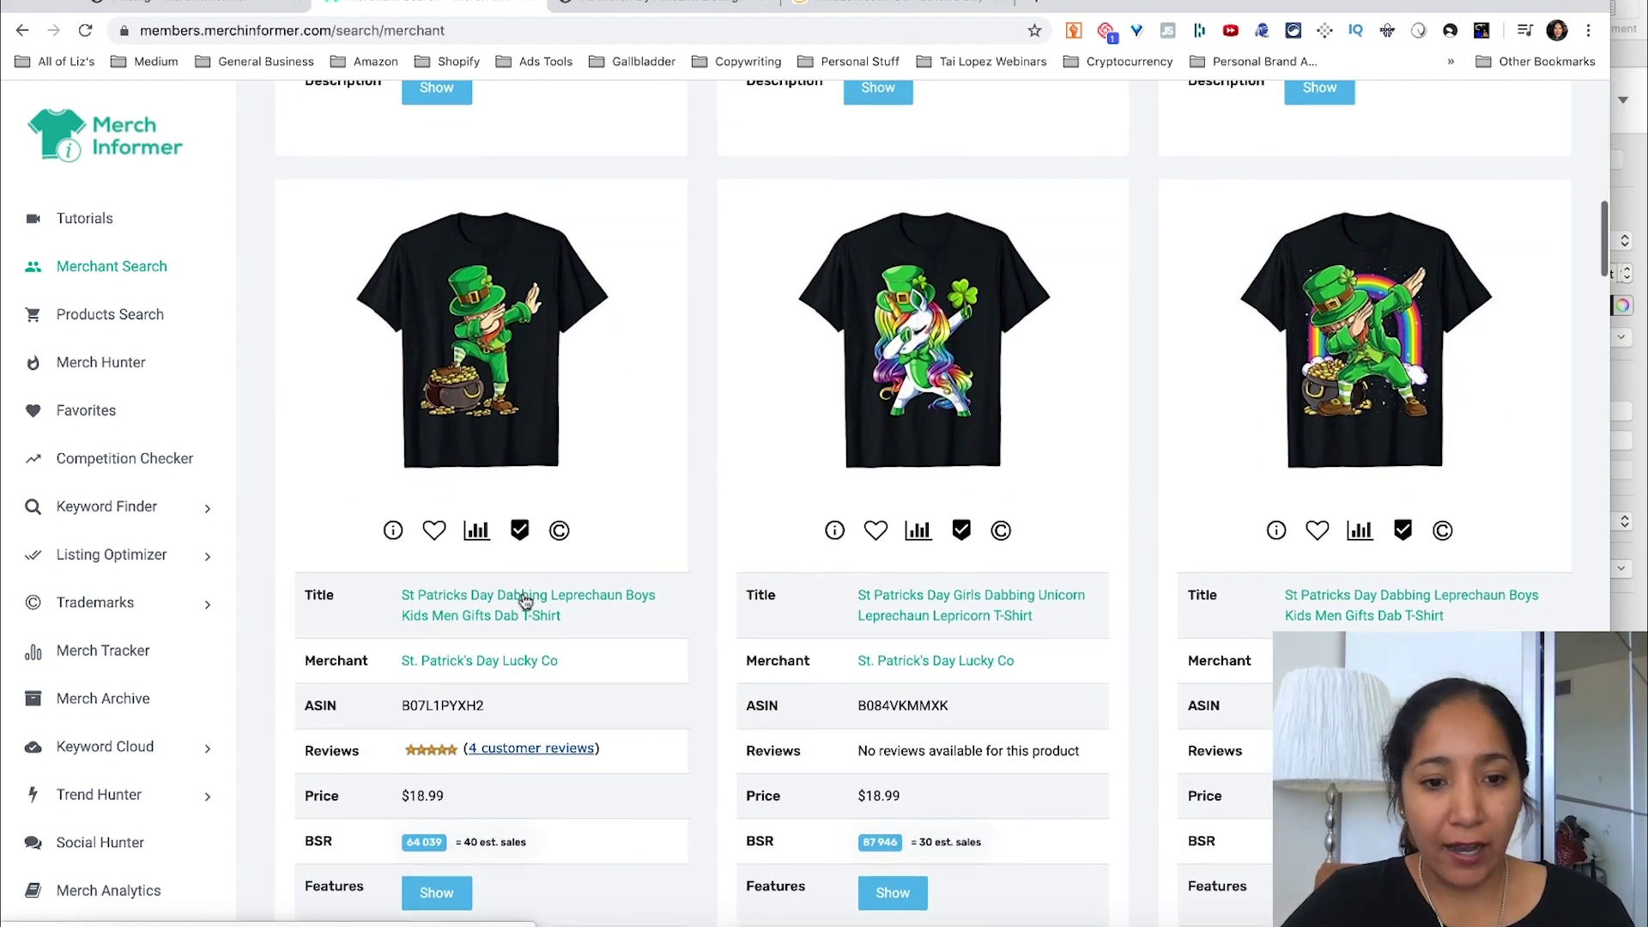
scroll(525, 600, "down", 8)
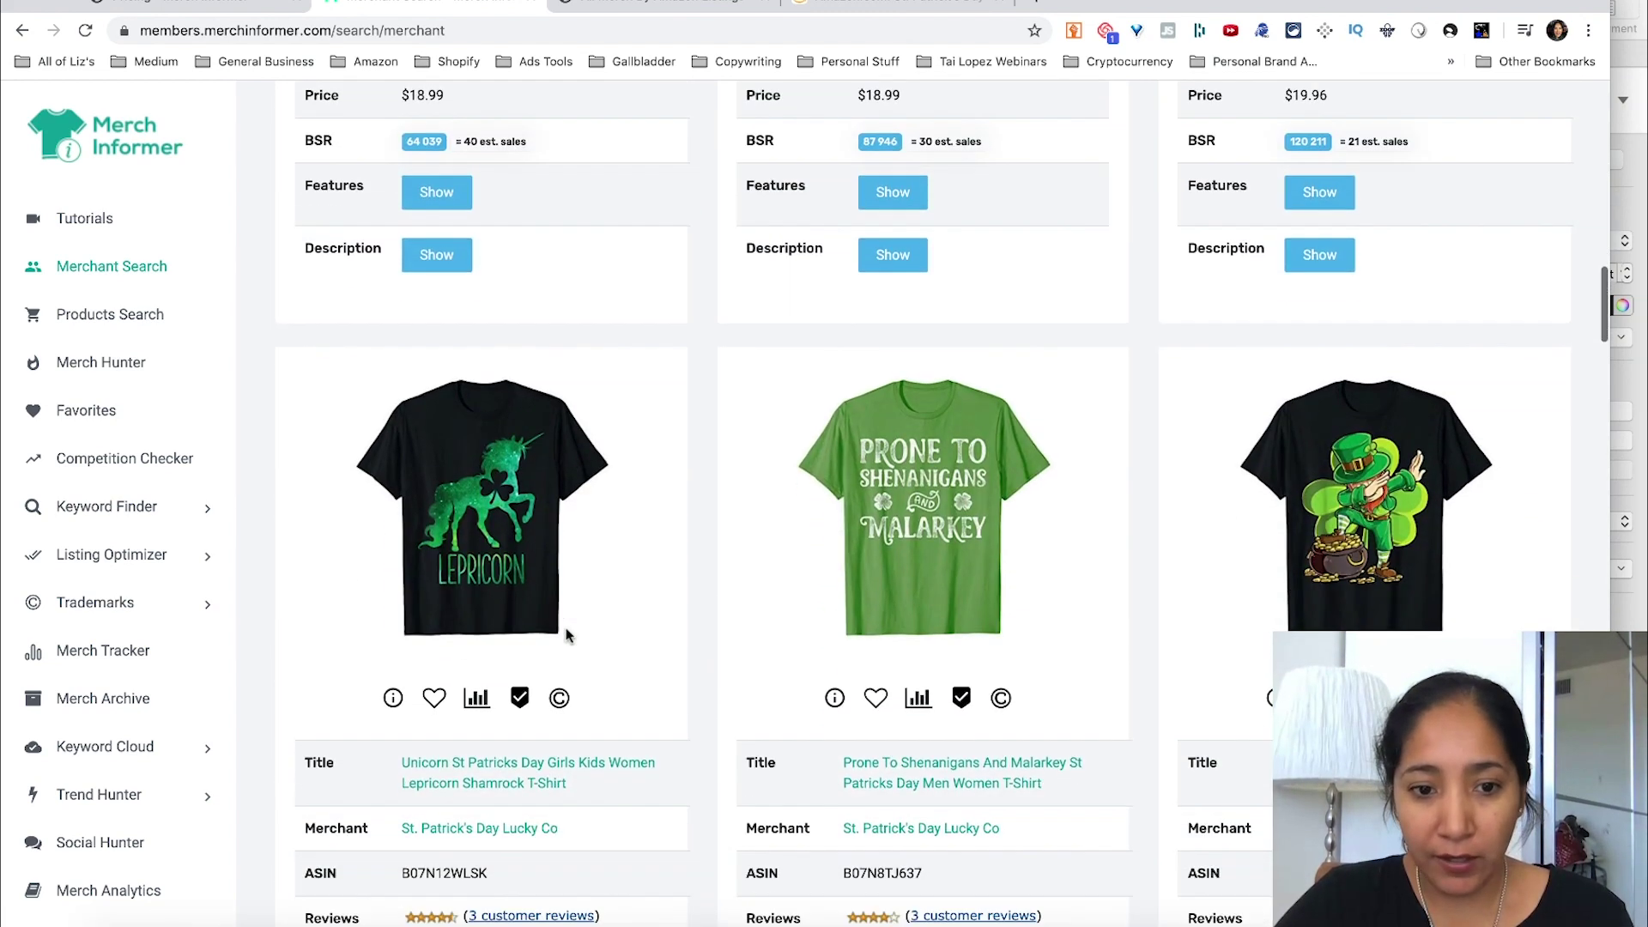
scroll(566, 635, "down", 7)
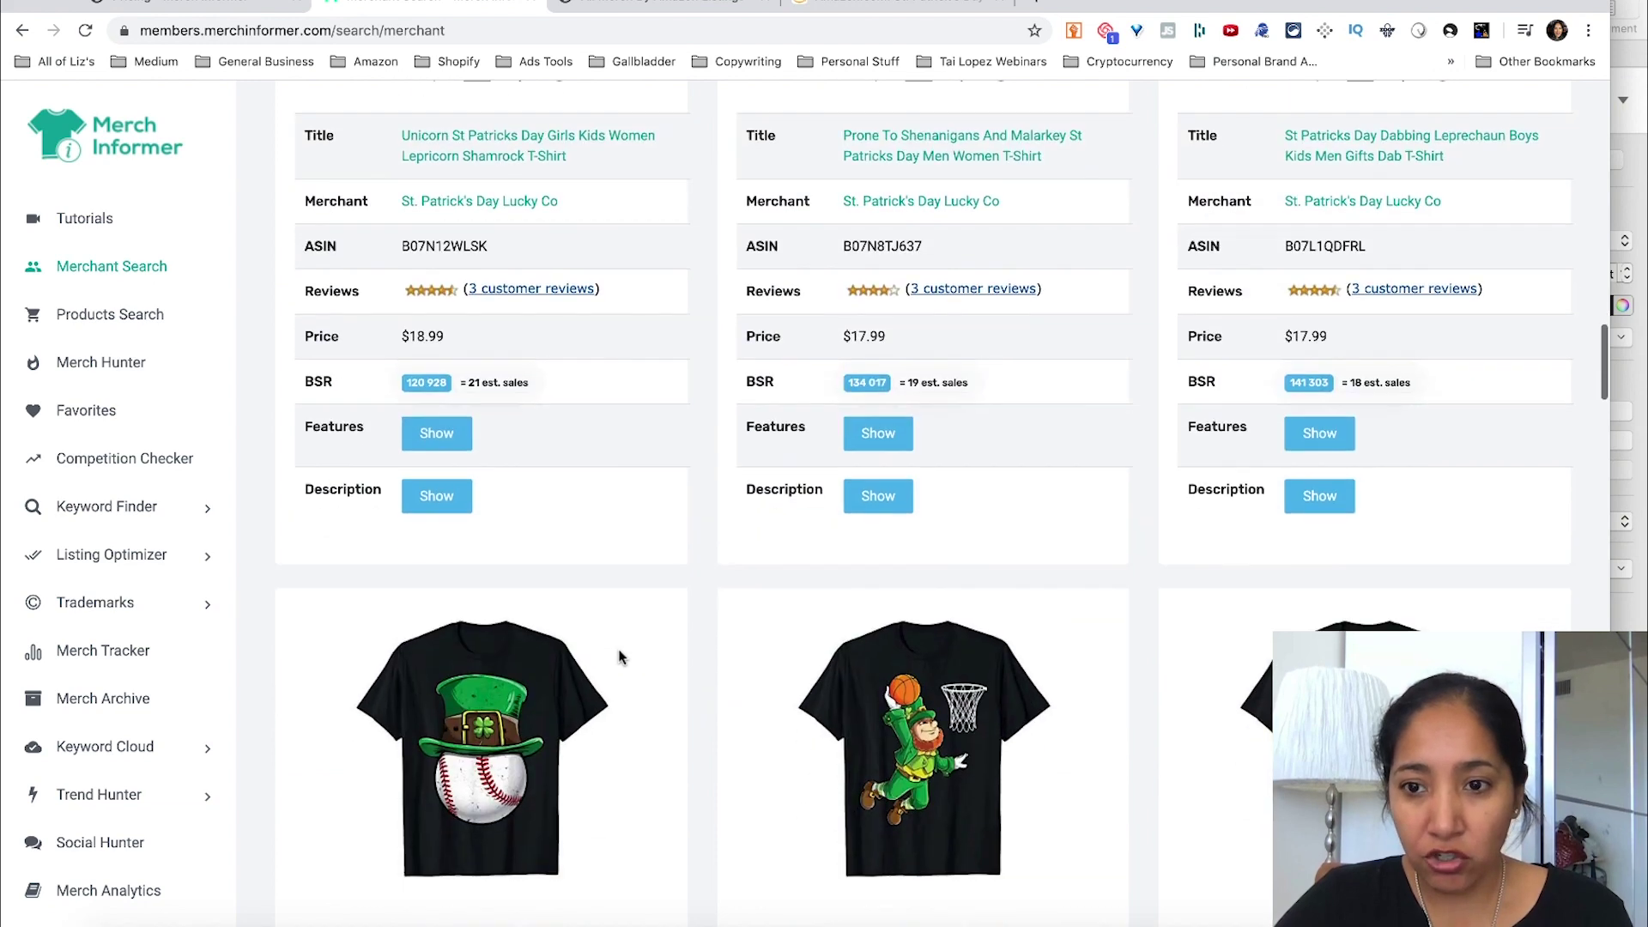
scroll(619, 657, "down", 9)
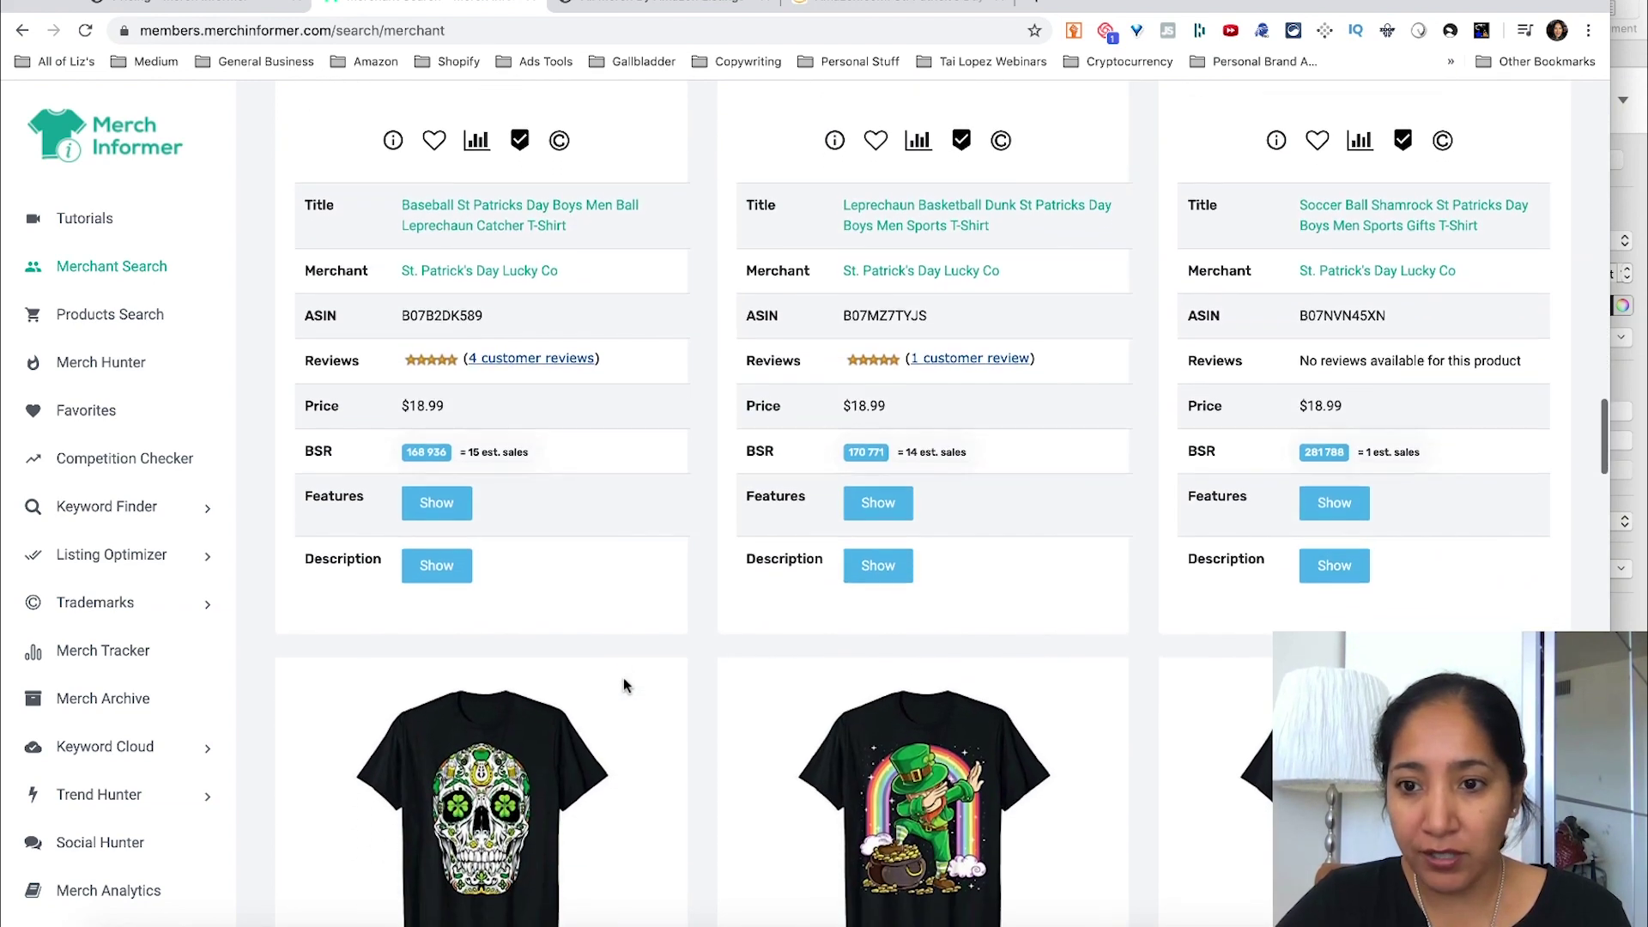
scroll(624, 684, "down", 7)
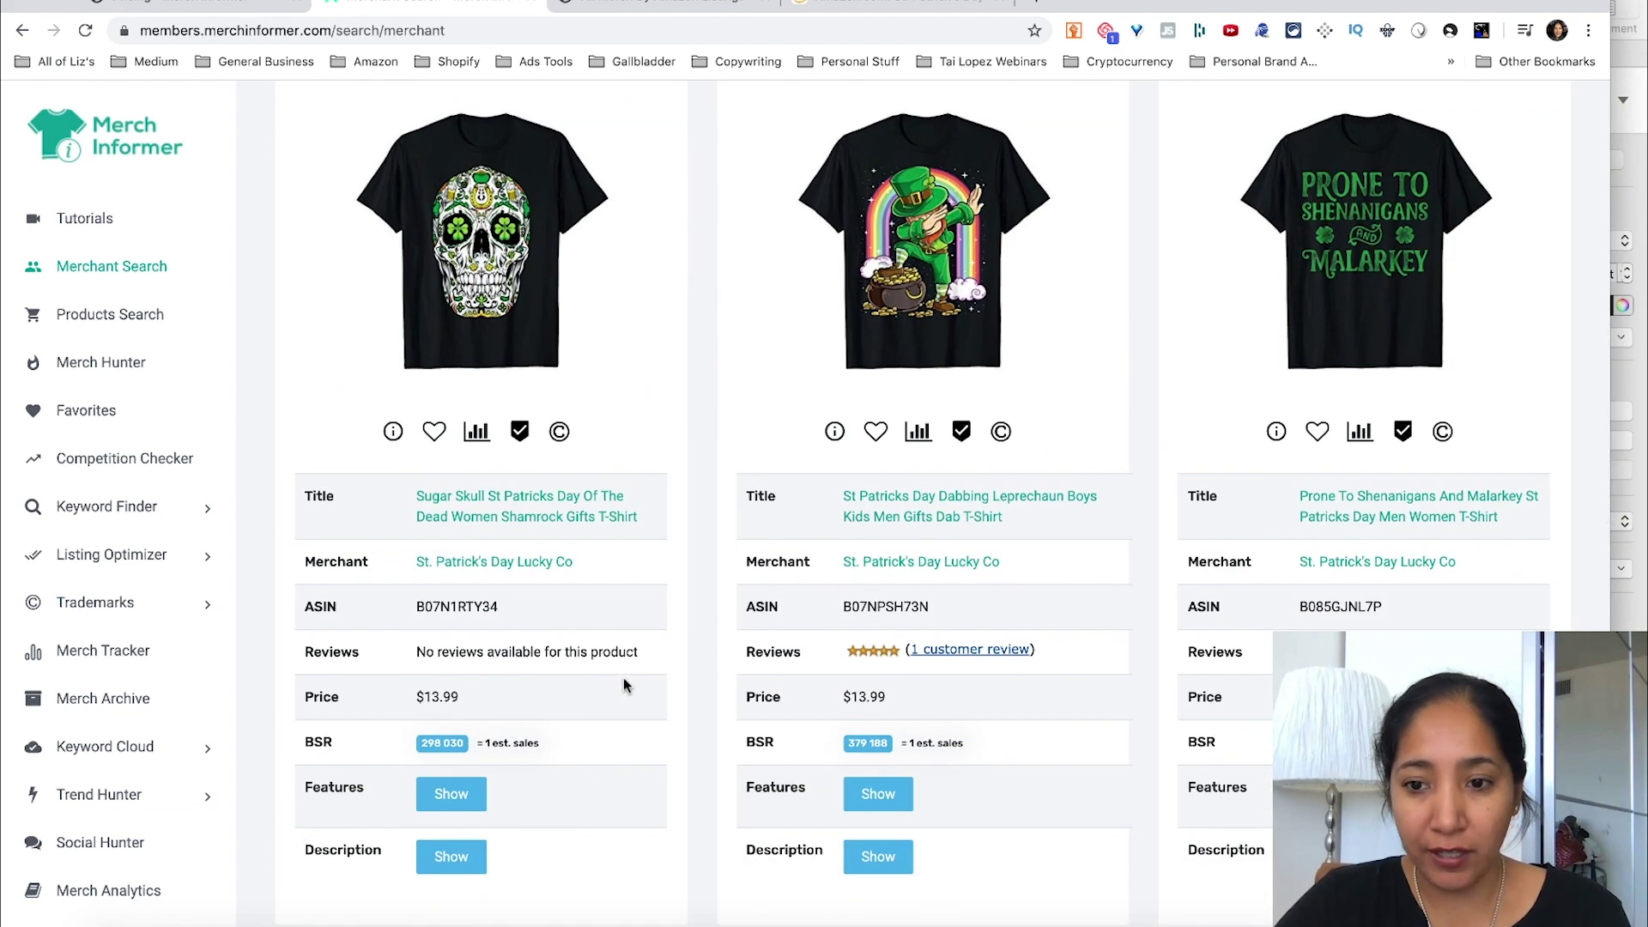
scroll(625, 684, "down", 10)
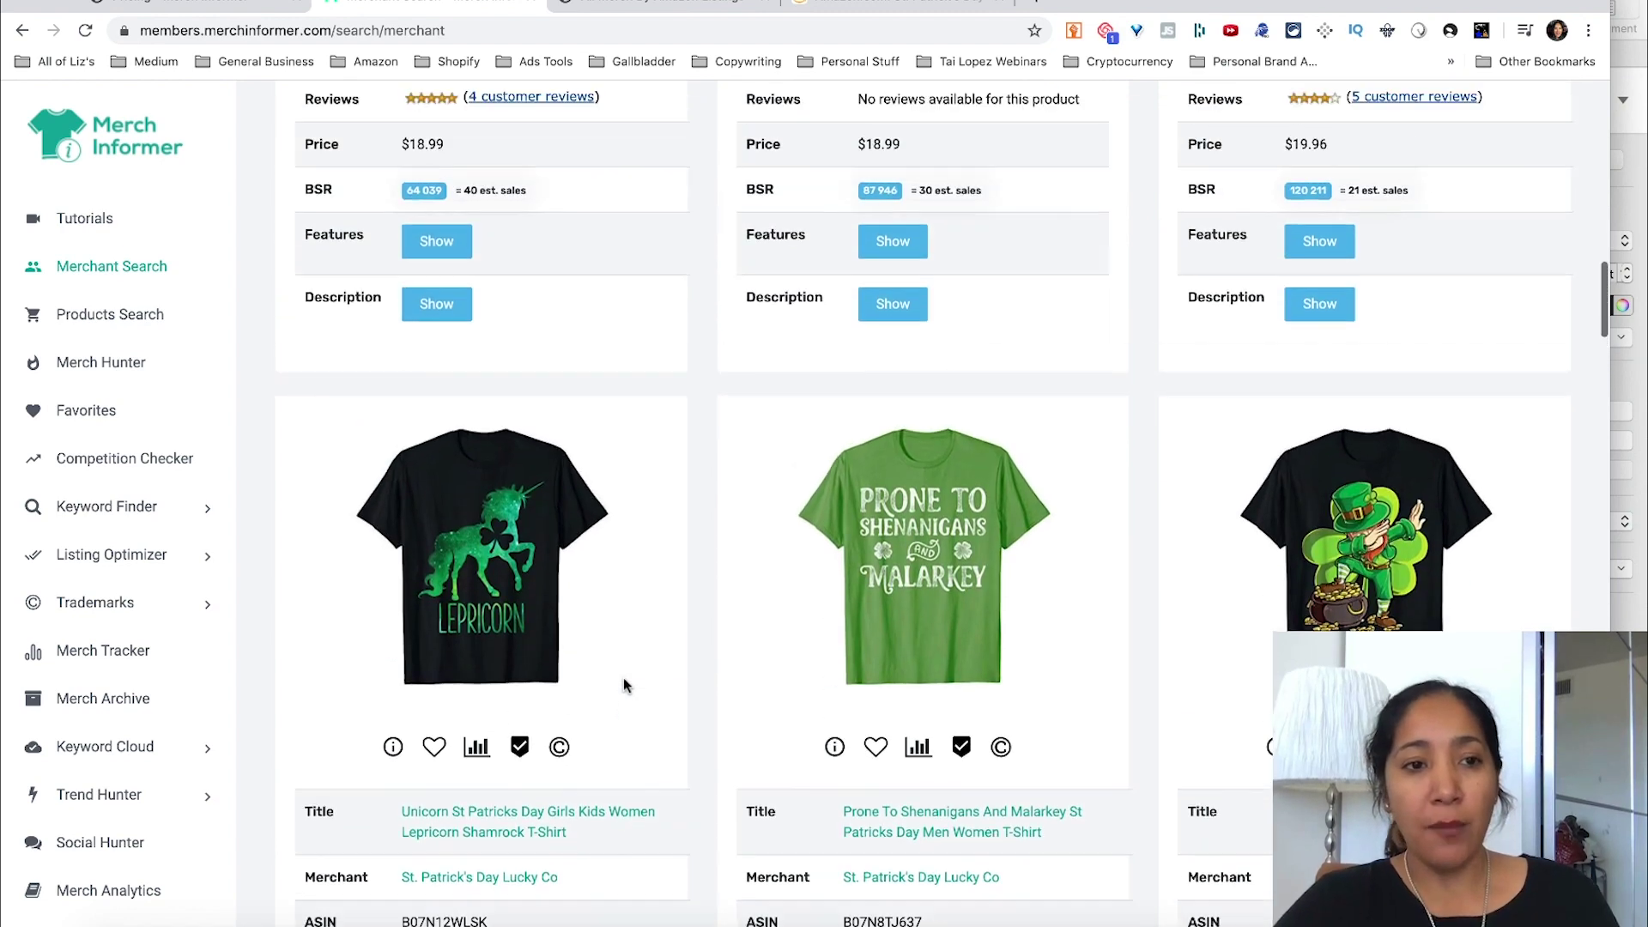
scroll(624, 684, "down", 12)
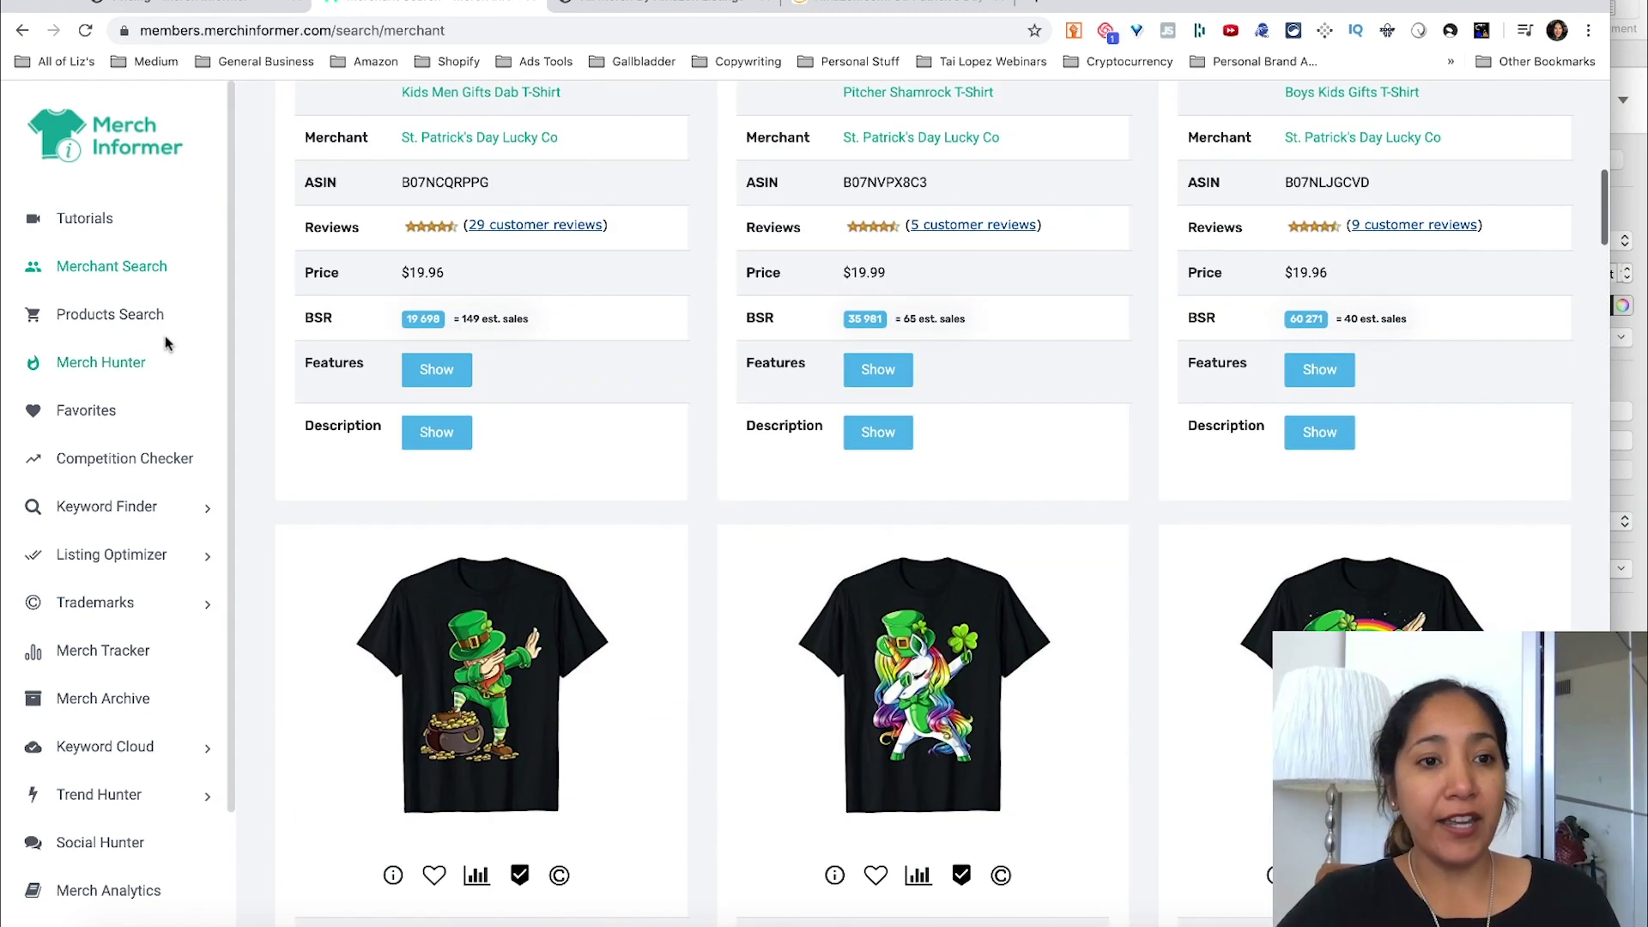
Search Products Search with the keywords 'st patricks day shirt'
left_click(111, 315)
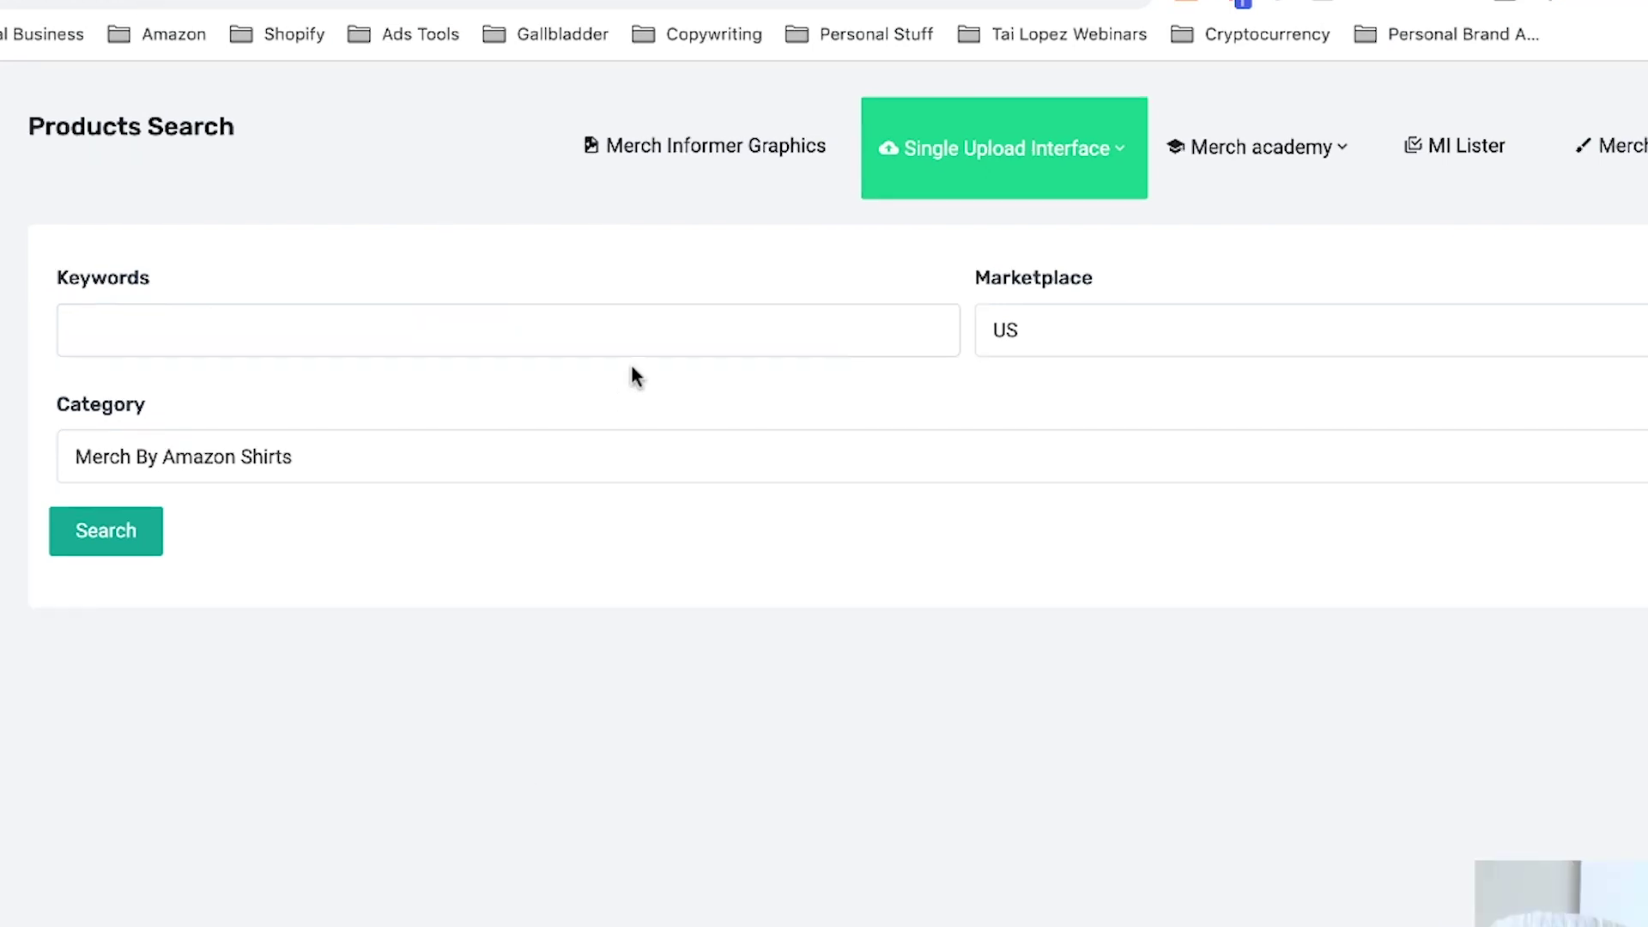
left_click(569, 339)
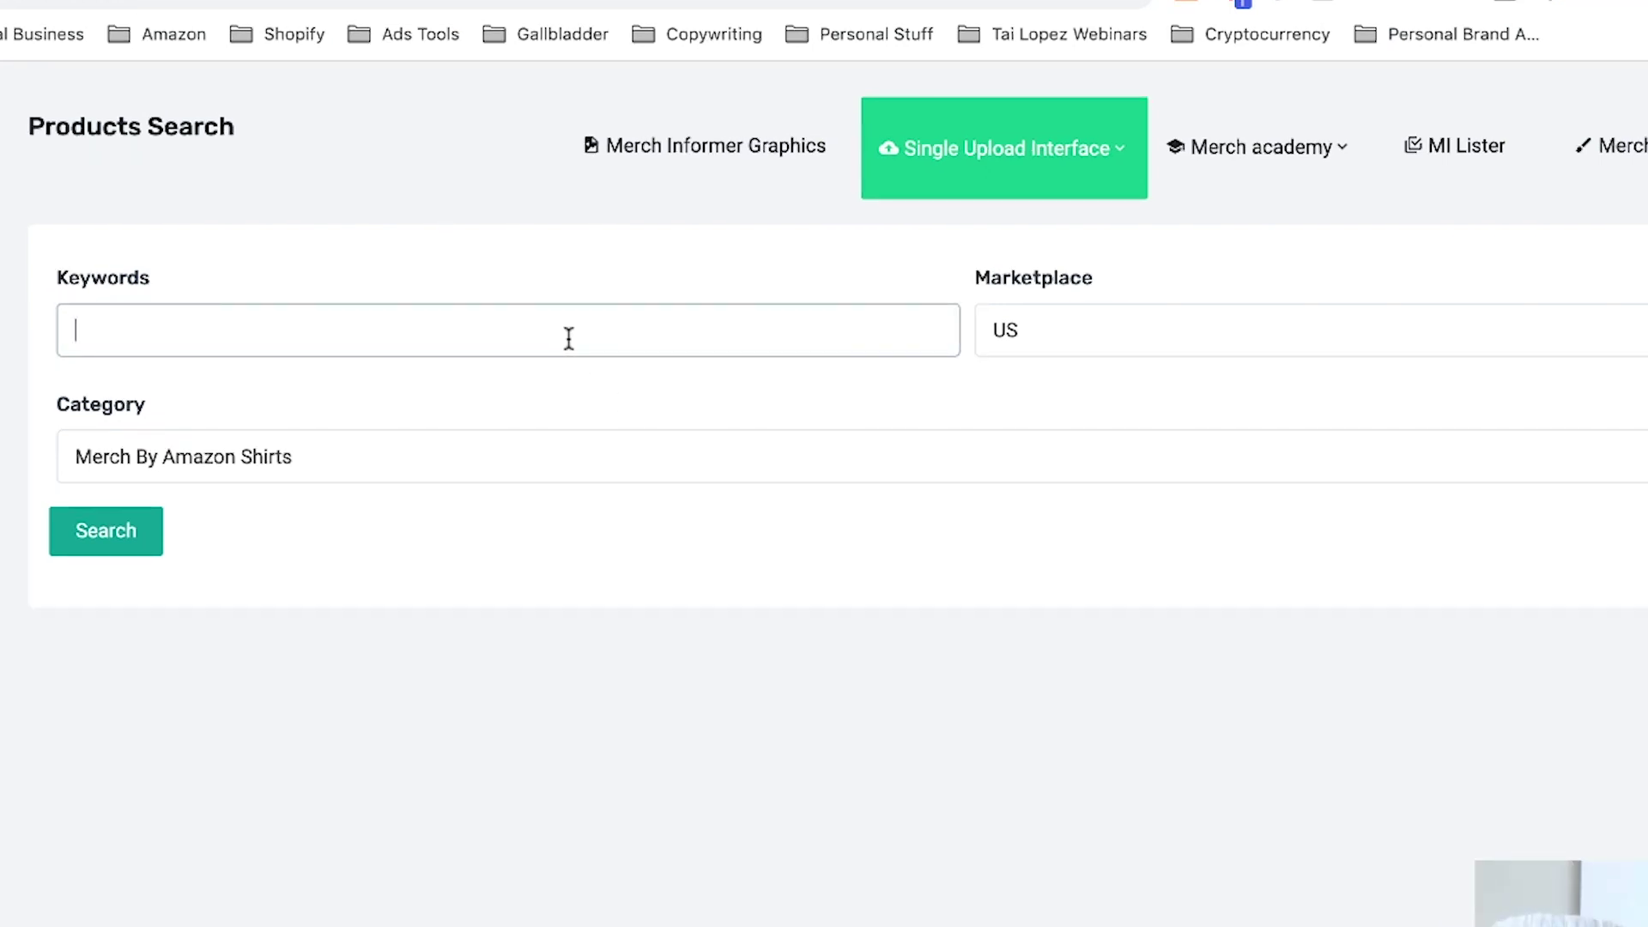
type("st pat")
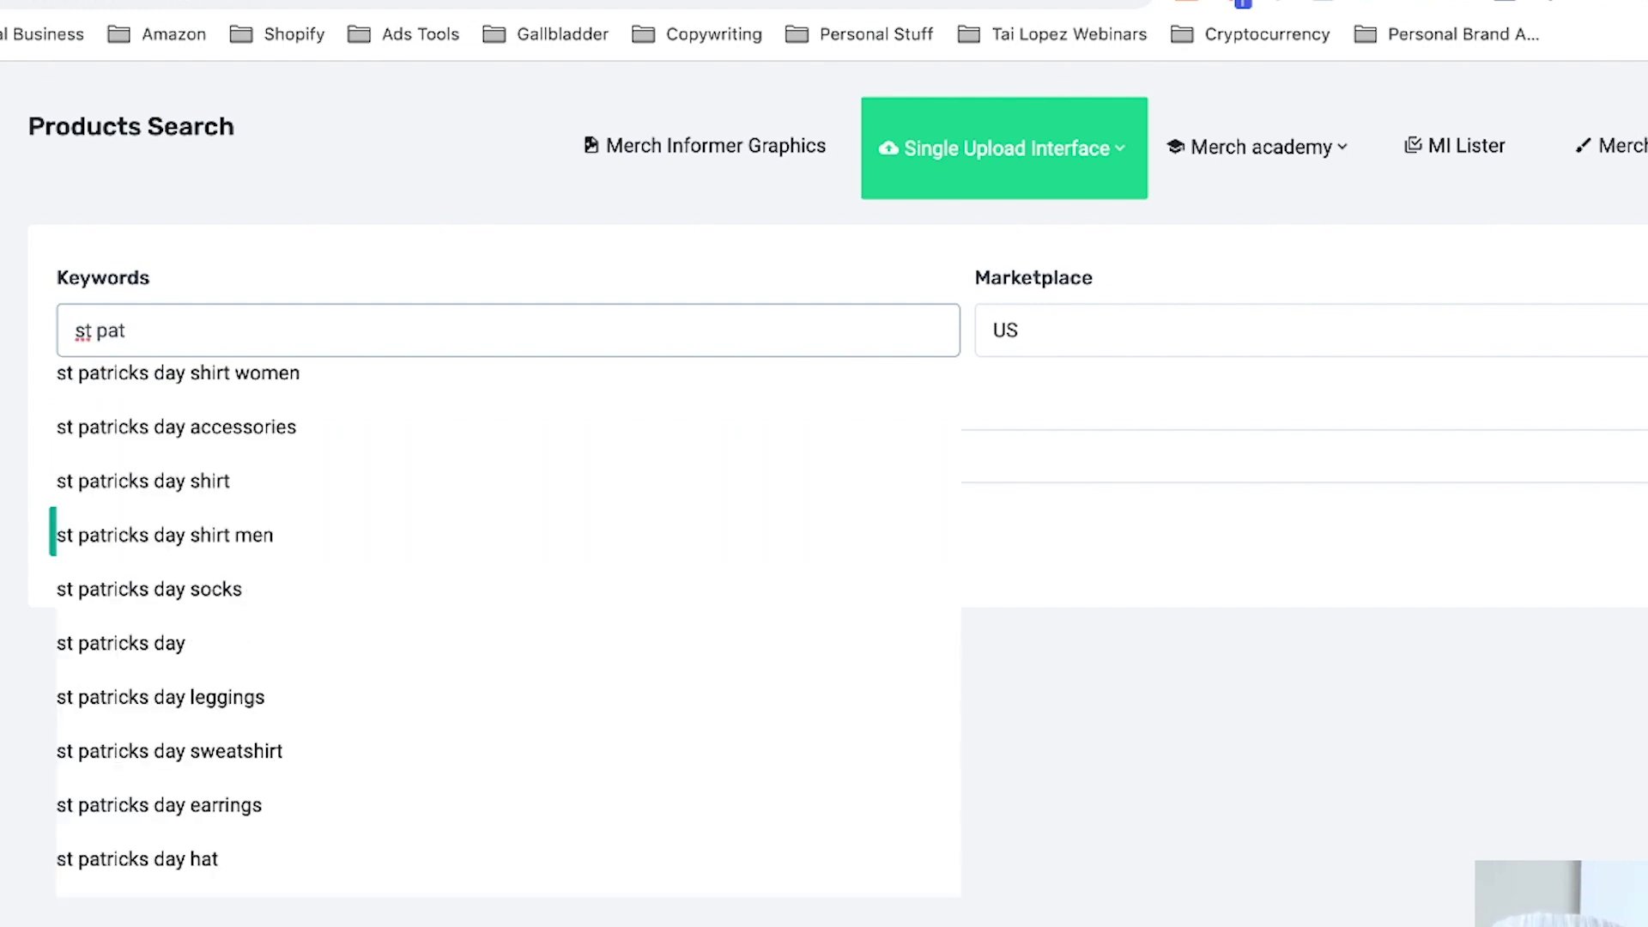
type("ricks ")
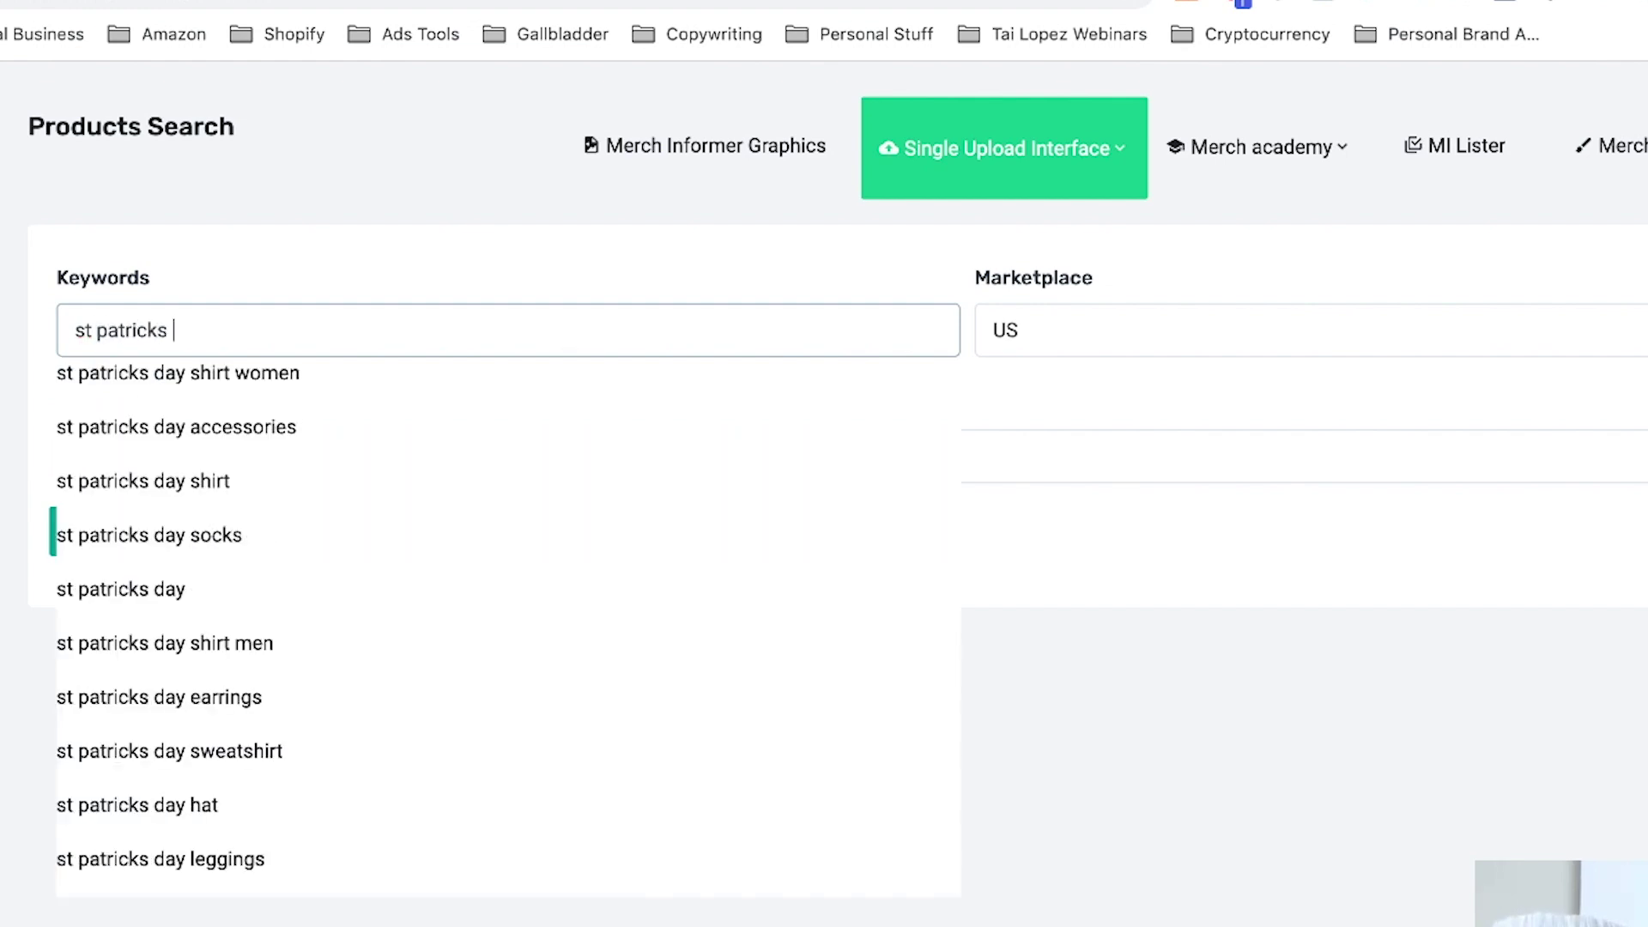
type("day shirt")
key("BackSpace")
key("BackSpace")
key("BackSpace")
key("BackSpace")
key("BackSpace")
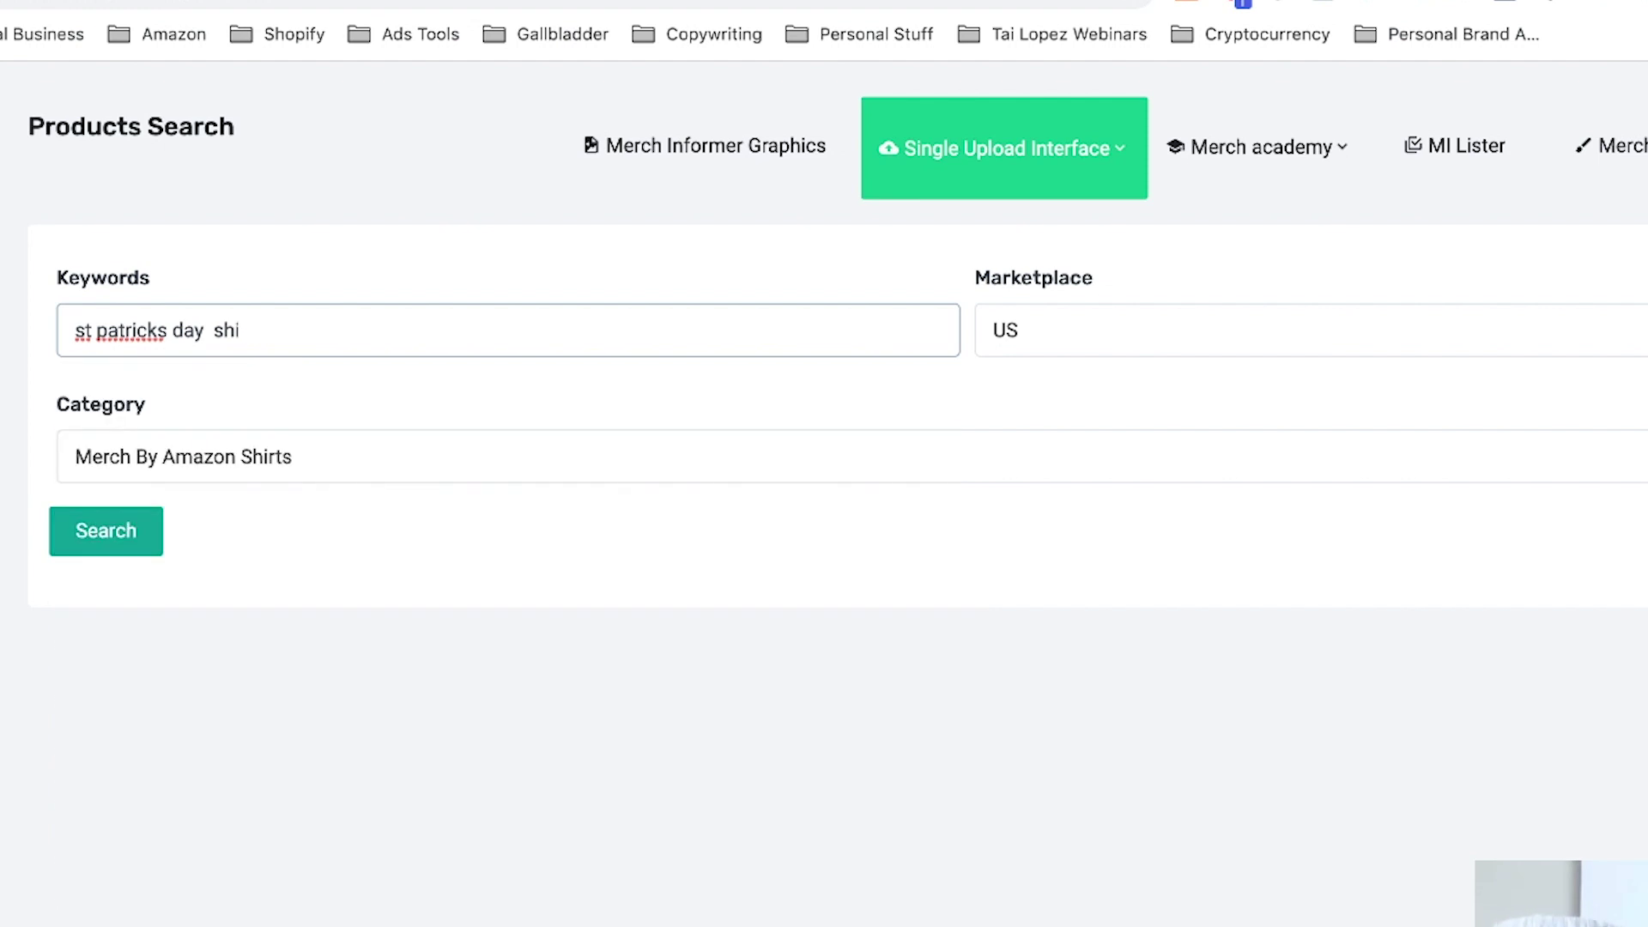
type("shir")
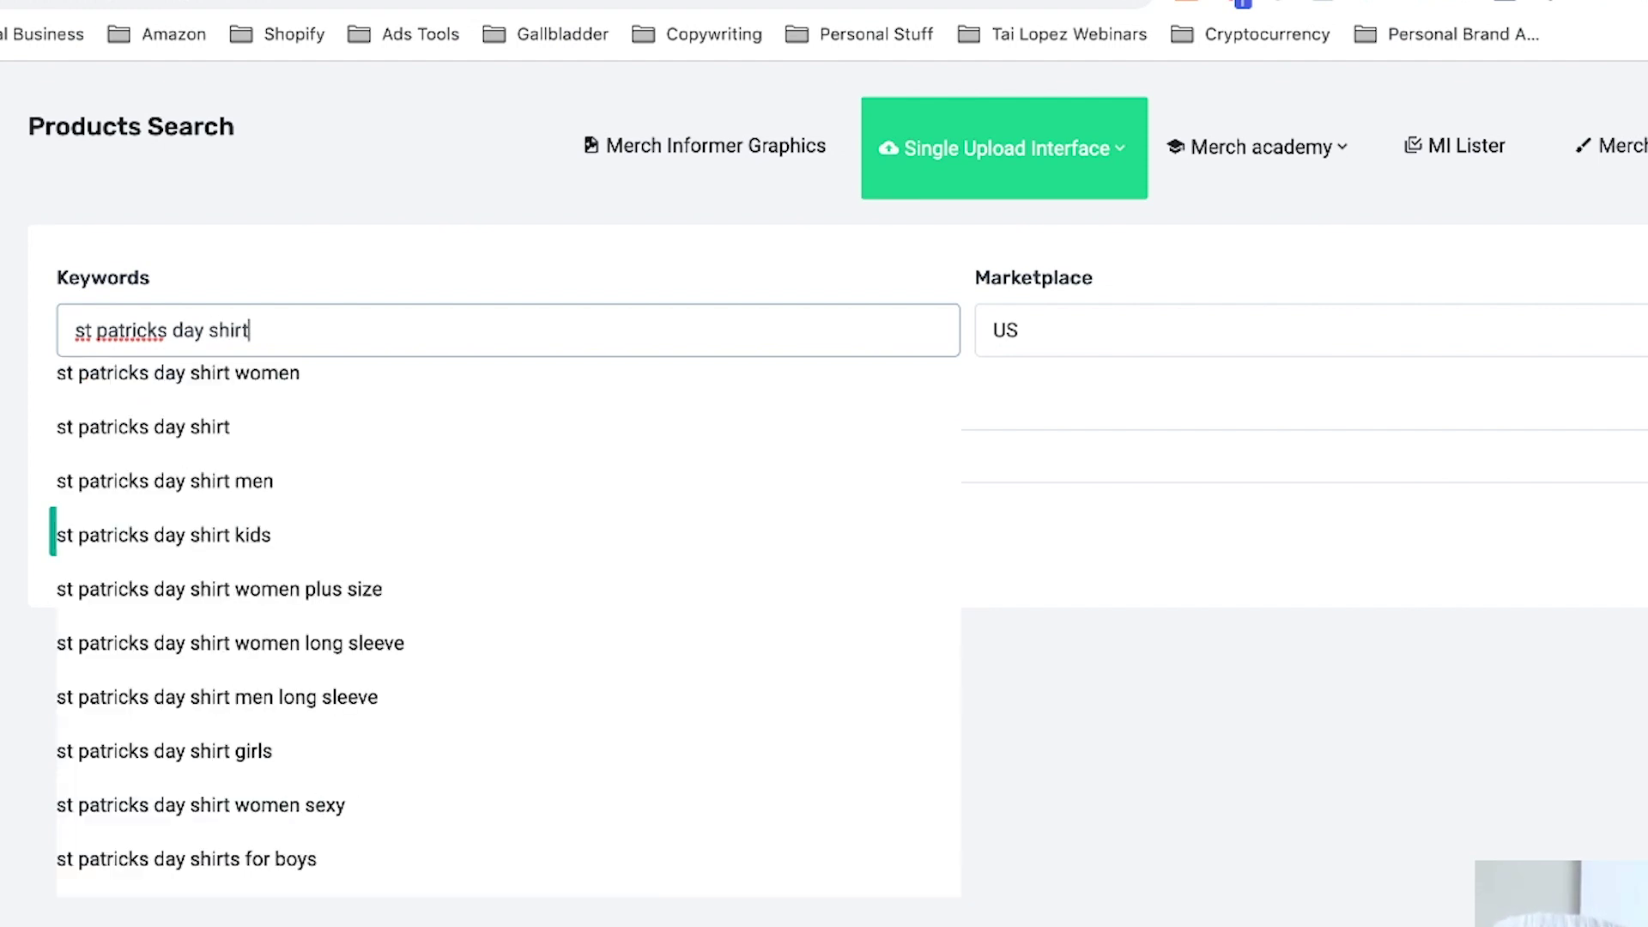
type("t")
key("Return")
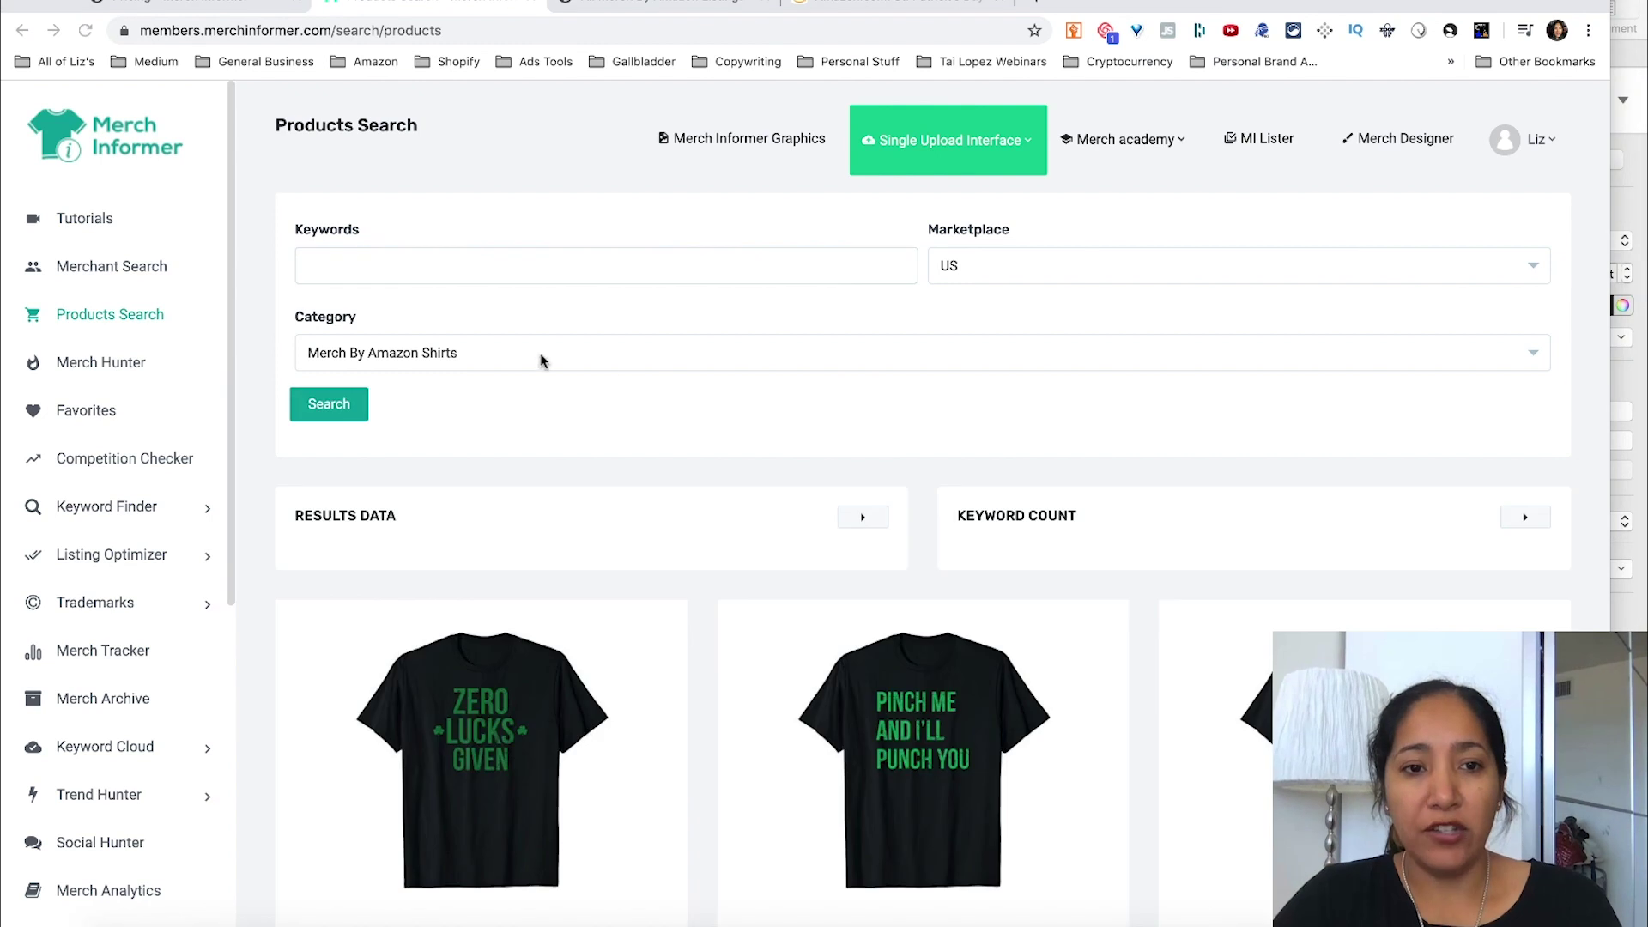
Scroll through the product results and back up to the Keywords form and Results Data bar
scroll(779, 449, "down", 5)
scroll(779, 452, "down", 3)
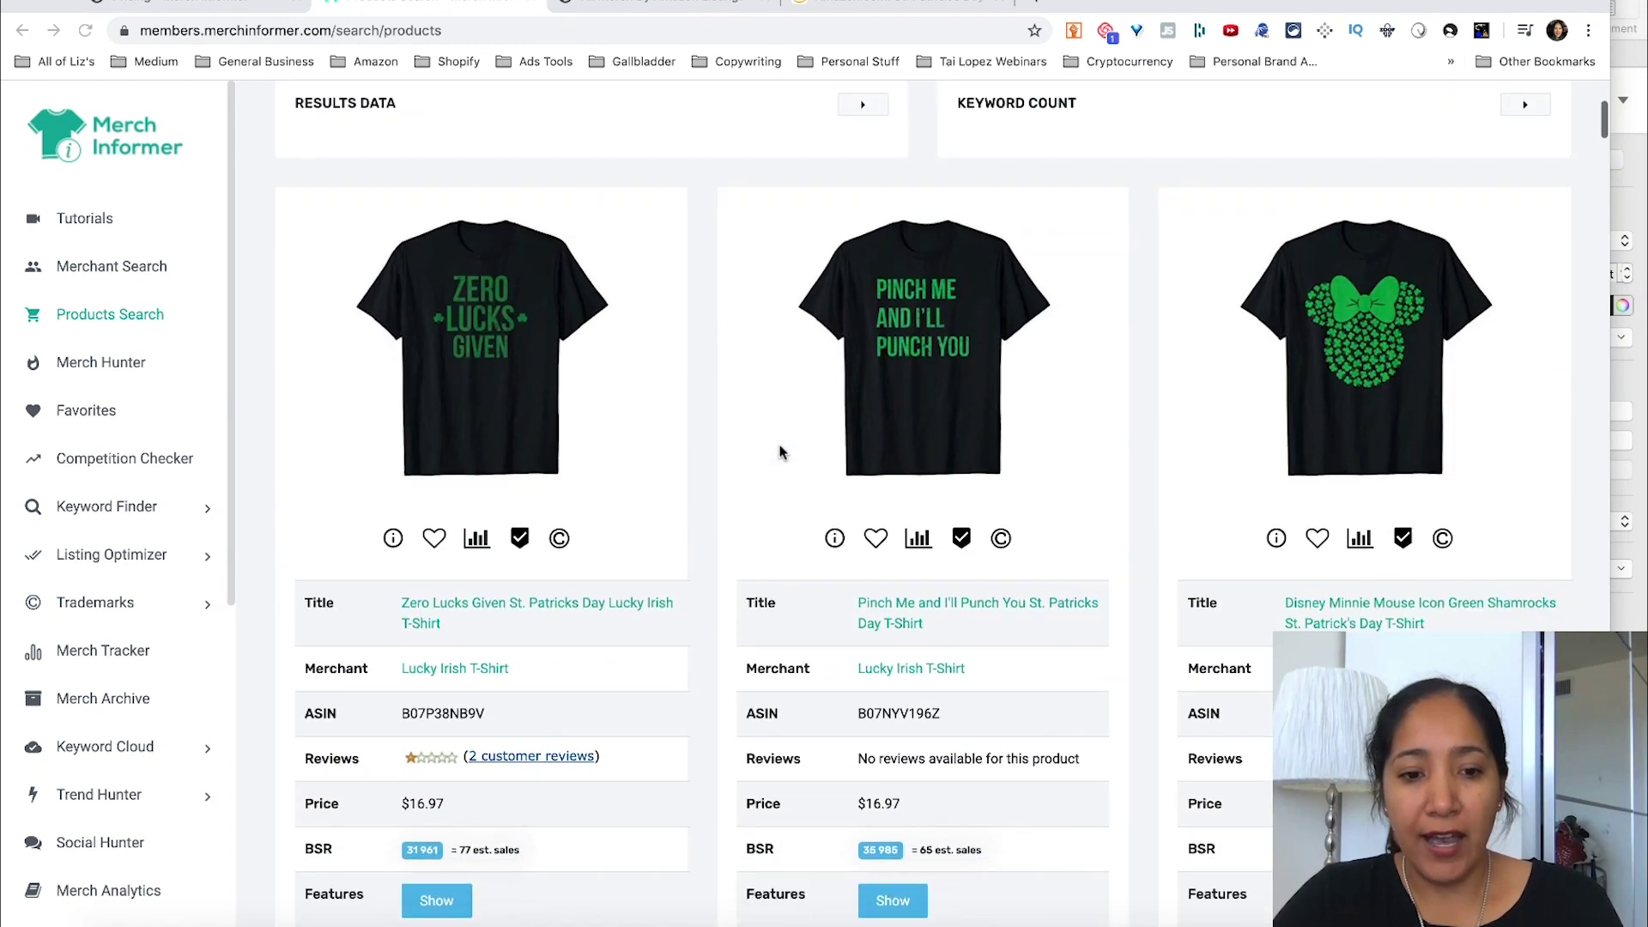
scroll(774, 559, "down", 10)
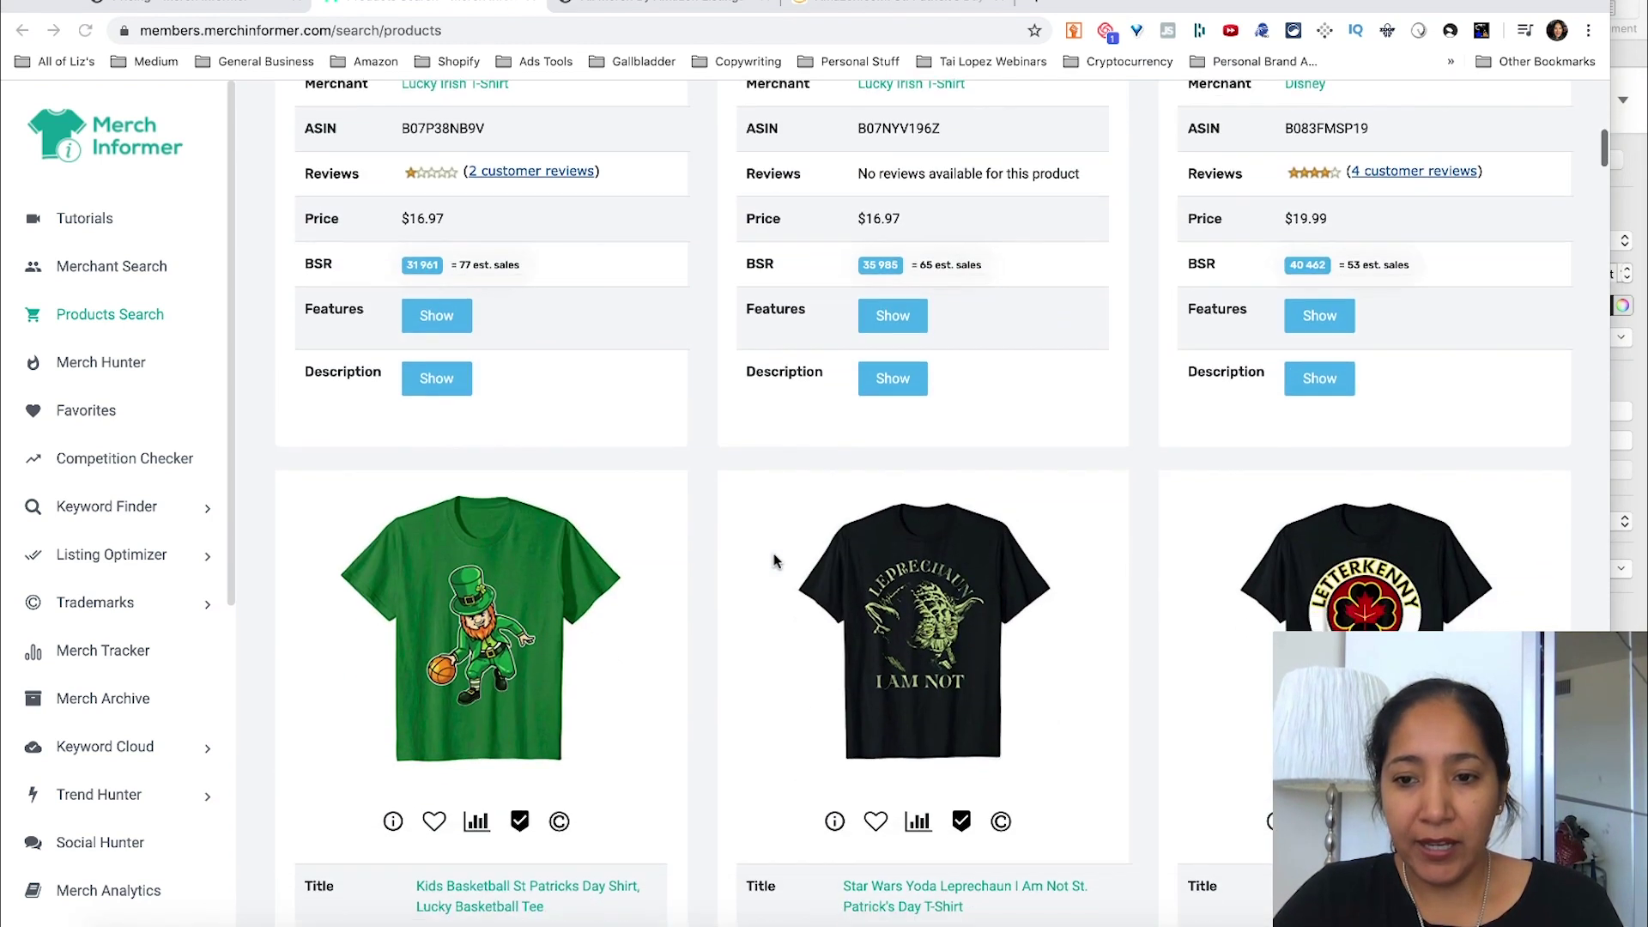
scroll(773, 559, "up", 10)
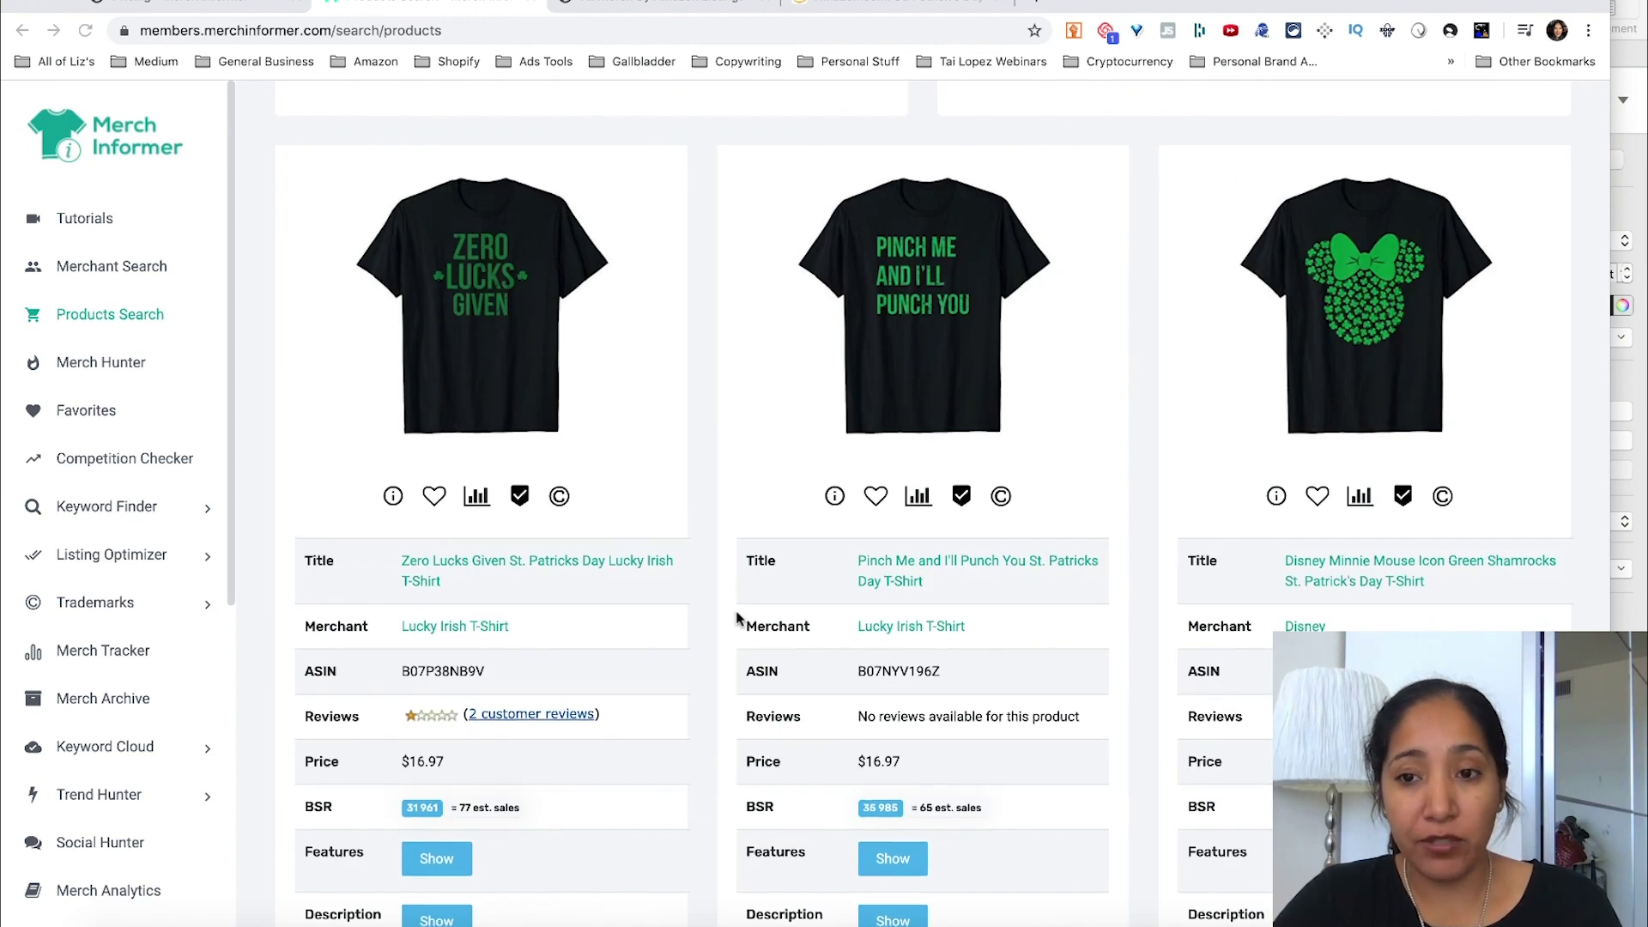
scroll(736, 601, "up", 8)
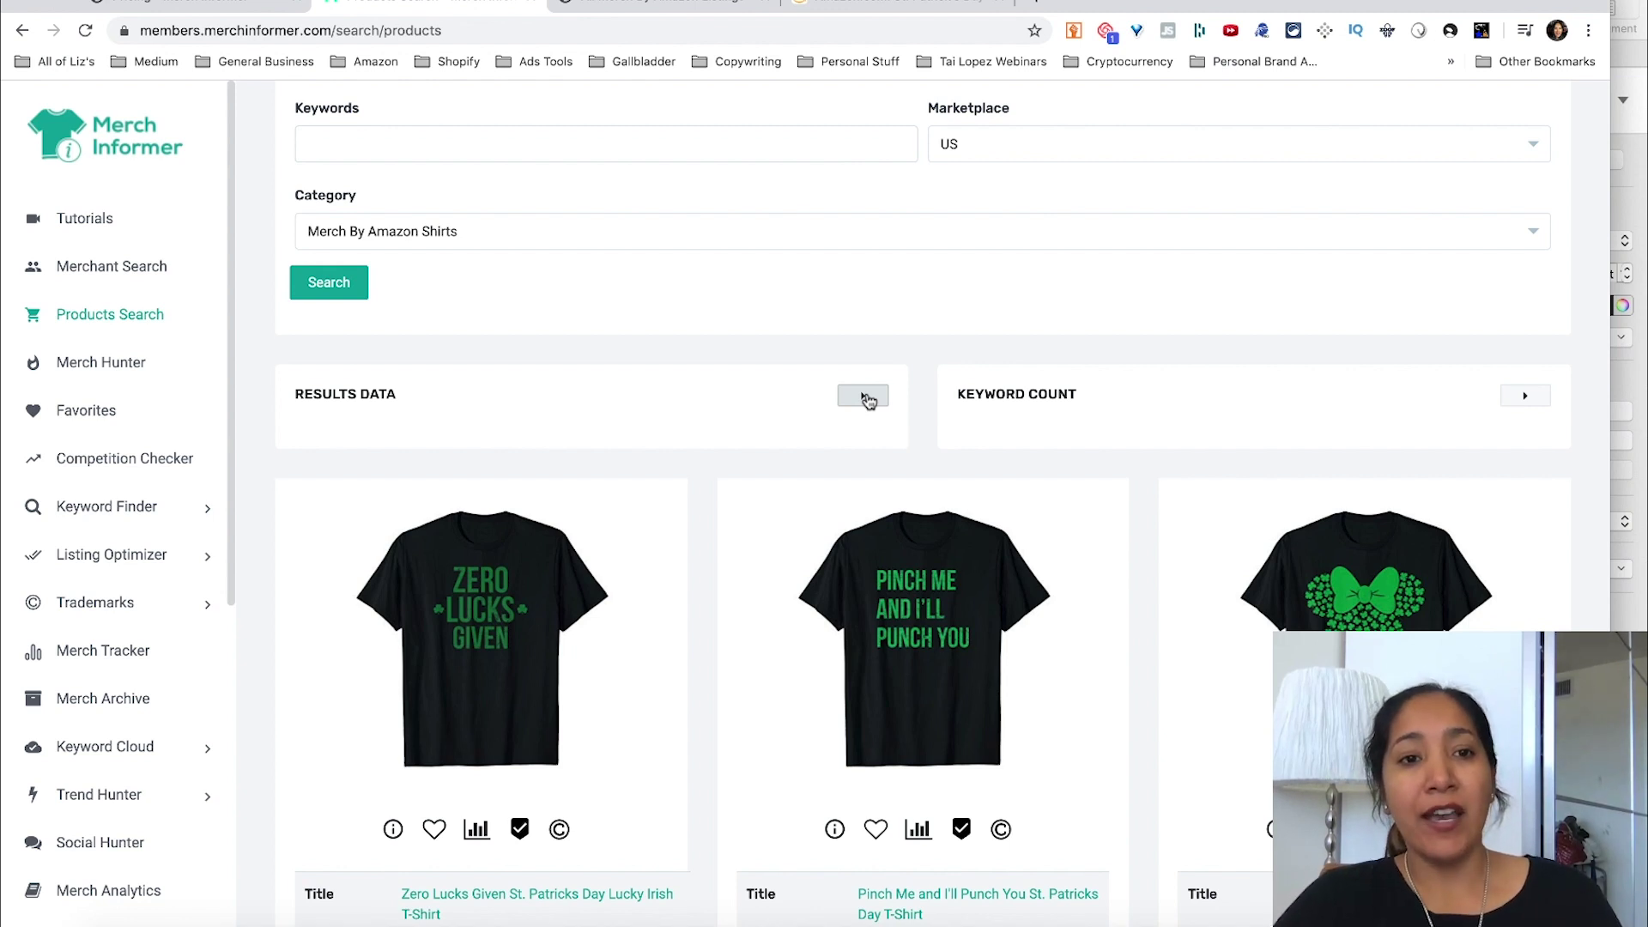
scroll(867, 399, "up", 1)
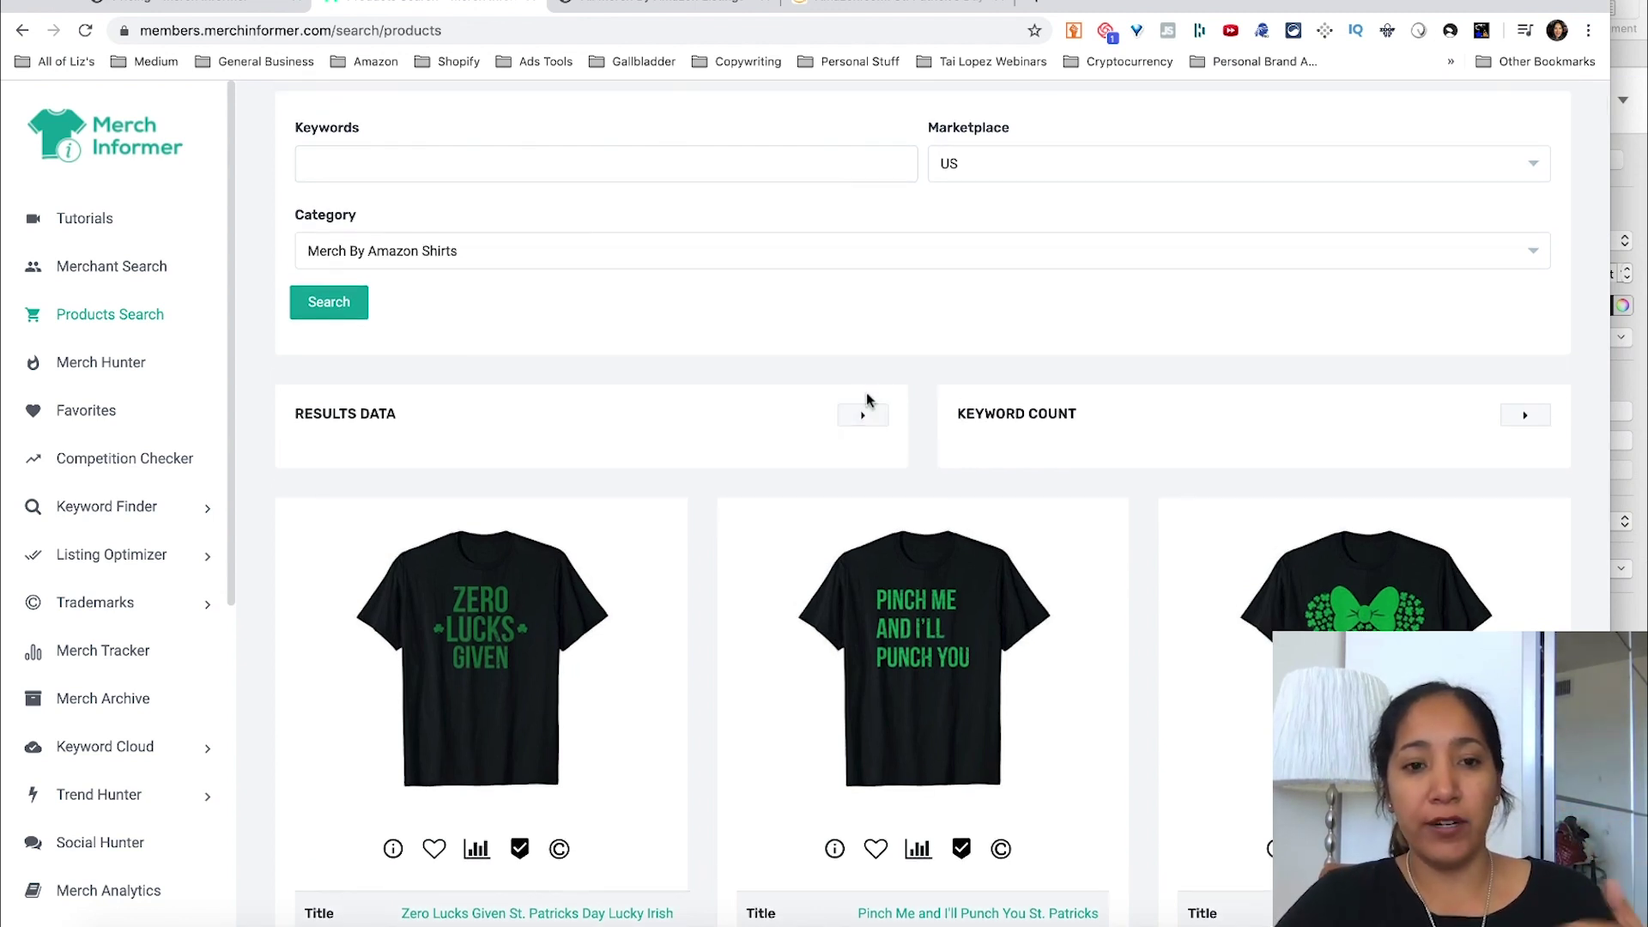
Expand Results Data and note prices $13.07–$22.99, average $18.58, BSR 275 609
left_click(865, 420)
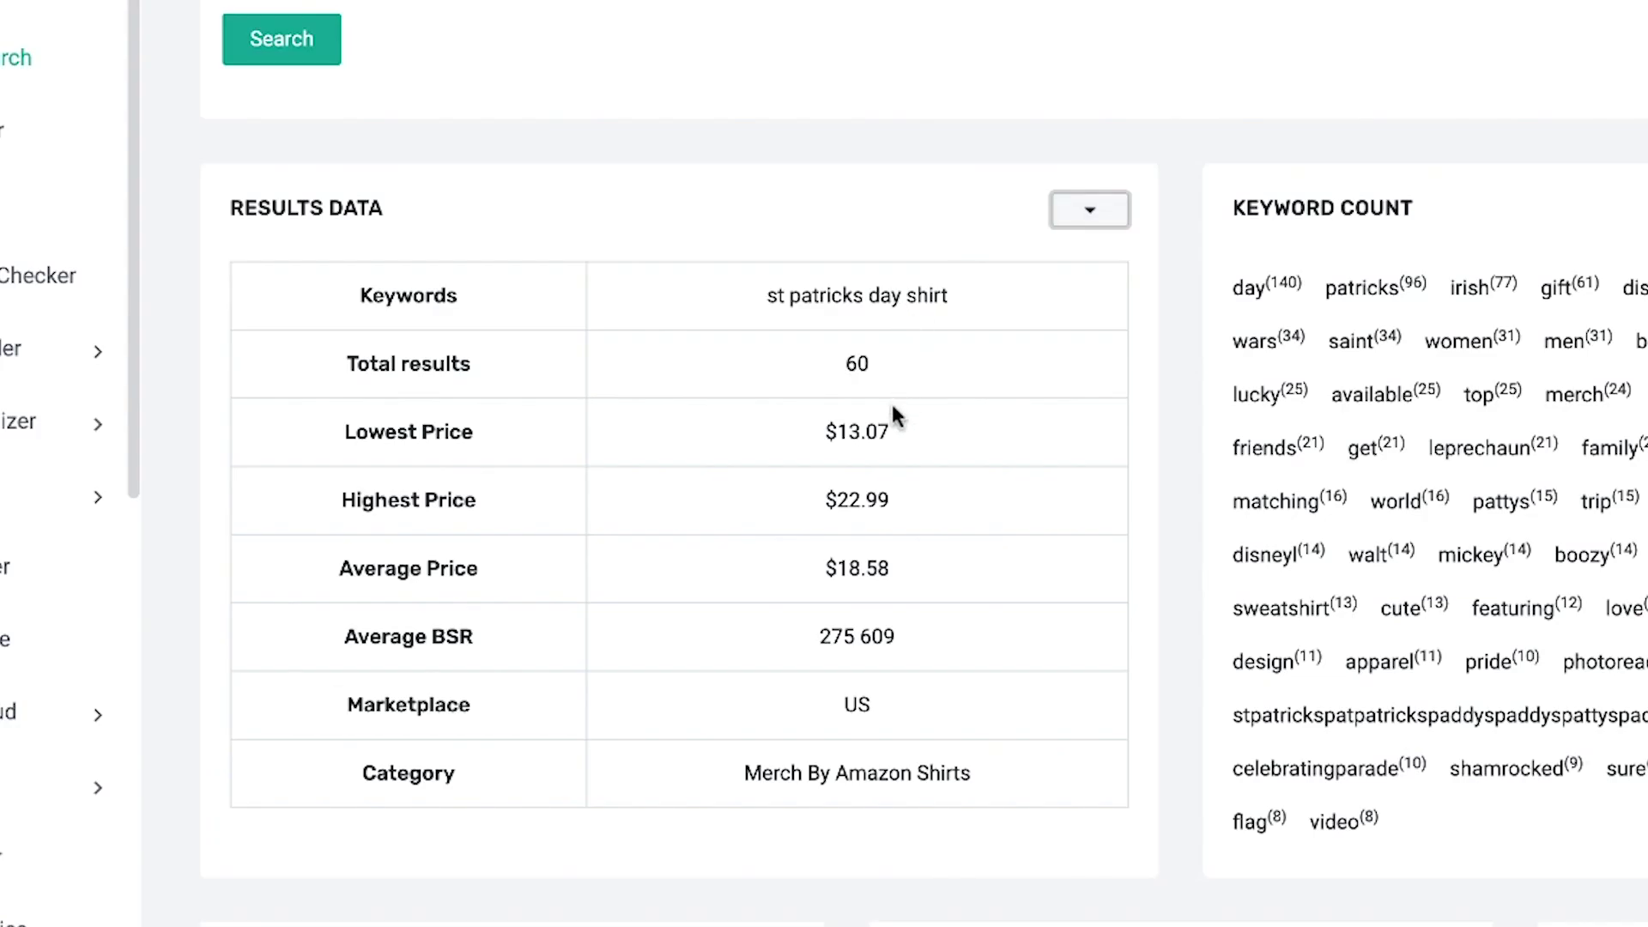
triple_click(828, 431)
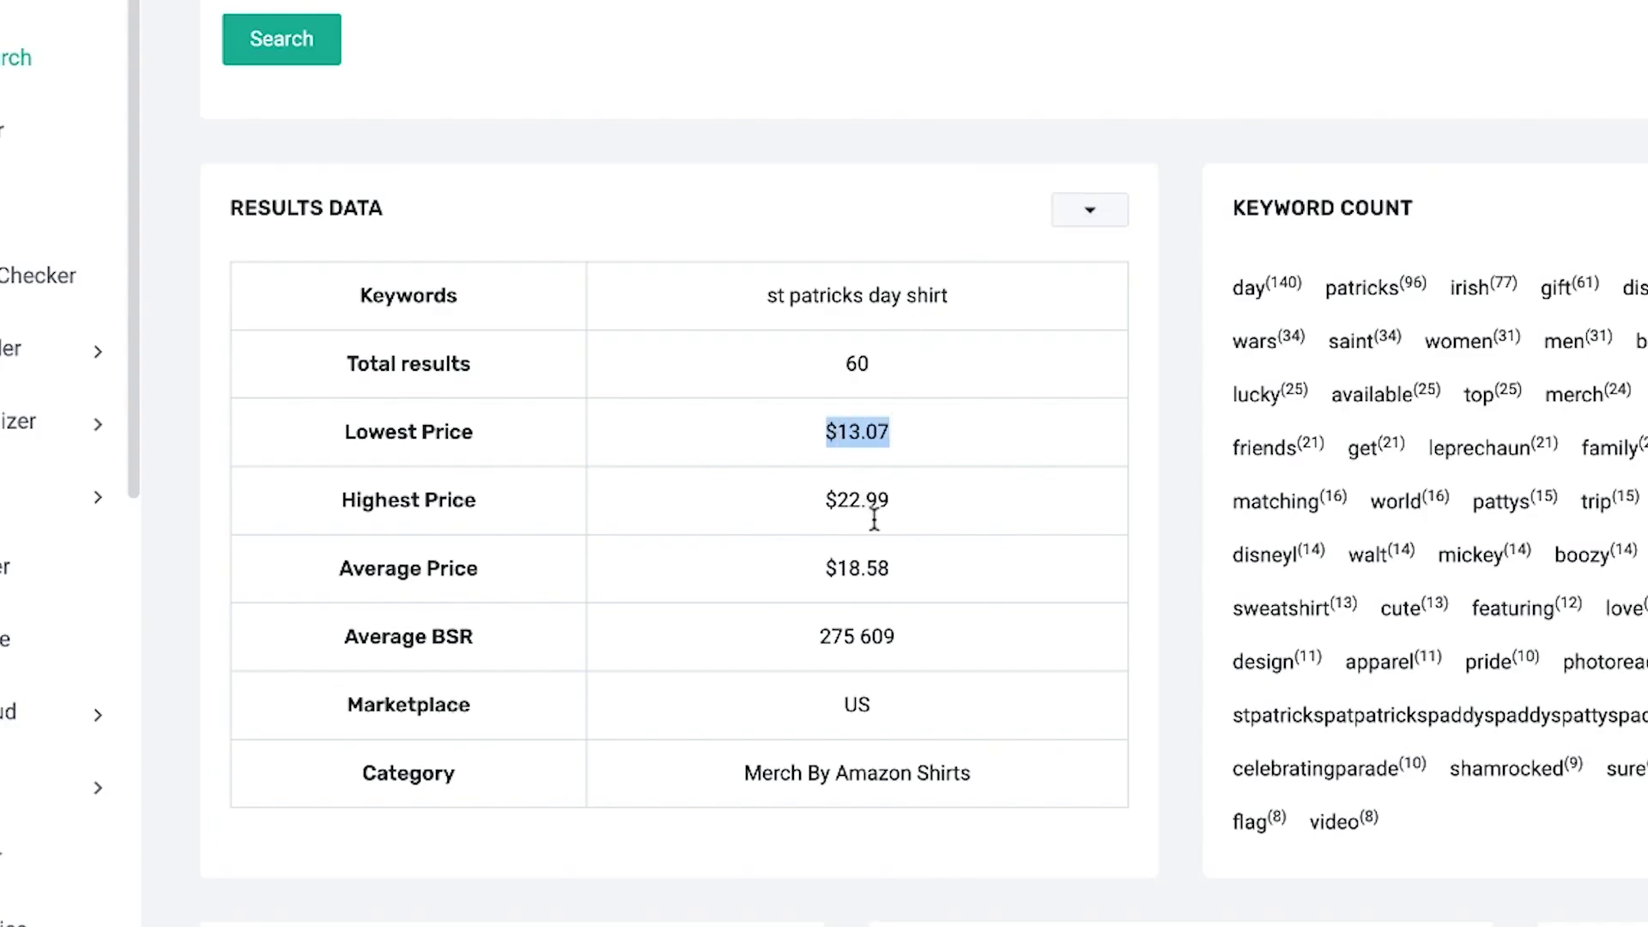
triple_click(797, 503)
left_click_drag(895, 570, 765, 573)
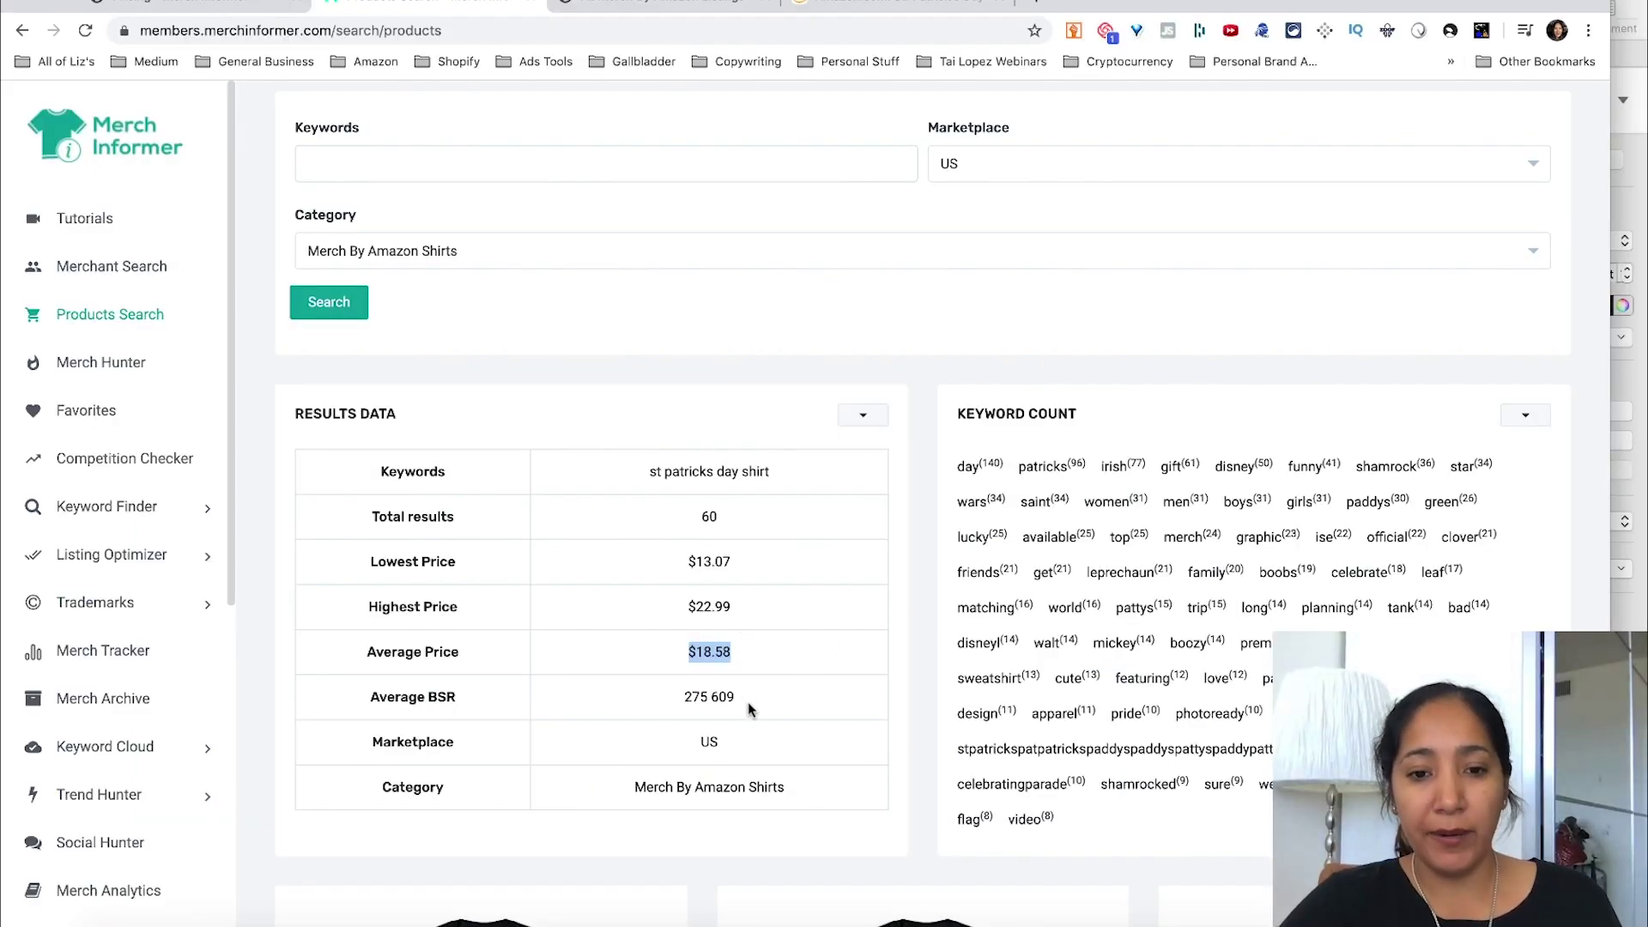
left_click_drag(748, 709, 657, 702)
Review the keyword counts, picking out 'birthday' and 'clover'
left_click_drag(954, 467, 1238, 828)
left_click(1239, 827)
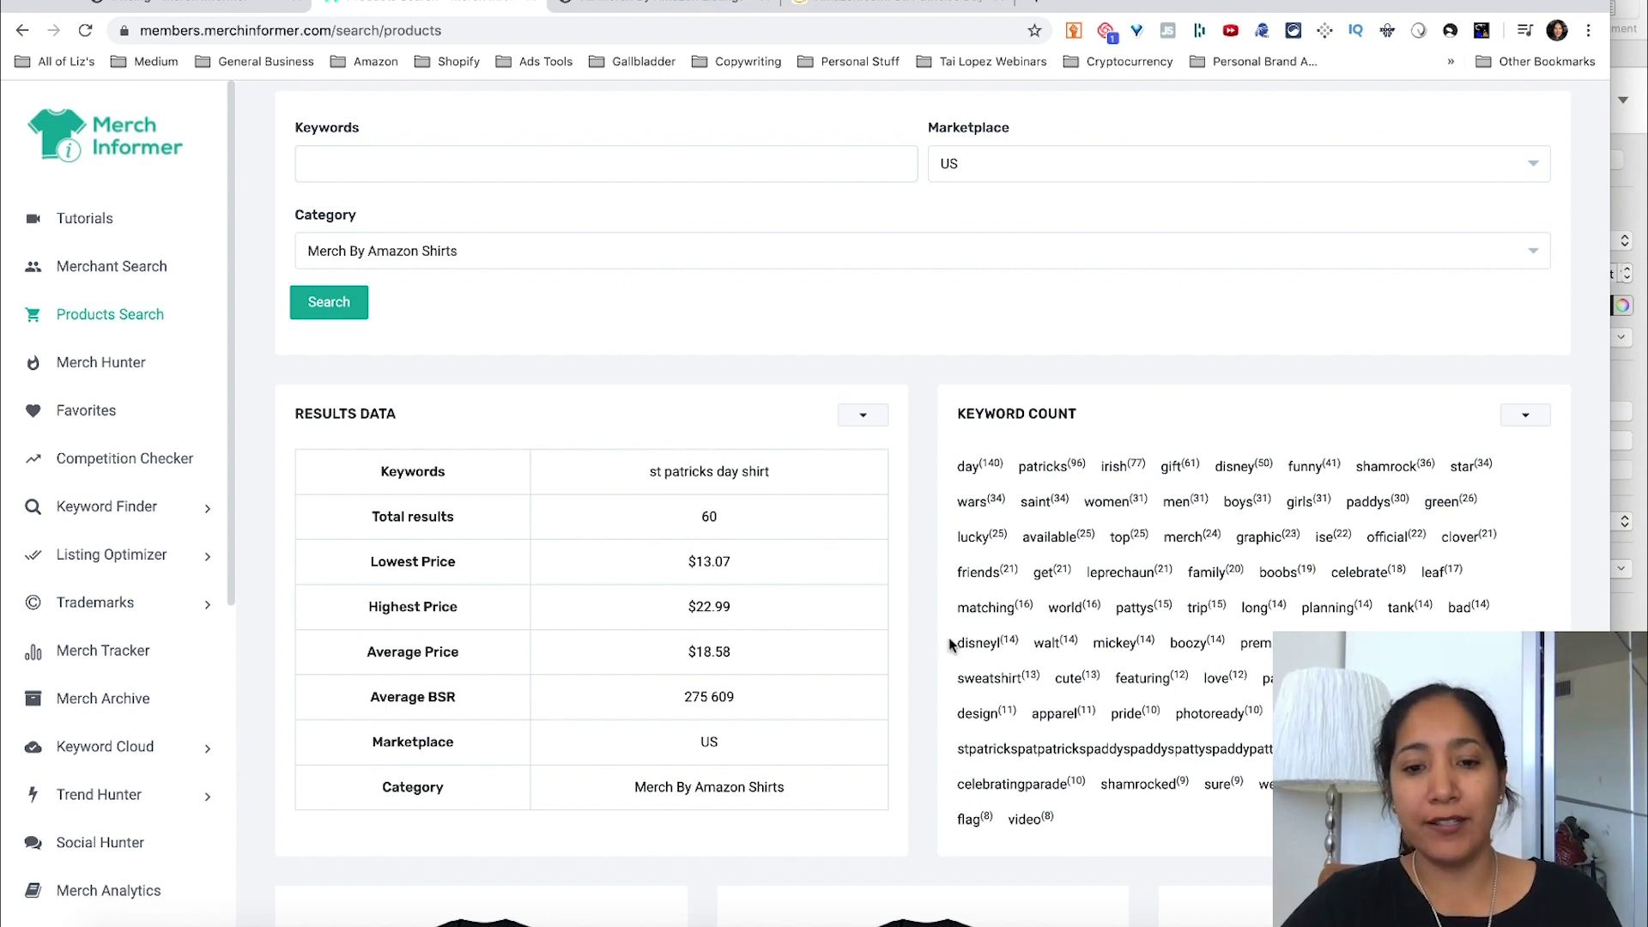
scroll(1058, 770, "down", 1)
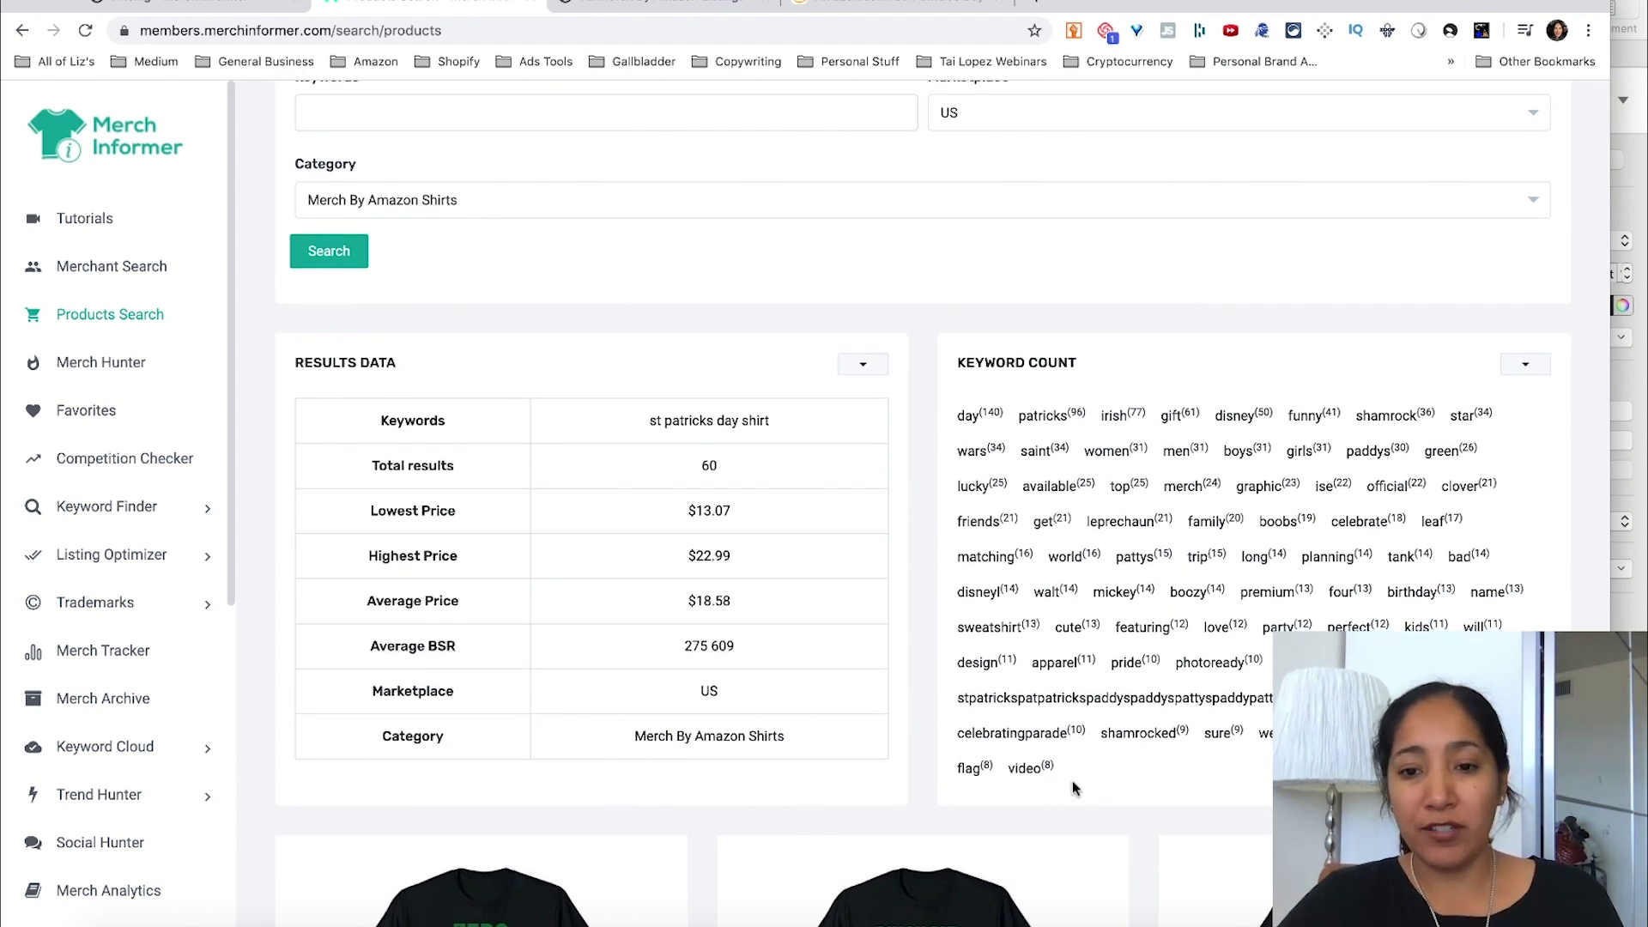
left_click_drag(1073, 780, 1069, 697)
left_click(1075, 614)
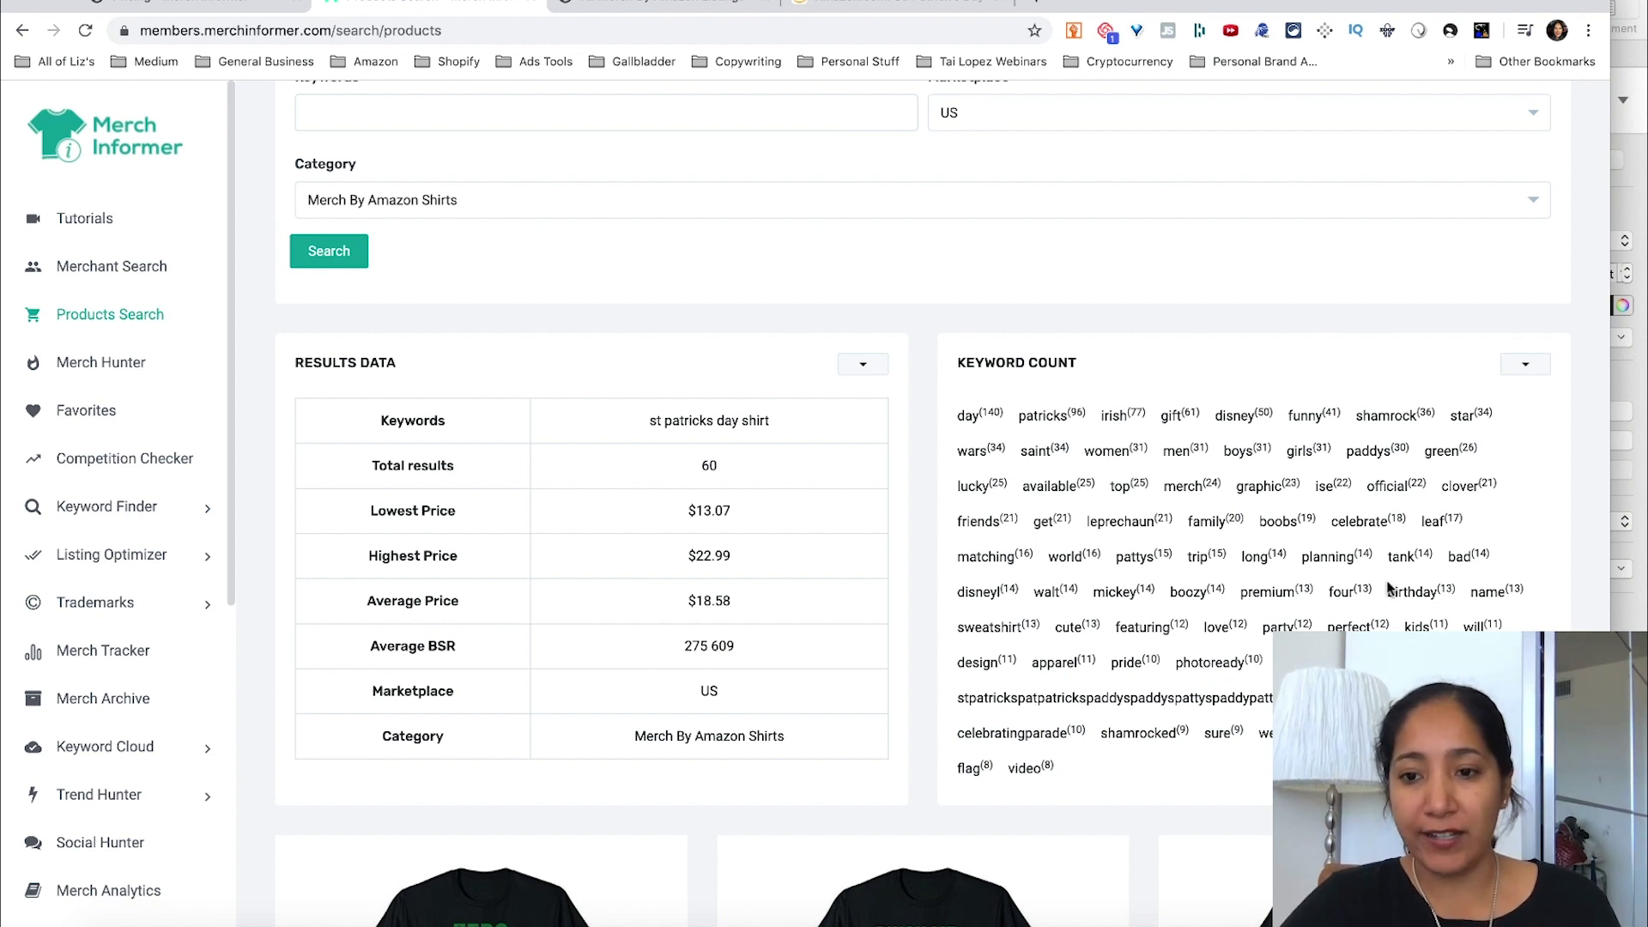
left_click_drag(1387, 590, 1420, 585)
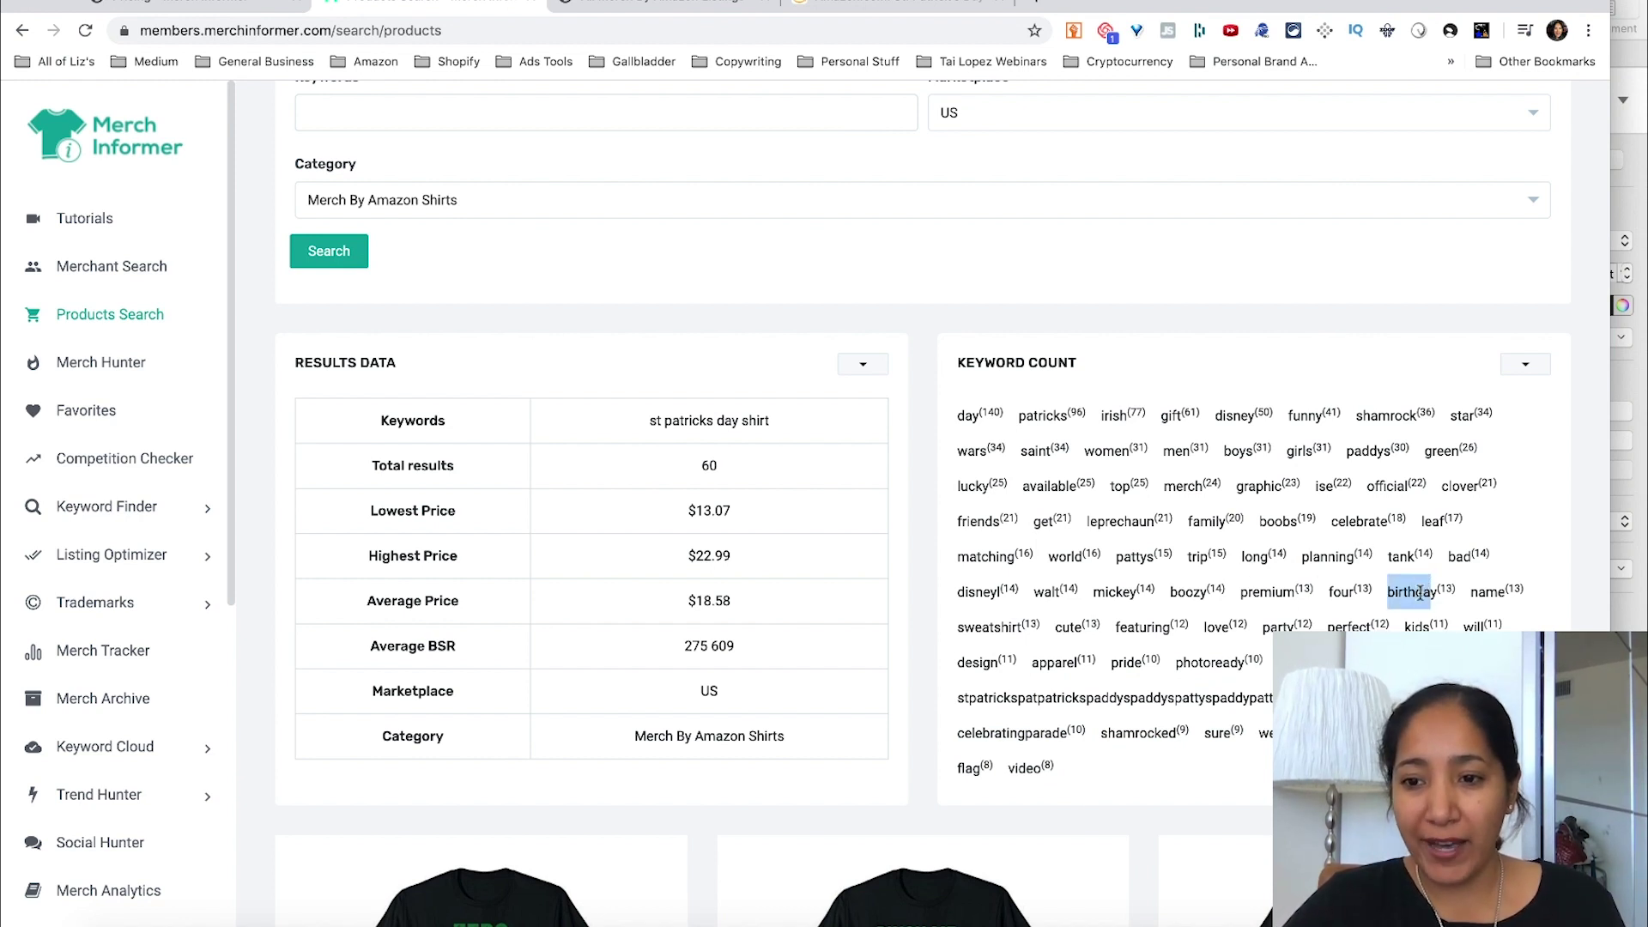
left_click(1445, 481)
left_click_drag(1446, 480, 1483, 484)
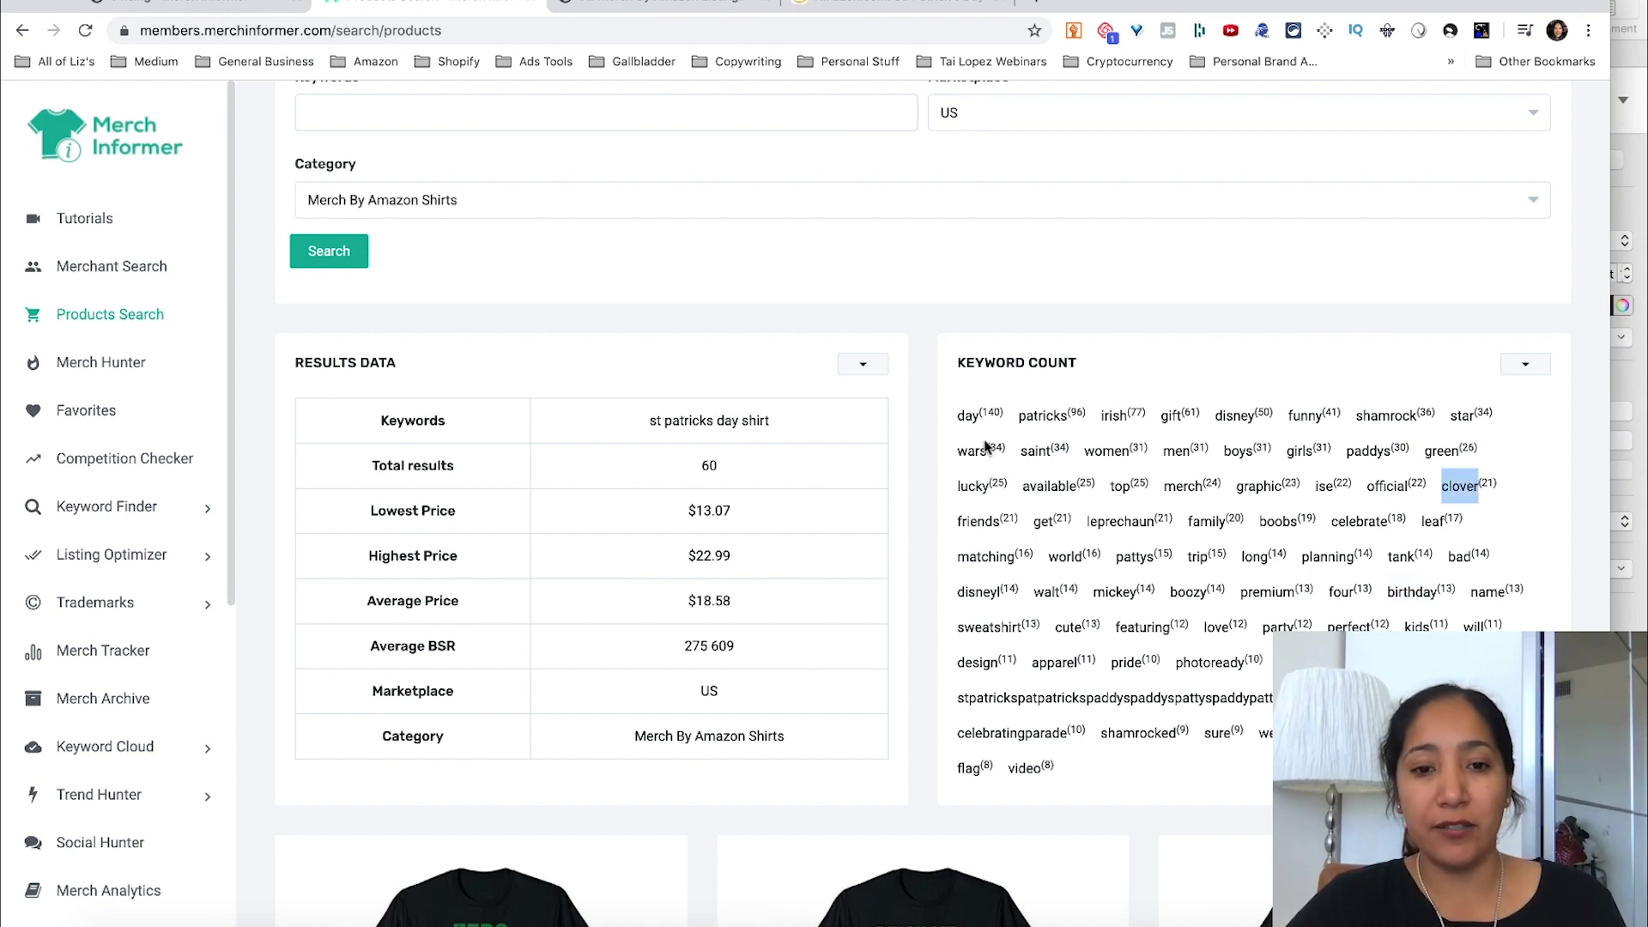
Open Merch Hunter briefly, then move on to the Favorites page
left_click(126, 364)
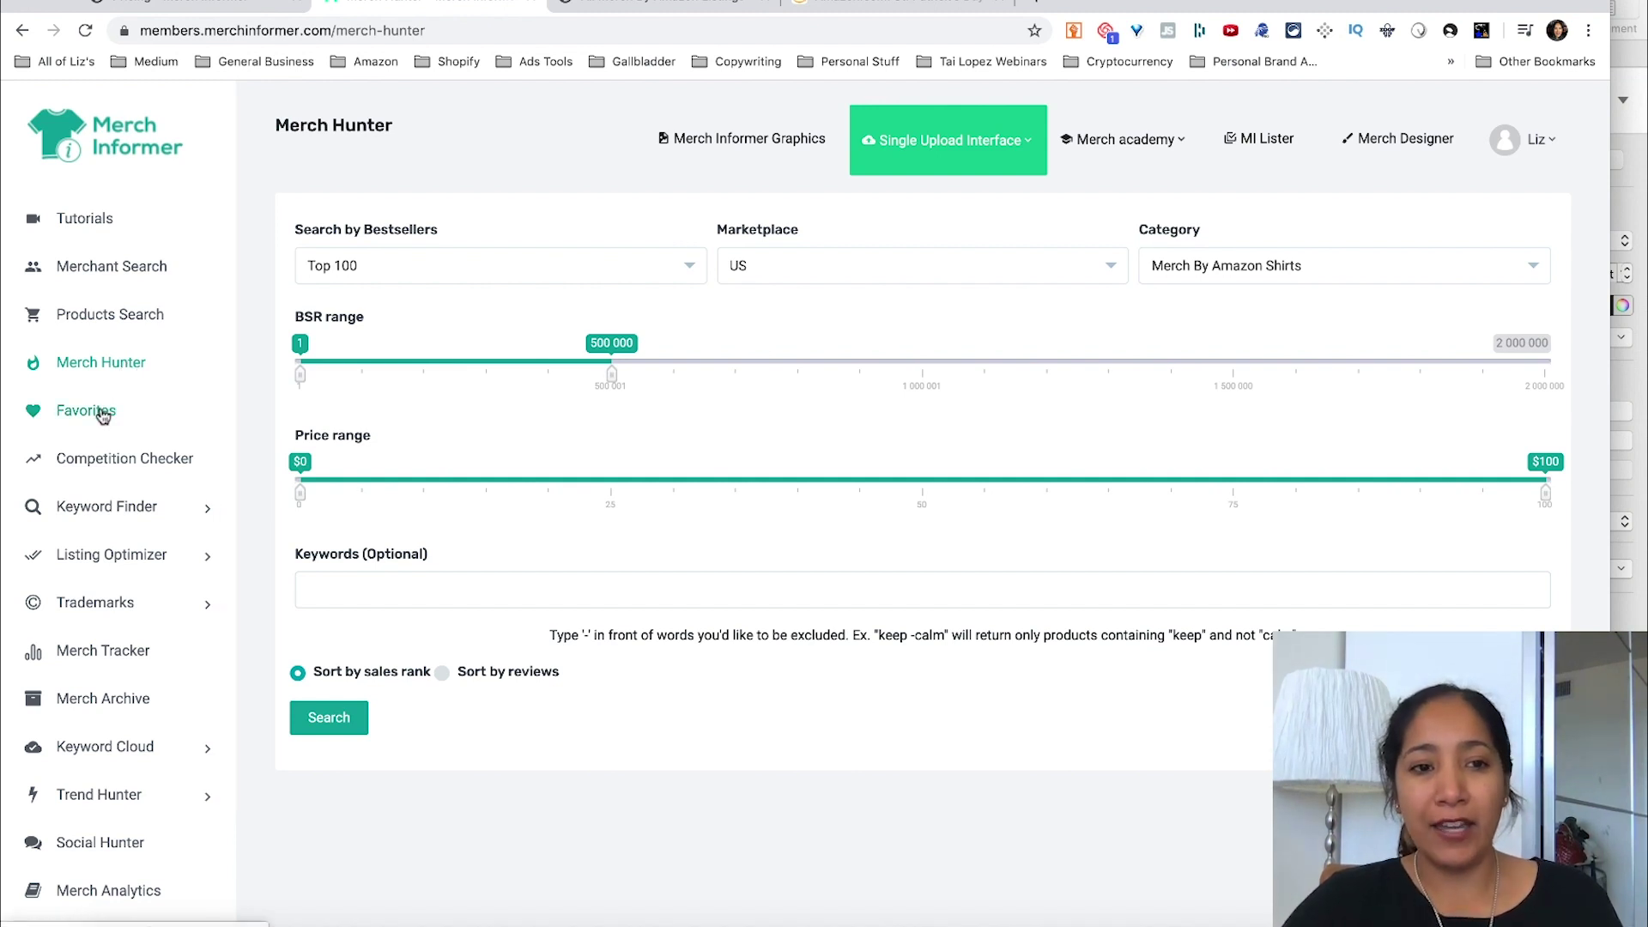
left_click(103, 416)
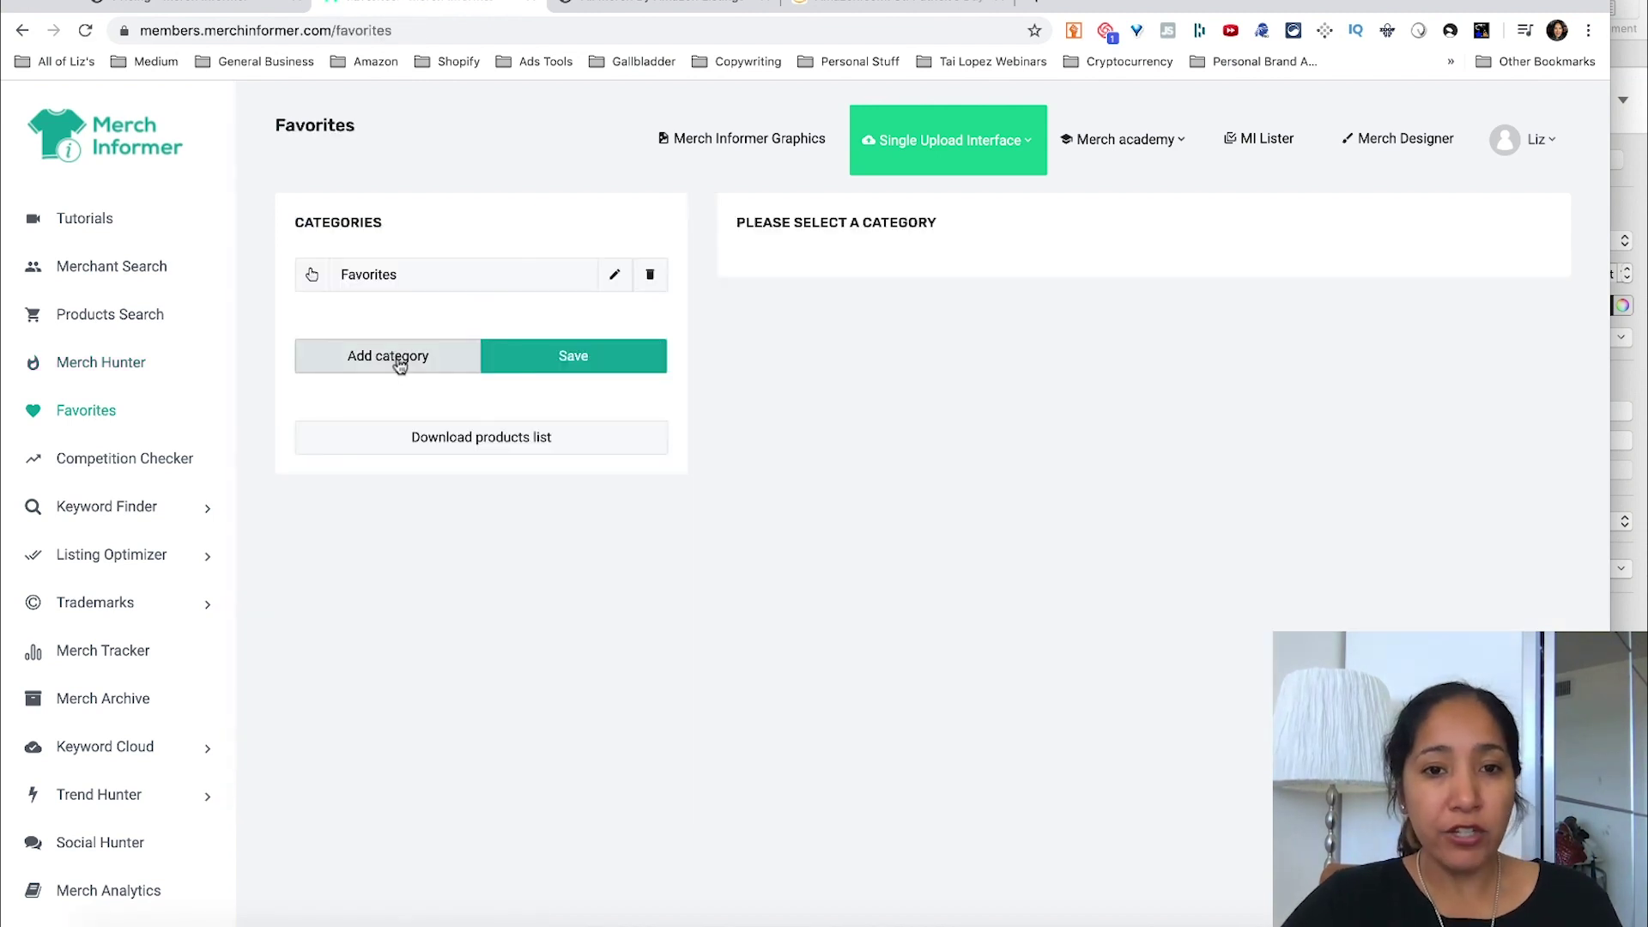
Add and save a favorites category 'St Patricks Day', then view its empty product list
left_click(400, 365)
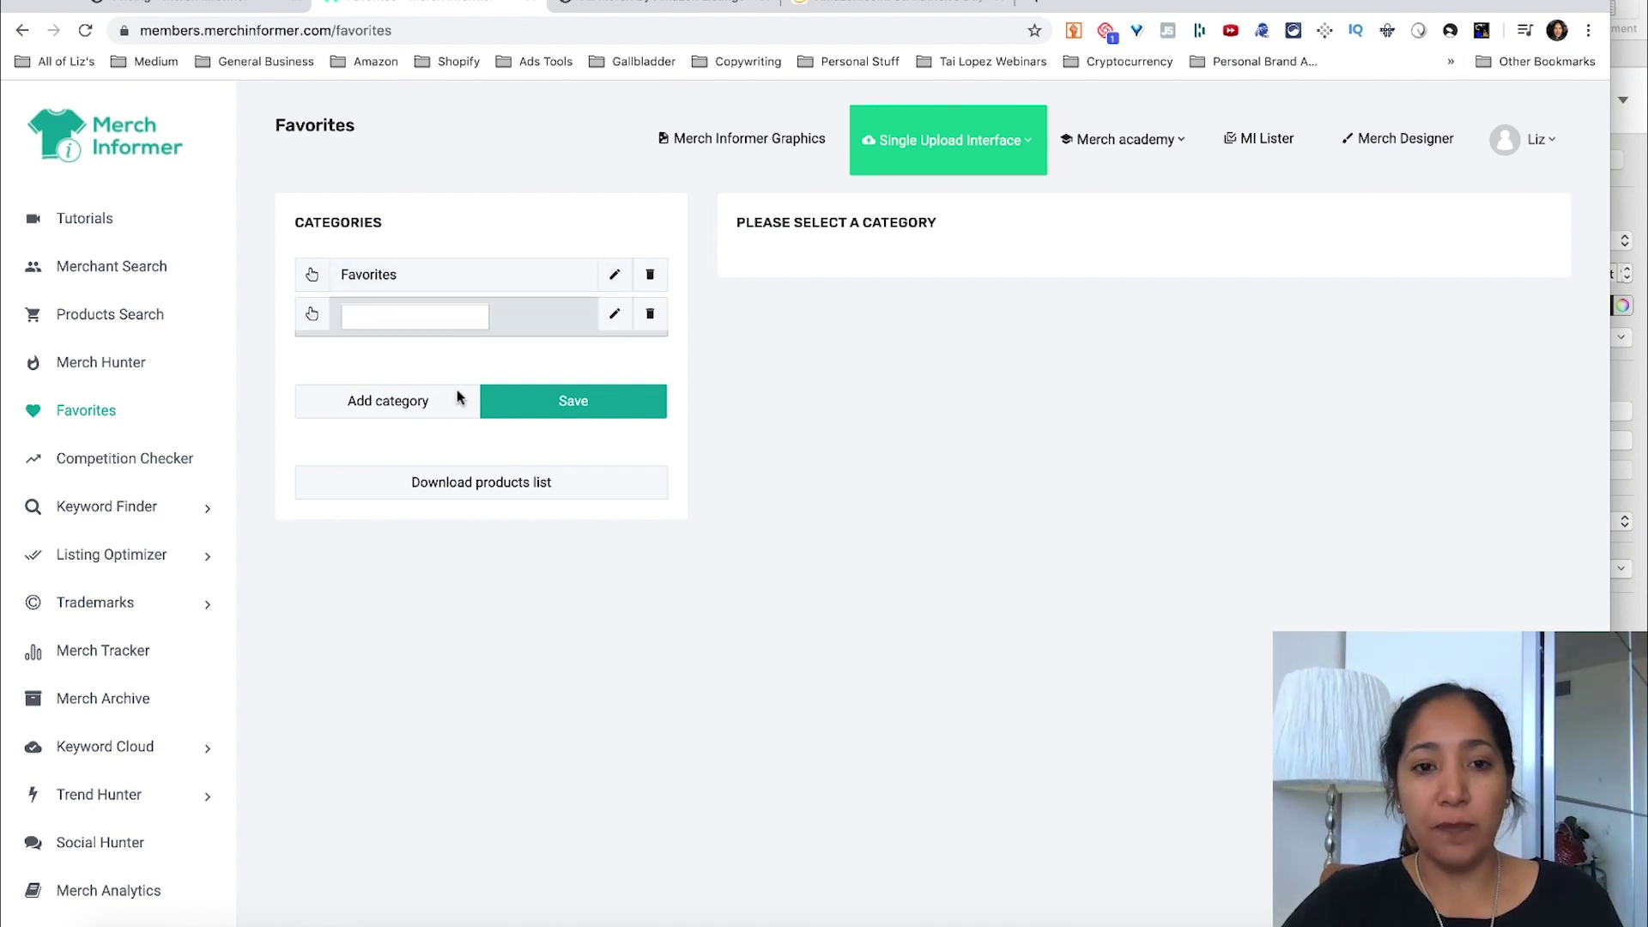
type("St ")
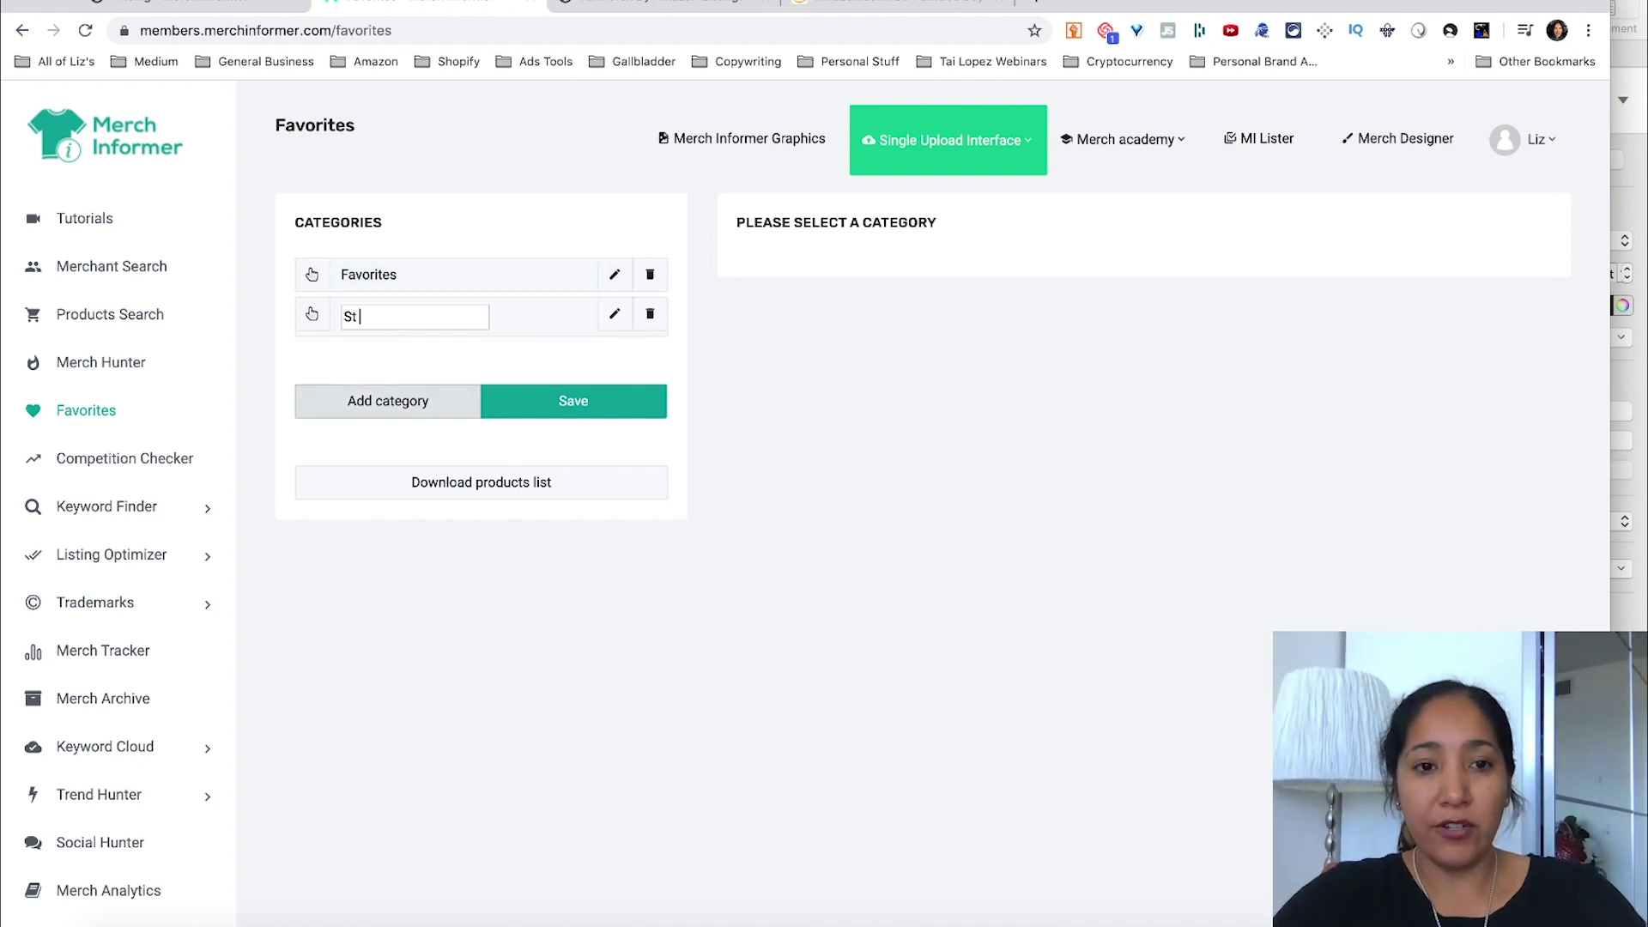
type("Patricks  Day")
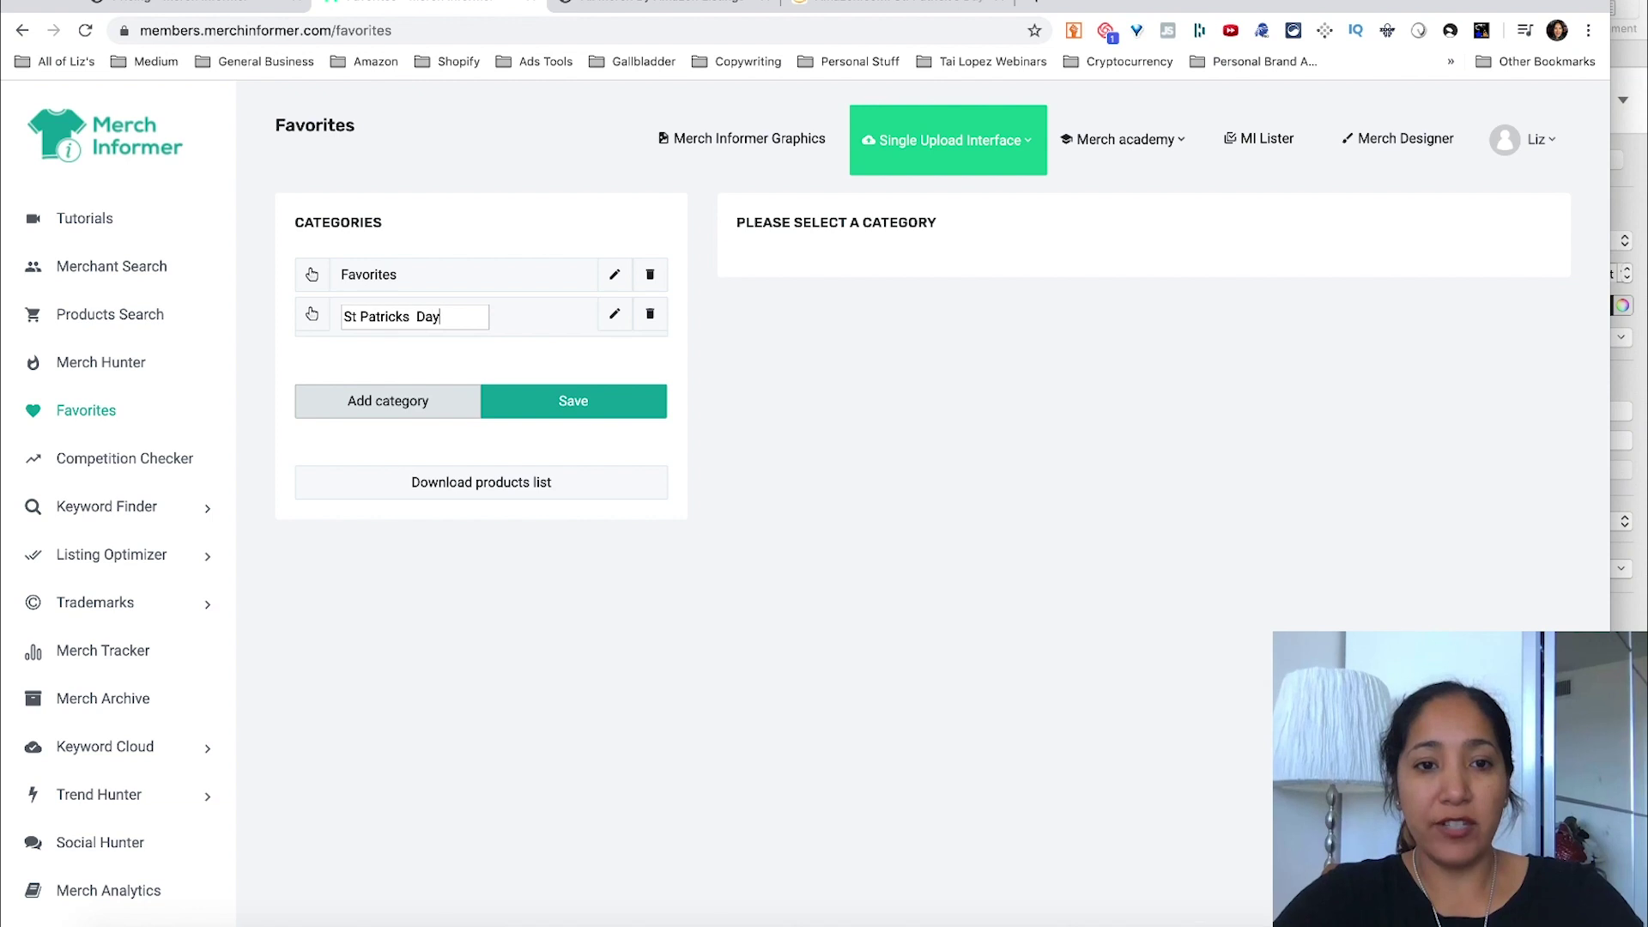
left_click(581, 412)
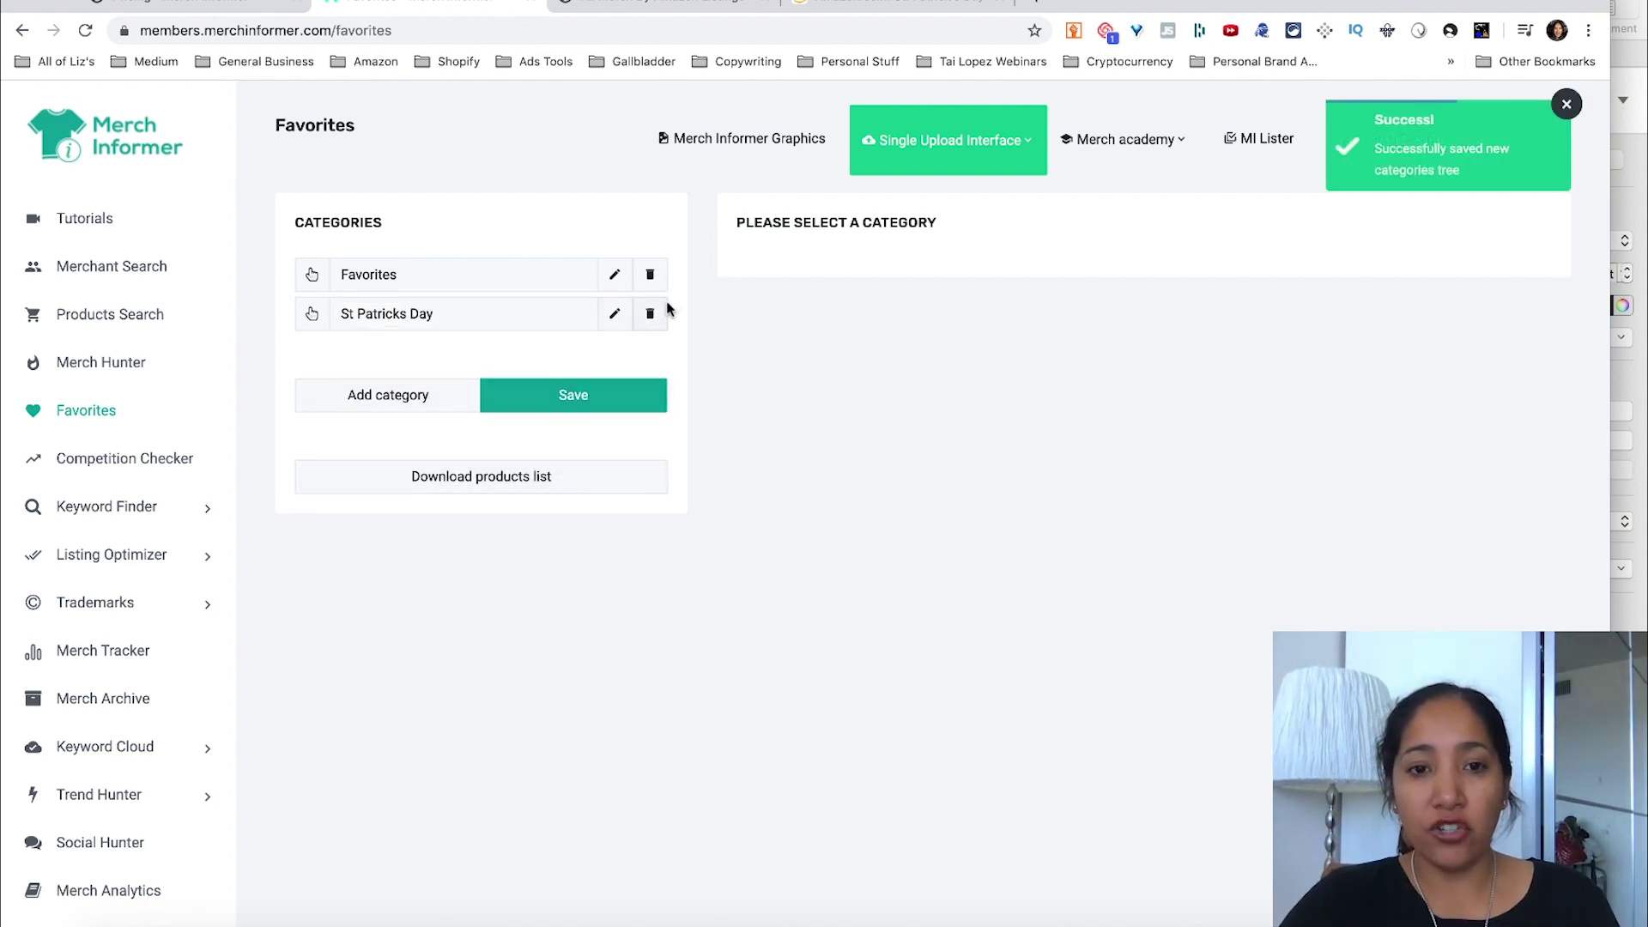
left_click(474, 494)
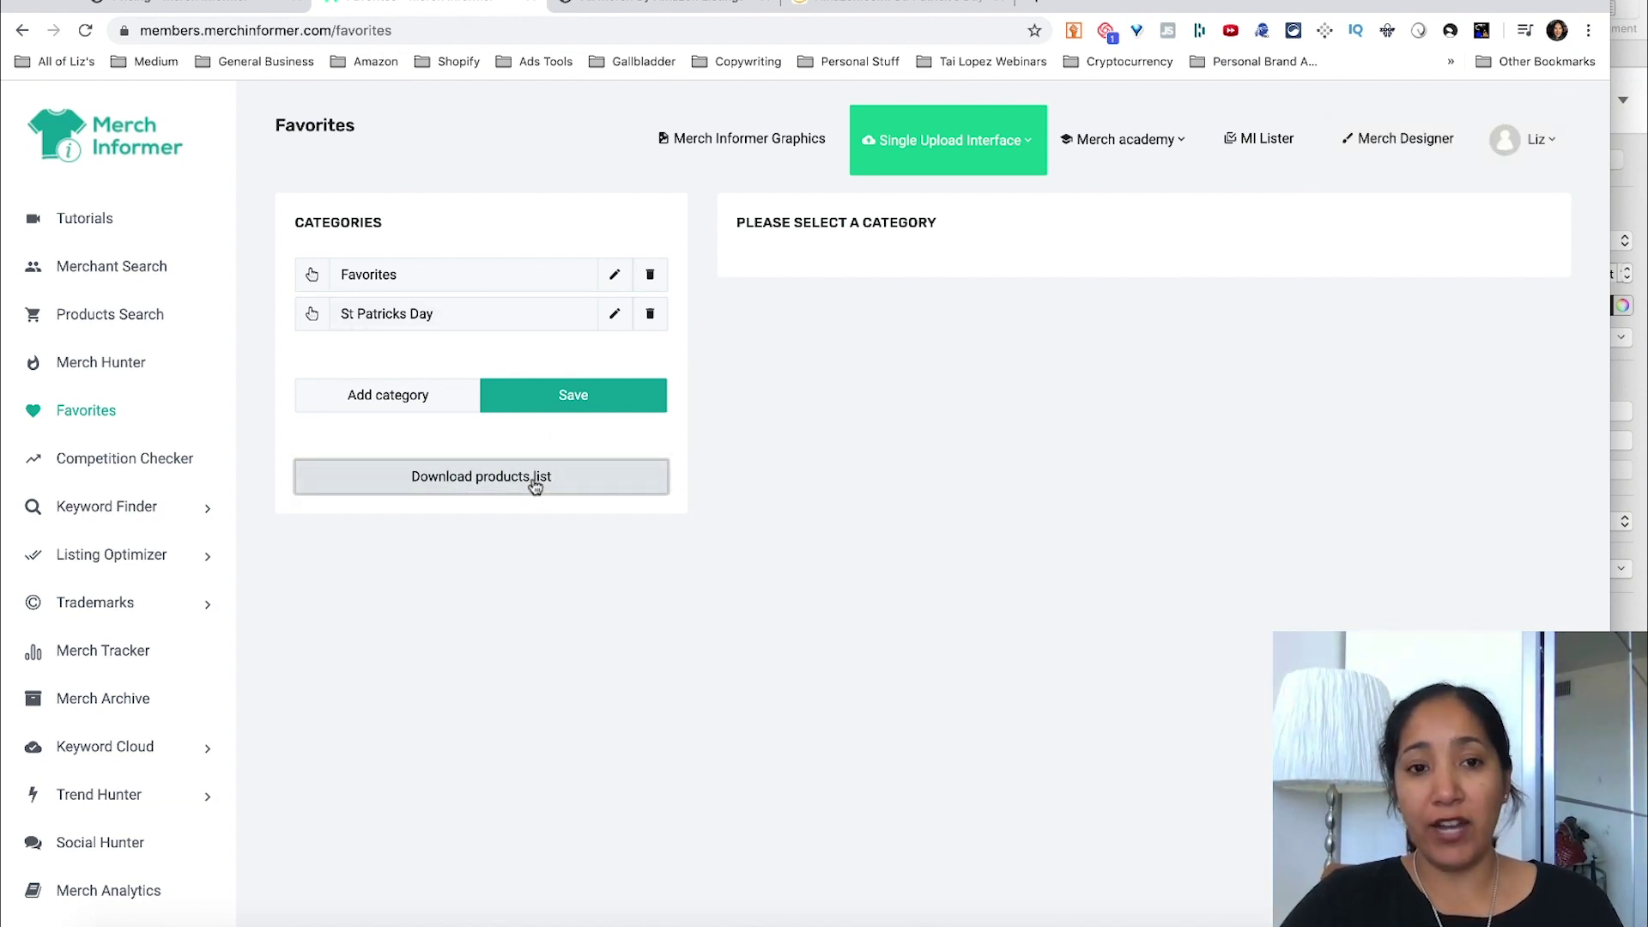
left_click(372, 319)
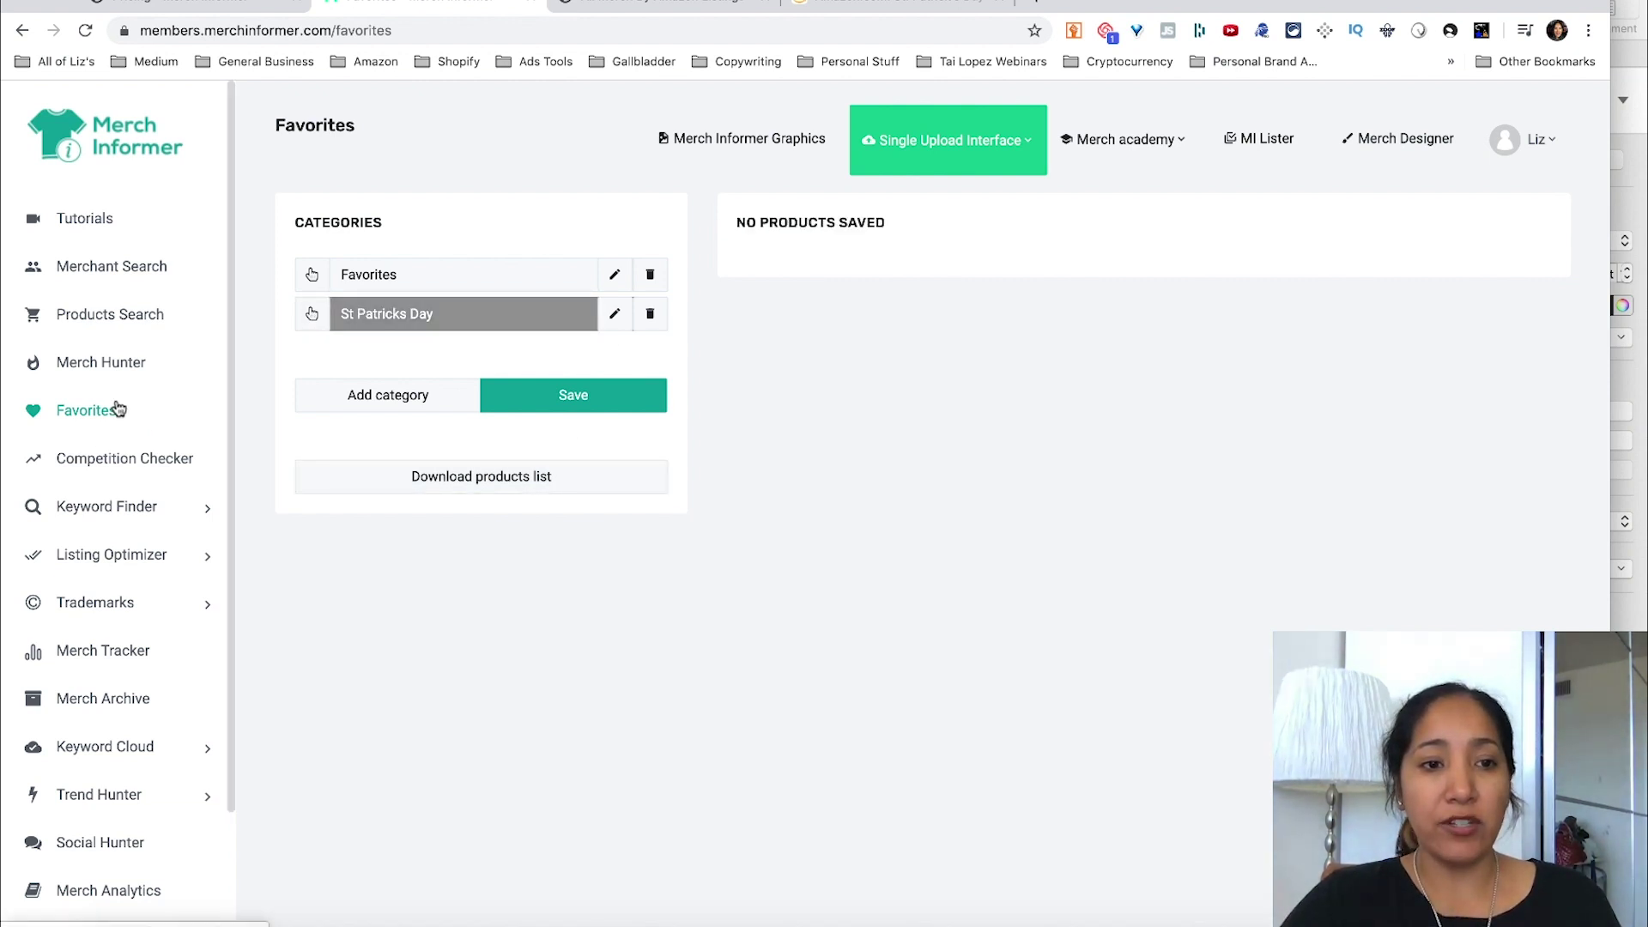
Favorite the Dabbing Leprechaun shirt into the St Patricks Day category from Merchant Search
left_click(110, 273)
scroll(309, 519, "down", 3)
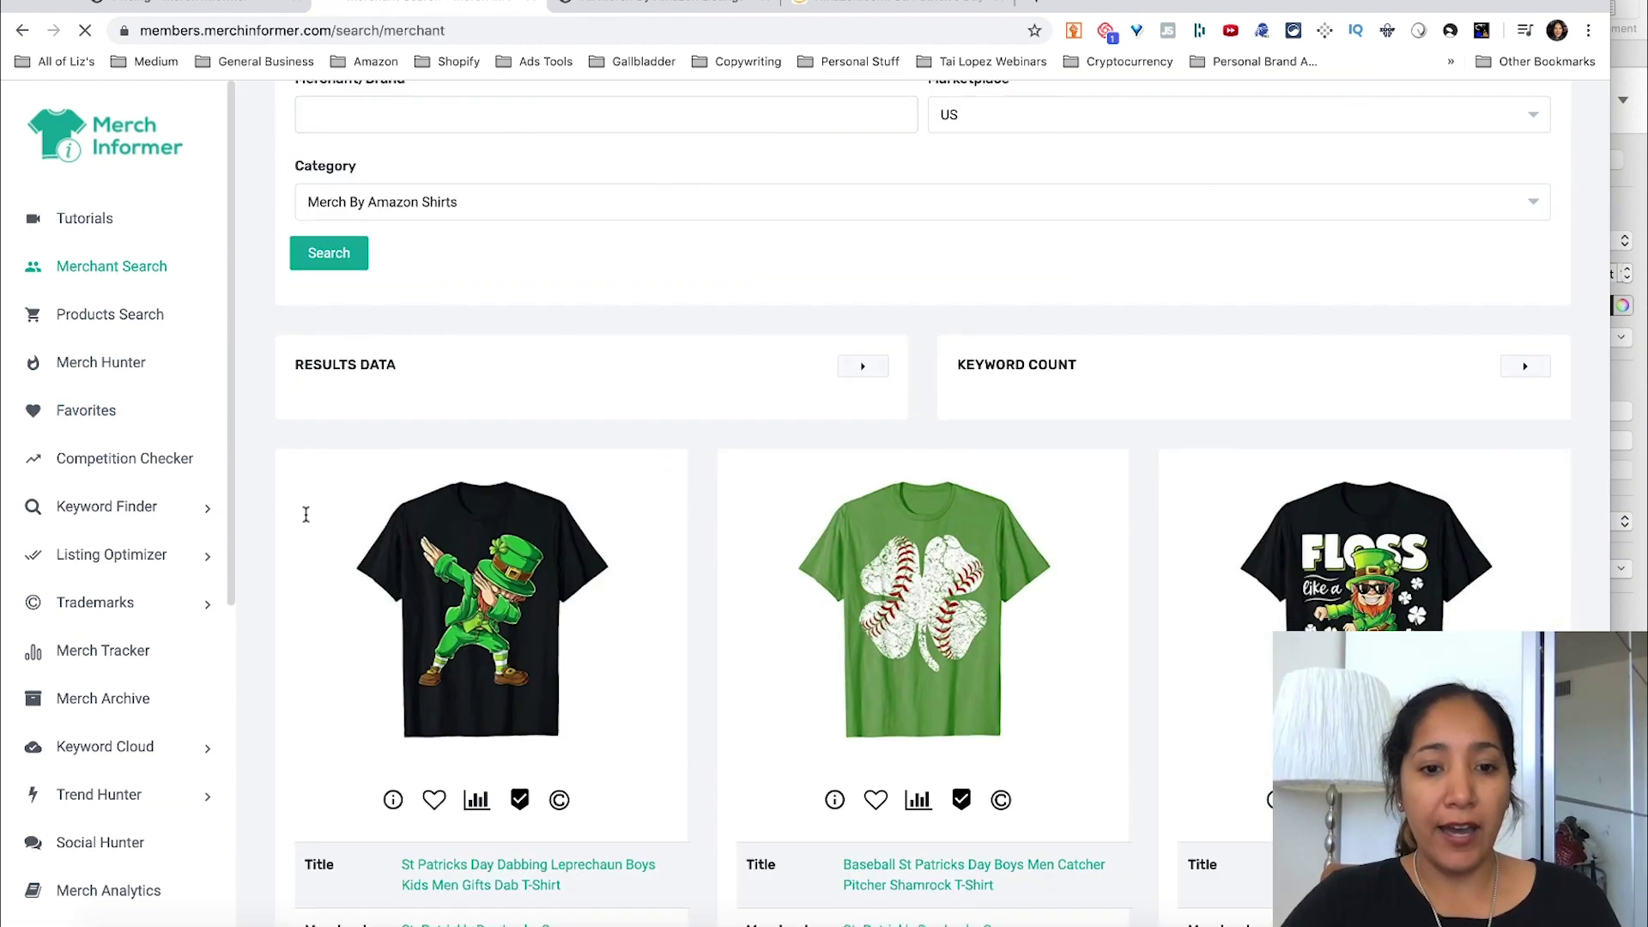
scroll(369, 566, "down", 2)
left_click(431, 627)
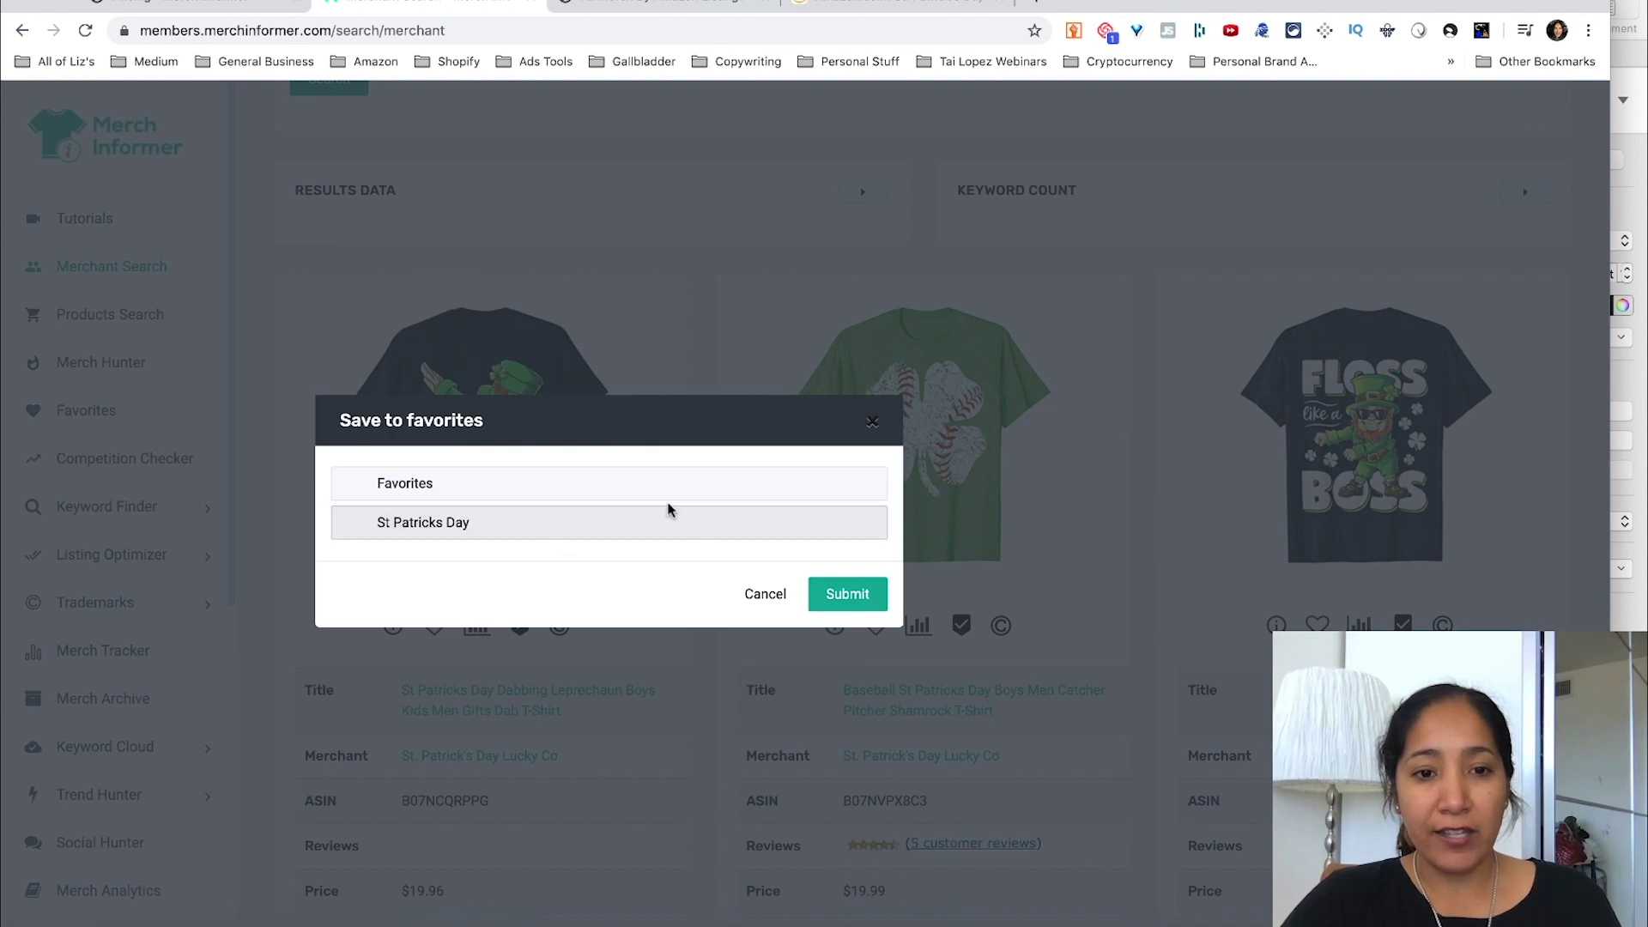
left_click(672, 524)
left_click(855, 599)
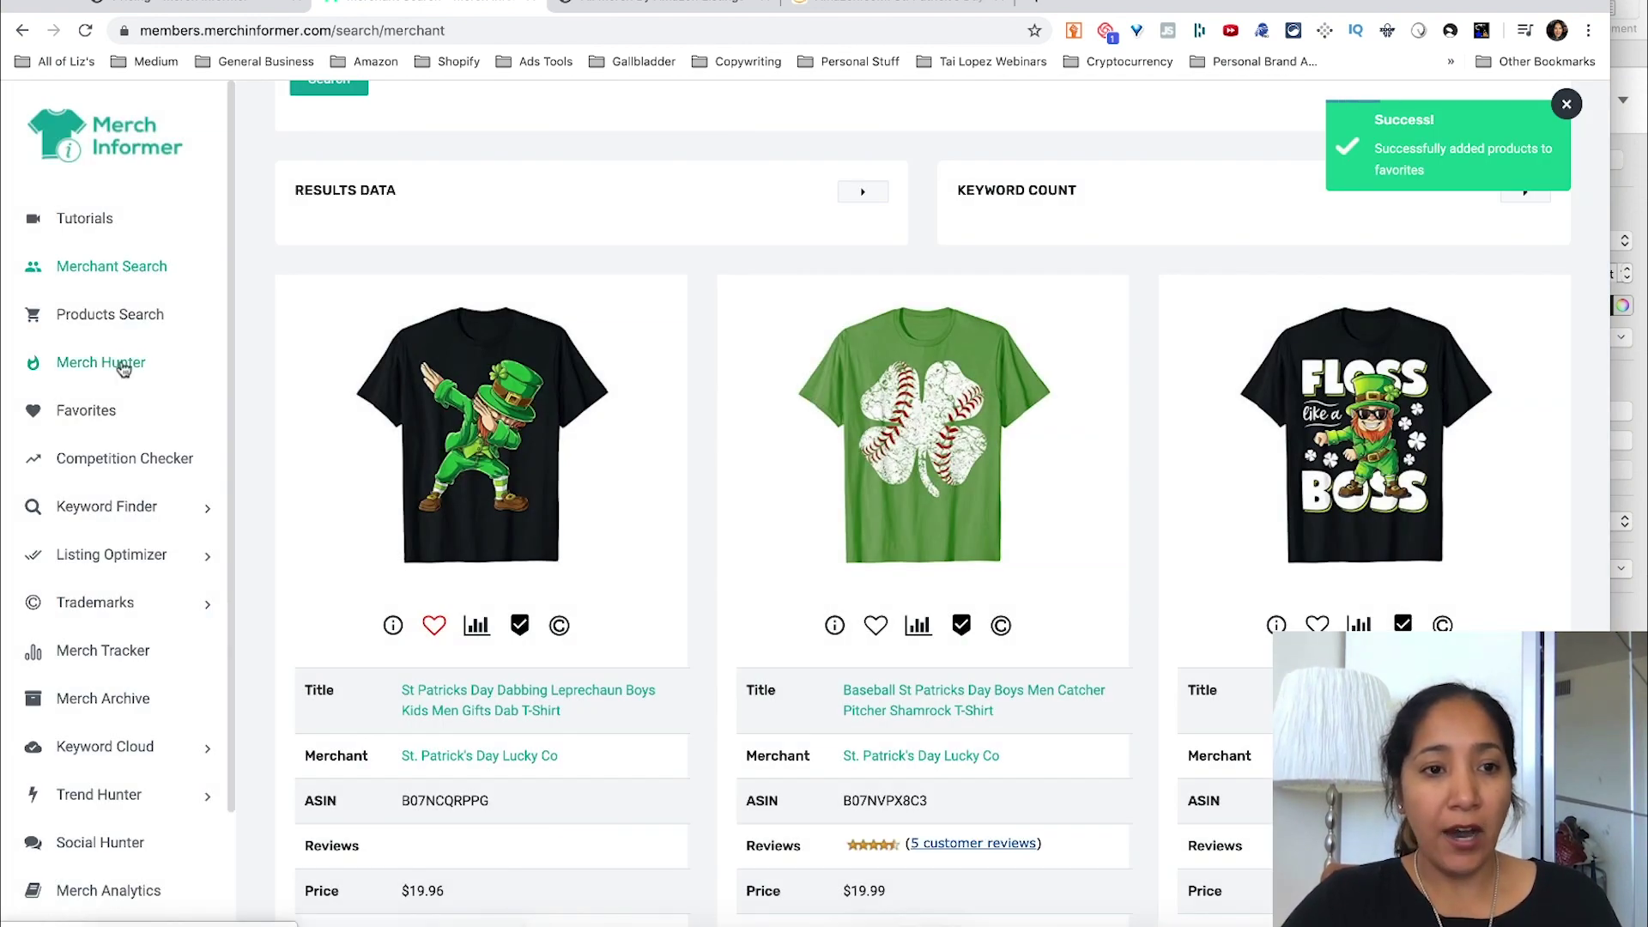
left_click(101, 409)
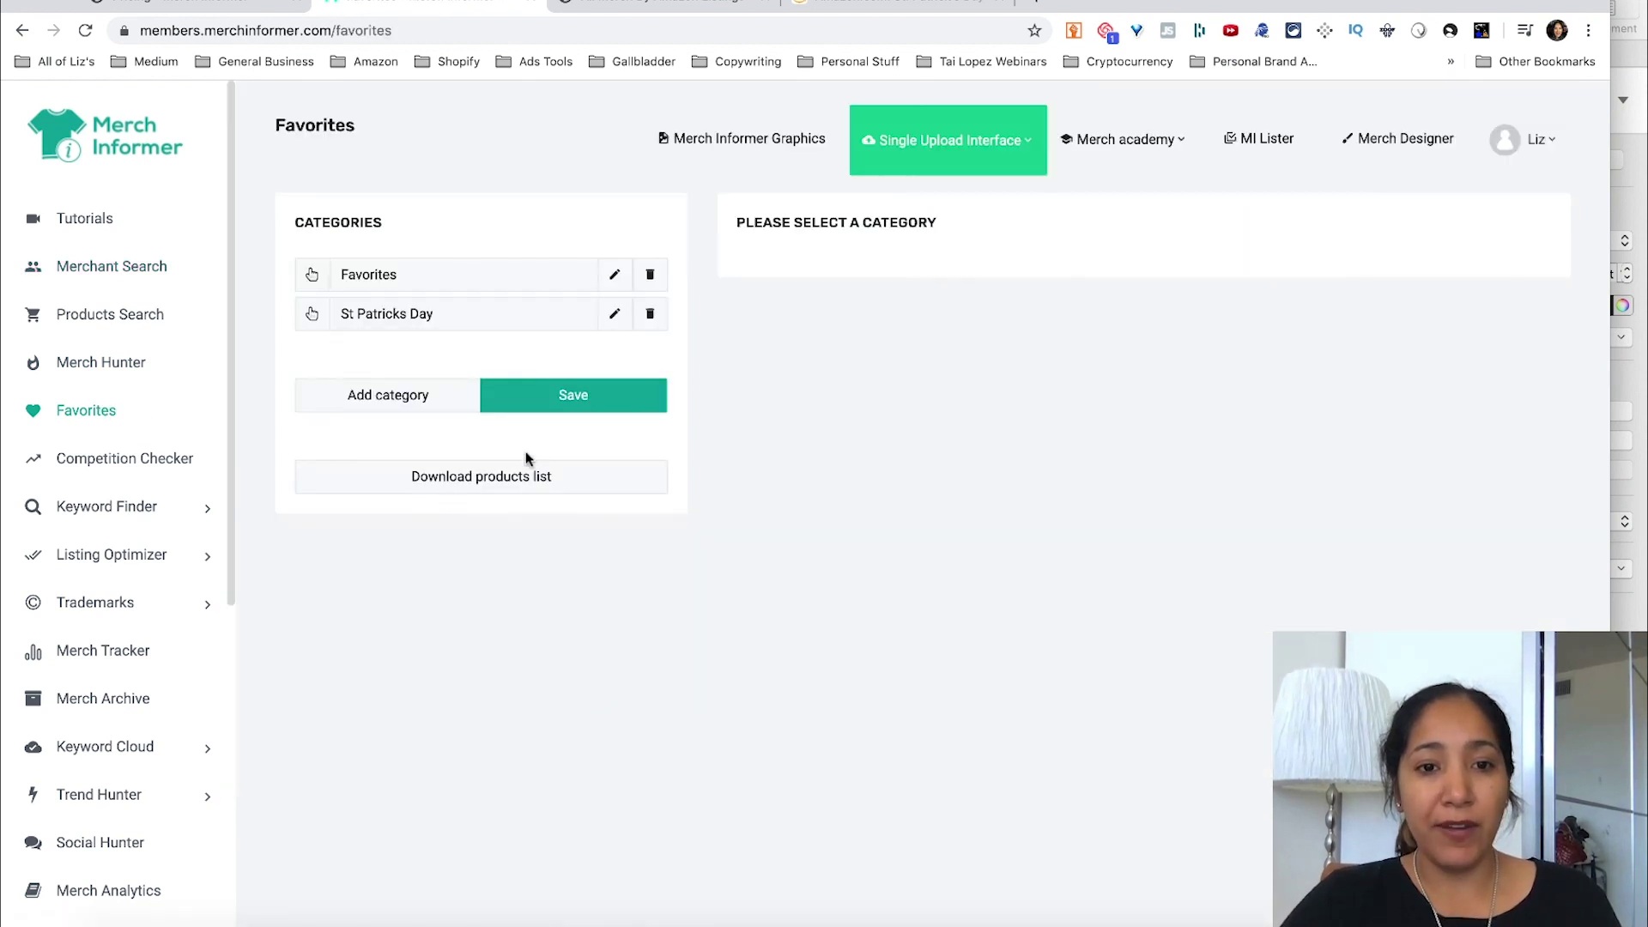
Download the St Patricks Day category's saved products list so it opens as a spreadsheet
left_click(545, 317)
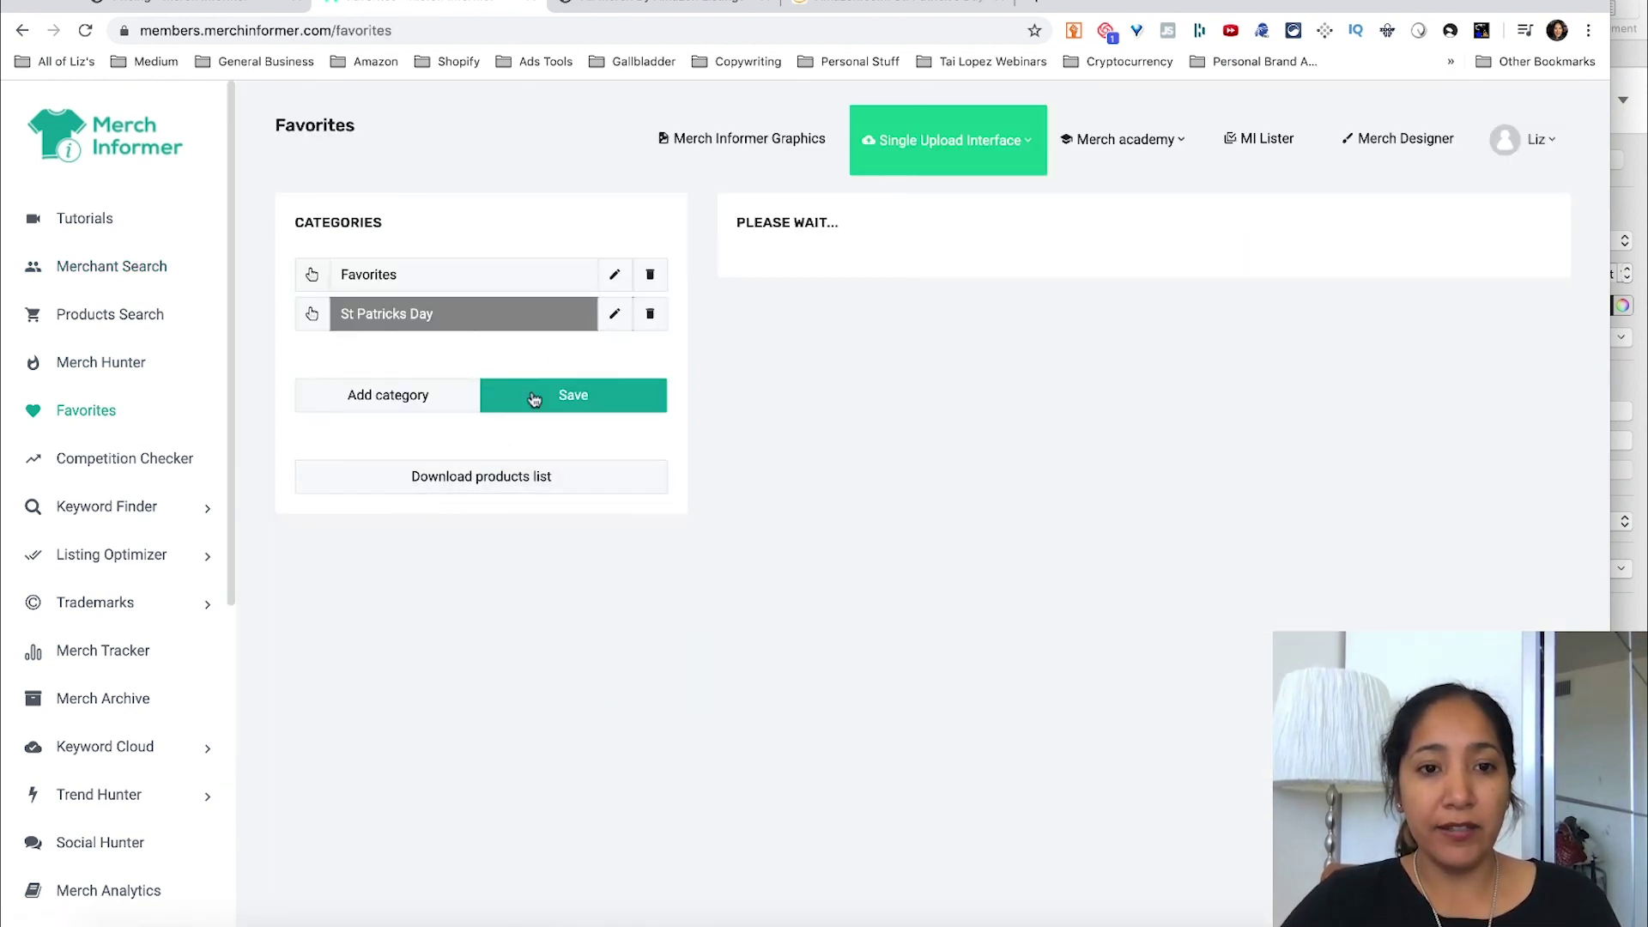
left_click(510, 477)
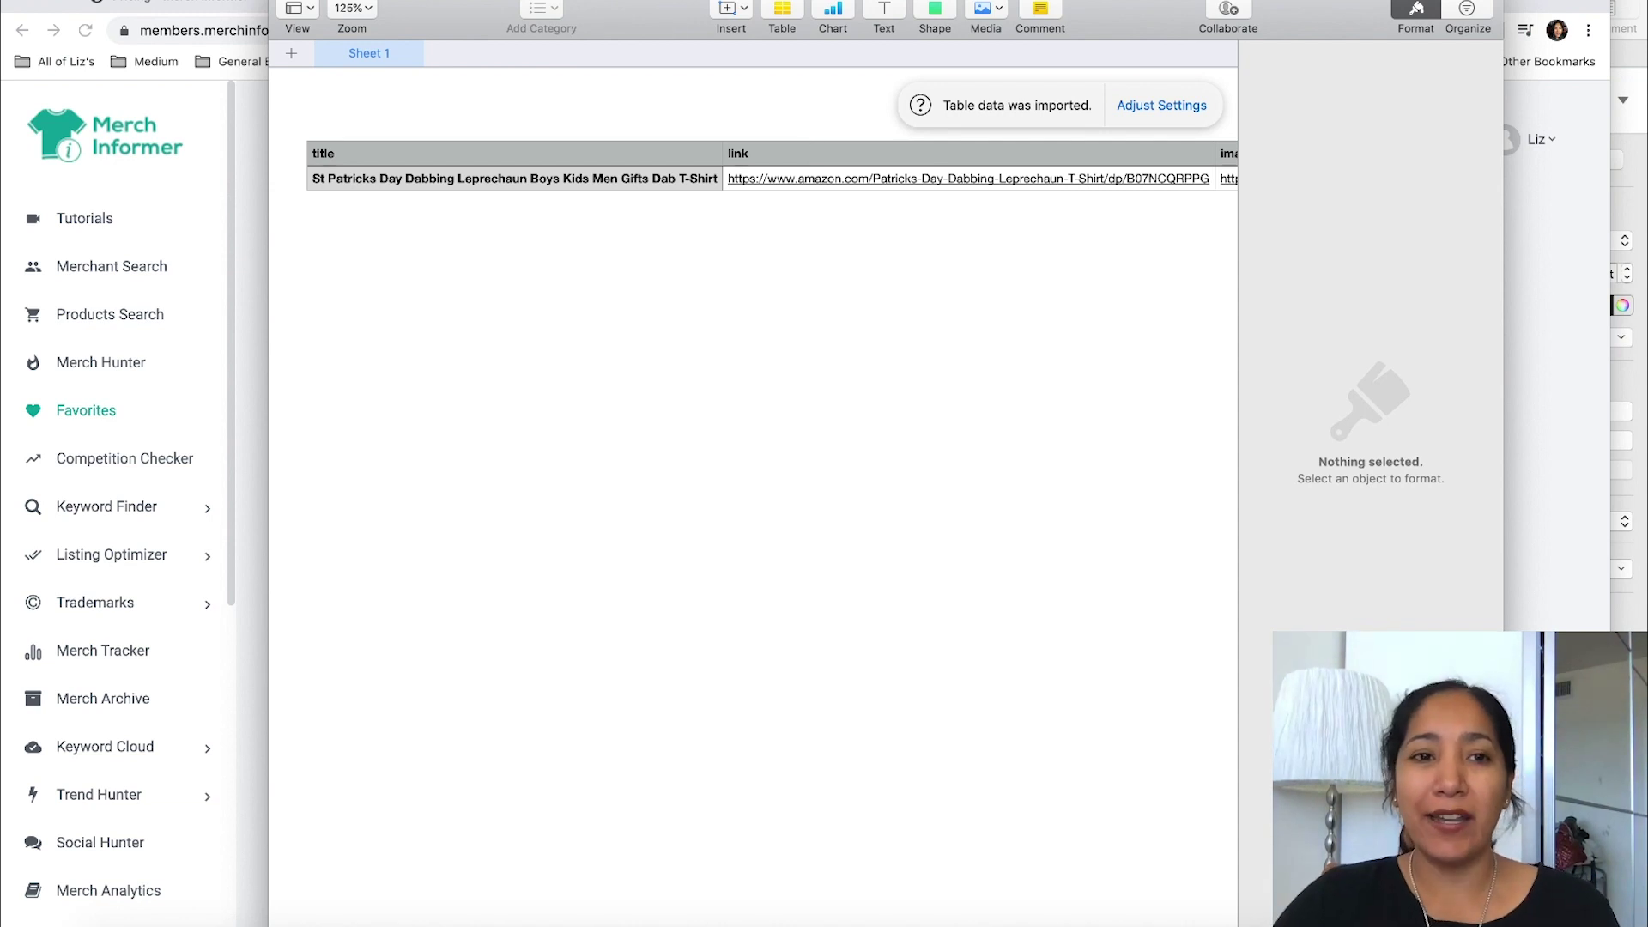
Leave the Numbers spreadsheet and return to Merch Informer's Favorites page in the browser
key("super+Tab")
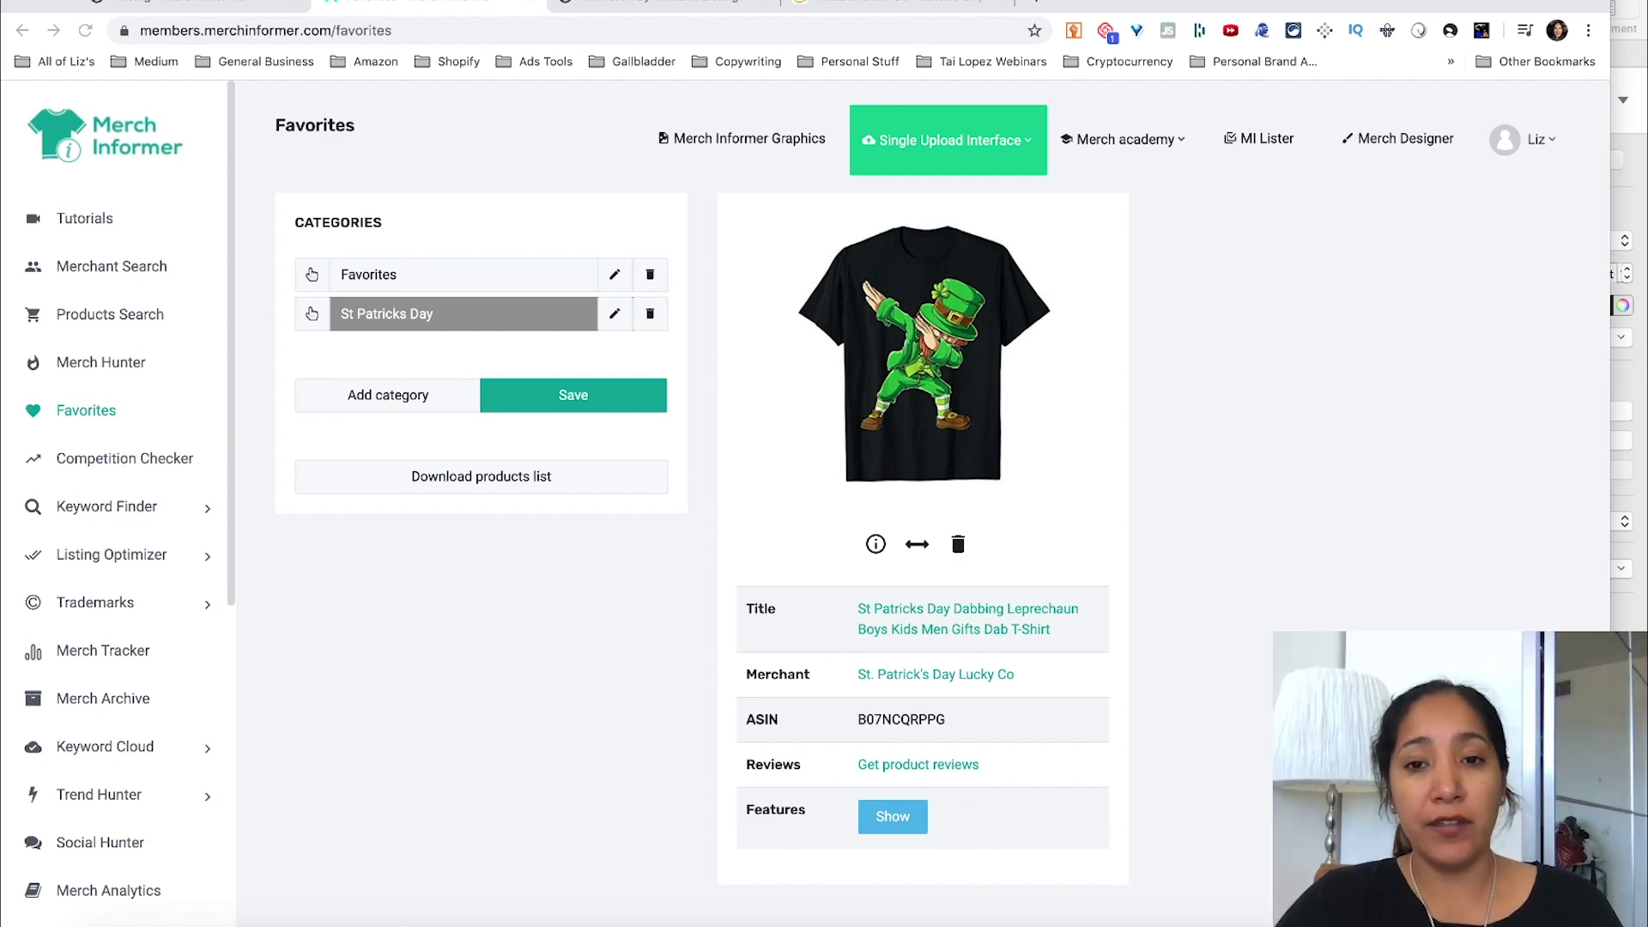
Run Competition Checker on 'st patricks day' and scroll to its A-grade match counts
left_click(128, 459)
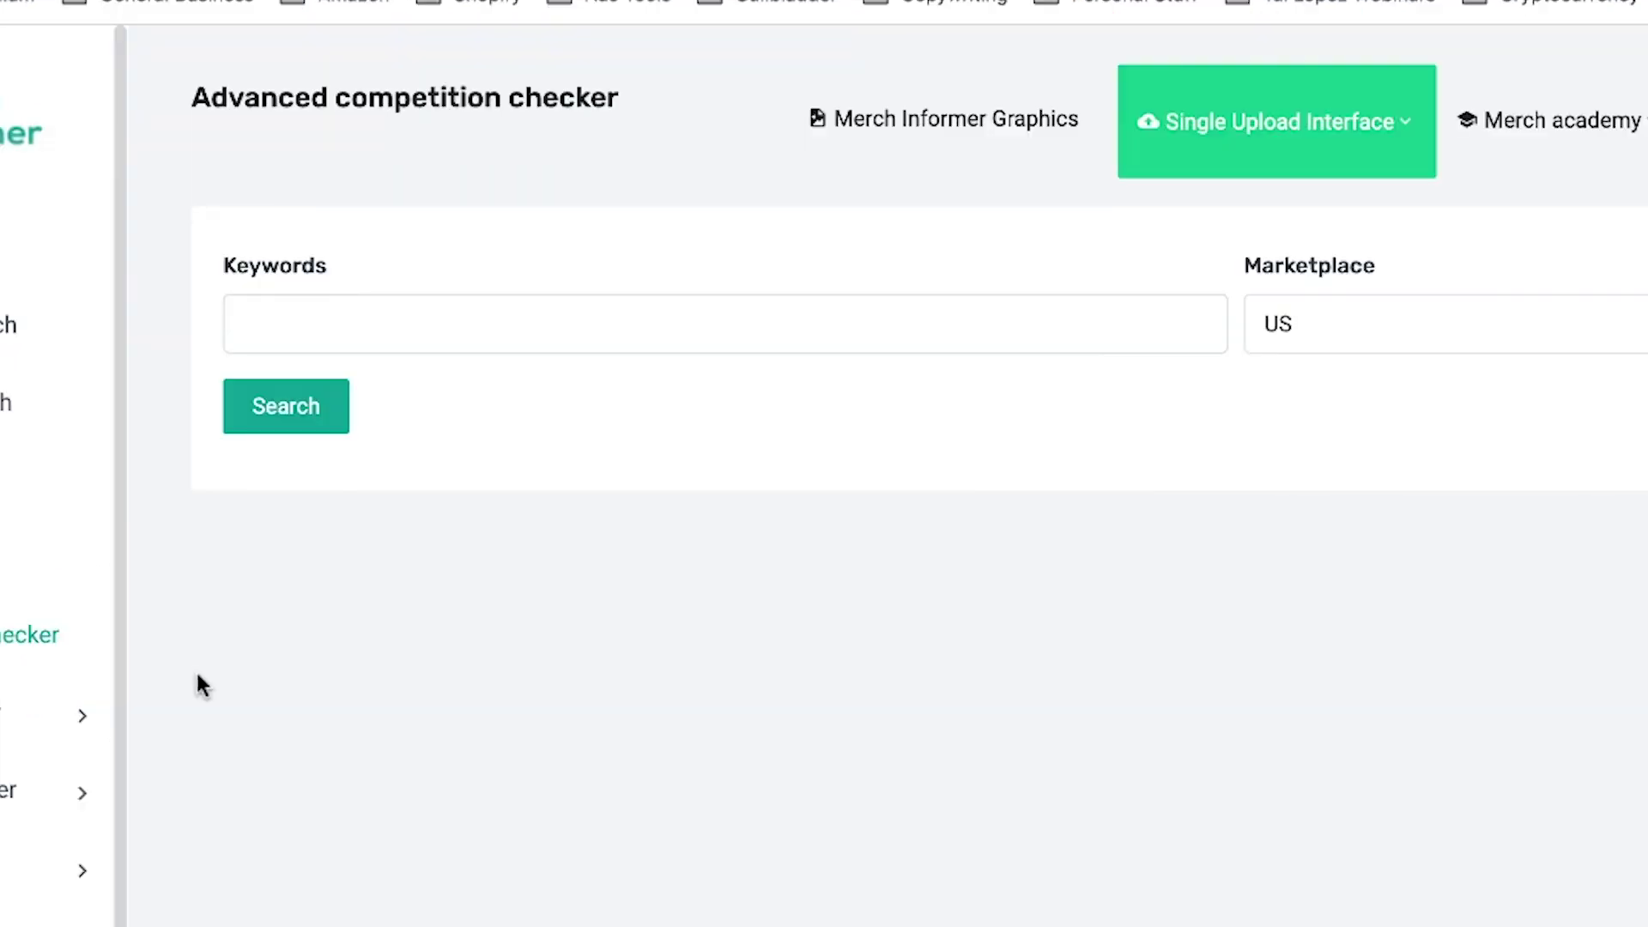
left_click(674, 341)
type("st patr")
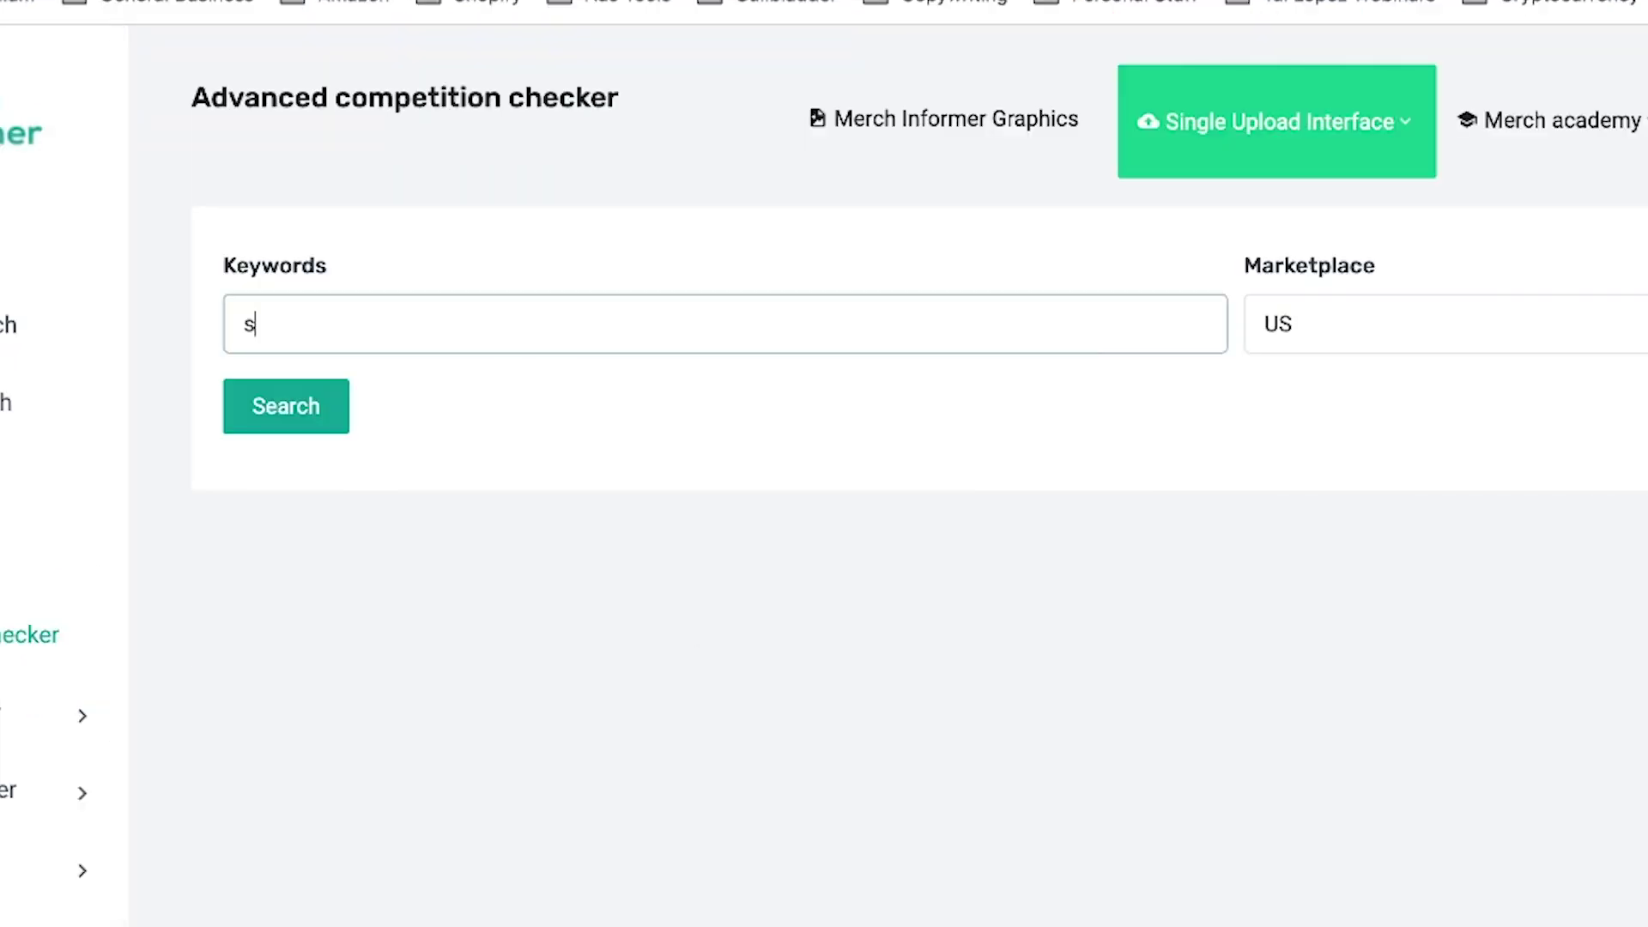
type("icks day")
left_click(337, 405)
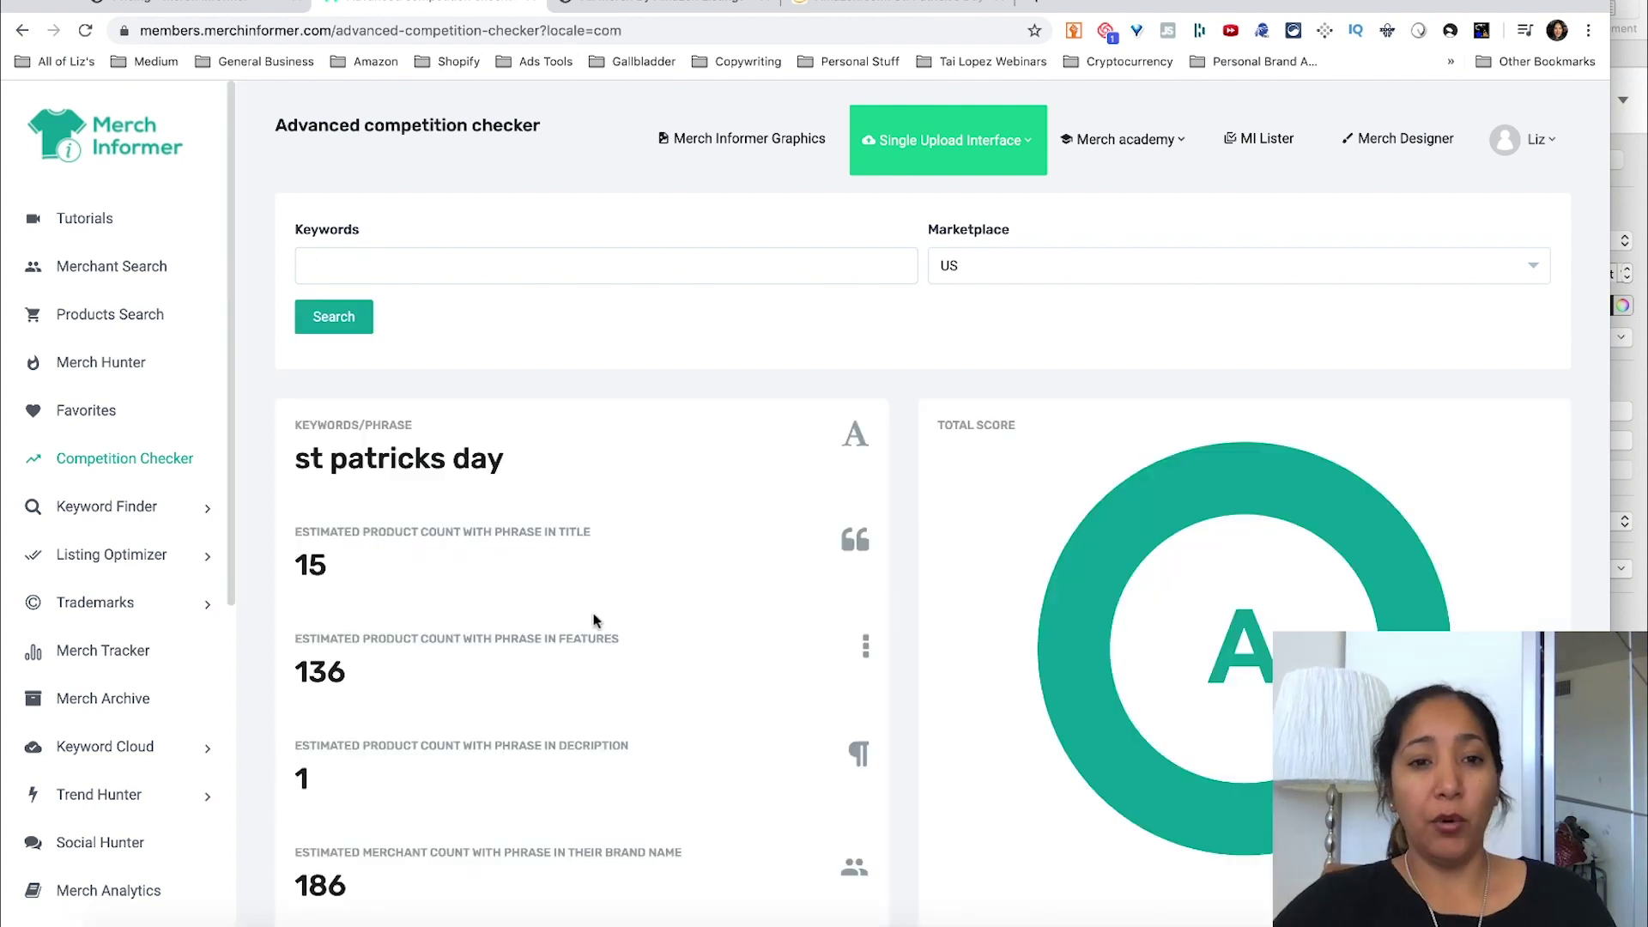
scroll(491, 660, "down", 3)
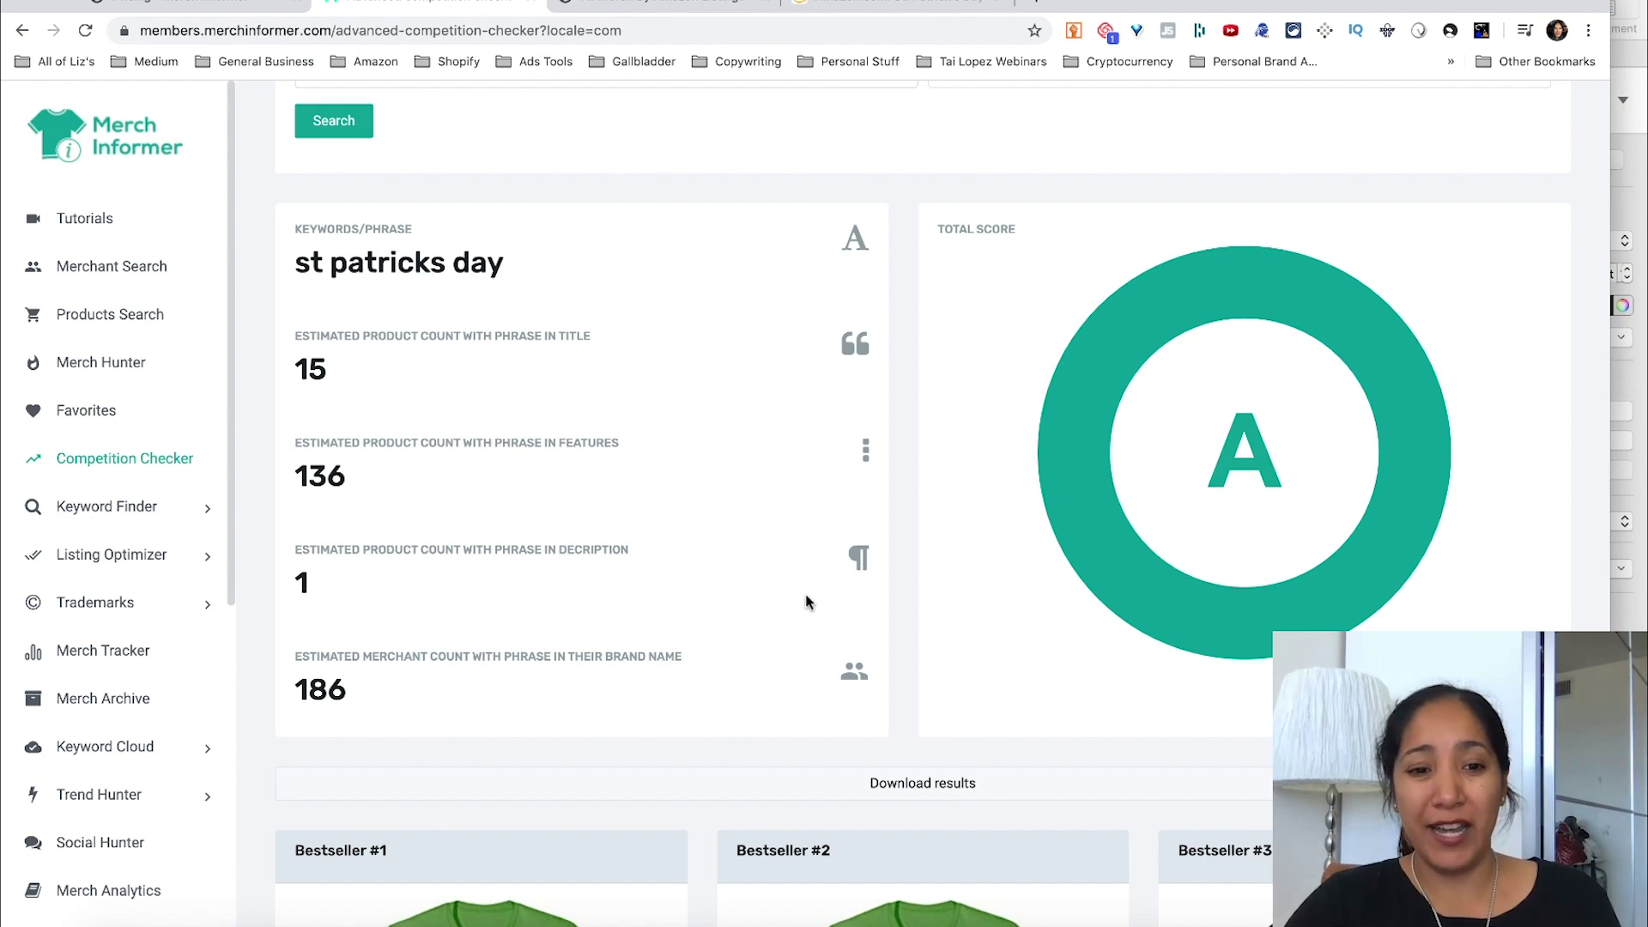
scroll(795, 603, "down", 2)
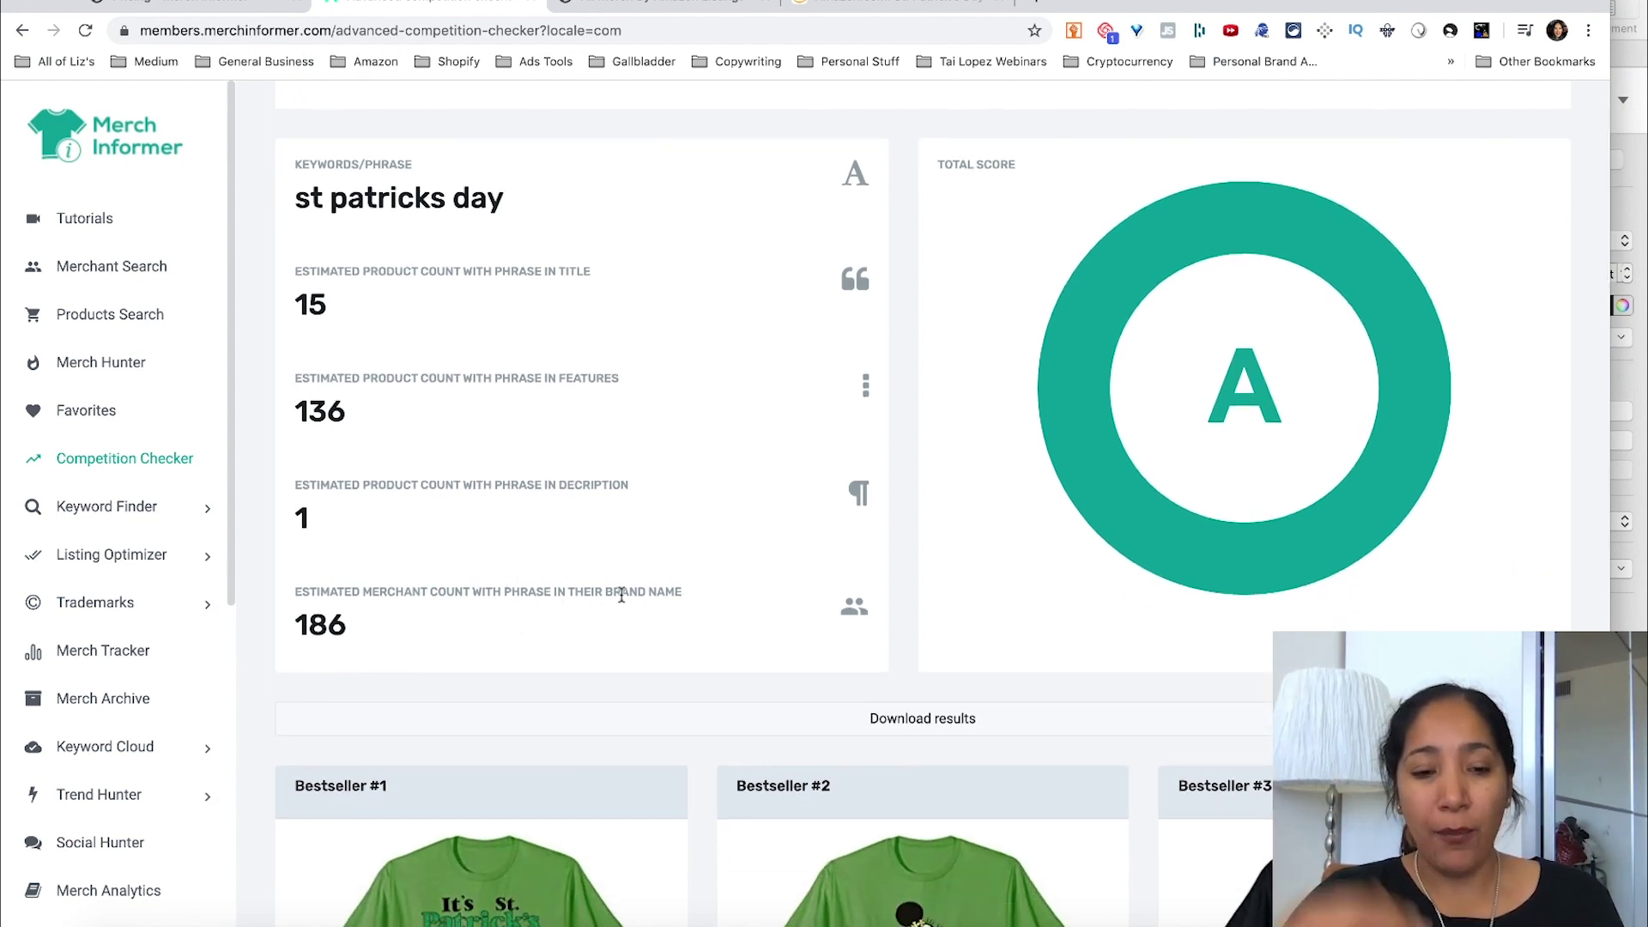
scroll(622, 595, "down", 1)
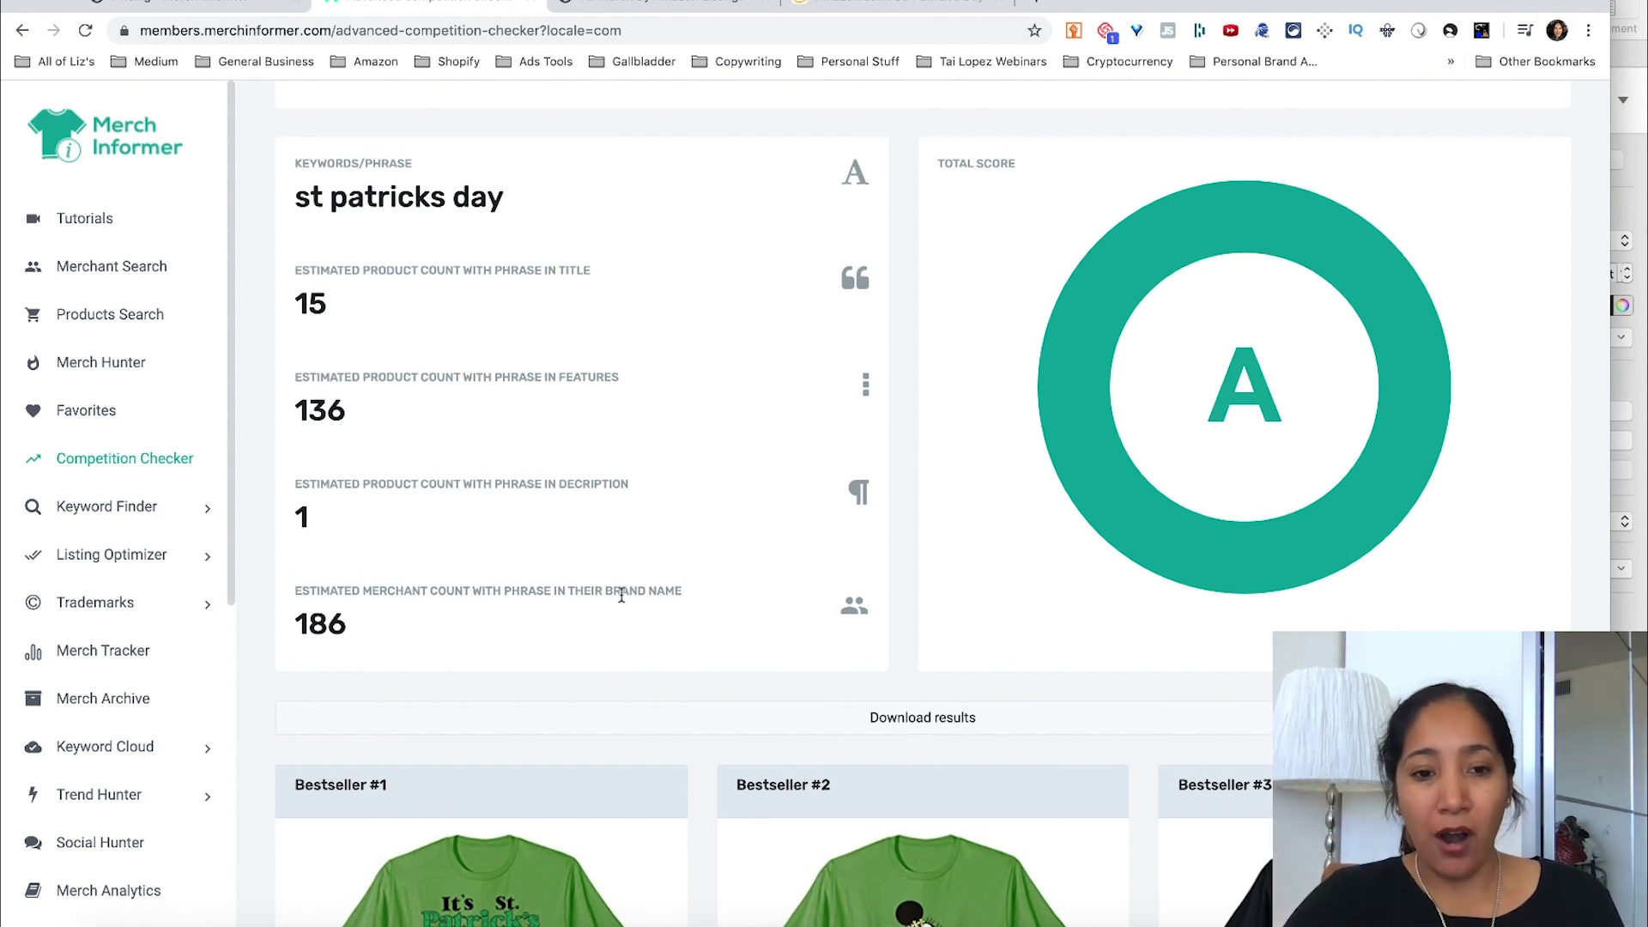
scroll(624, 592, "down", 1)
scroll(577, 559, "down", 2)
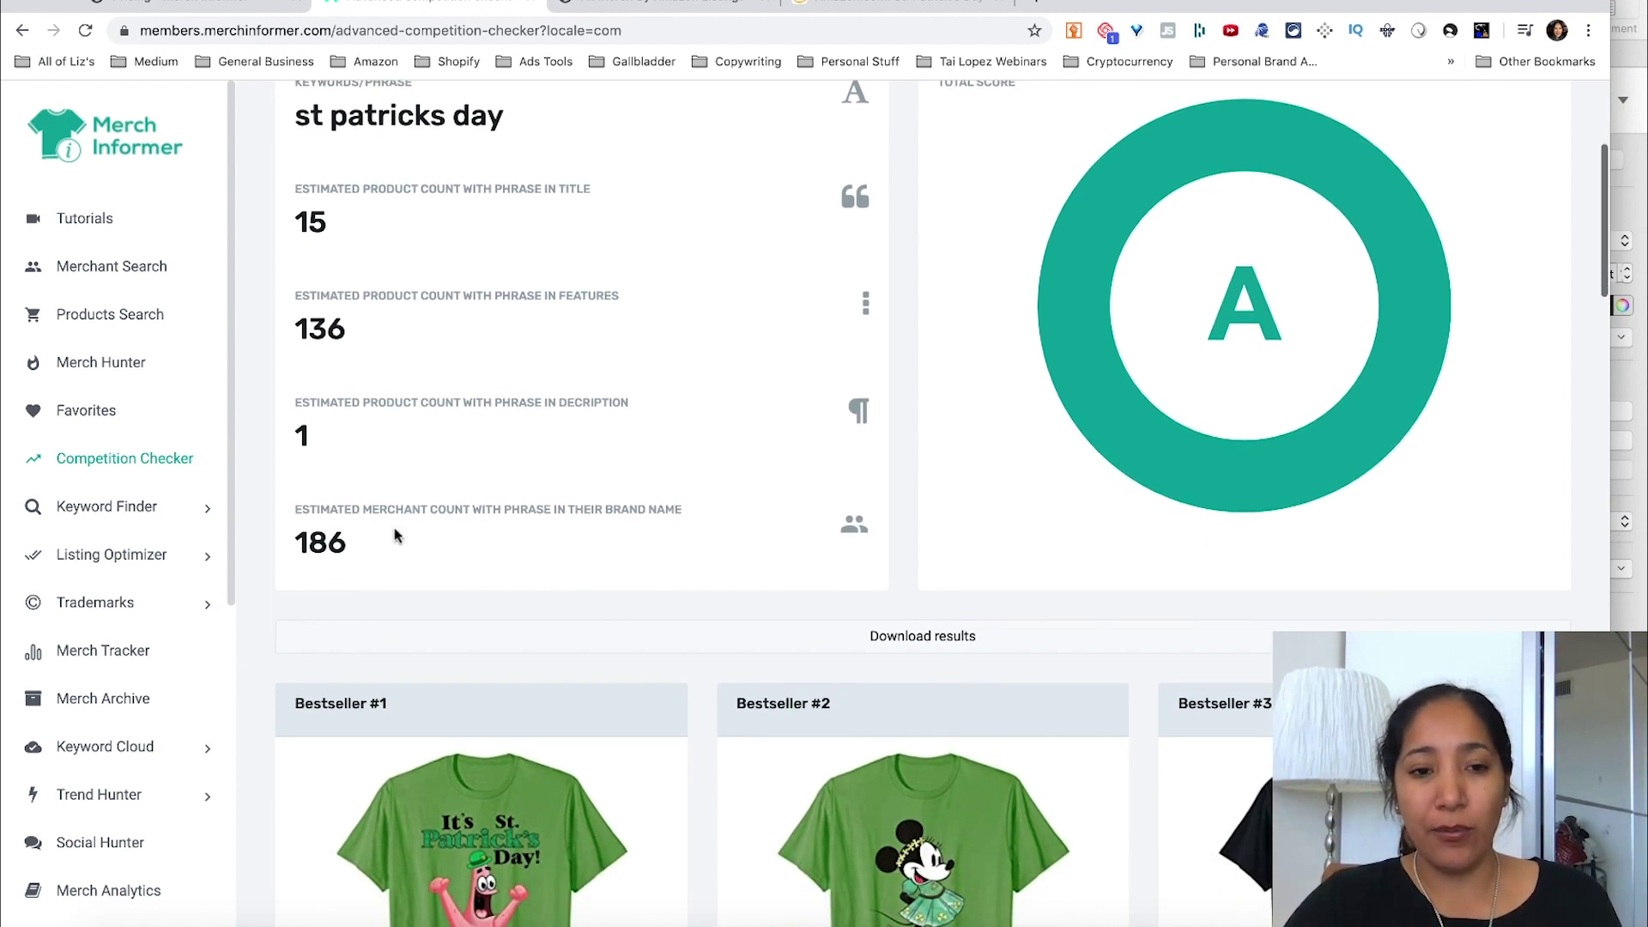
left_click_drag(370, 550, 293, 542)
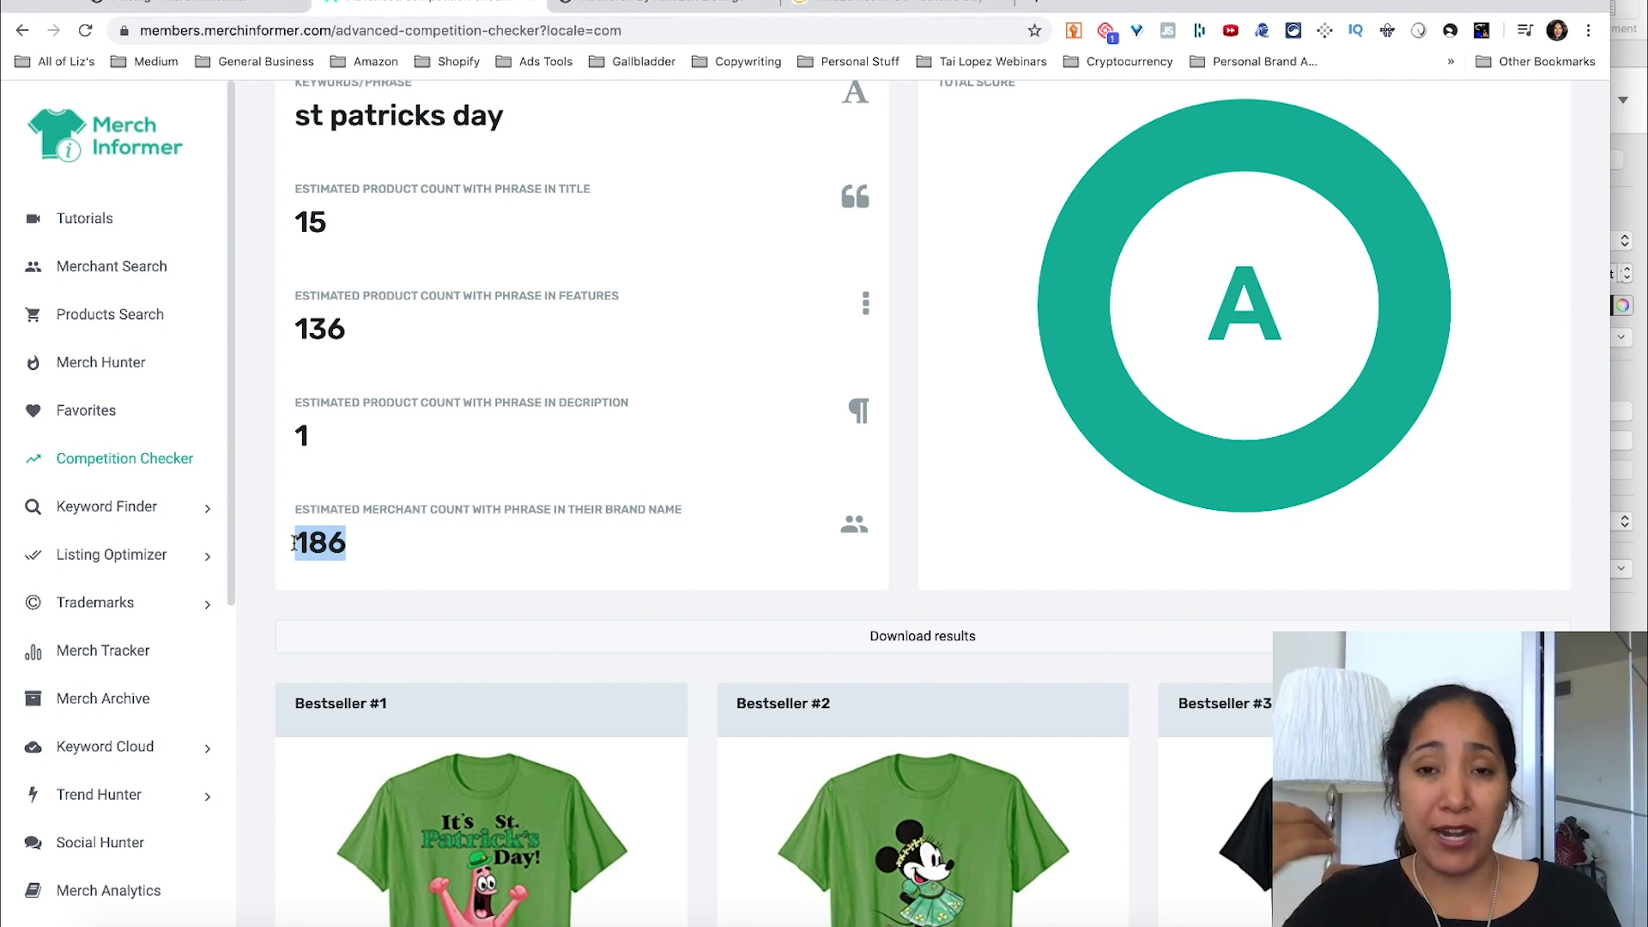
scroll(372, 468, "down", 5)
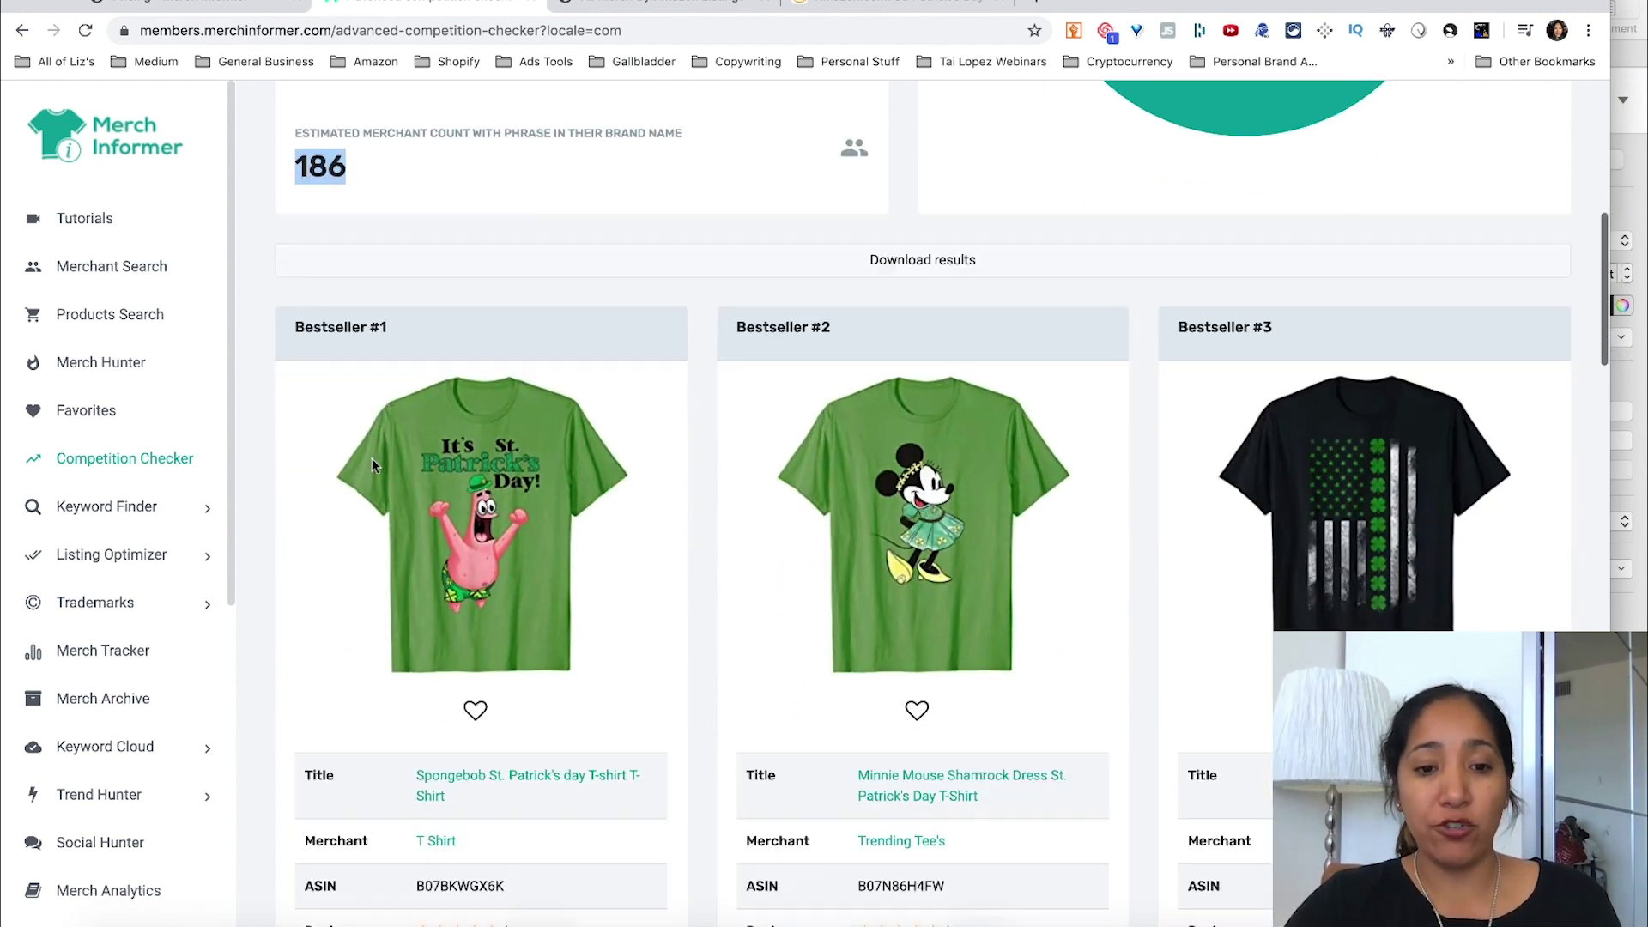
scroll(373, 458, "down", 1)
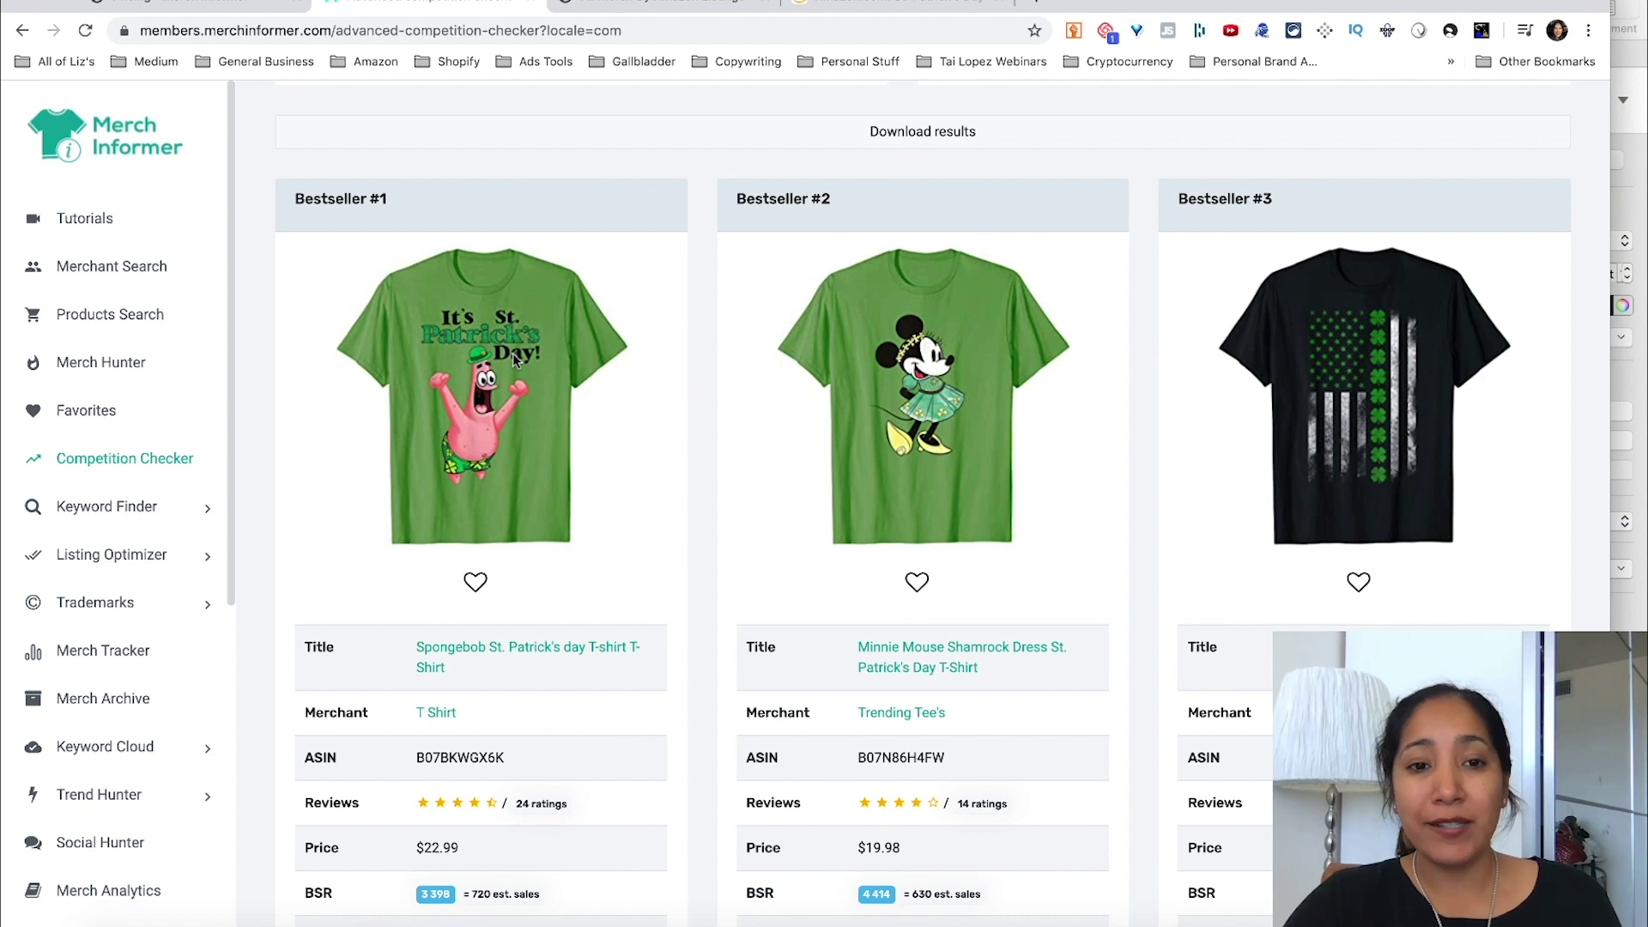
scroll(558, 429, "down", 3)
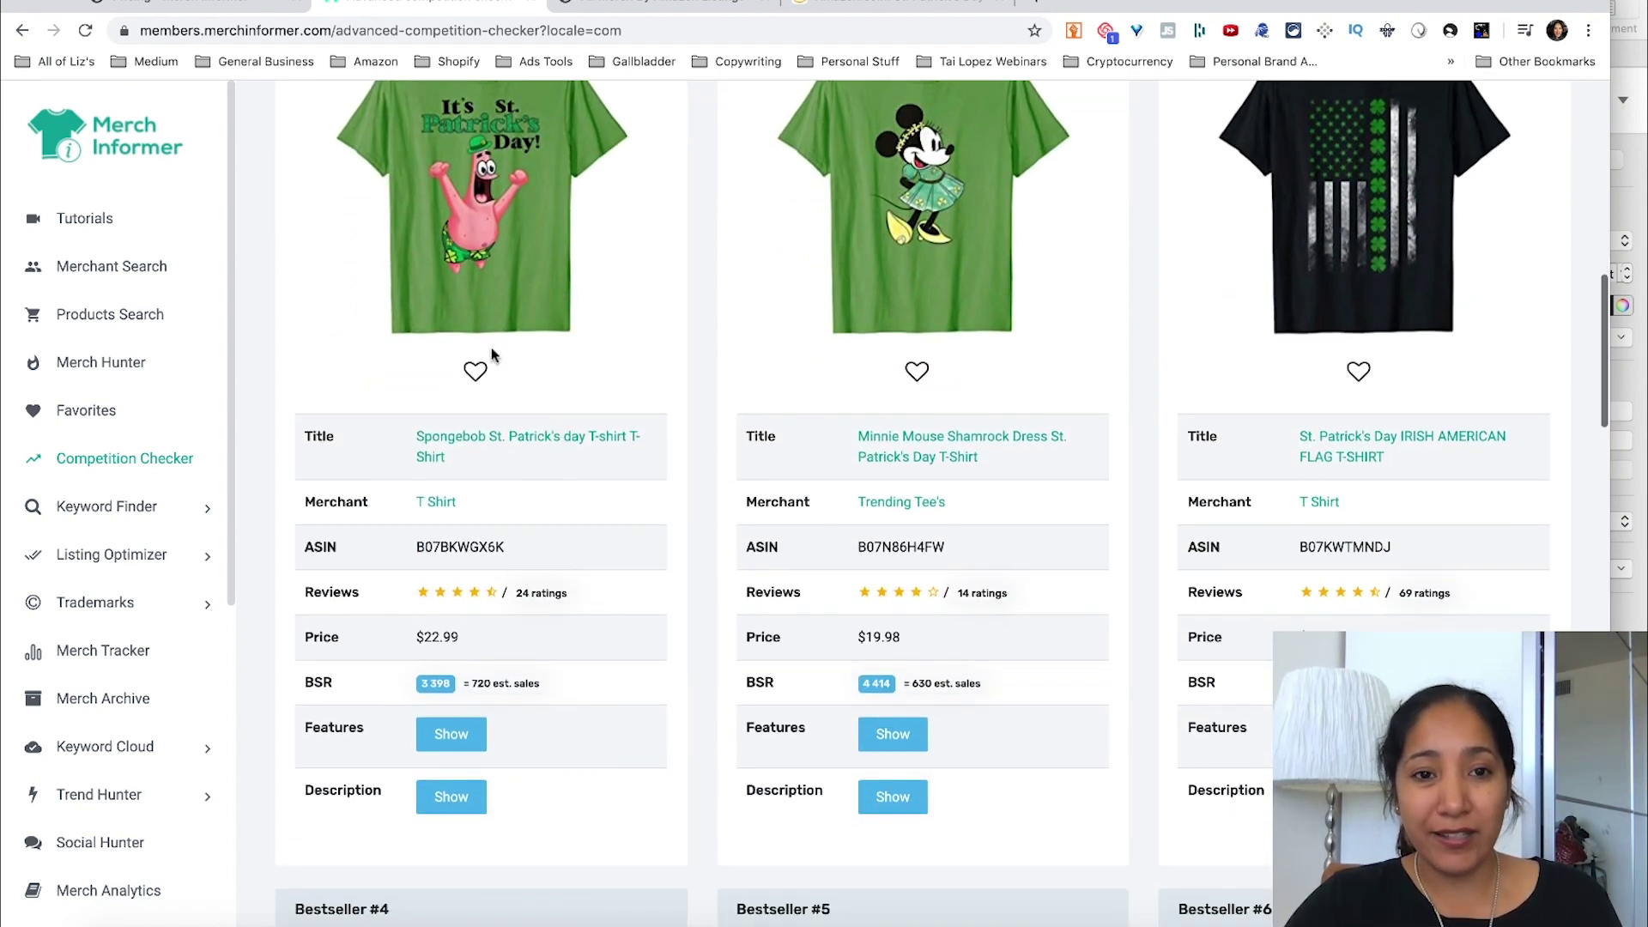
scroll(481, 369, "up", 1)
scroll(609, 429, "down", 6)
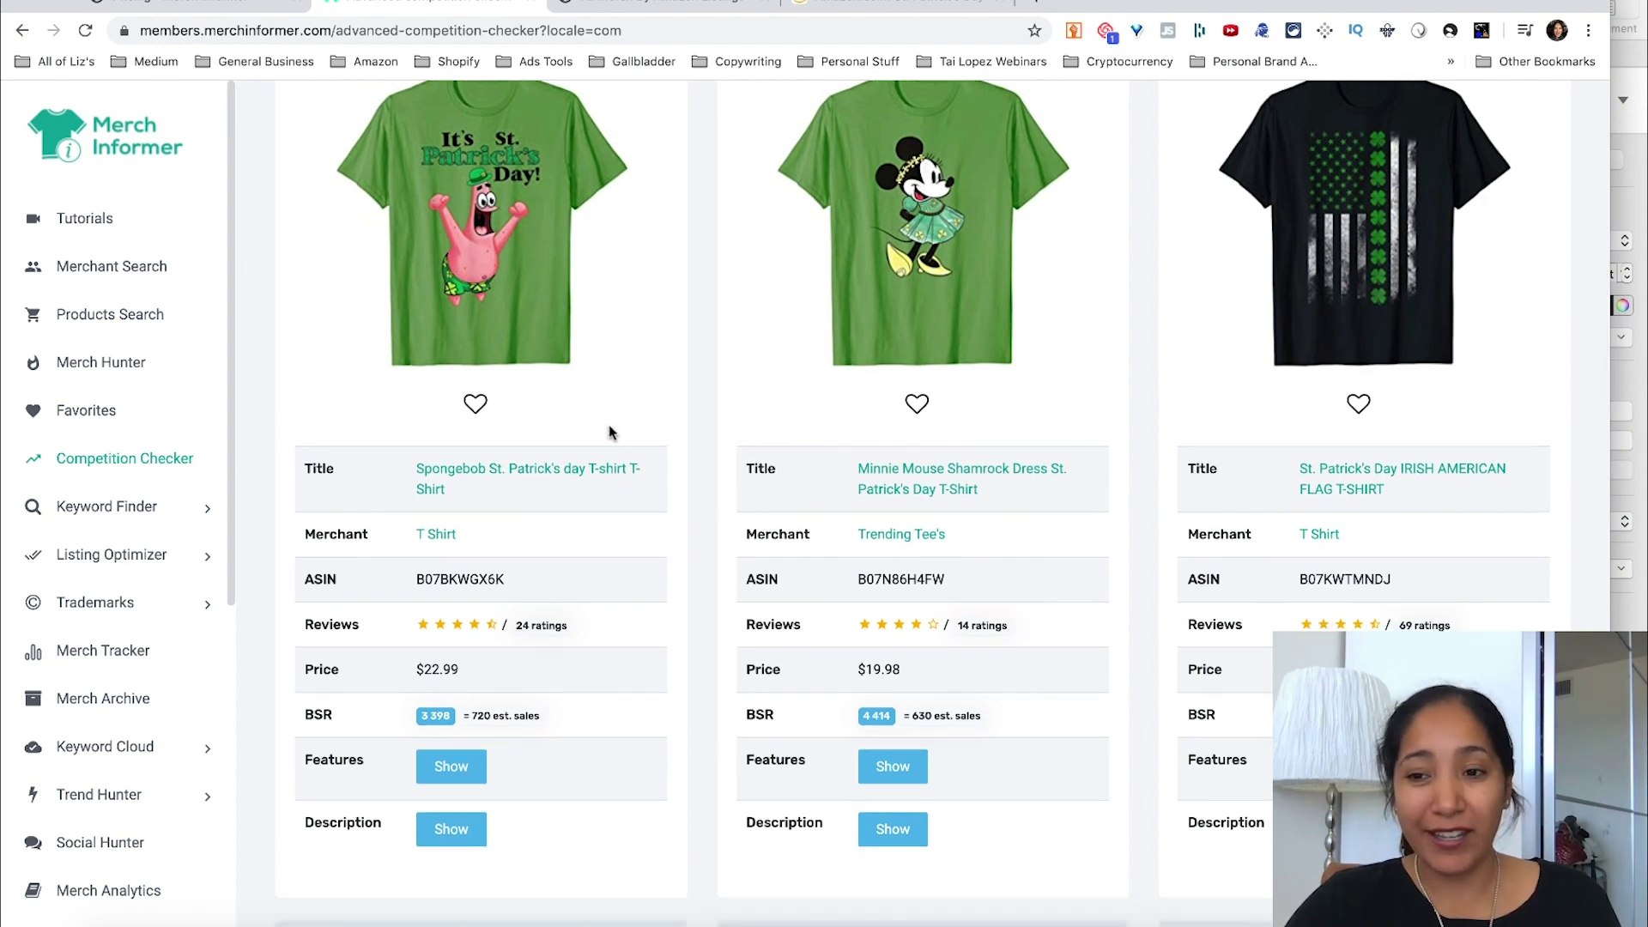
scroll(610, 432, "up", 8)
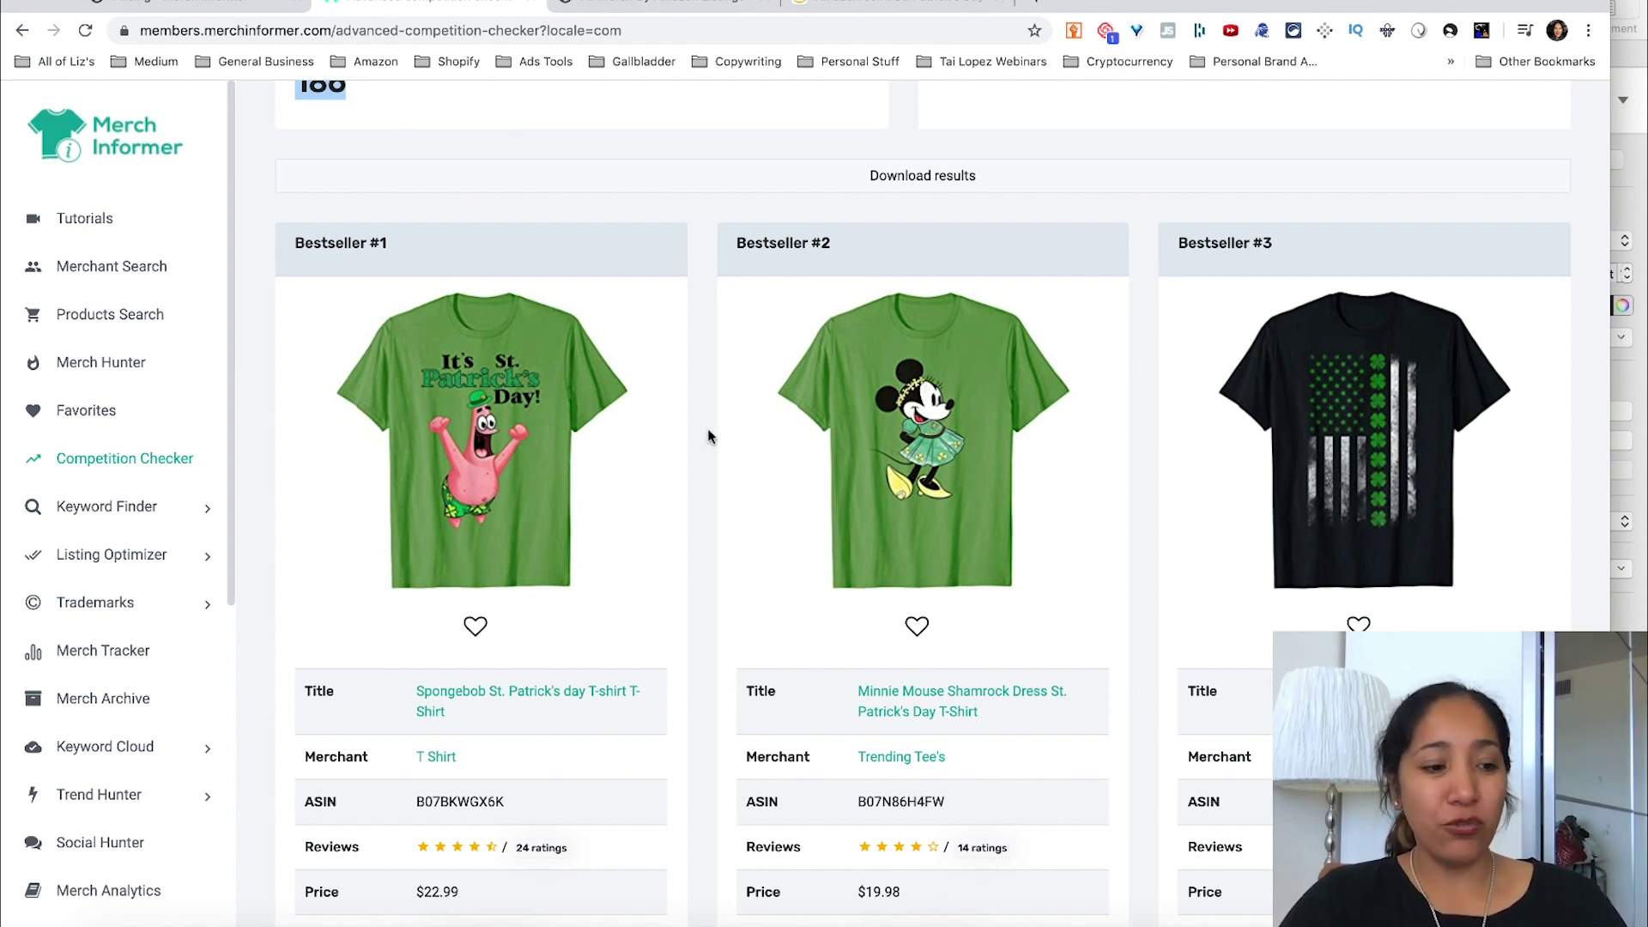
left_click(151, 508)
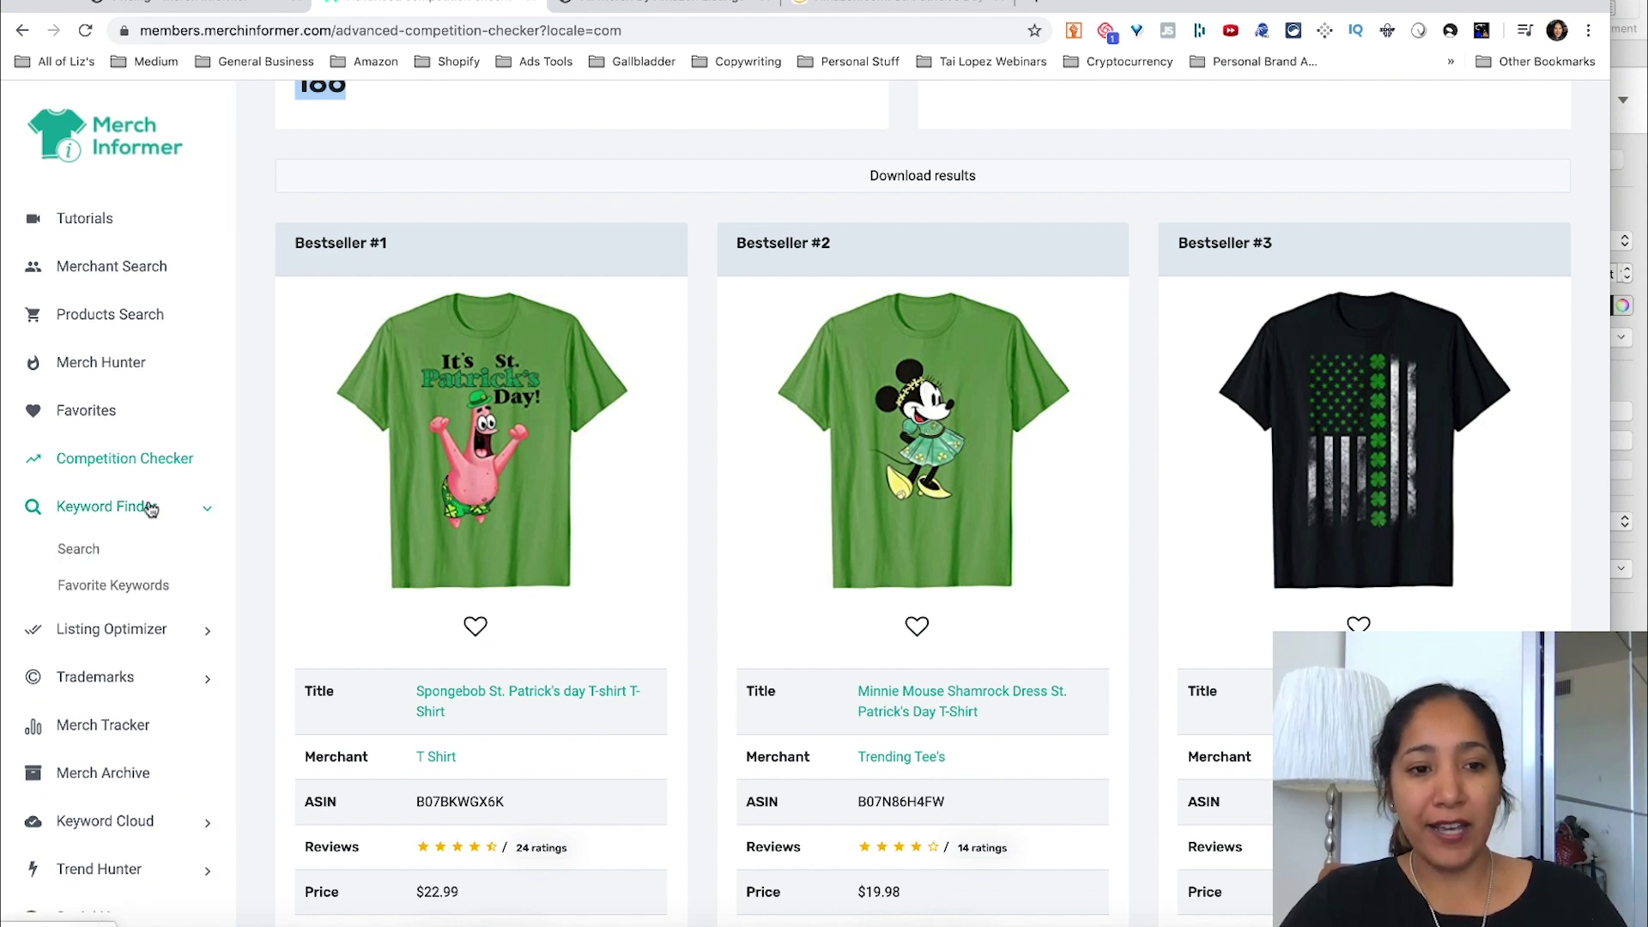
Search Keyword Finder for 'st pat' to list the 235 St. Patrick's keyword ideas
left_click(100, 551)
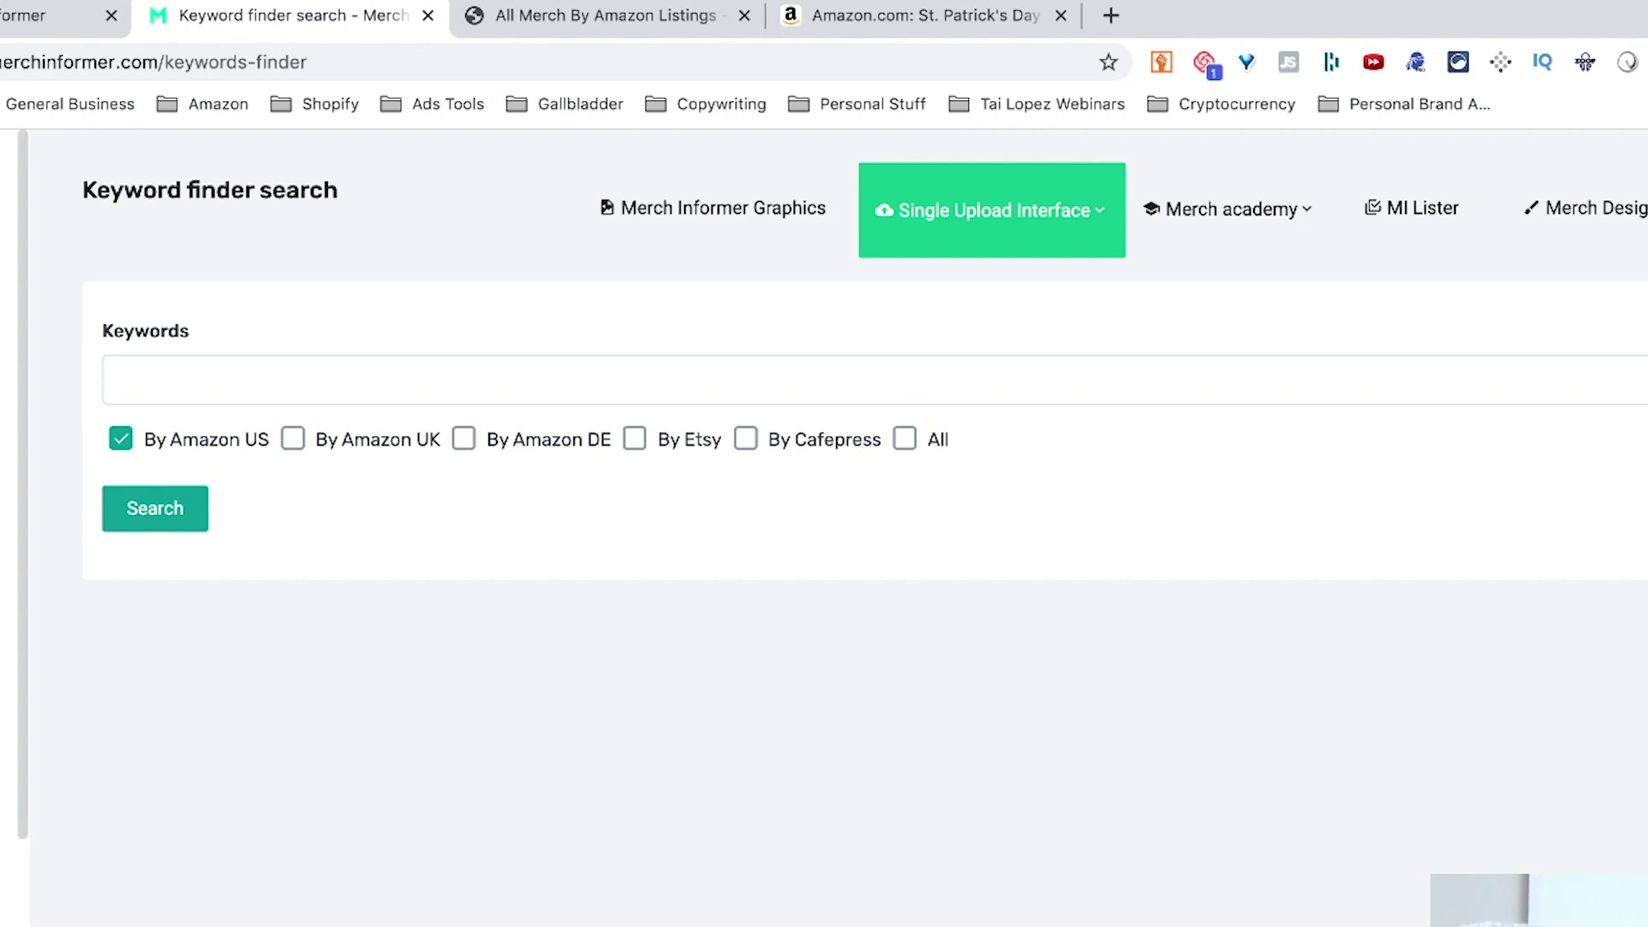
left_click(367, 378)
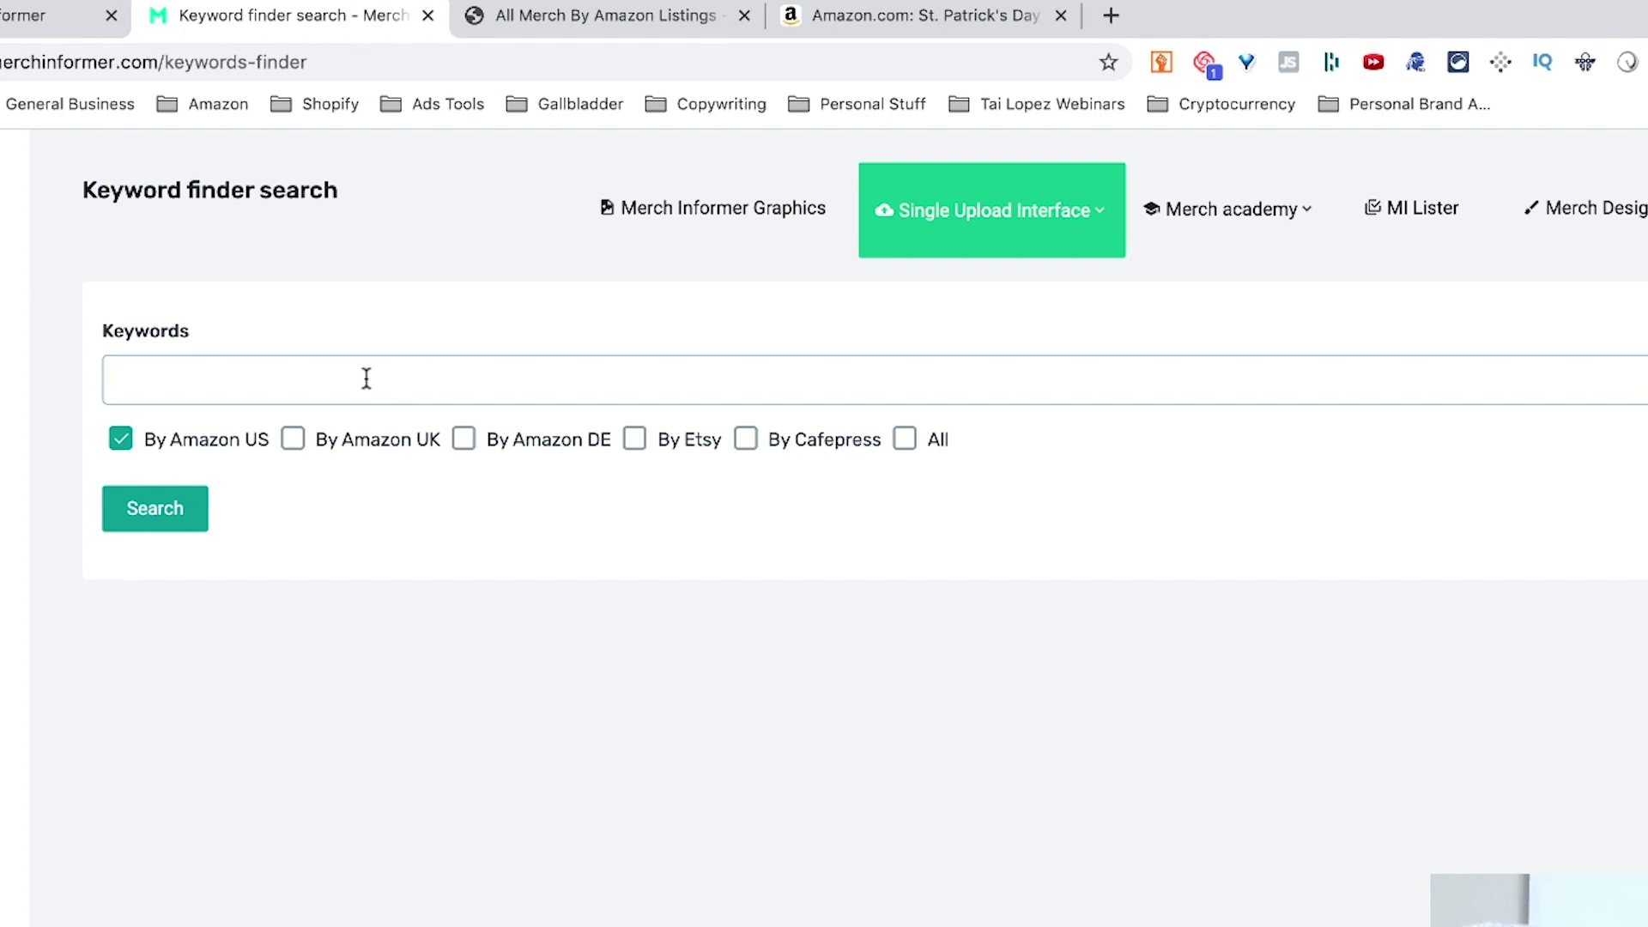
type("st patricks")
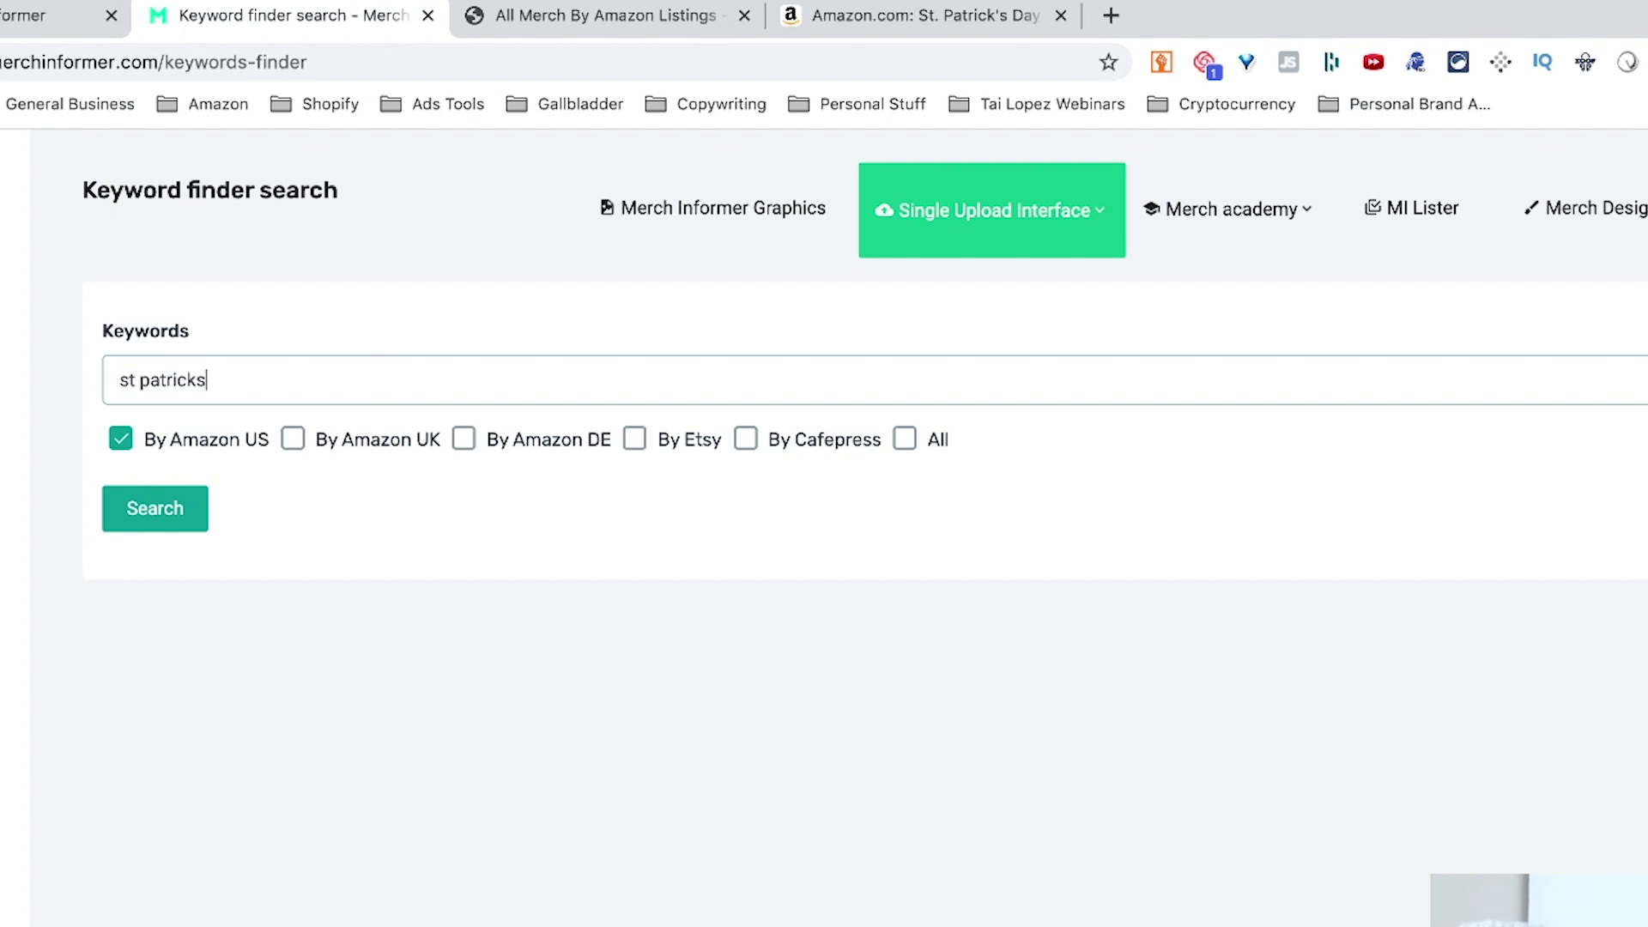
key("Return")
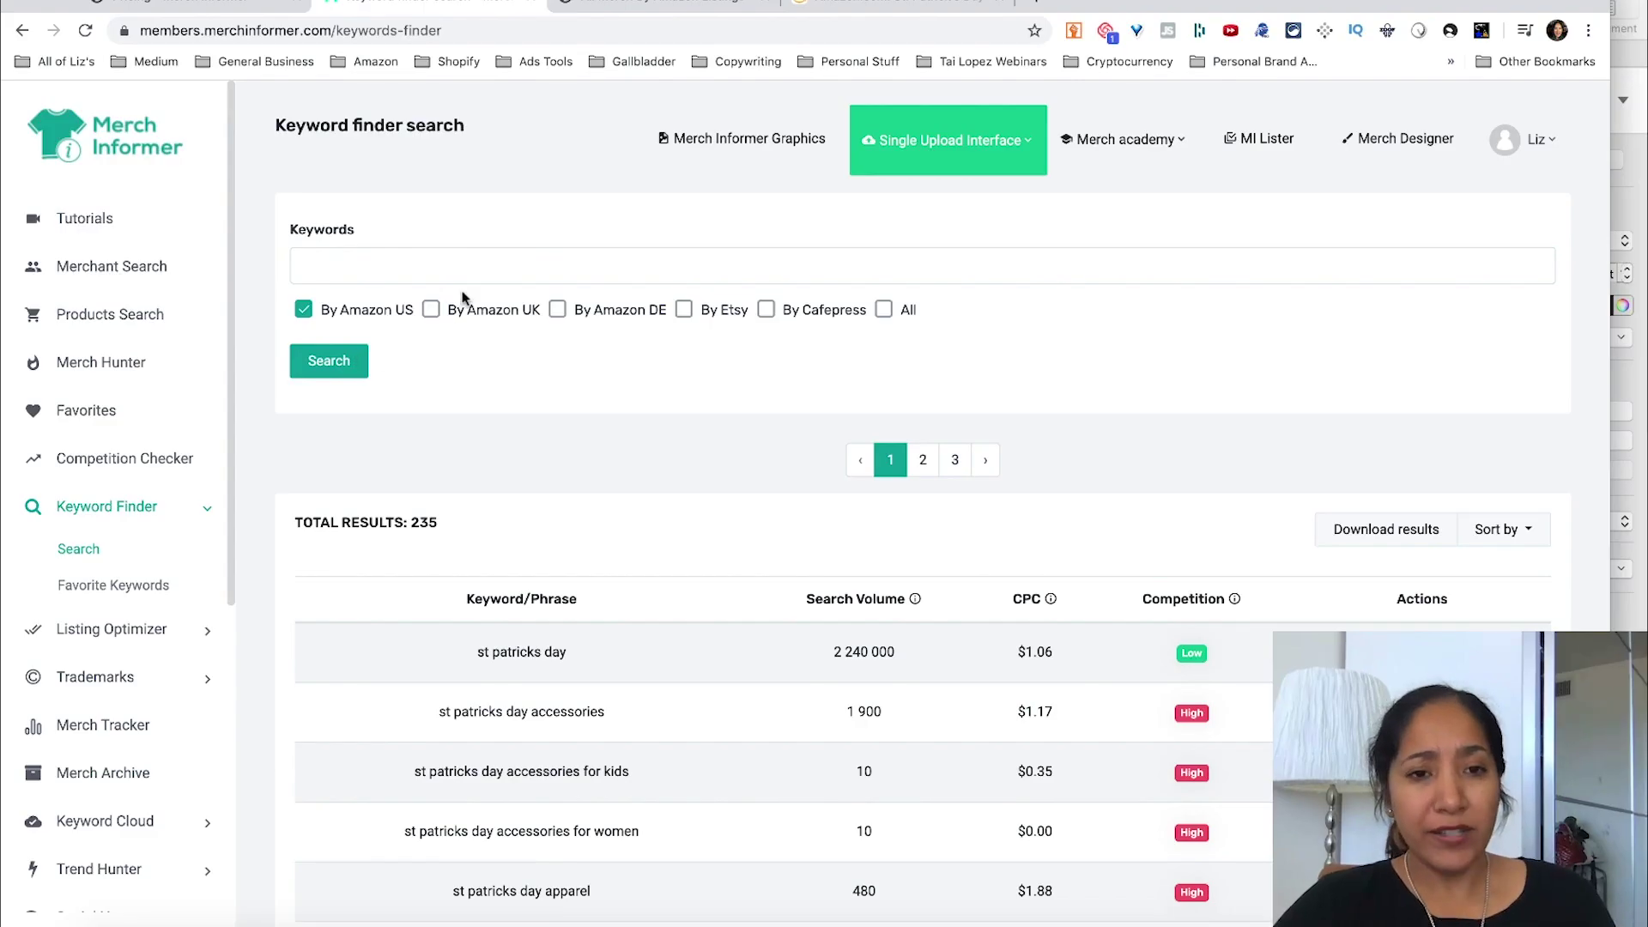
scroll(571, 471, "down", 5)
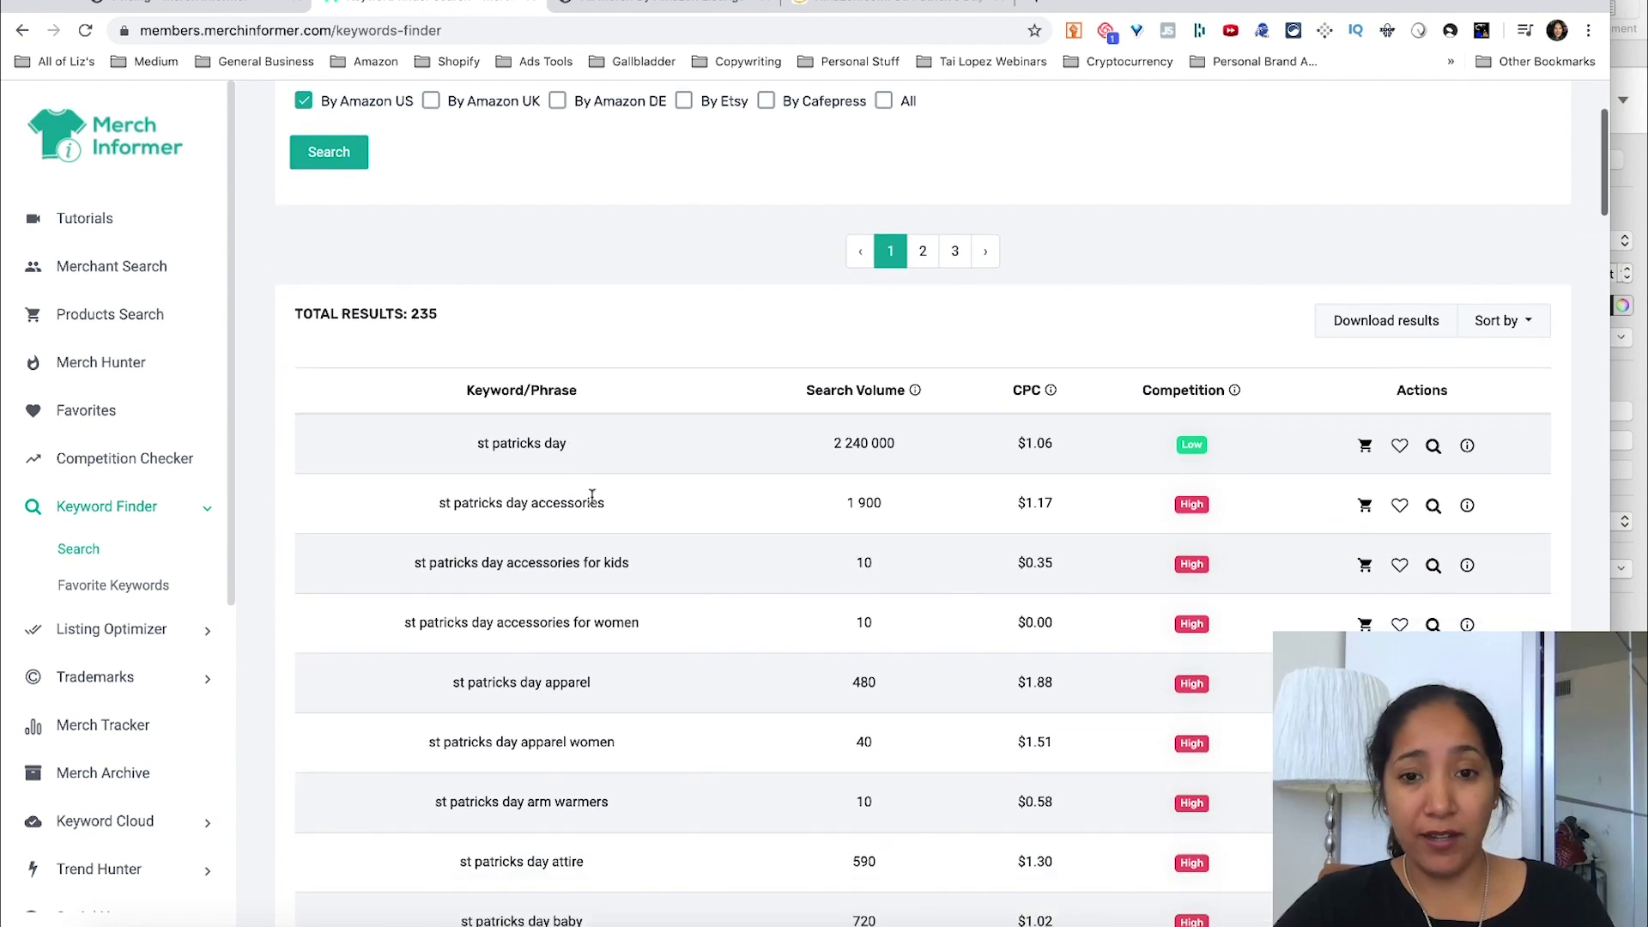
Highlight the accessories, accessories for kids/women, apparel and apparel women keywords, then scroll the results
left_click_drag(604, 503, 436, 504)
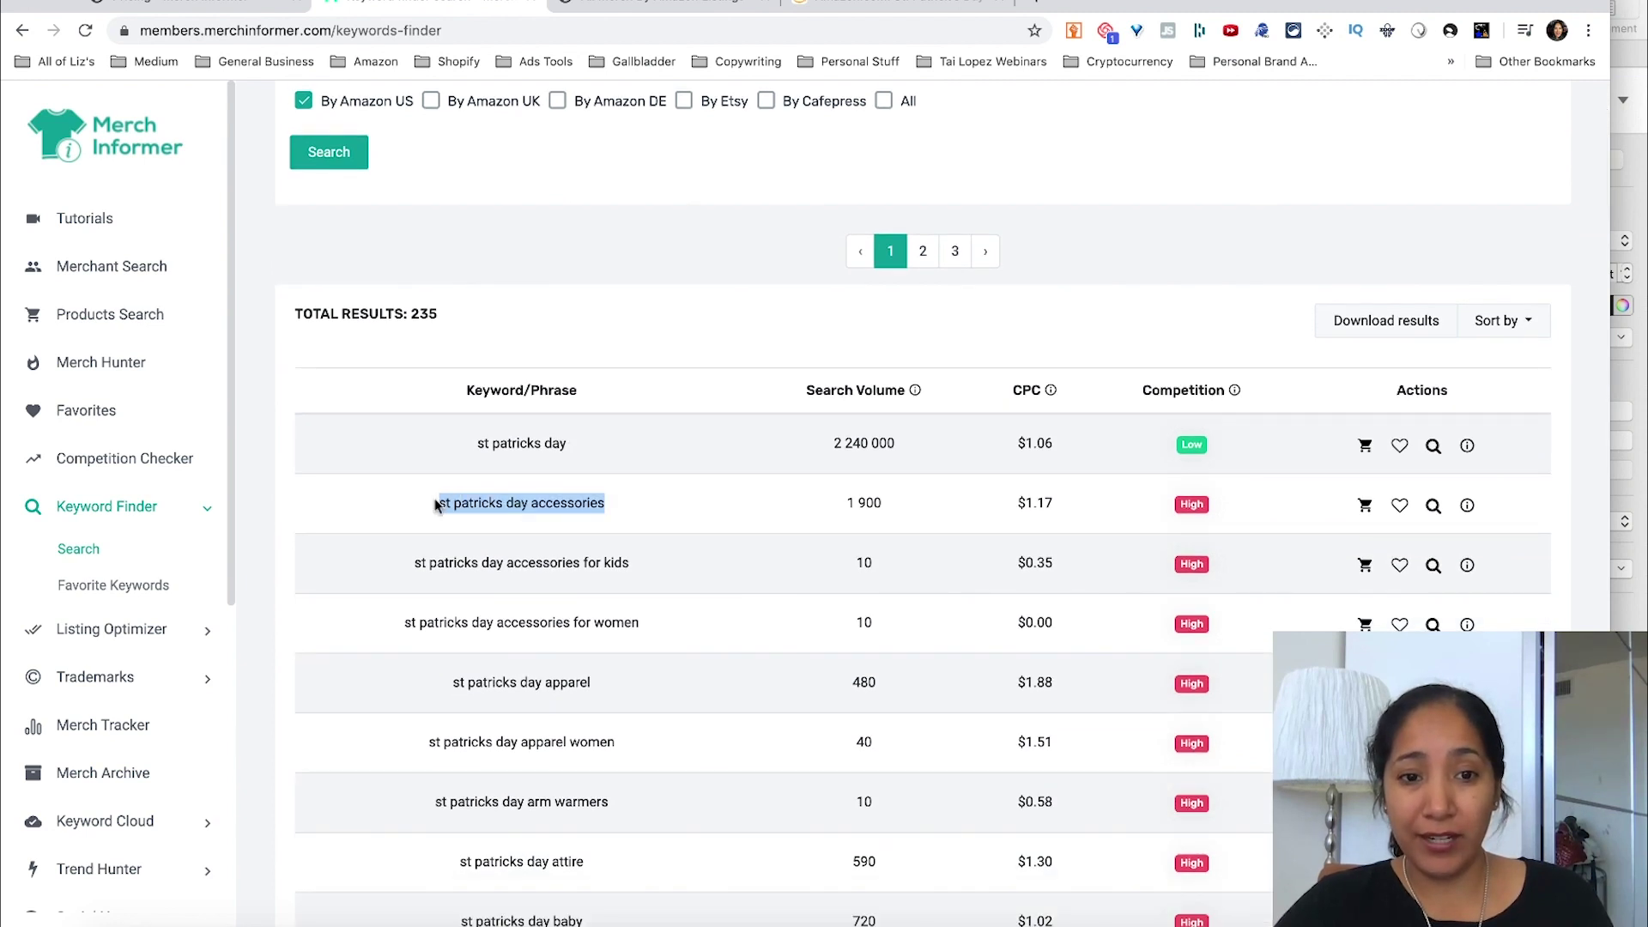
left_click_drag(646, 570, 414, 565)
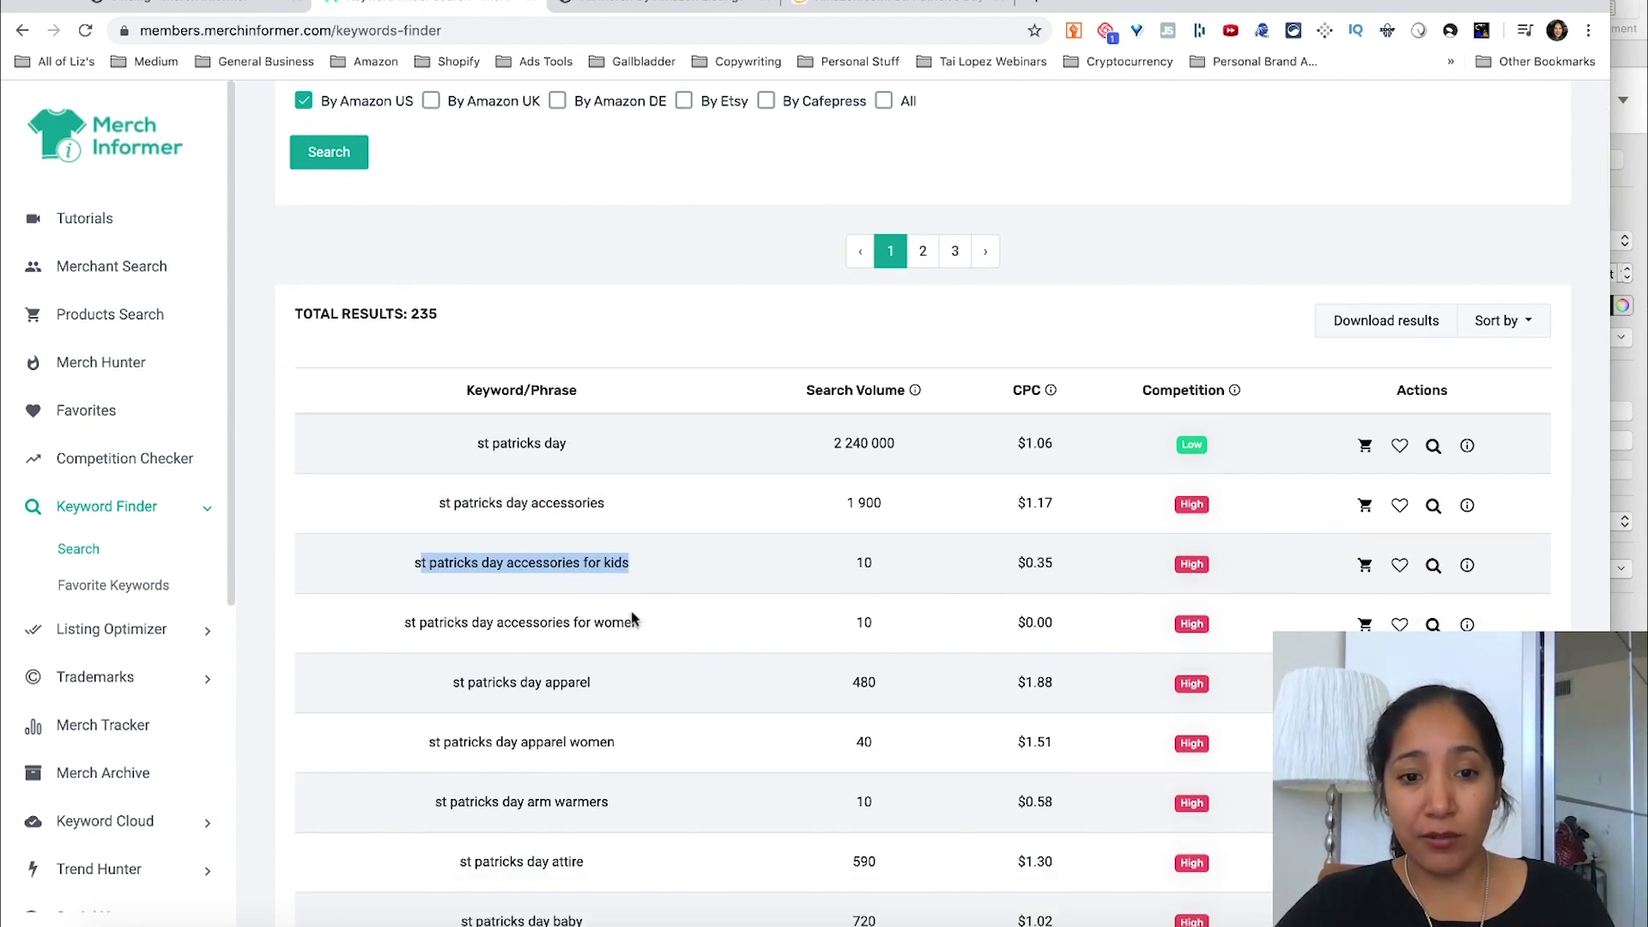
left_click_drag(649, 622, 419, 624)
left_click_drag(601, 684, 373, 706)
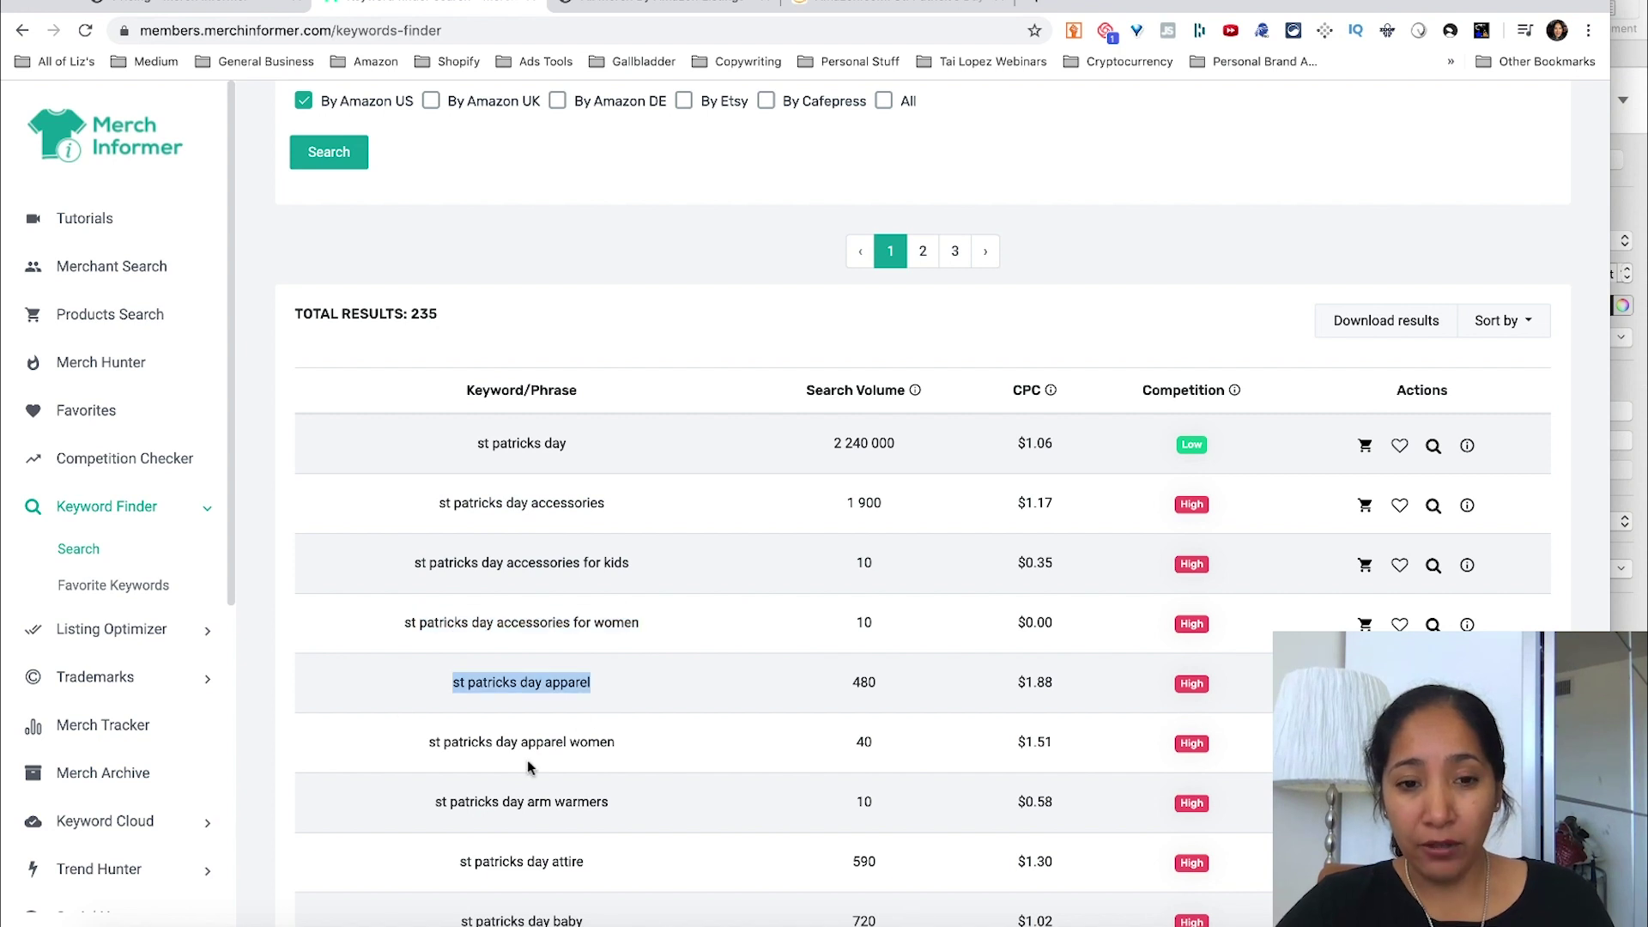
left_click_drag(626, 746, 409, 745)
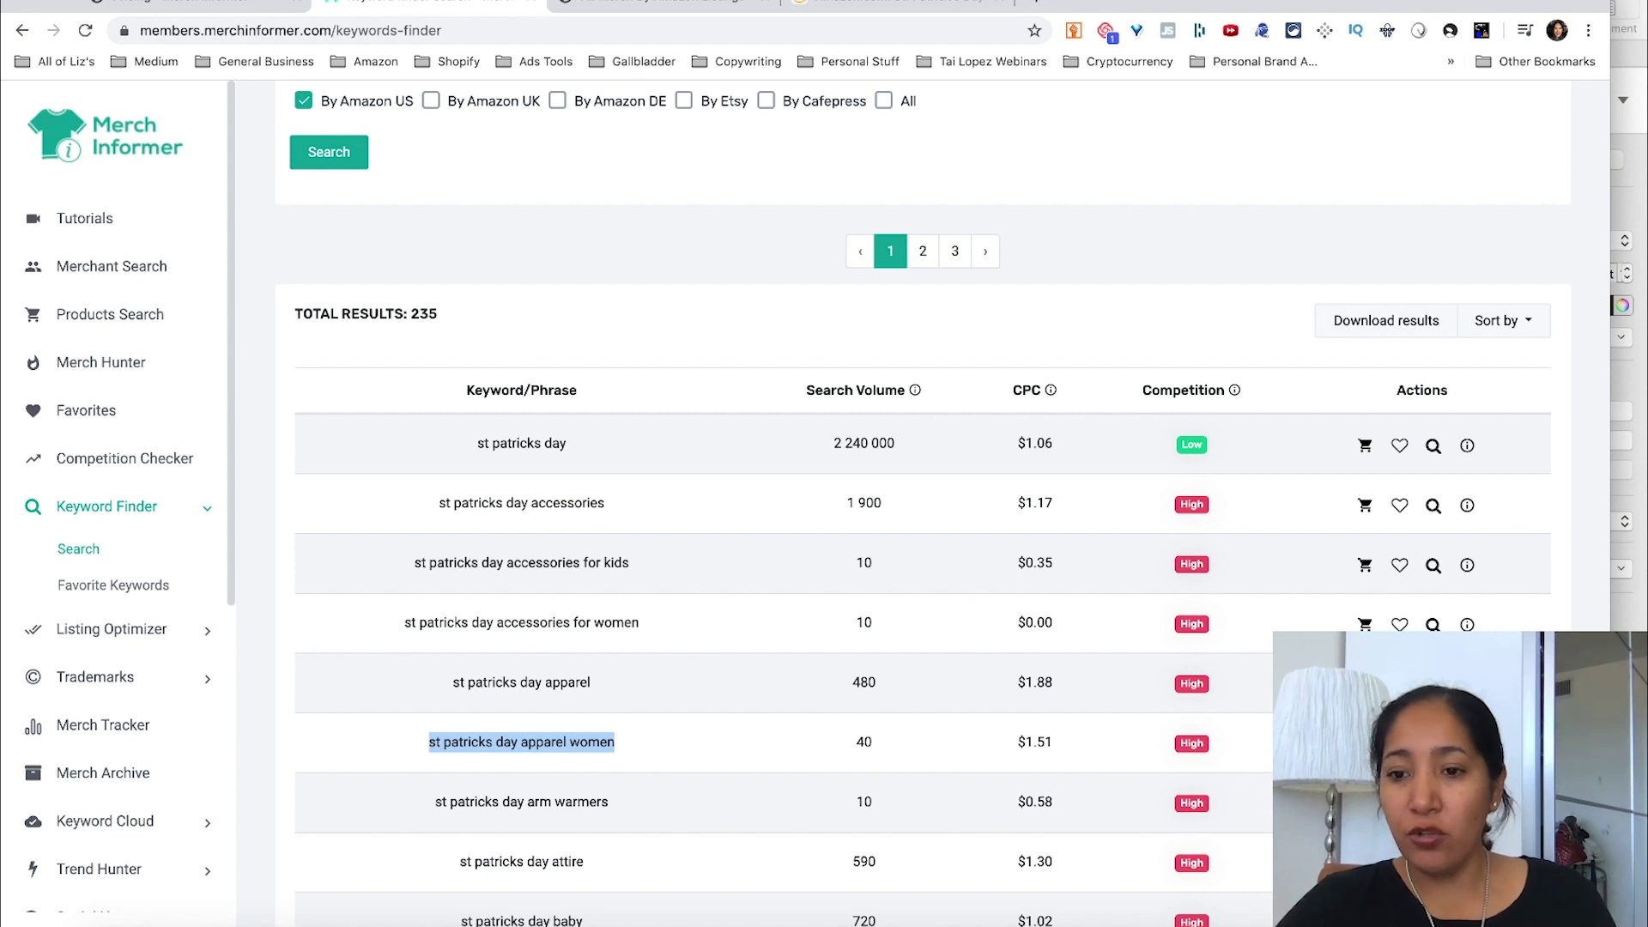
scroll(893, 496, "up", 3)
scroll(970, 704, "down", 1)
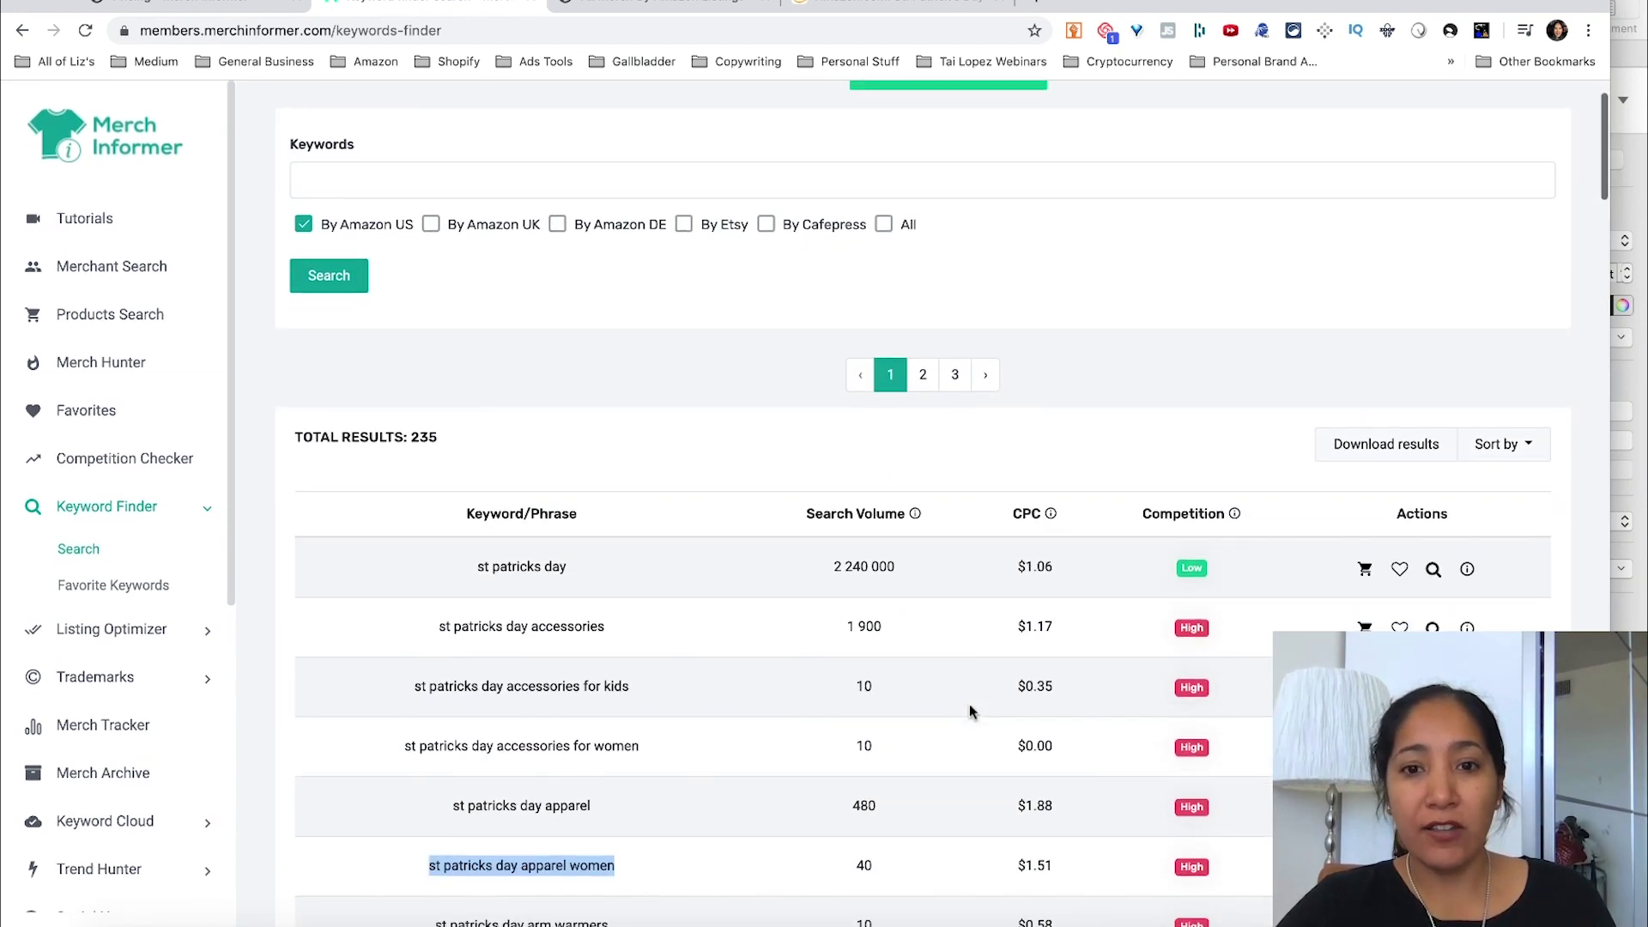
scroll(970, 708, "down", 2)
scroll(1253, 706, "down", 2)
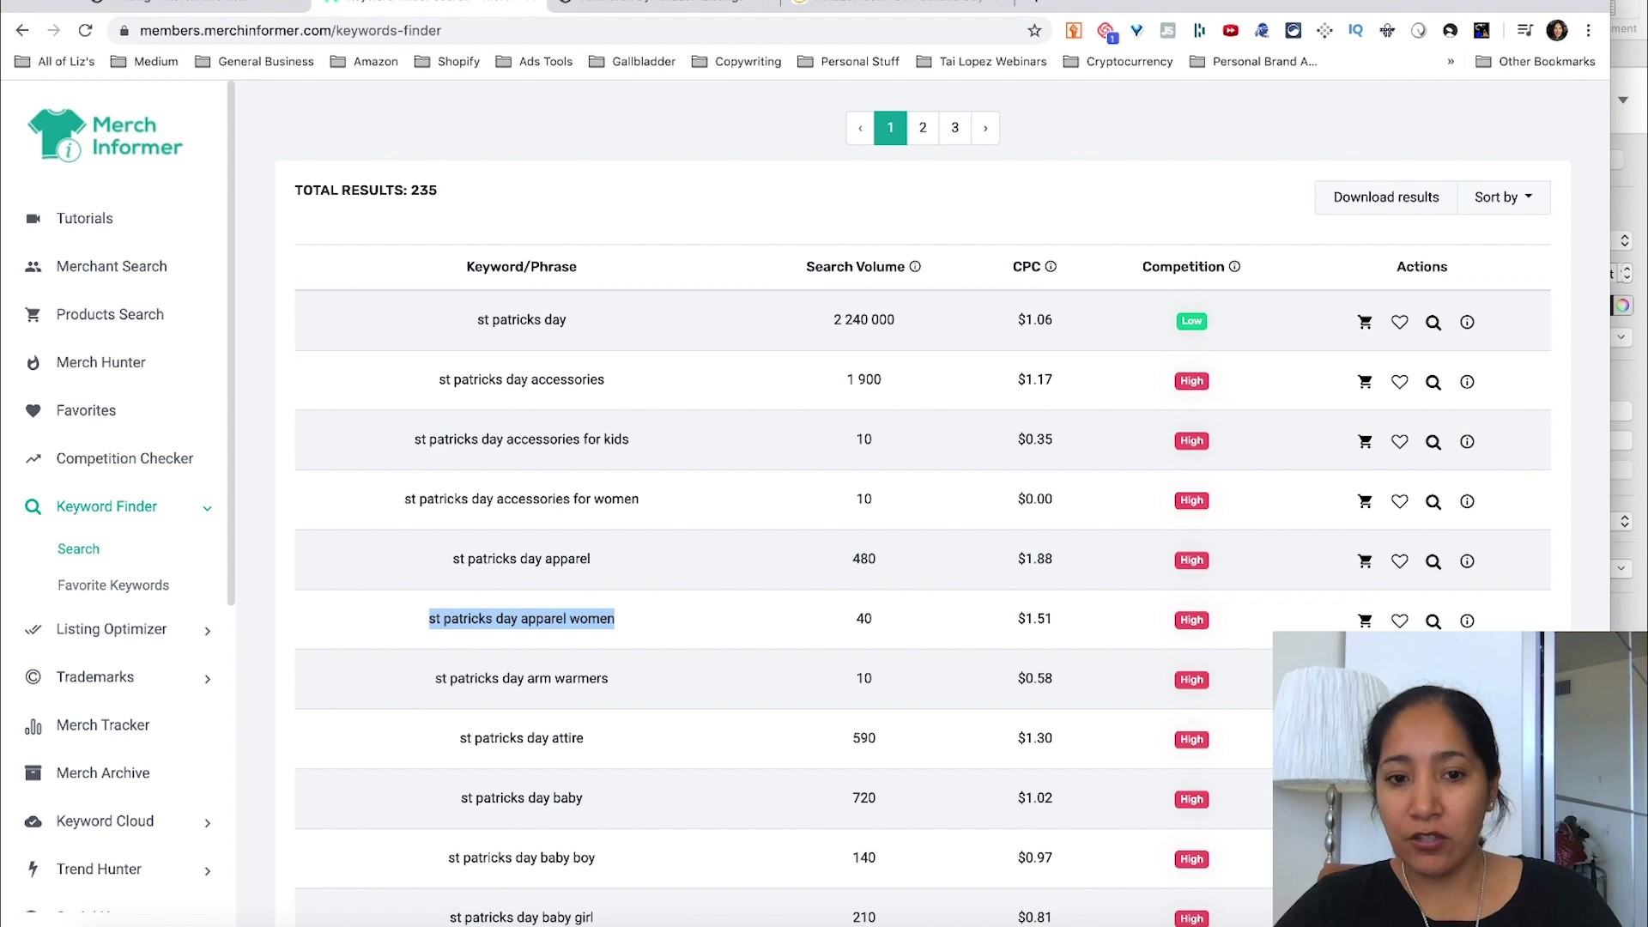
Favorite and search 'st patricks day apparel women', then view and close the kids accessories details
left_click(1399, 621)
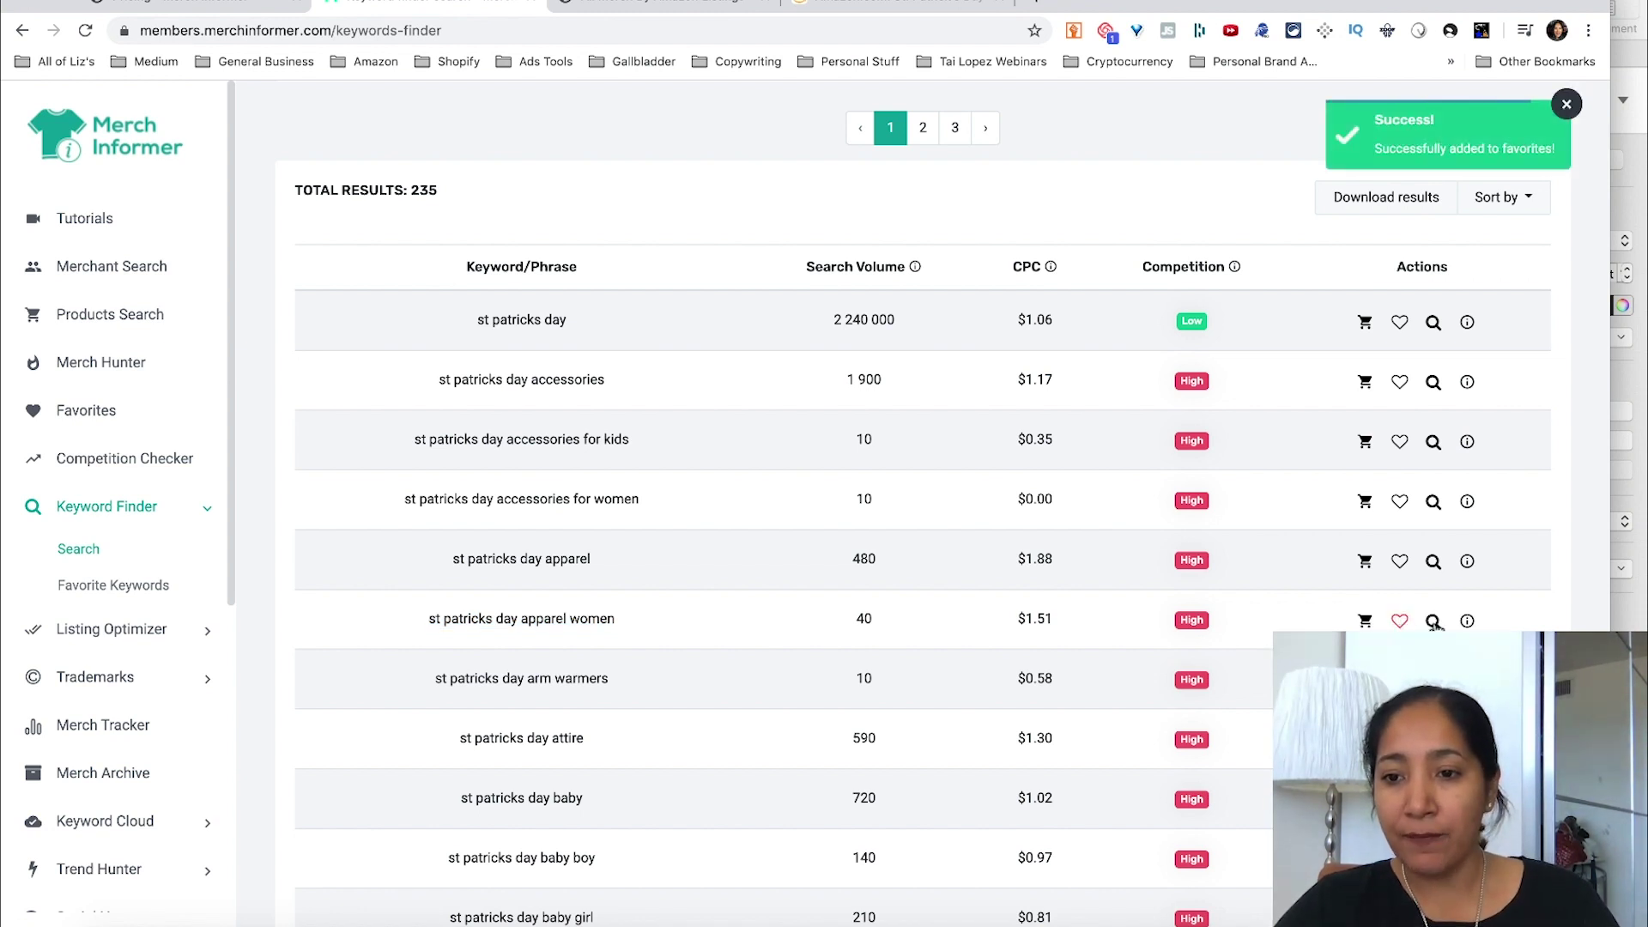
left_click(1432, 622)
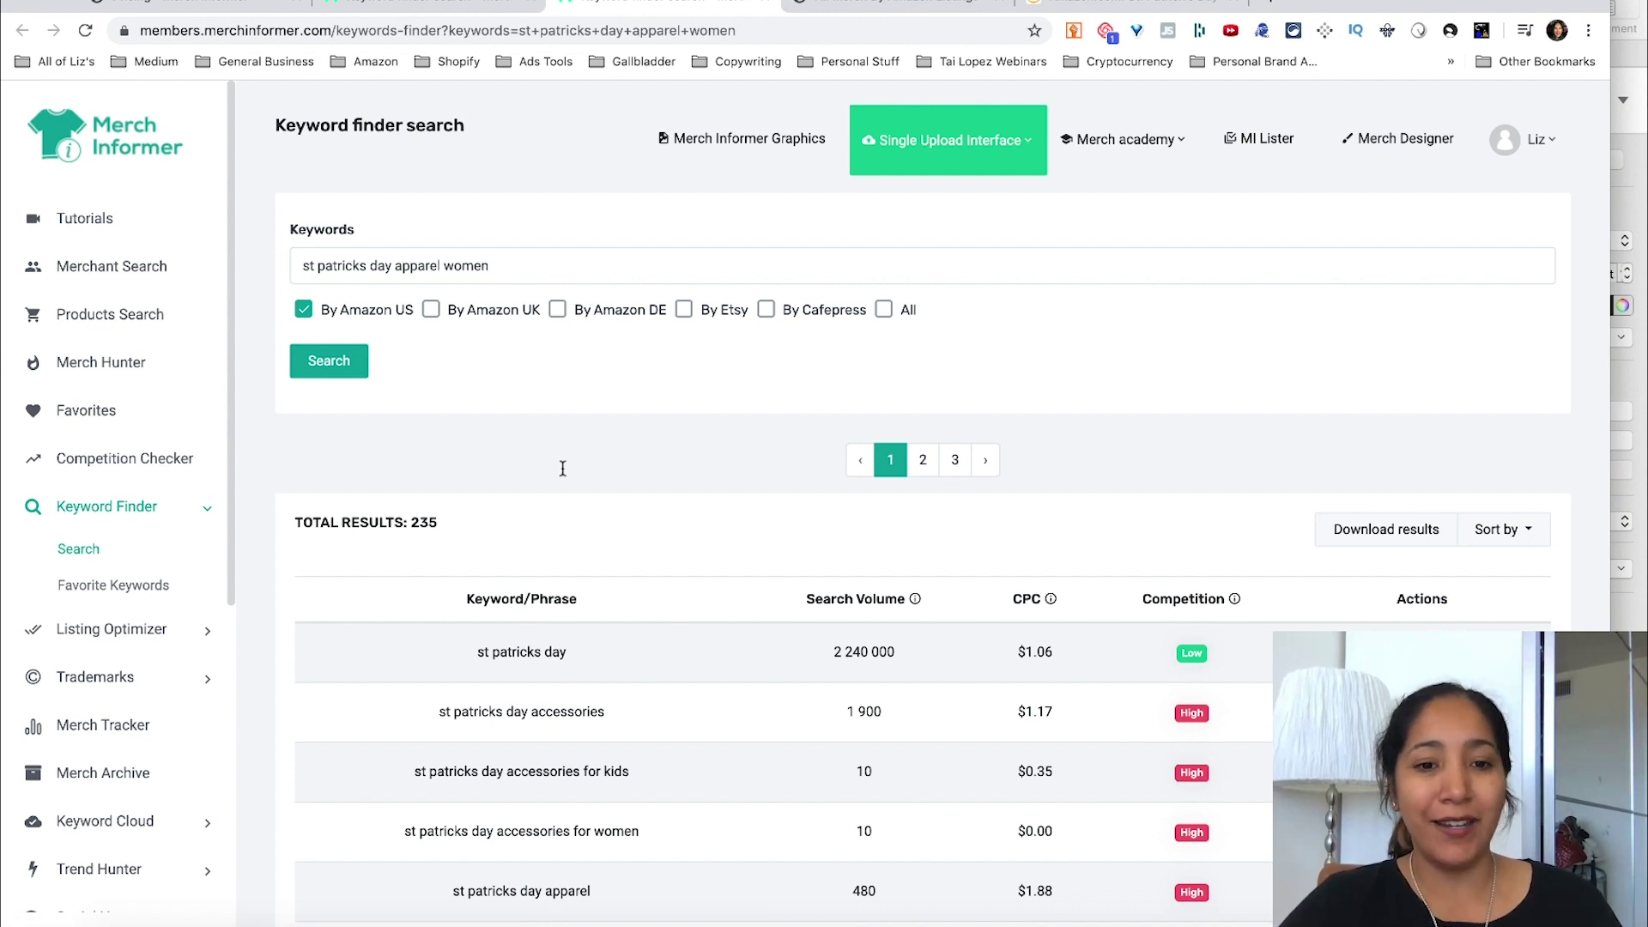
scroll(650, 631, "down", 2)
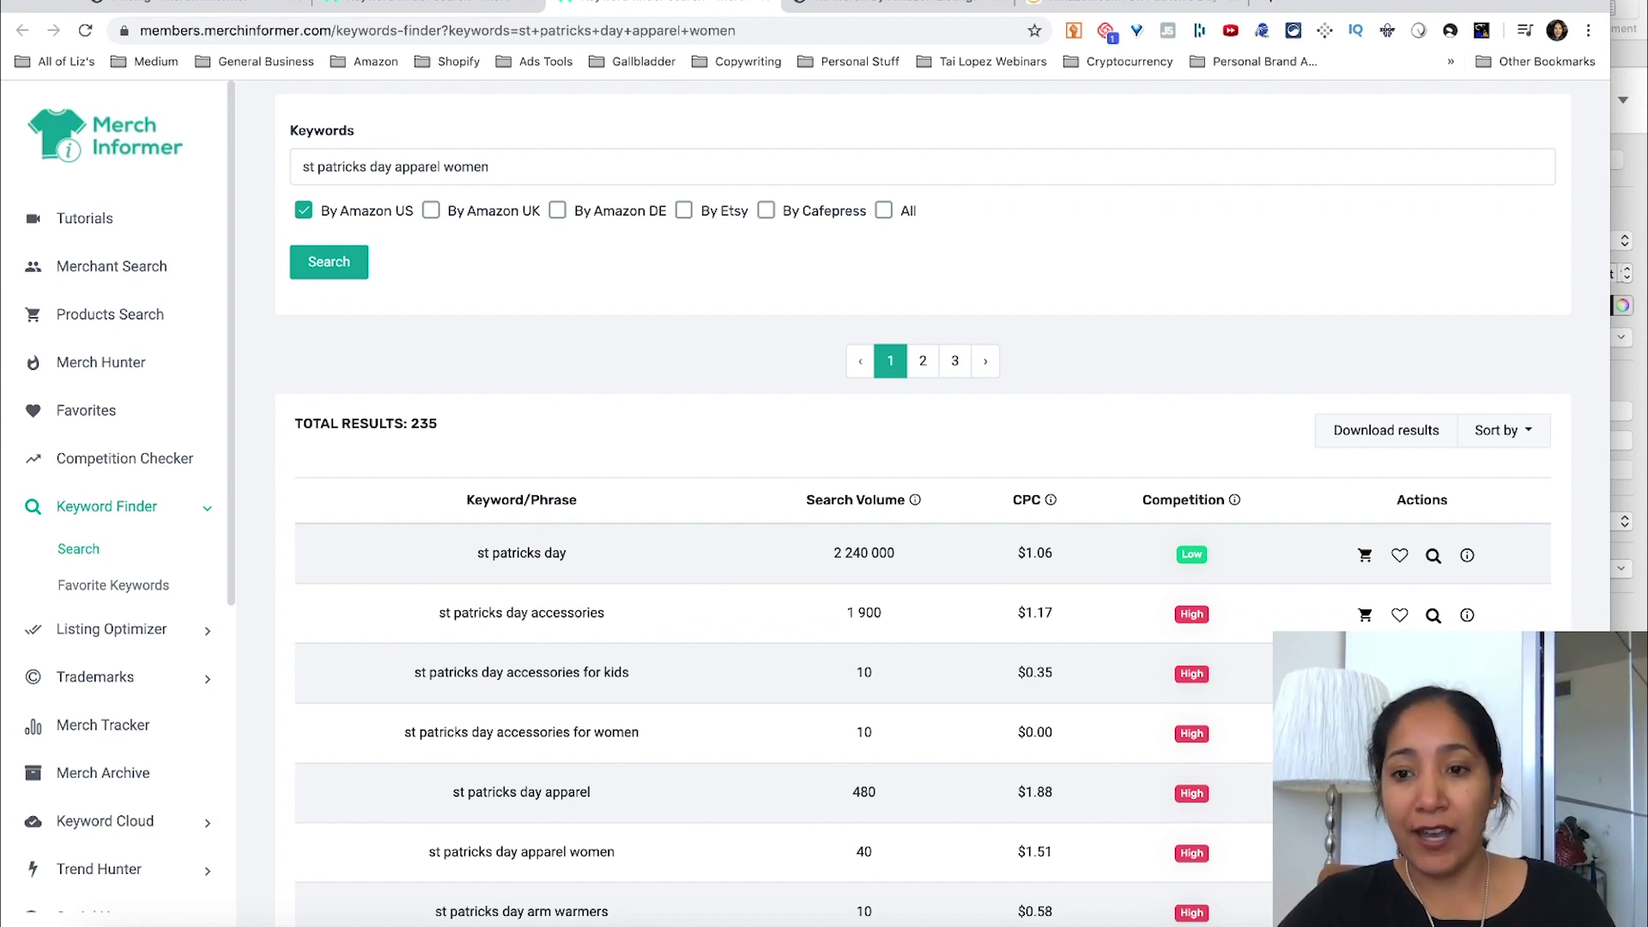
left_click(1466, 675)
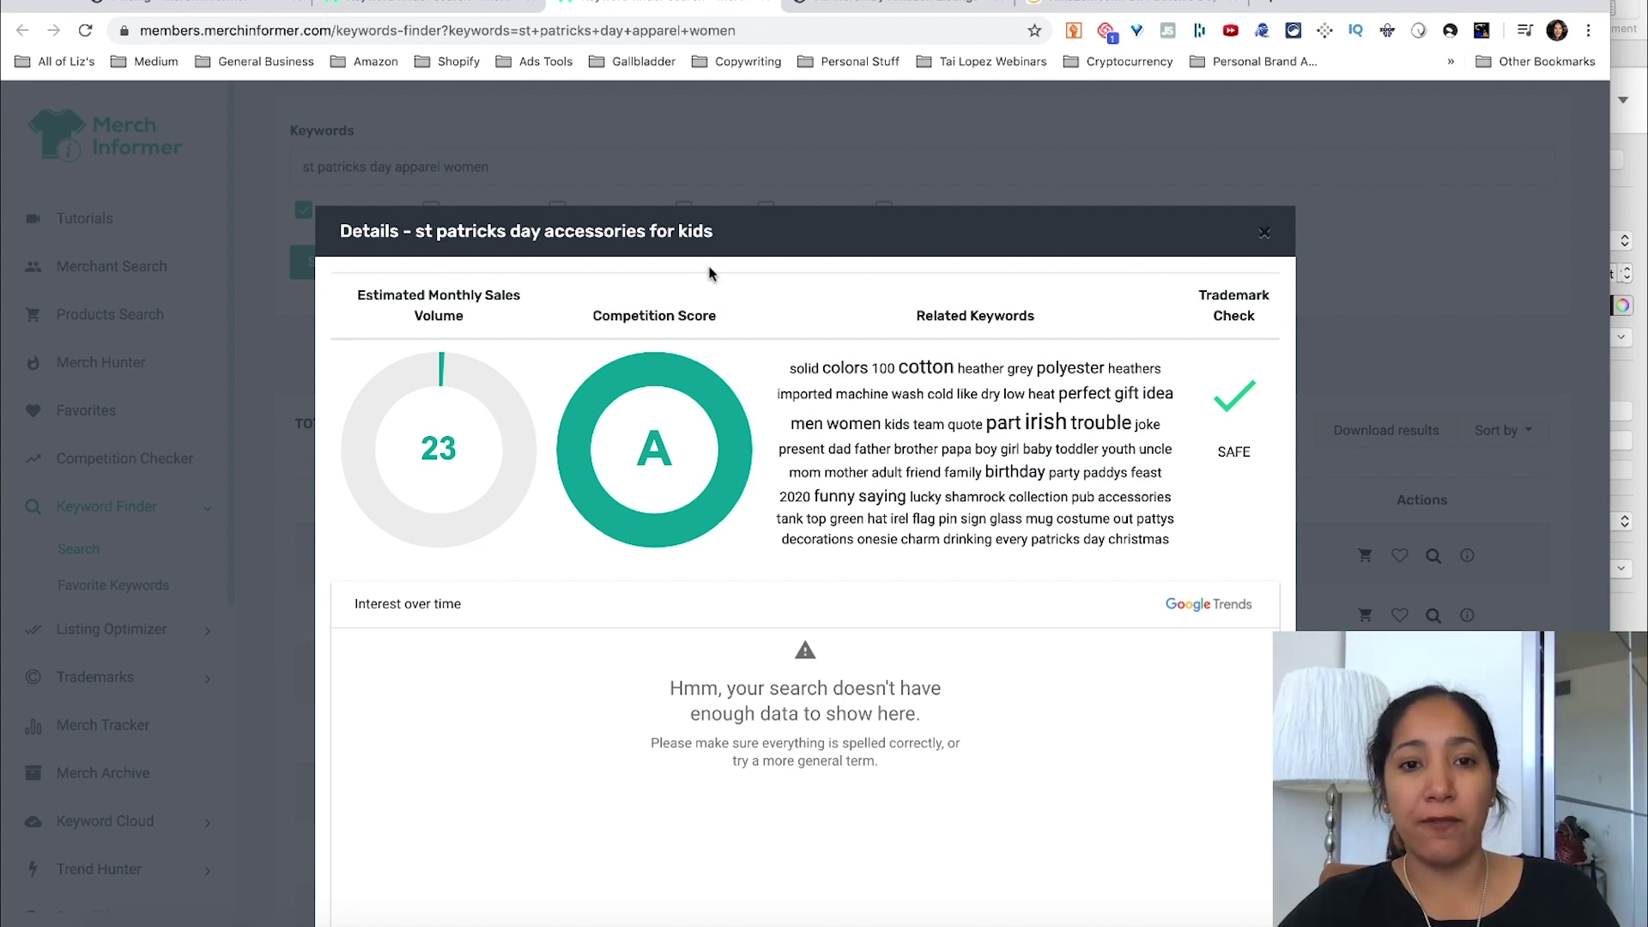
left_click(1264, 231)
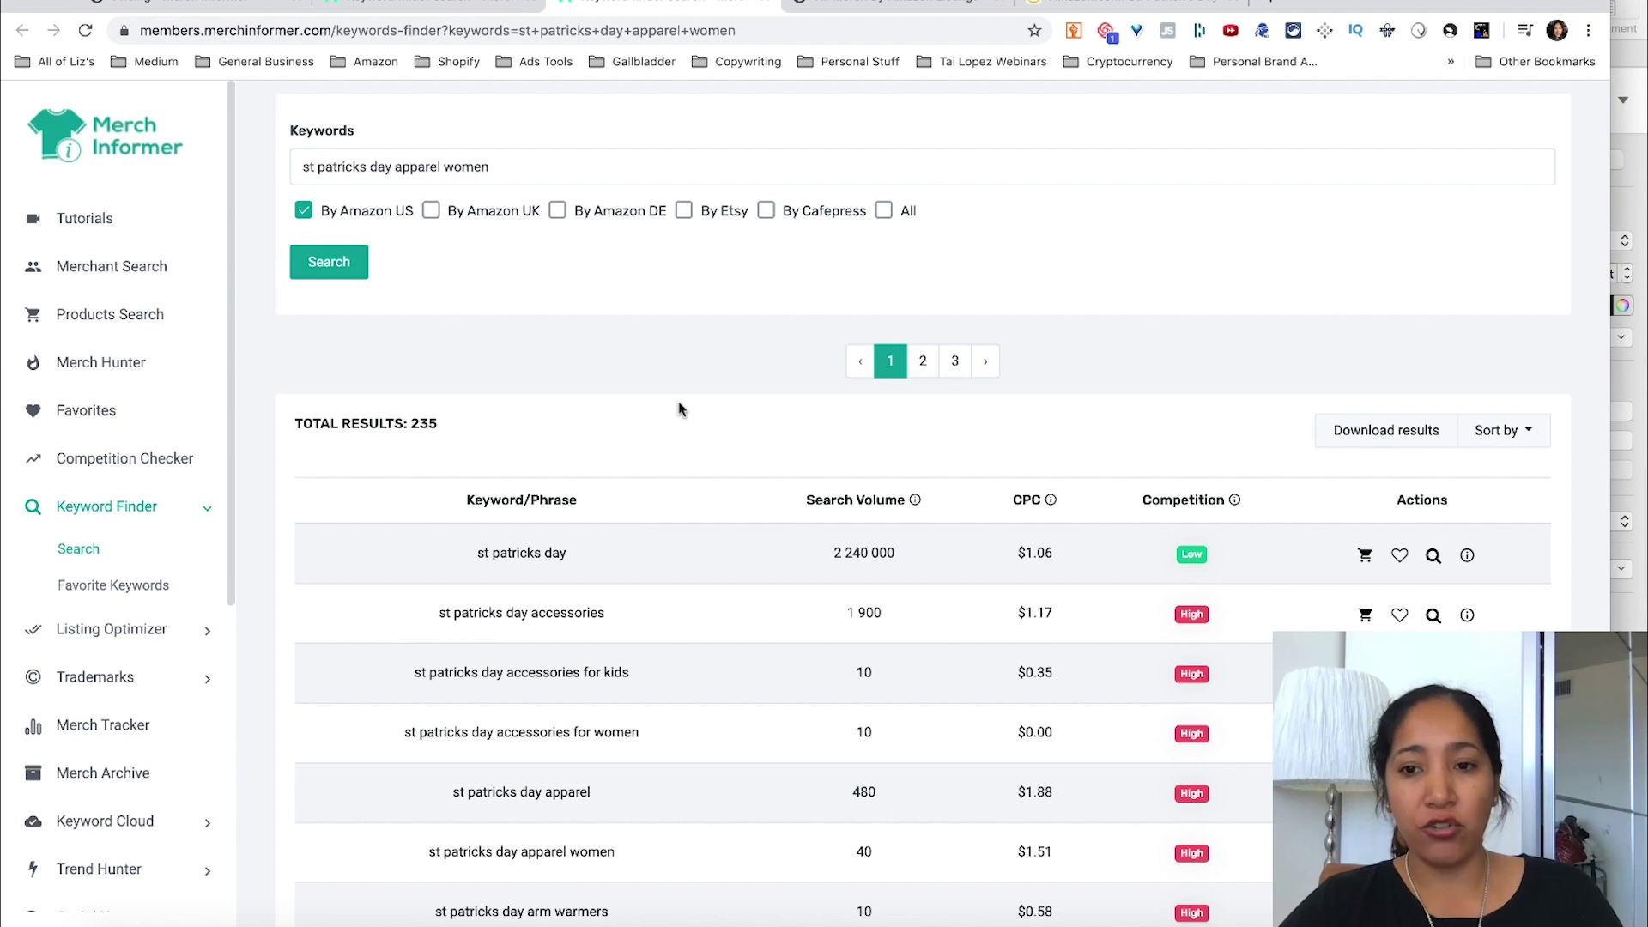
scroll(678, 409, "up", 1)
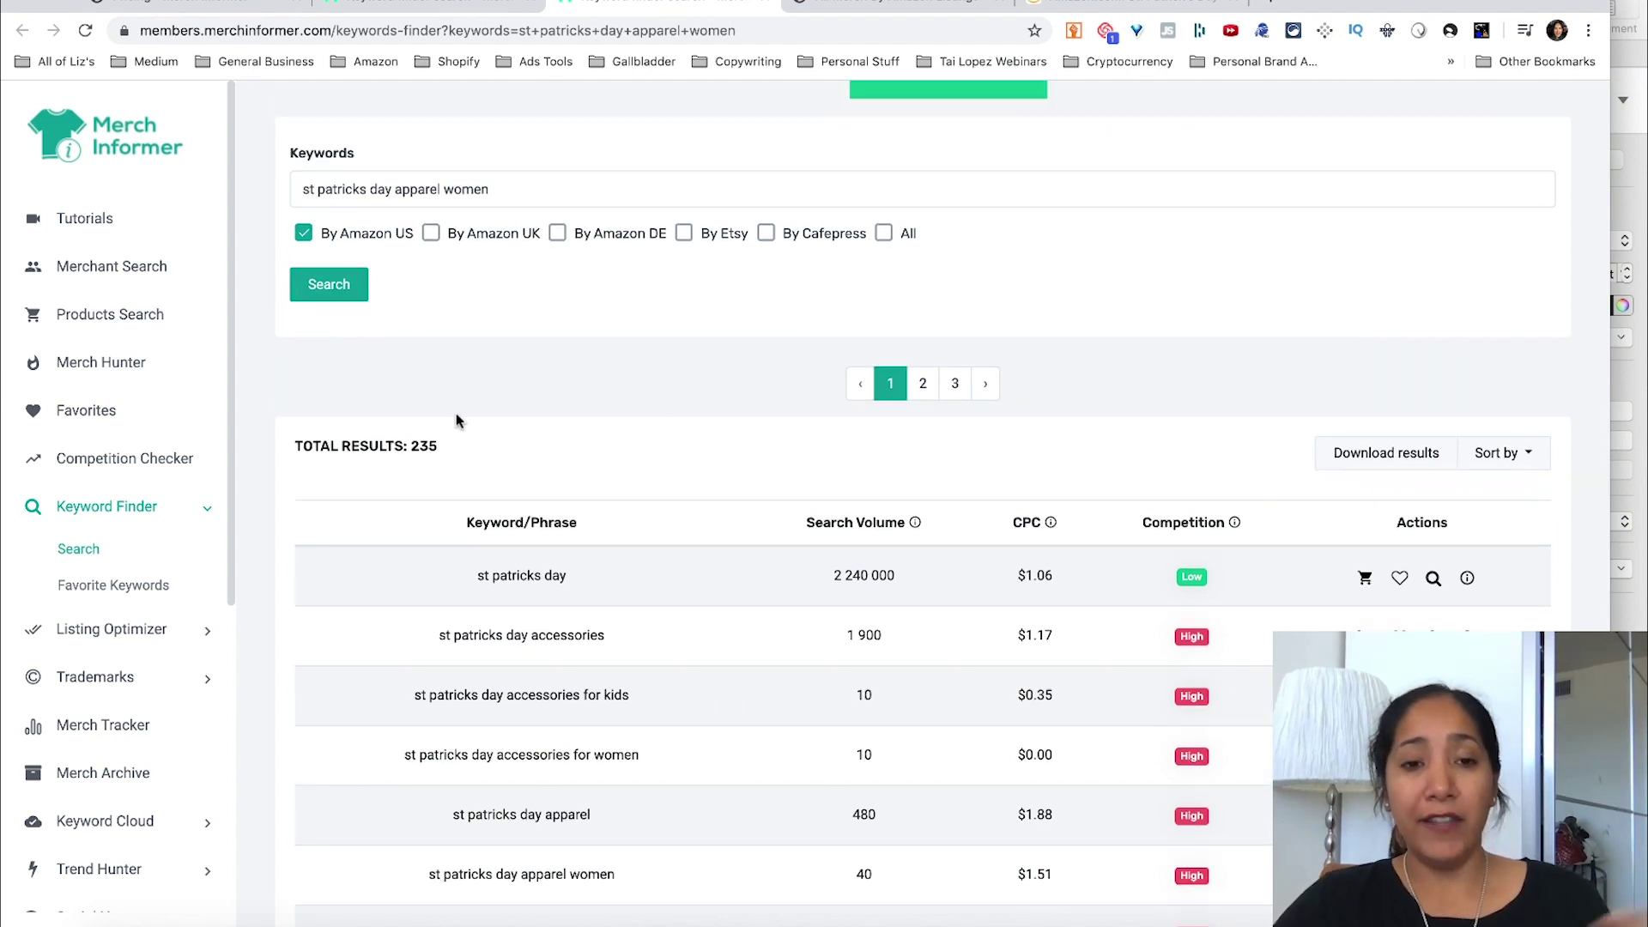
left_click(98, 586)
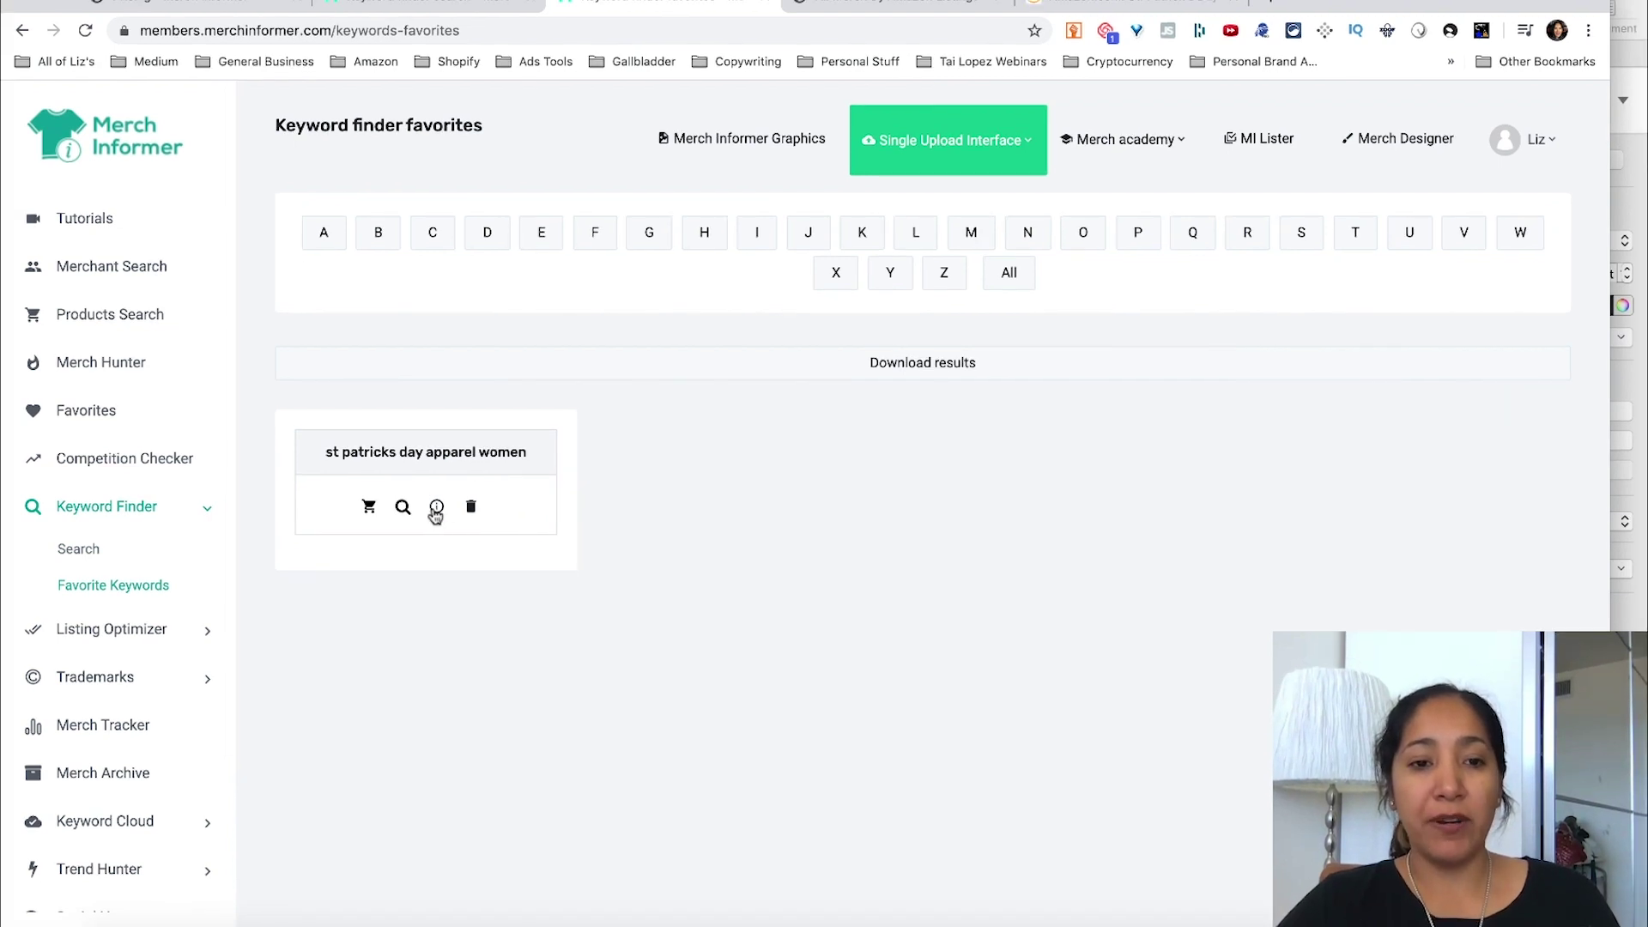
left_click(436, 511)
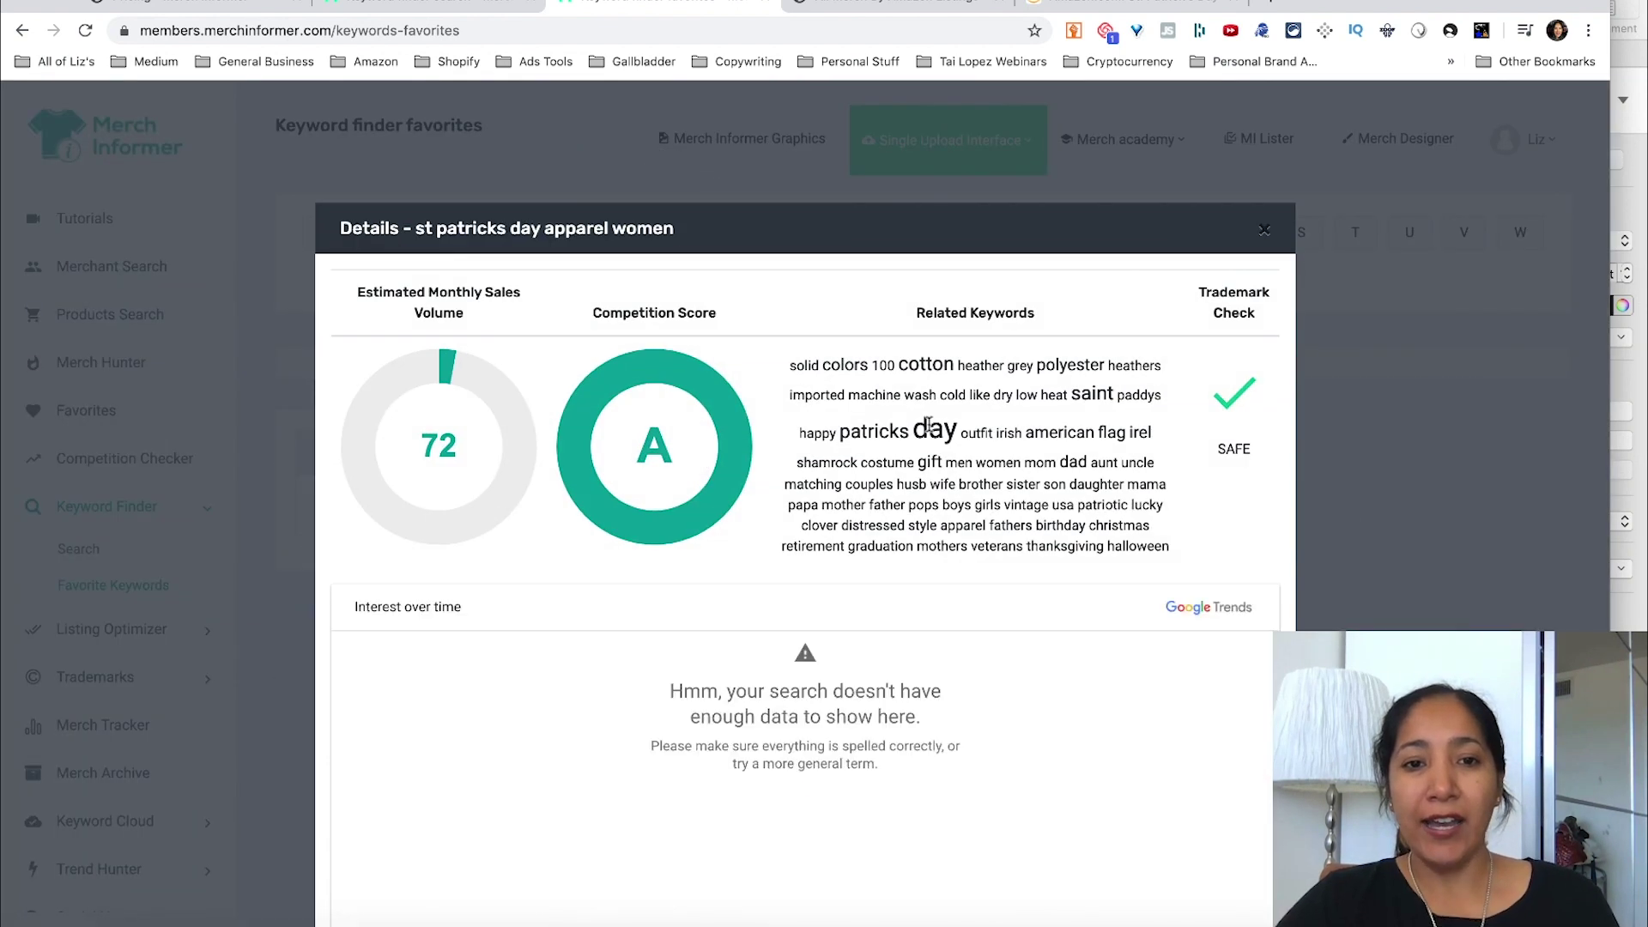
left_click(1265, 230)
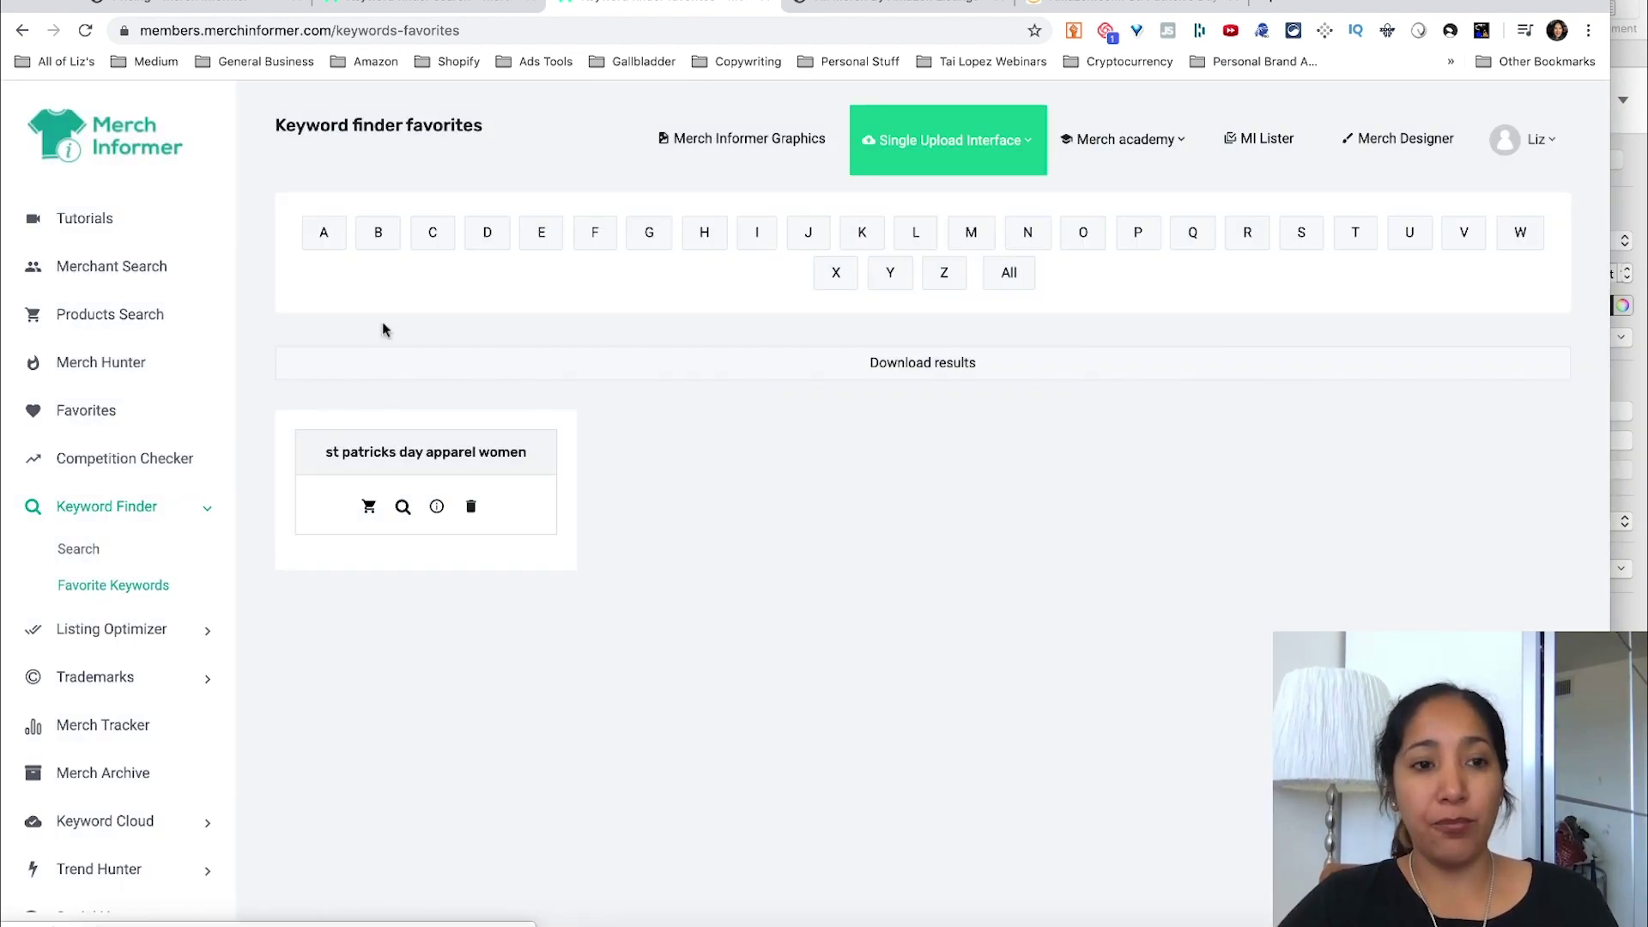
Run a Merch Hunter Top 100 US Merch By Amazon Shirts search and scroll to its results
left_click(138, 369)
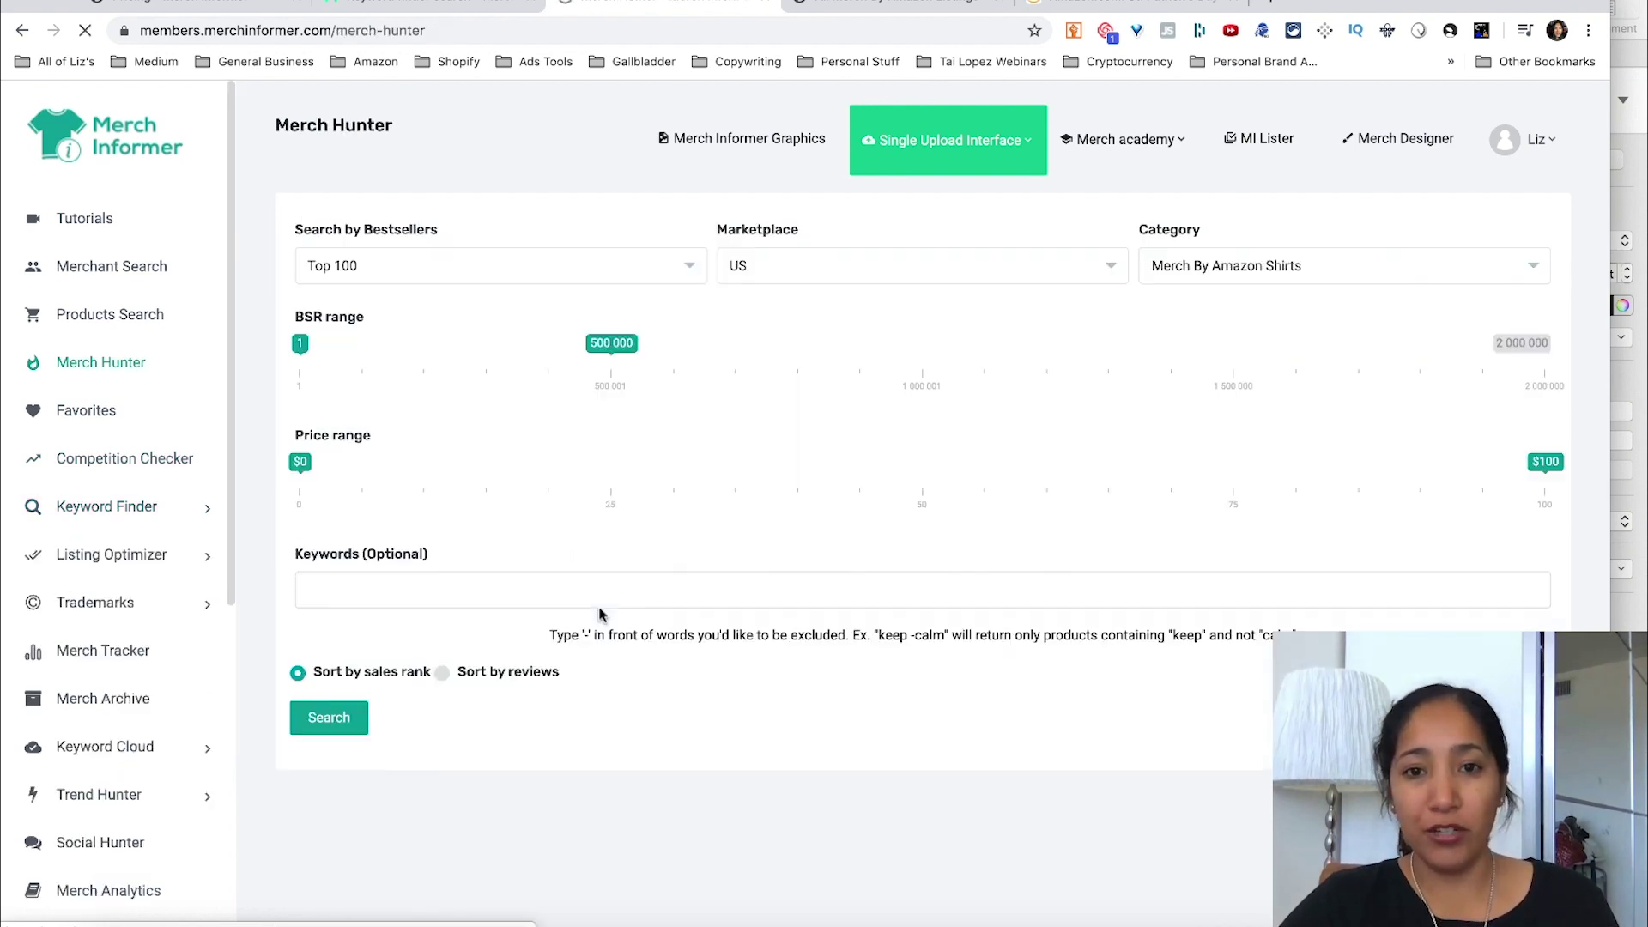
left_click(333, 713)
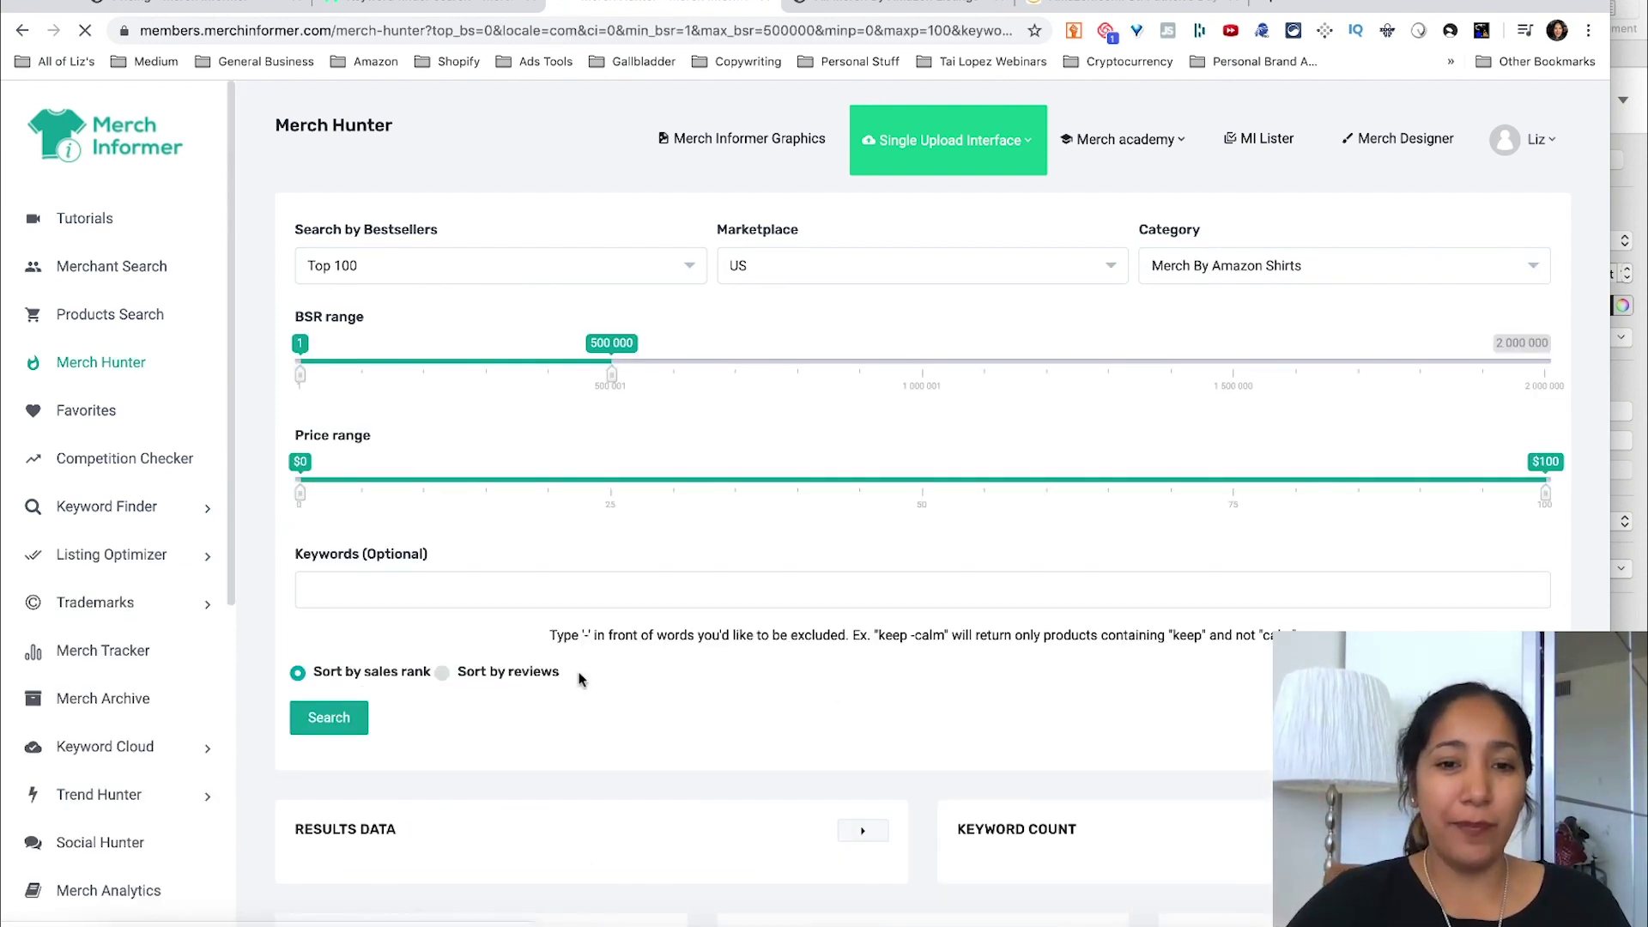
scroll(578, 678, "down", 8)
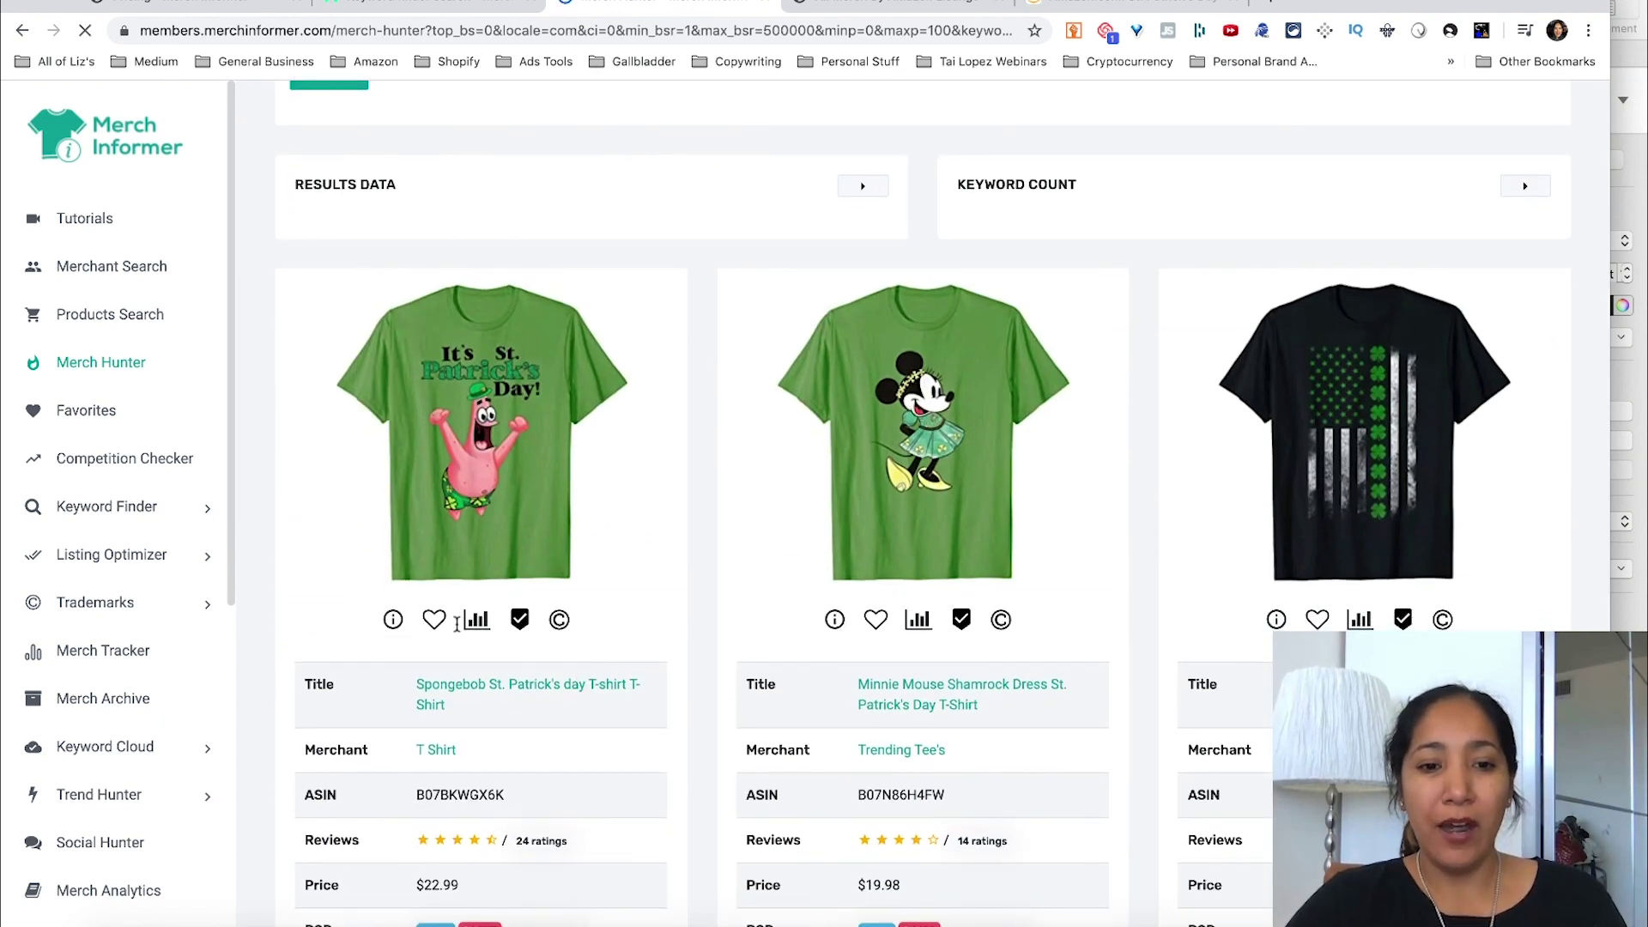
left_click(398, 619)
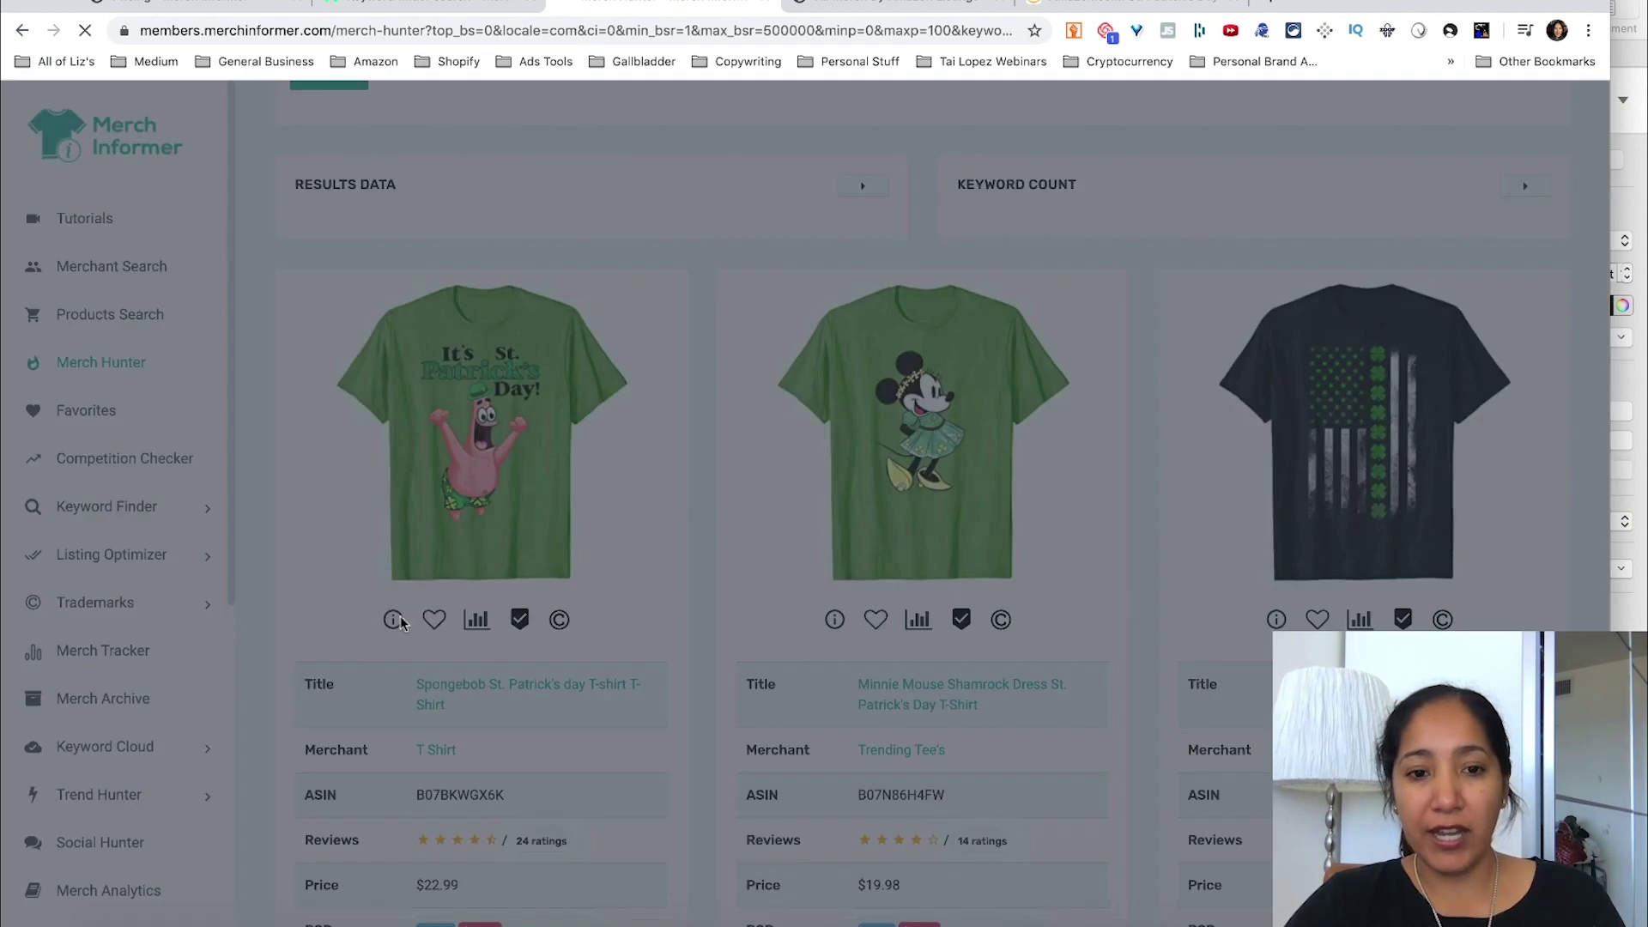
scroll(699, 558, "down", 1)
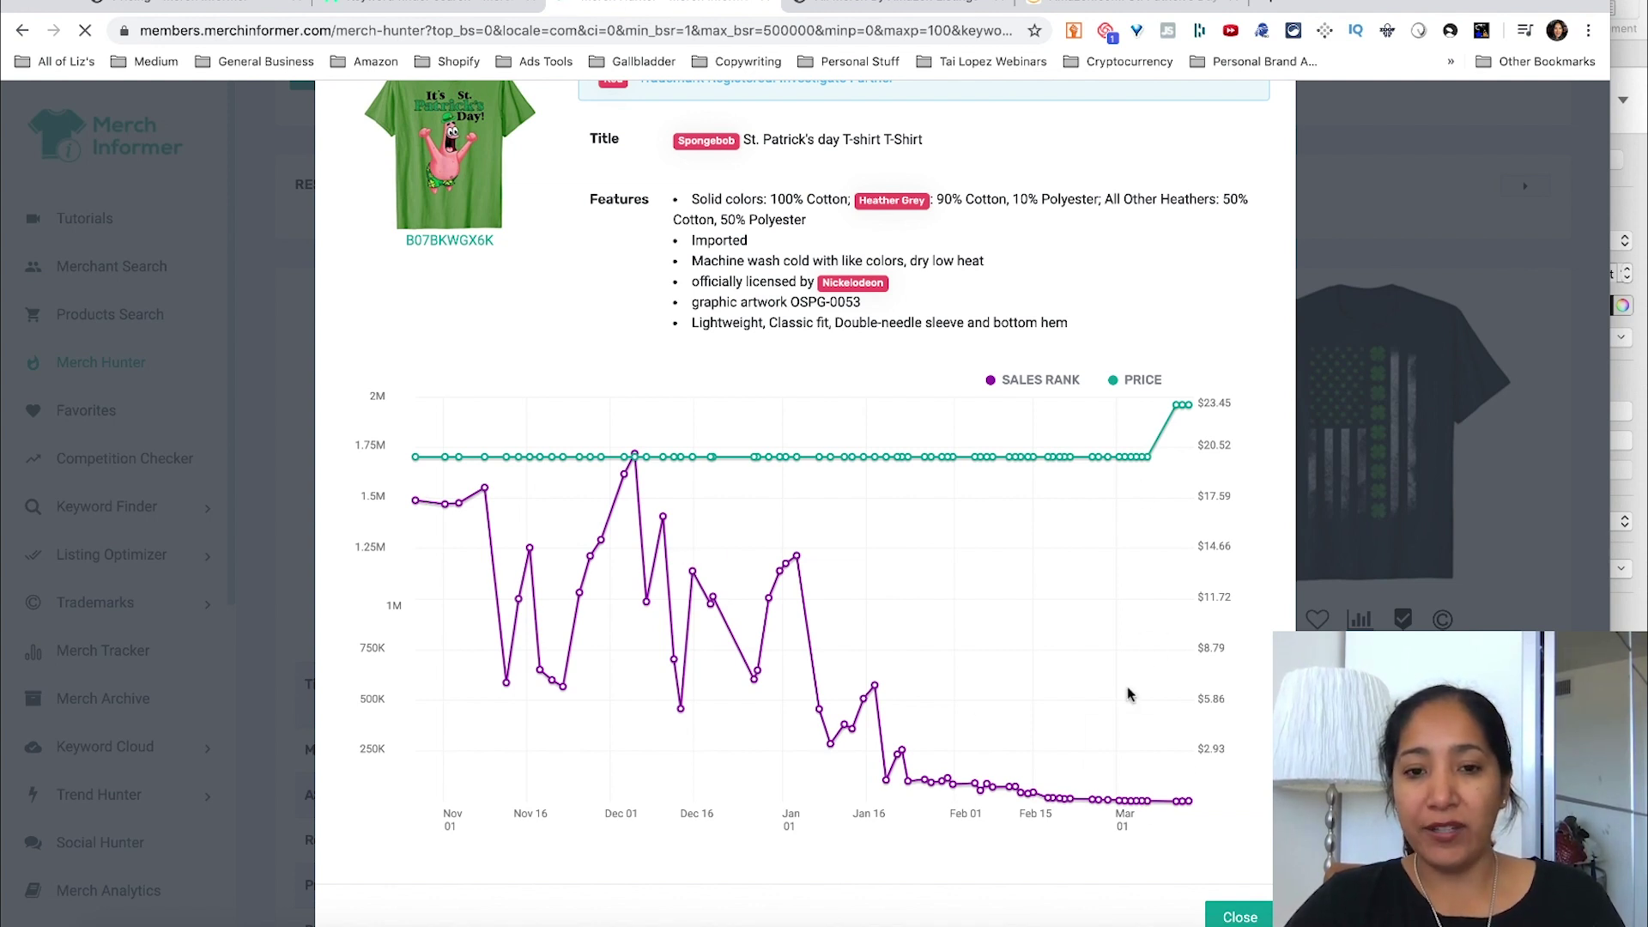
scroll(1129, 693, "up", 3)
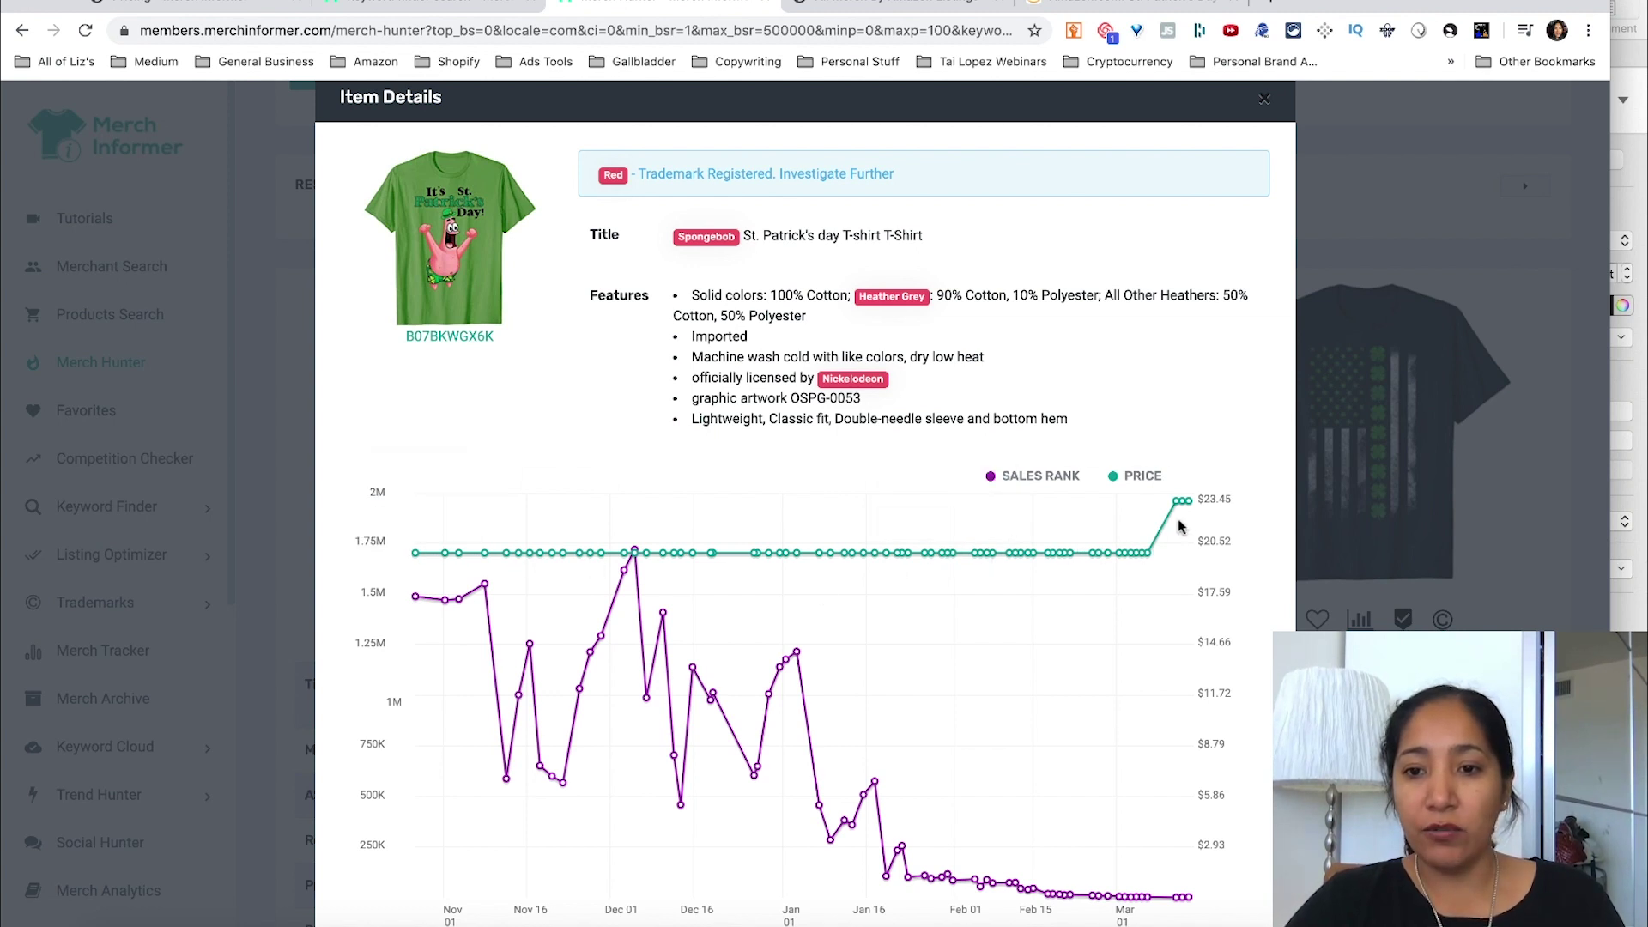
mouse_move(1185, 506)
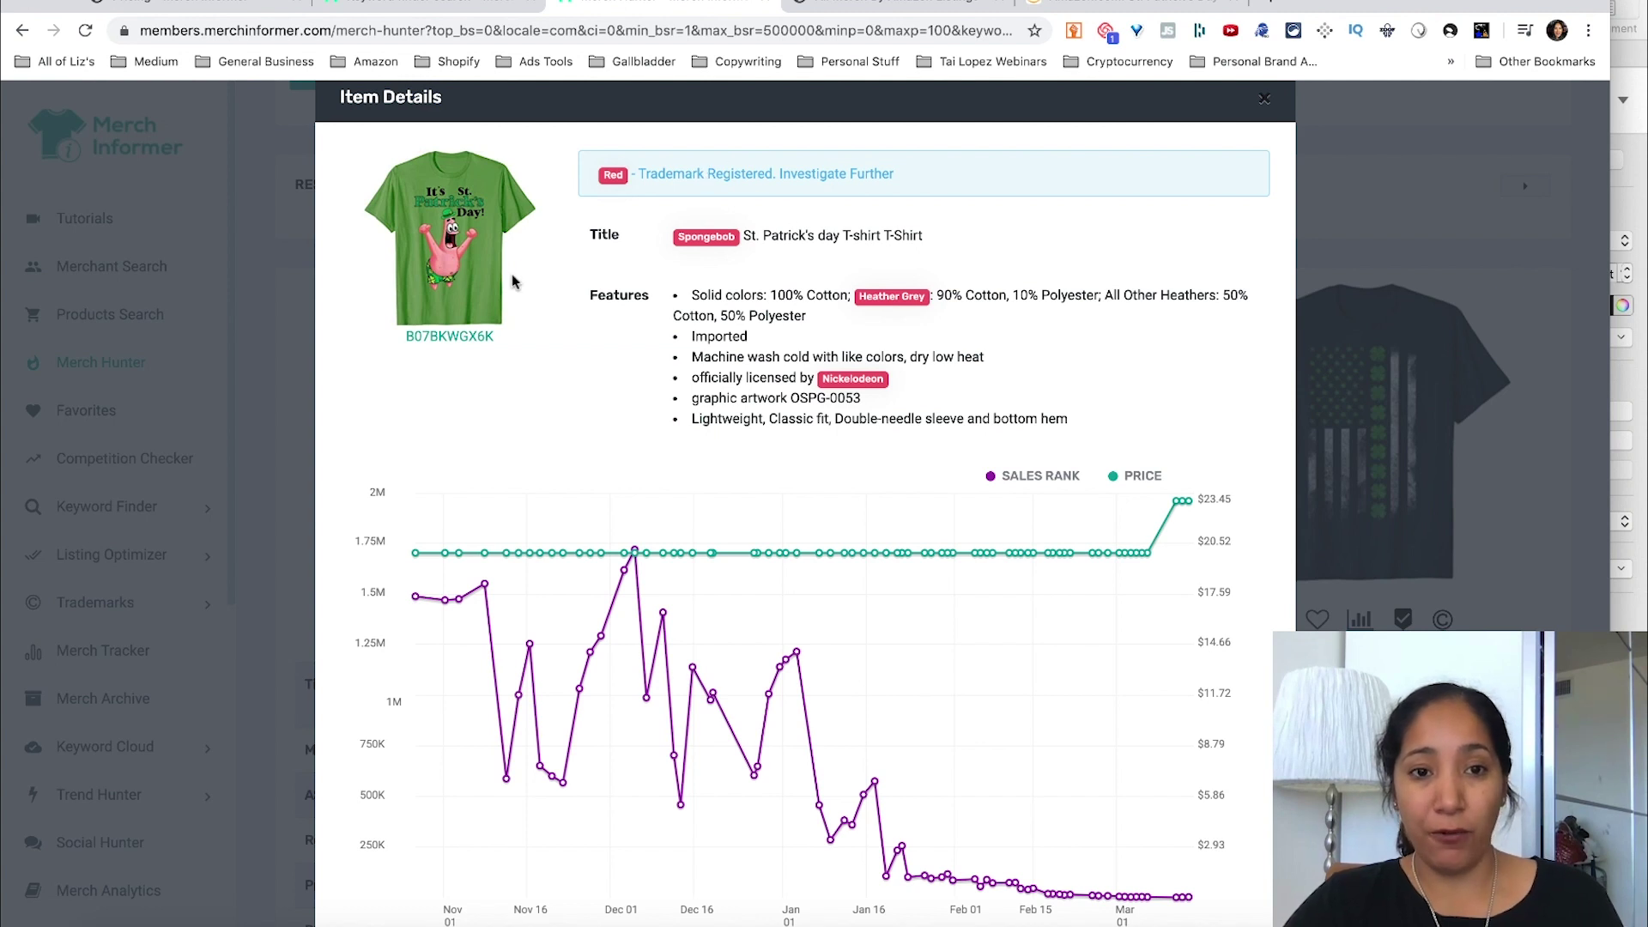
left_click_drag(679, 307, 964, 515)
scroll(963, 515, "down", 1)
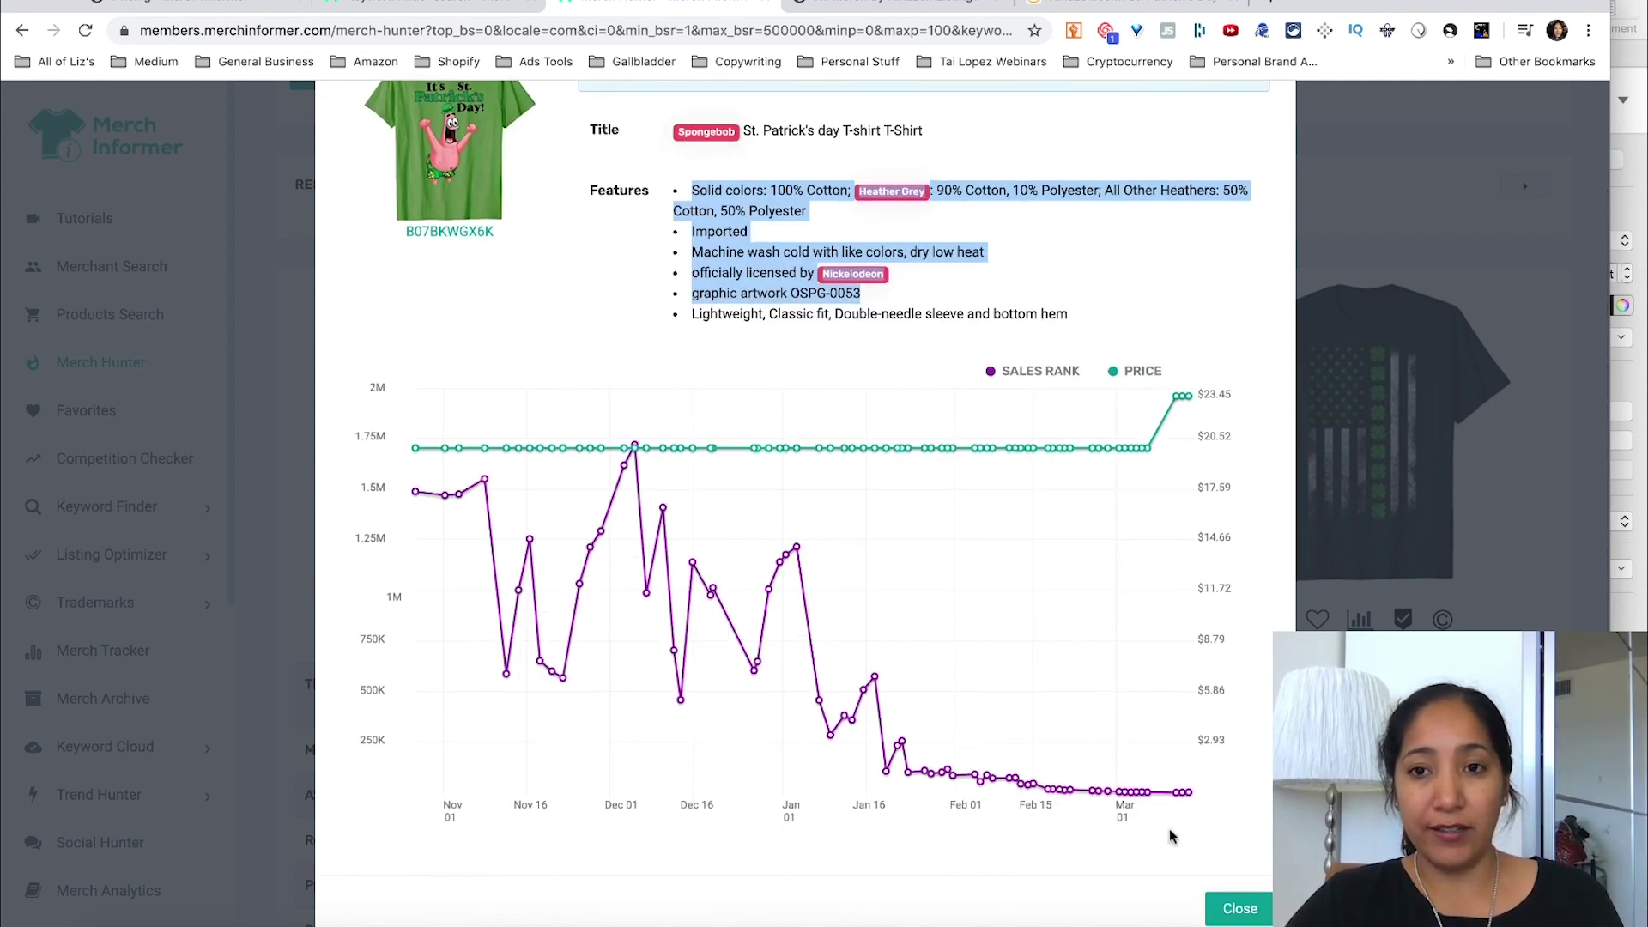
left_click(1238, 908)
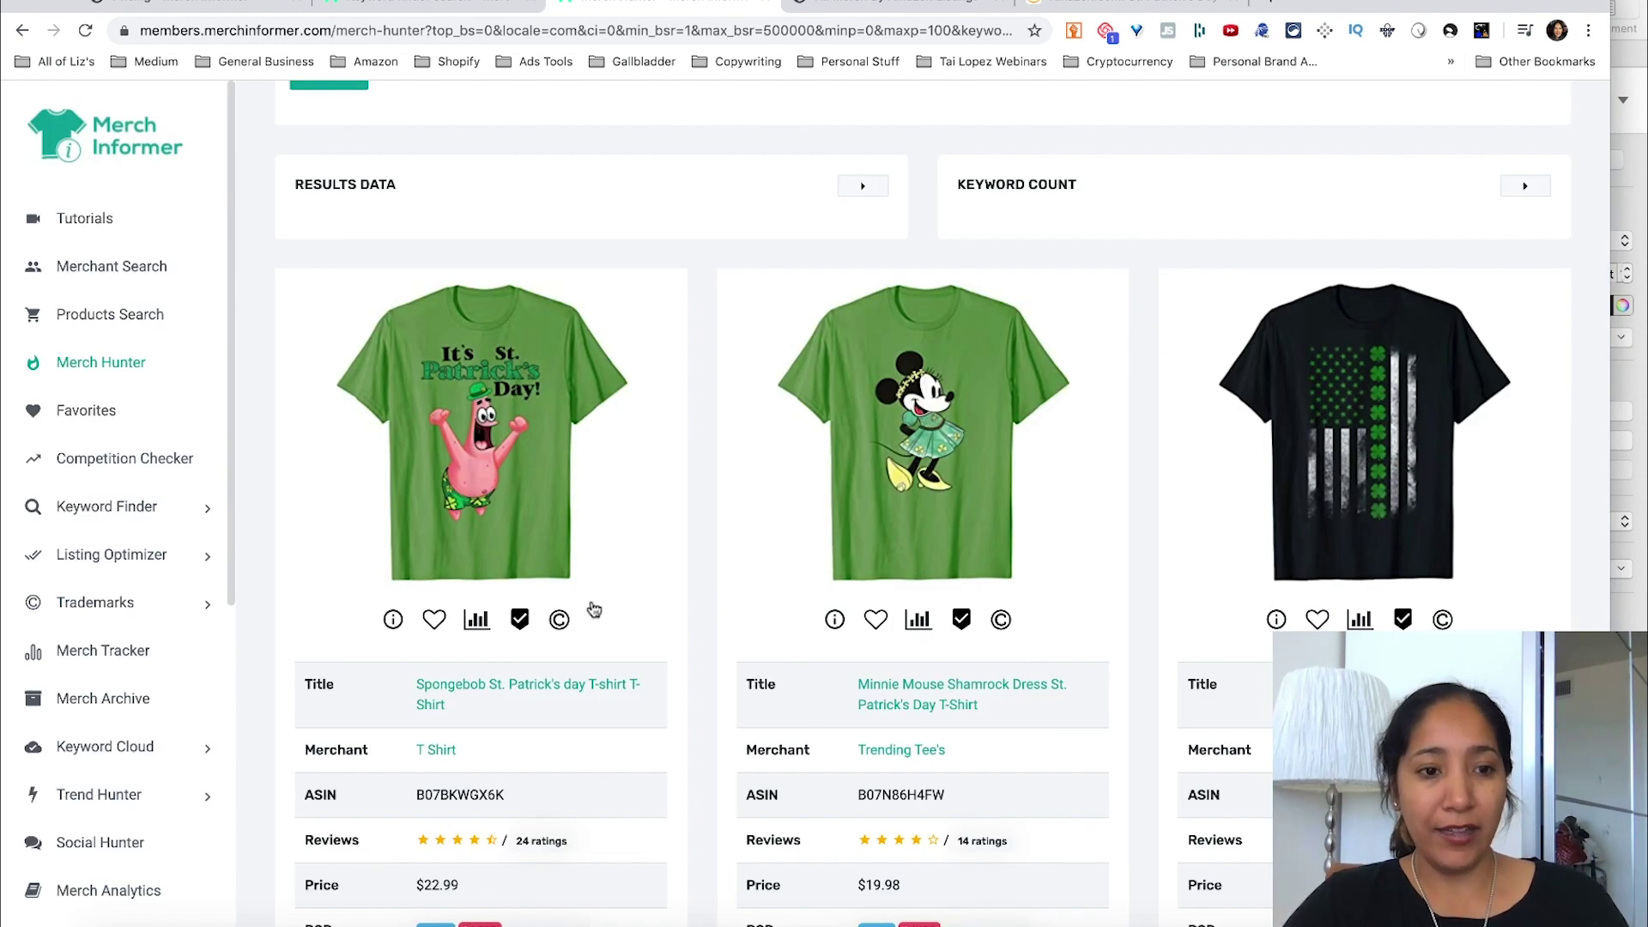
left_click(199, 558)
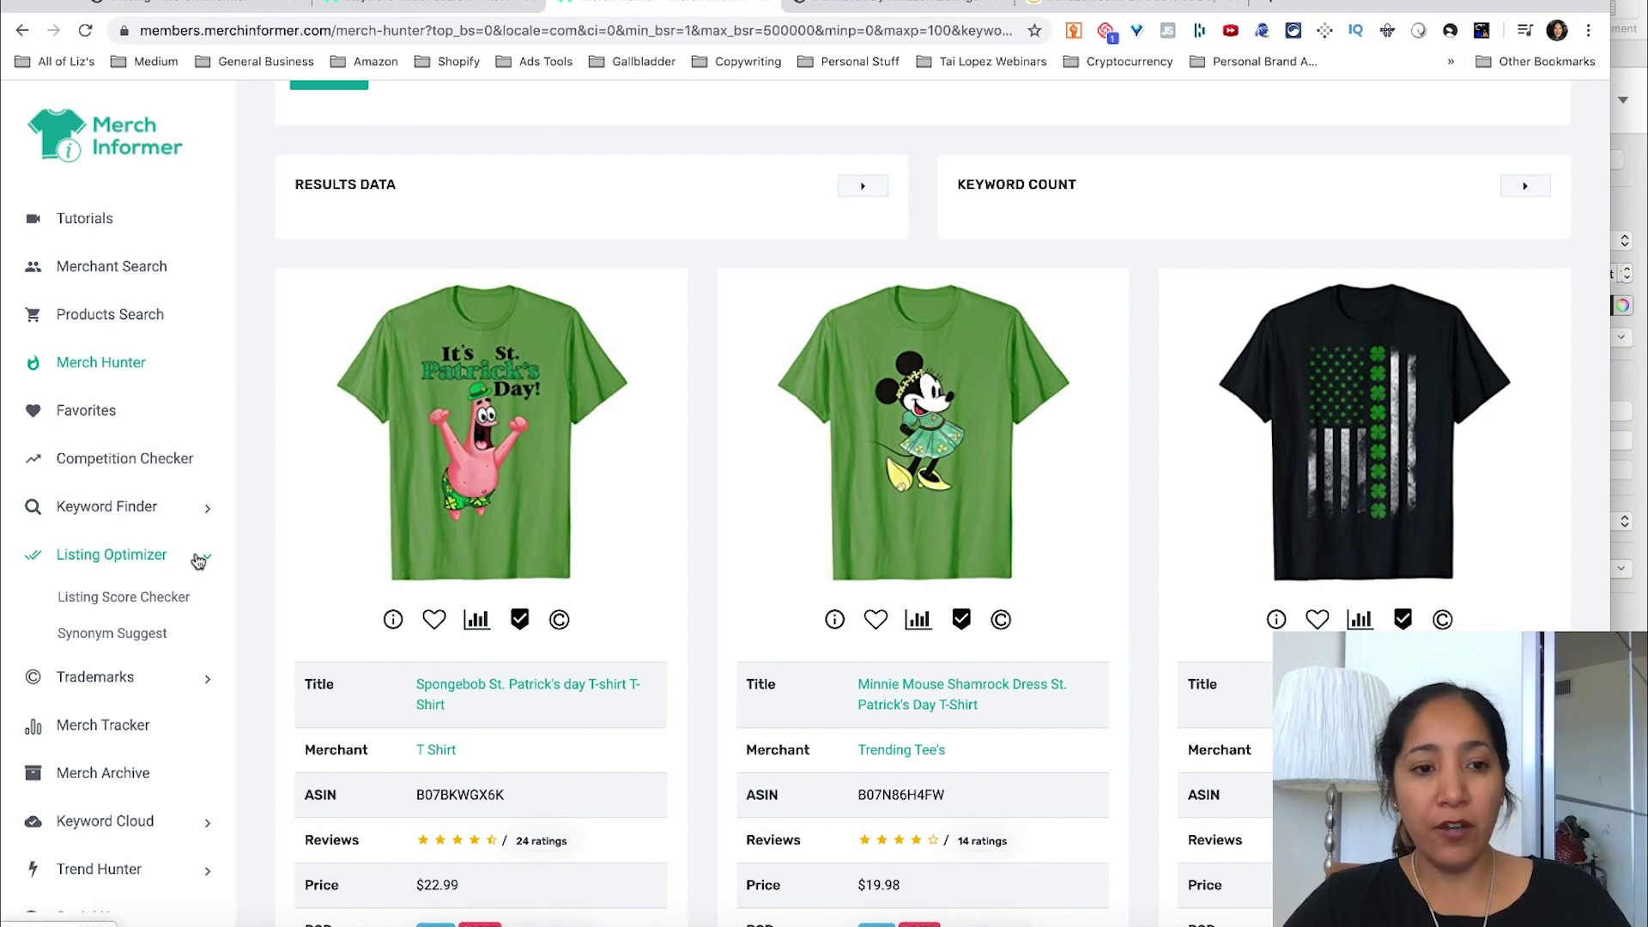
Open the Listing Score Checker and place the cursor in its empty ASIN field
left_click(163, 596)
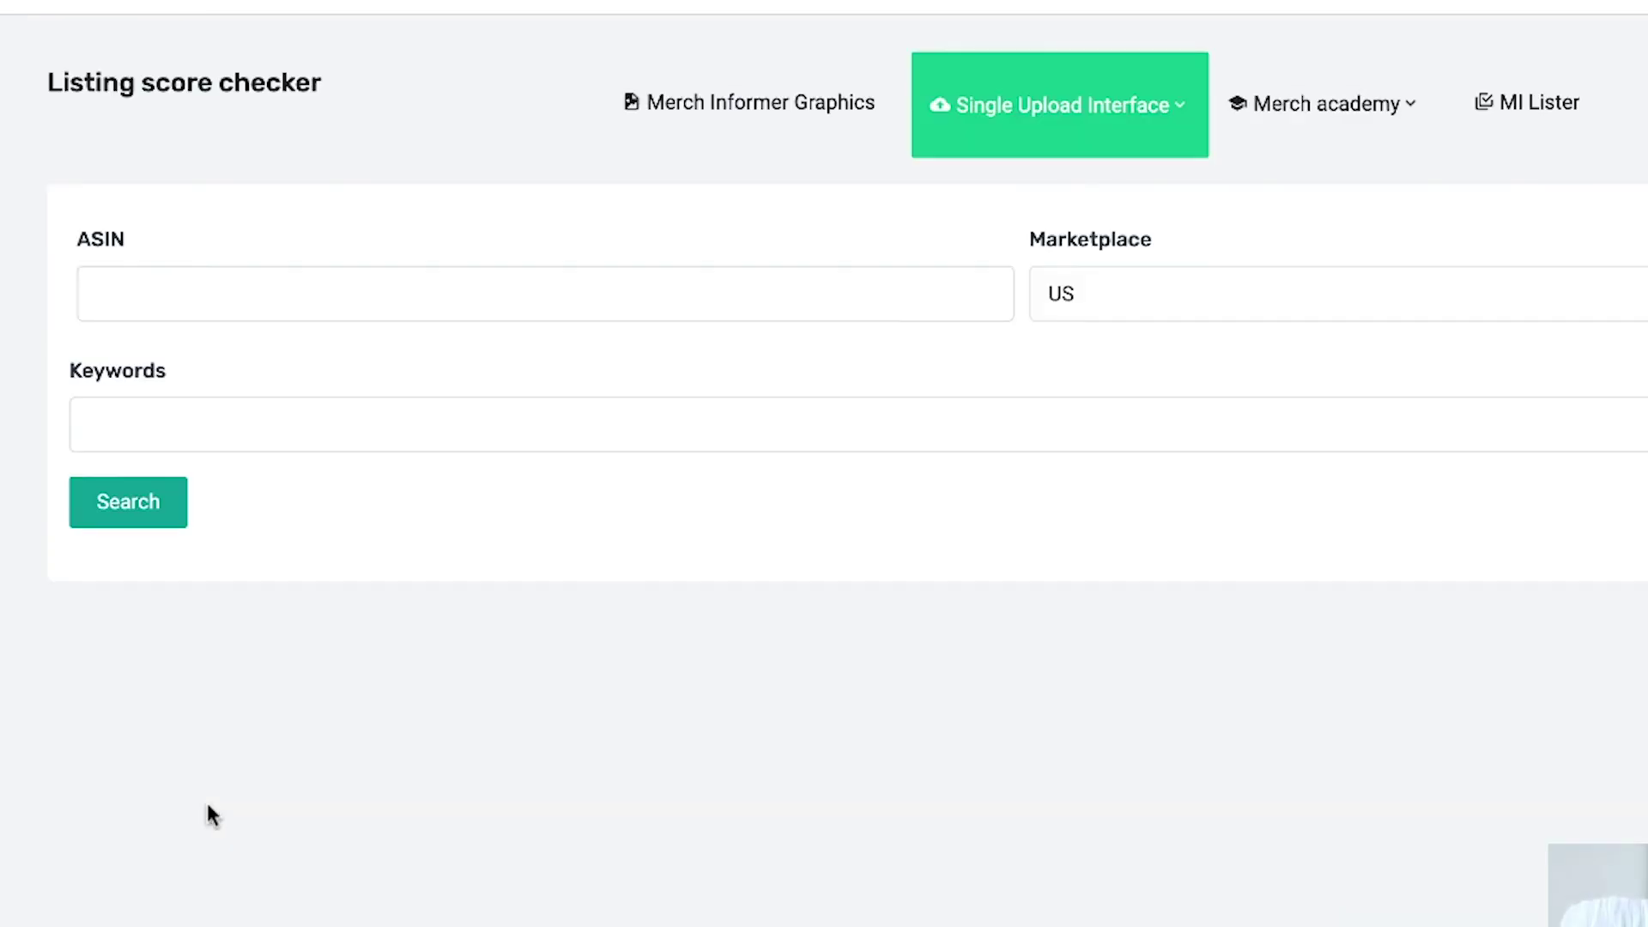
left_click(424, 281)
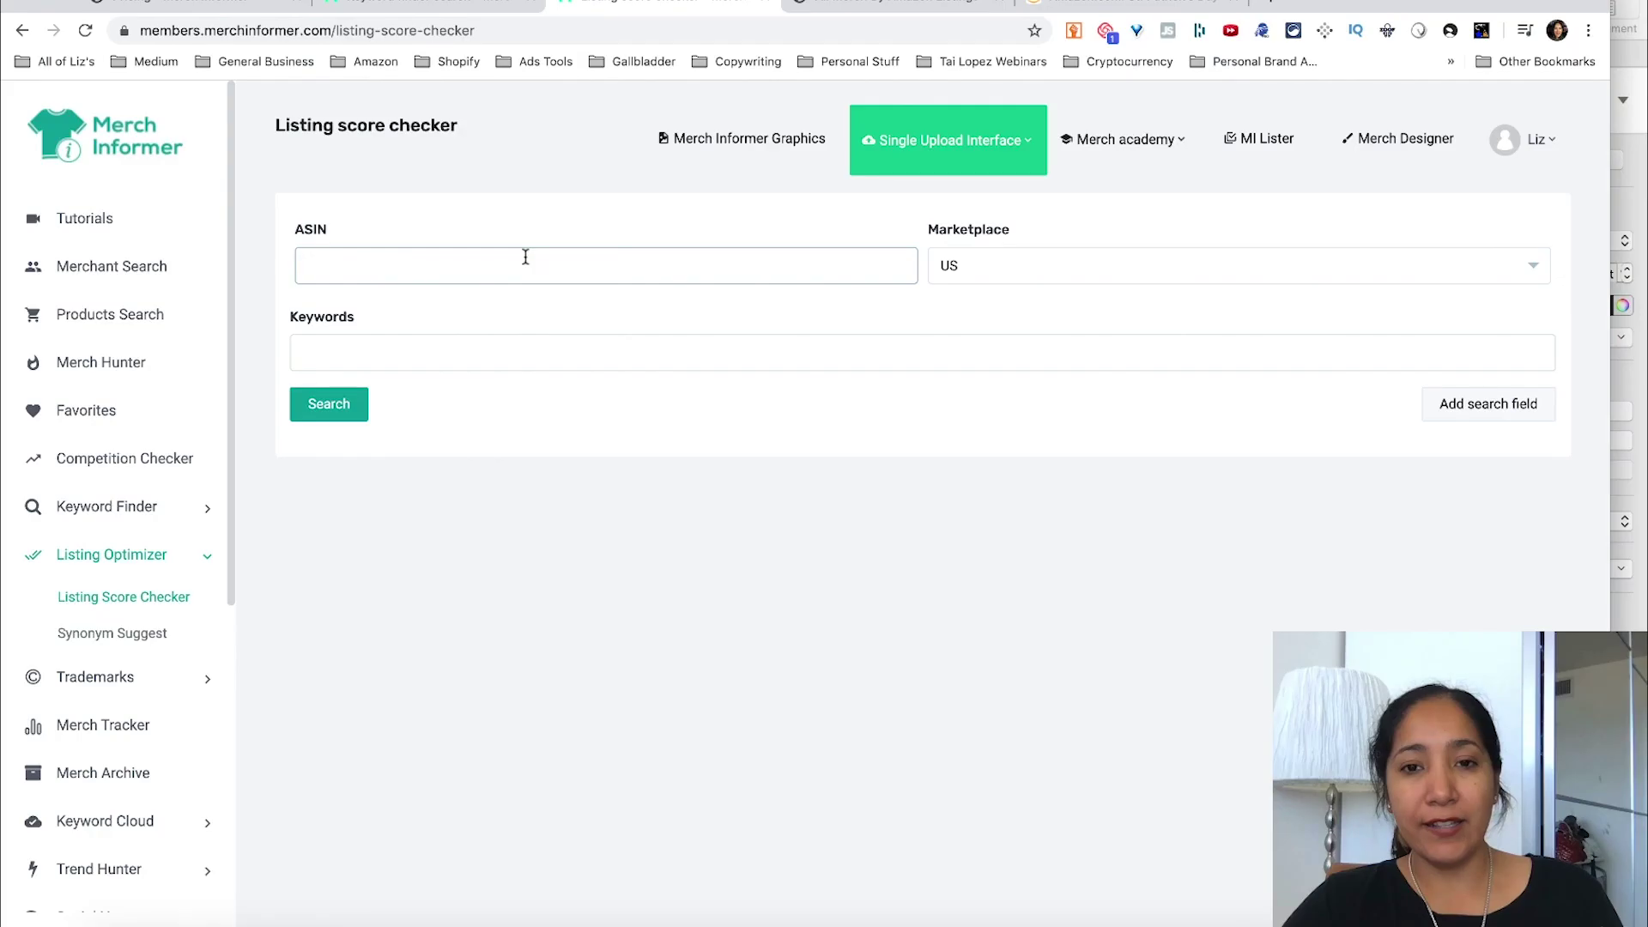
Copy the dabbing leprechaun shirt's ASIN B07NCQRPPG from Amazon and return to Merch Informer
left_click(1133, 3)
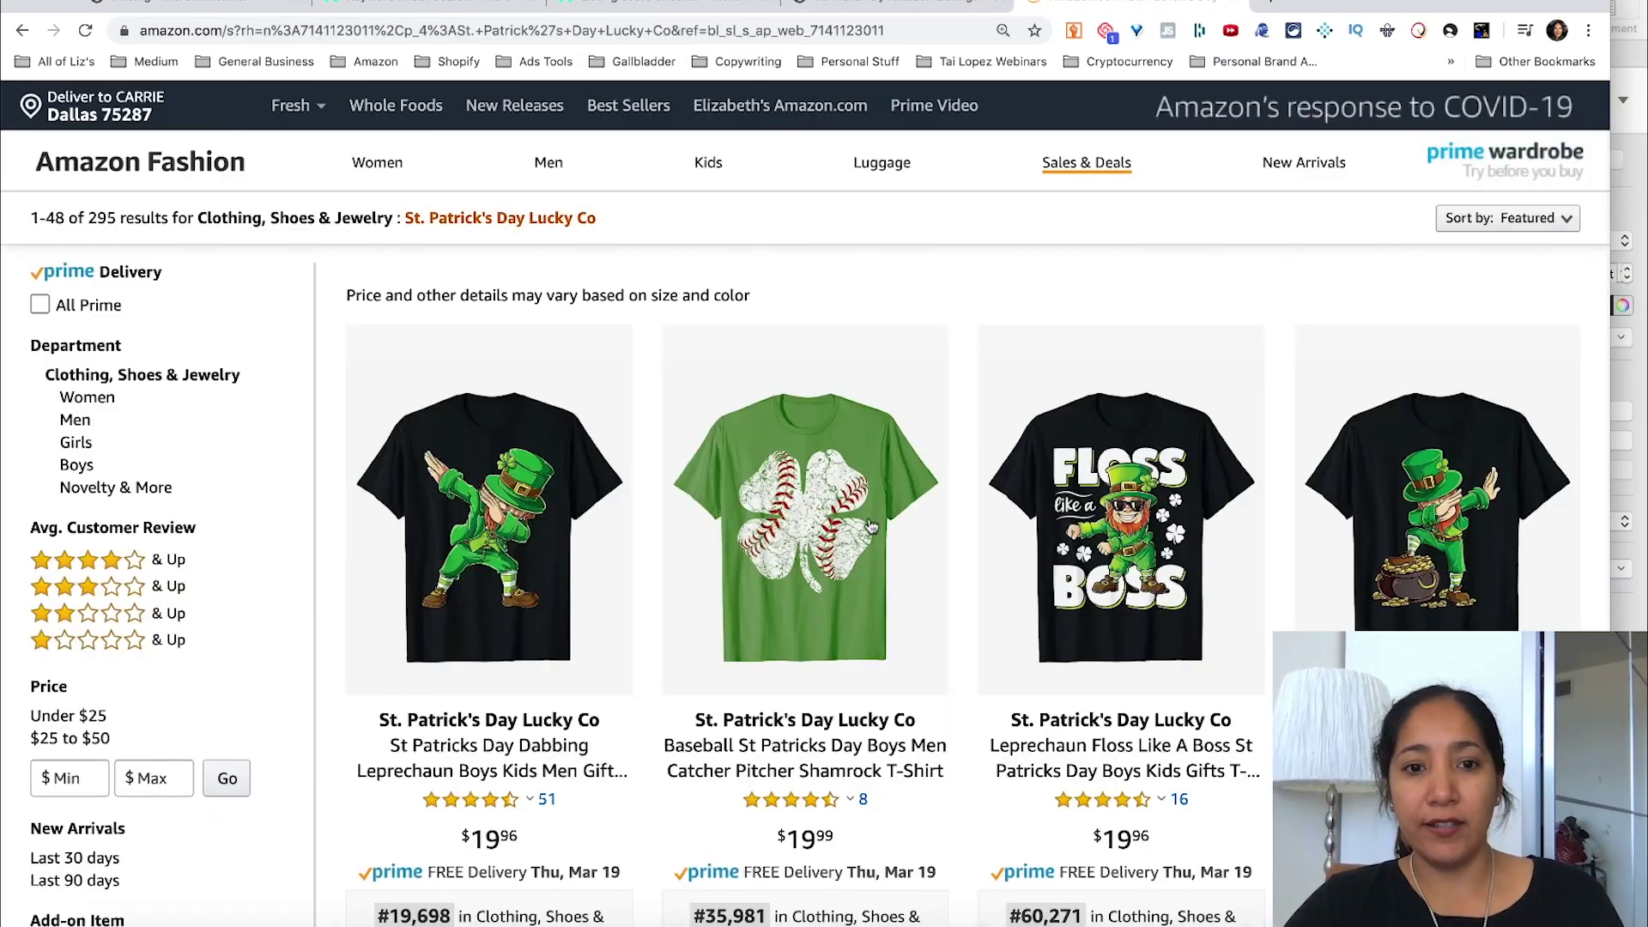
mouse_move(798, 549)
scroll(549, 498, "down", 5)
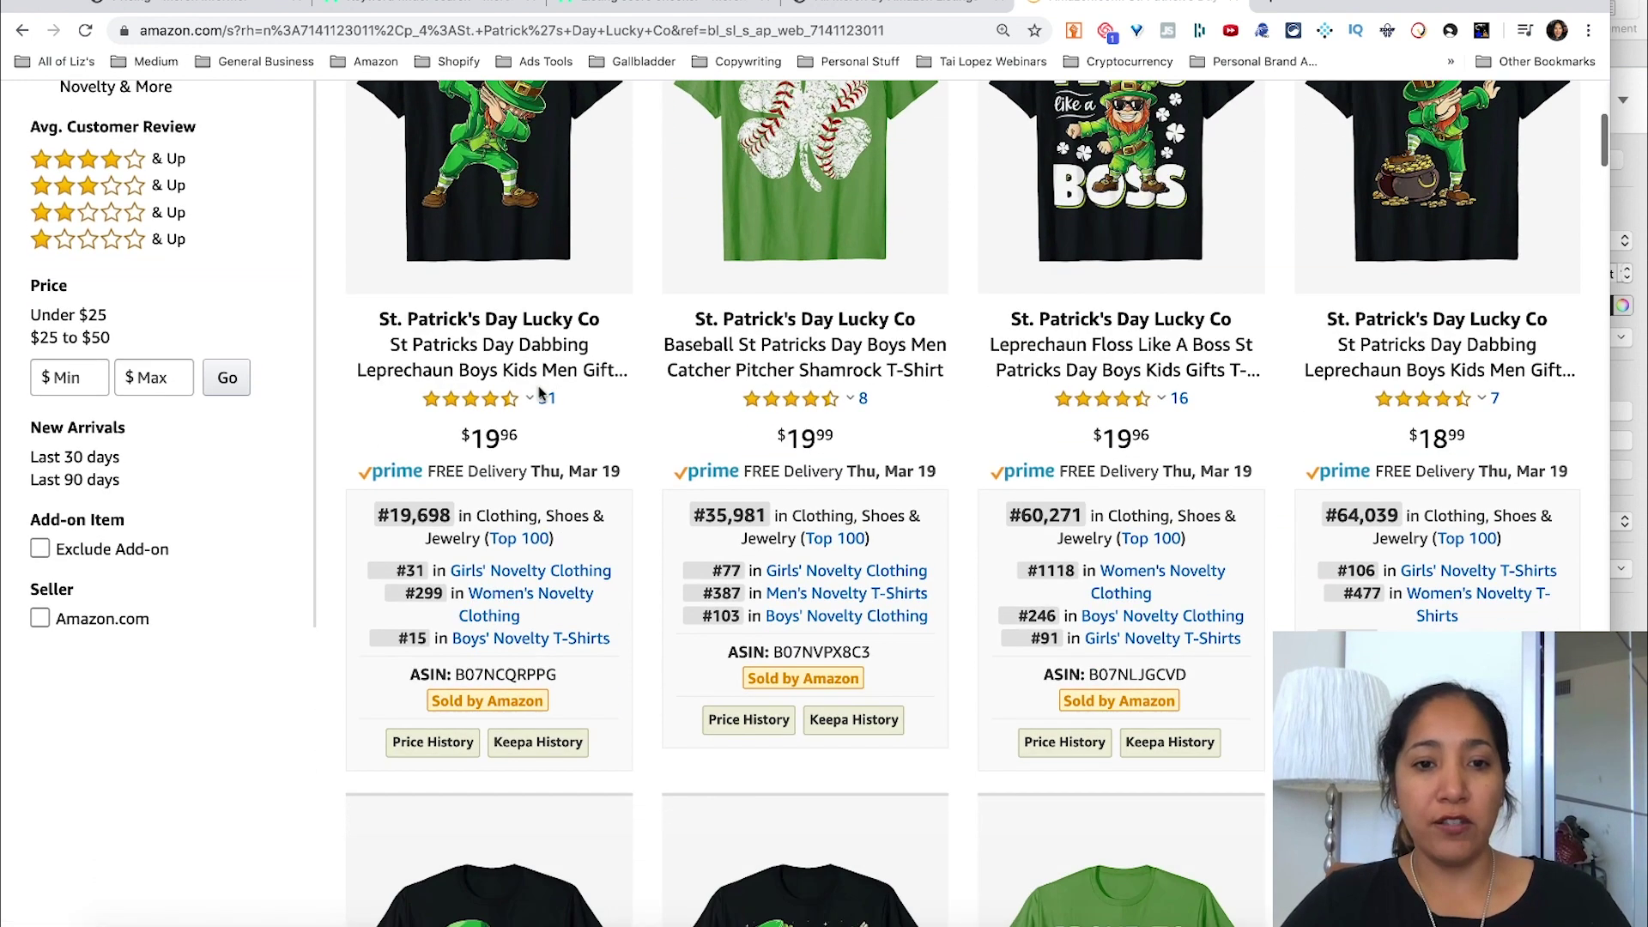
mouse_move(530, 398)
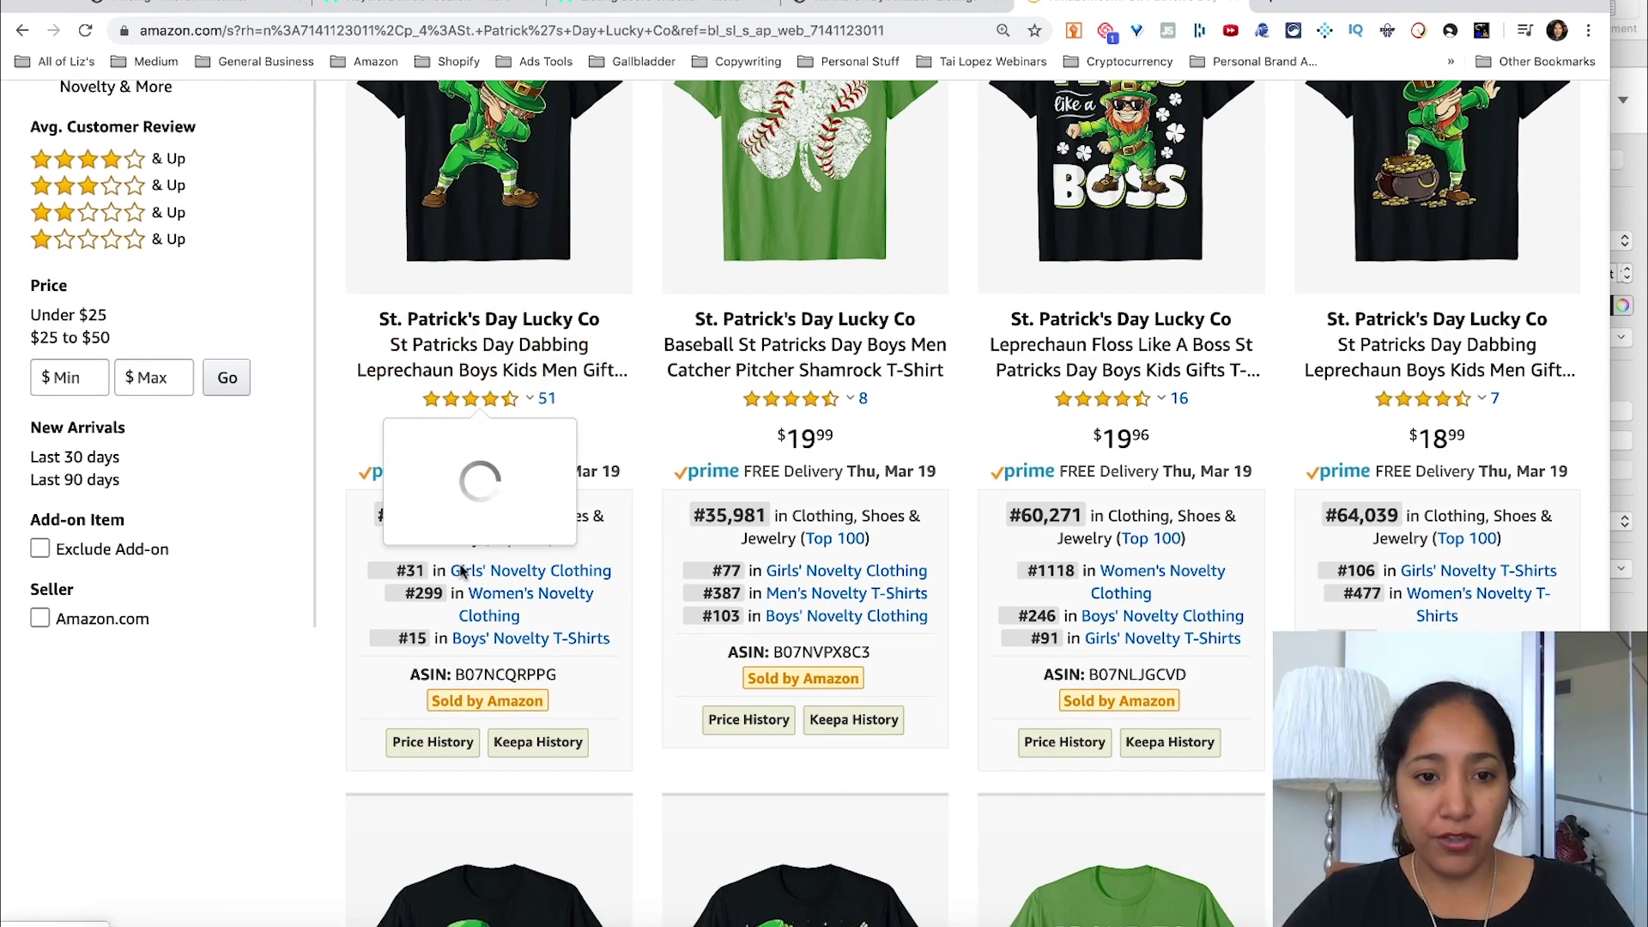
left_click_drag(453, 675, 555, 675)
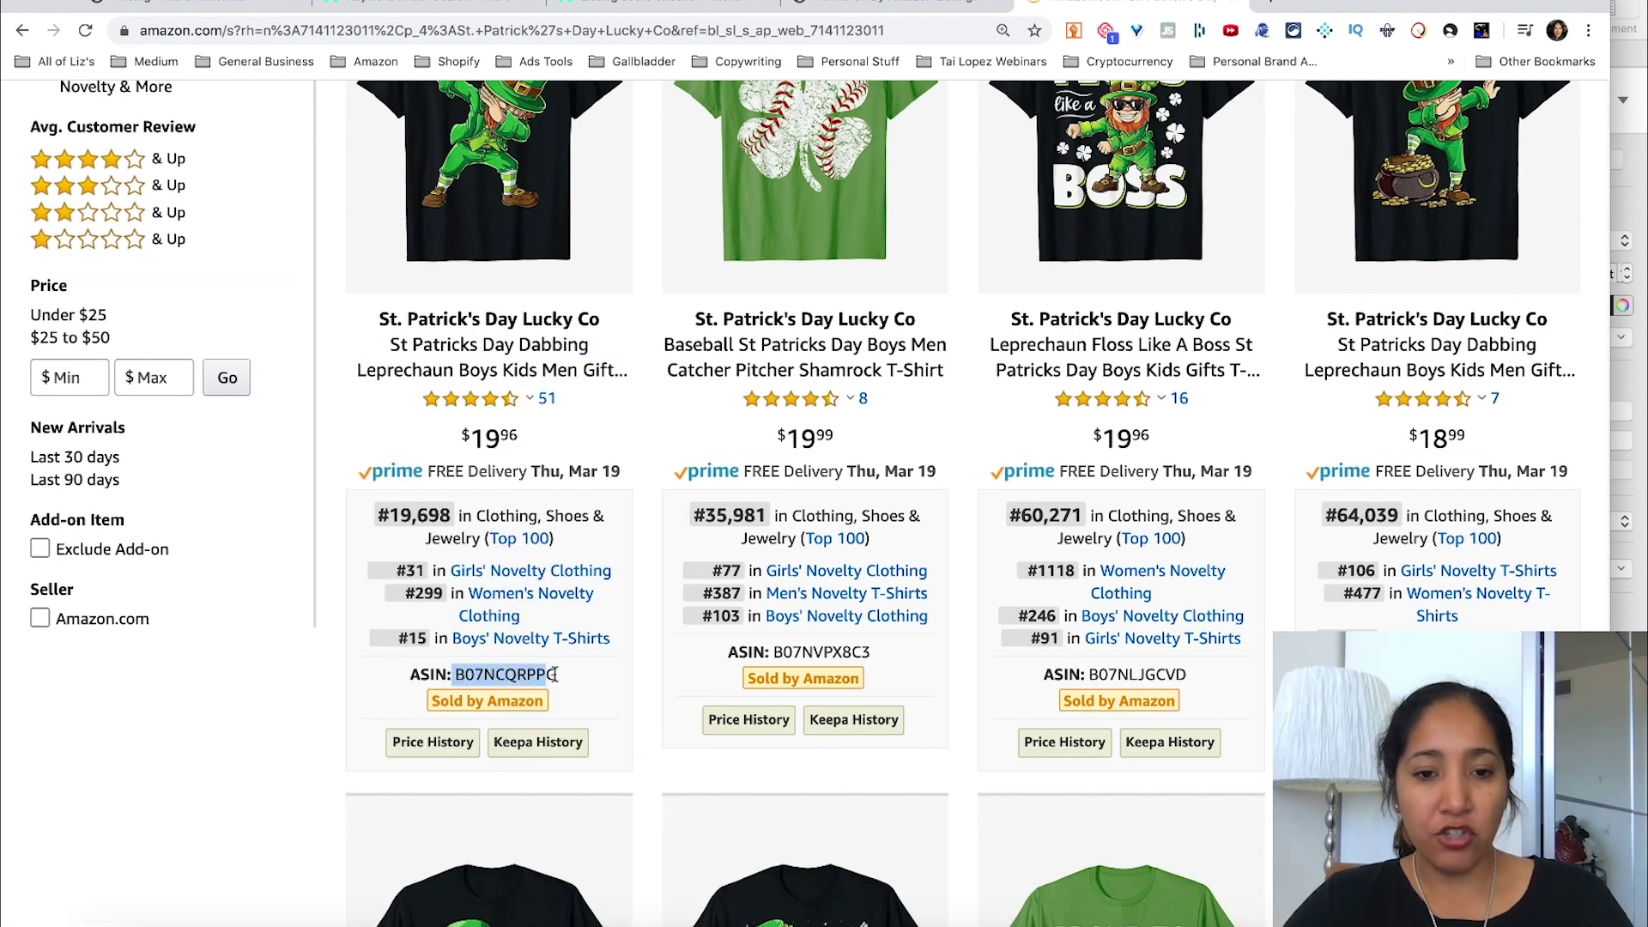
right_click(551, 674)
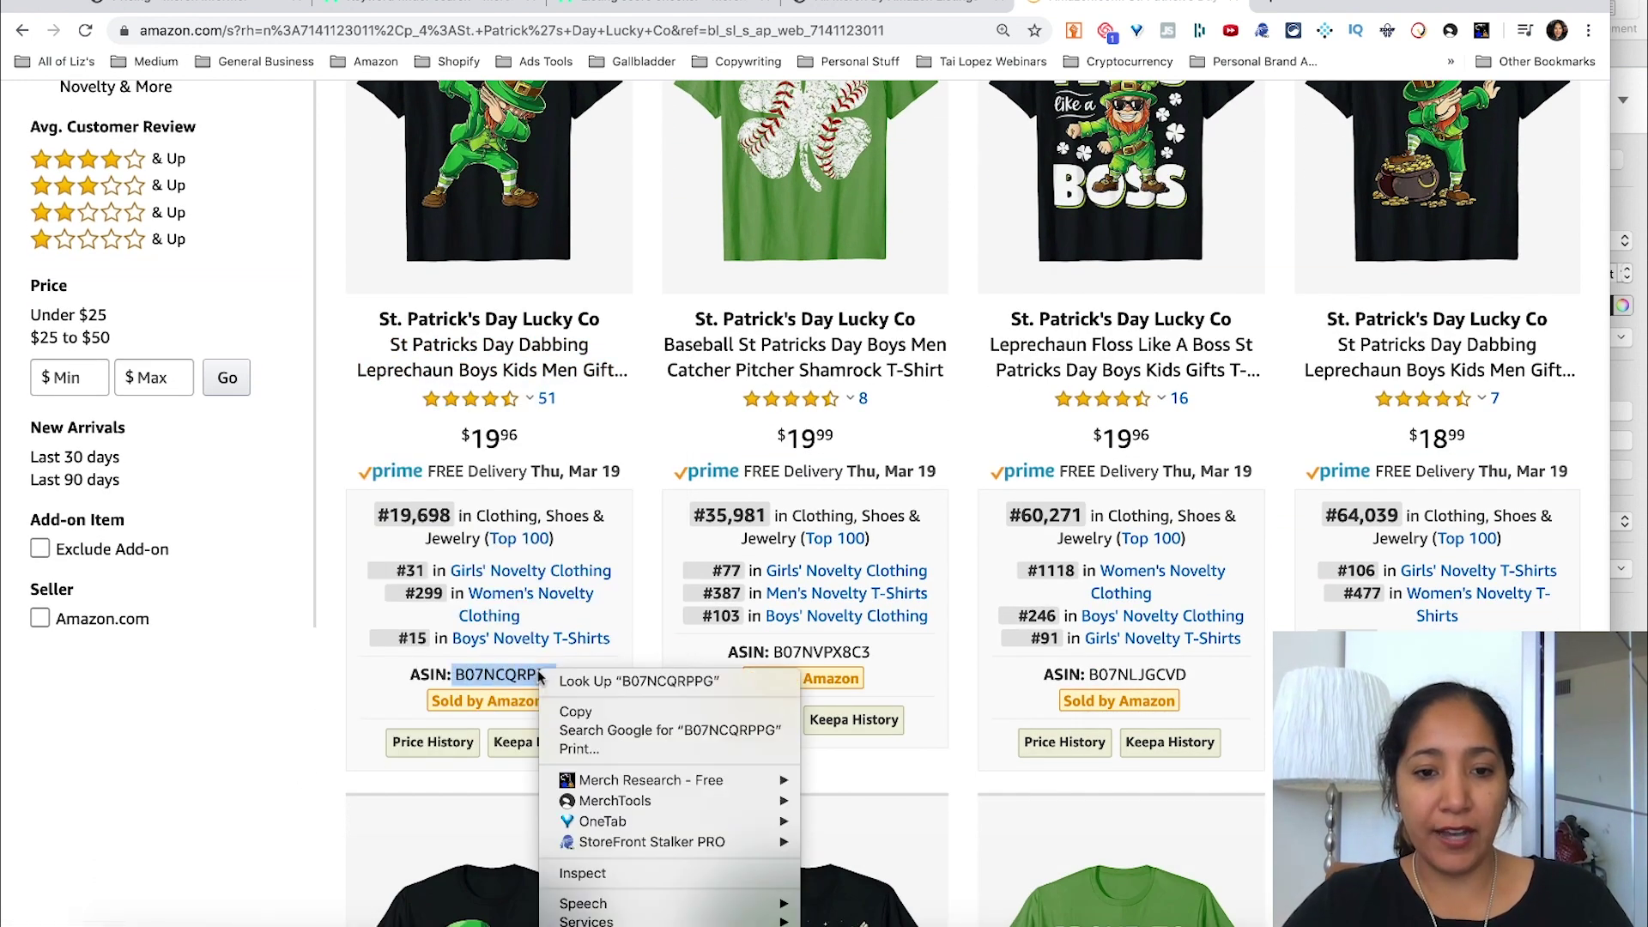
left_click(571, 705)
left_click(665, 3)
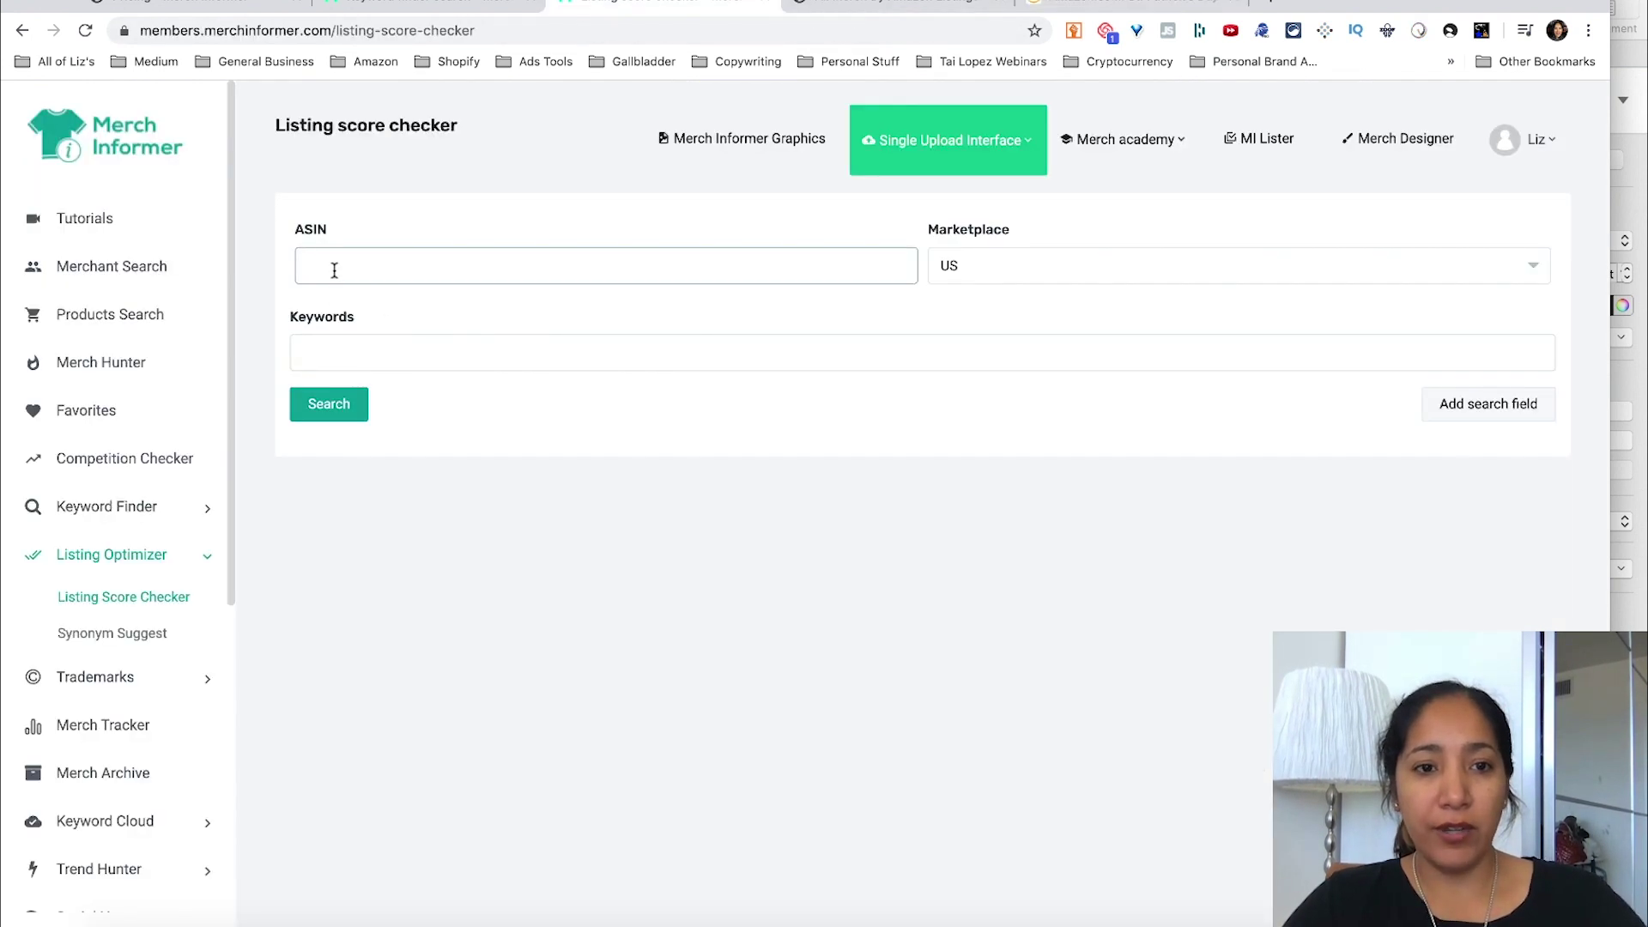
Score ASIN B07NCQRPPG against 'st patricks day' and select the resulting 65% optimization score
key("super+v")
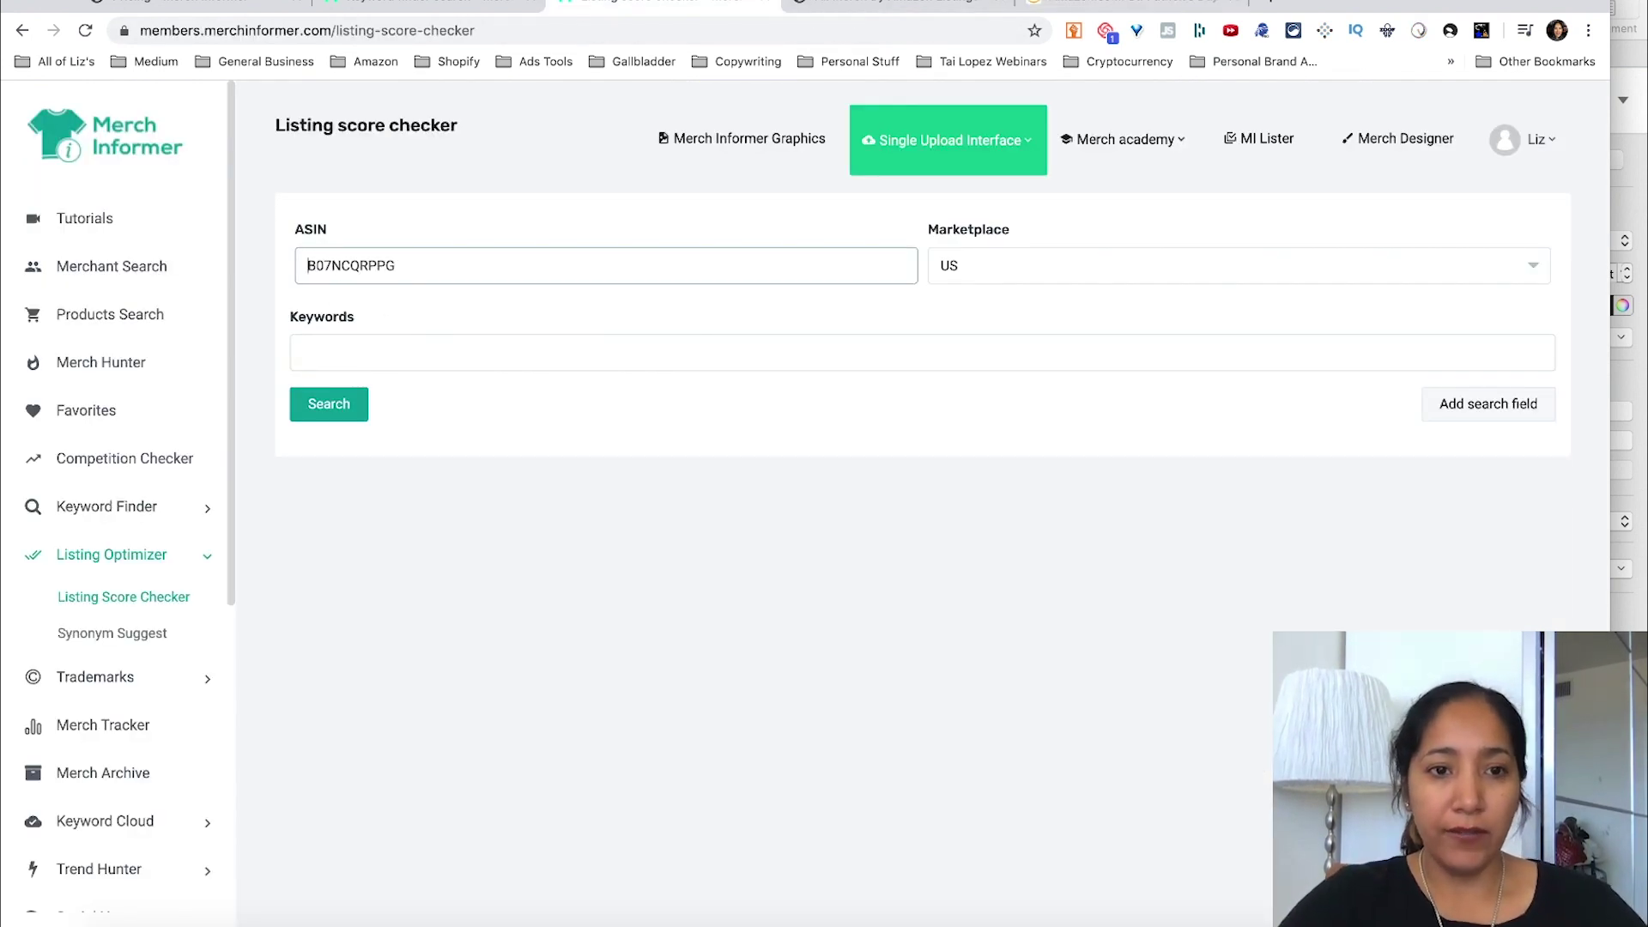
left_click(321, 335)
type("st")
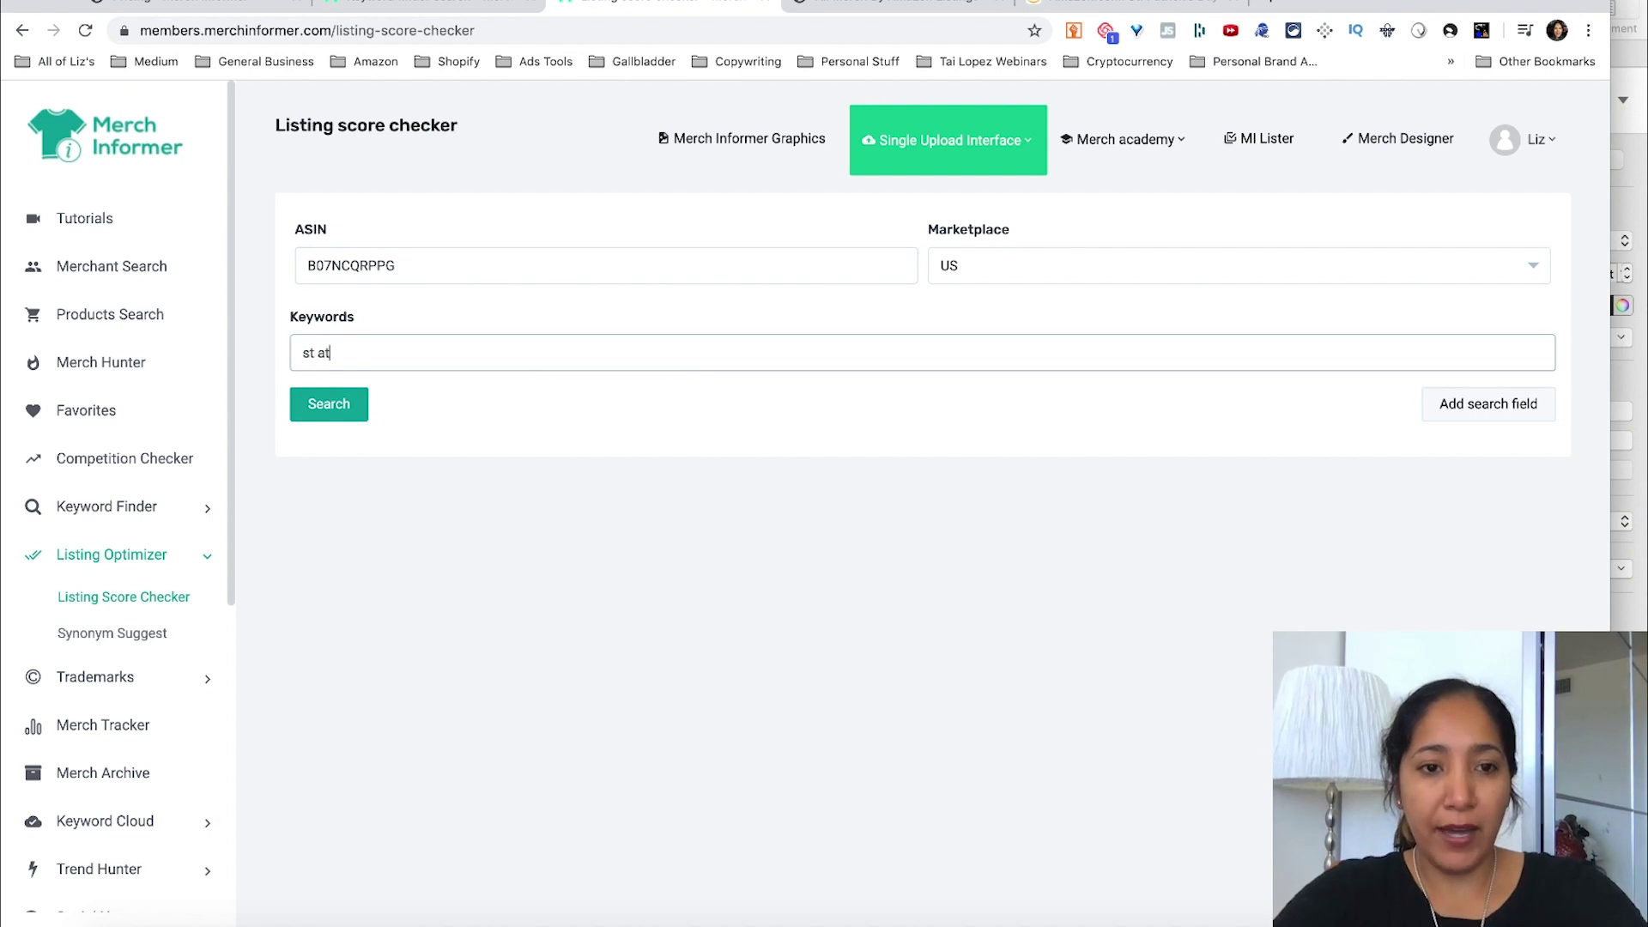
type(" patricks day")
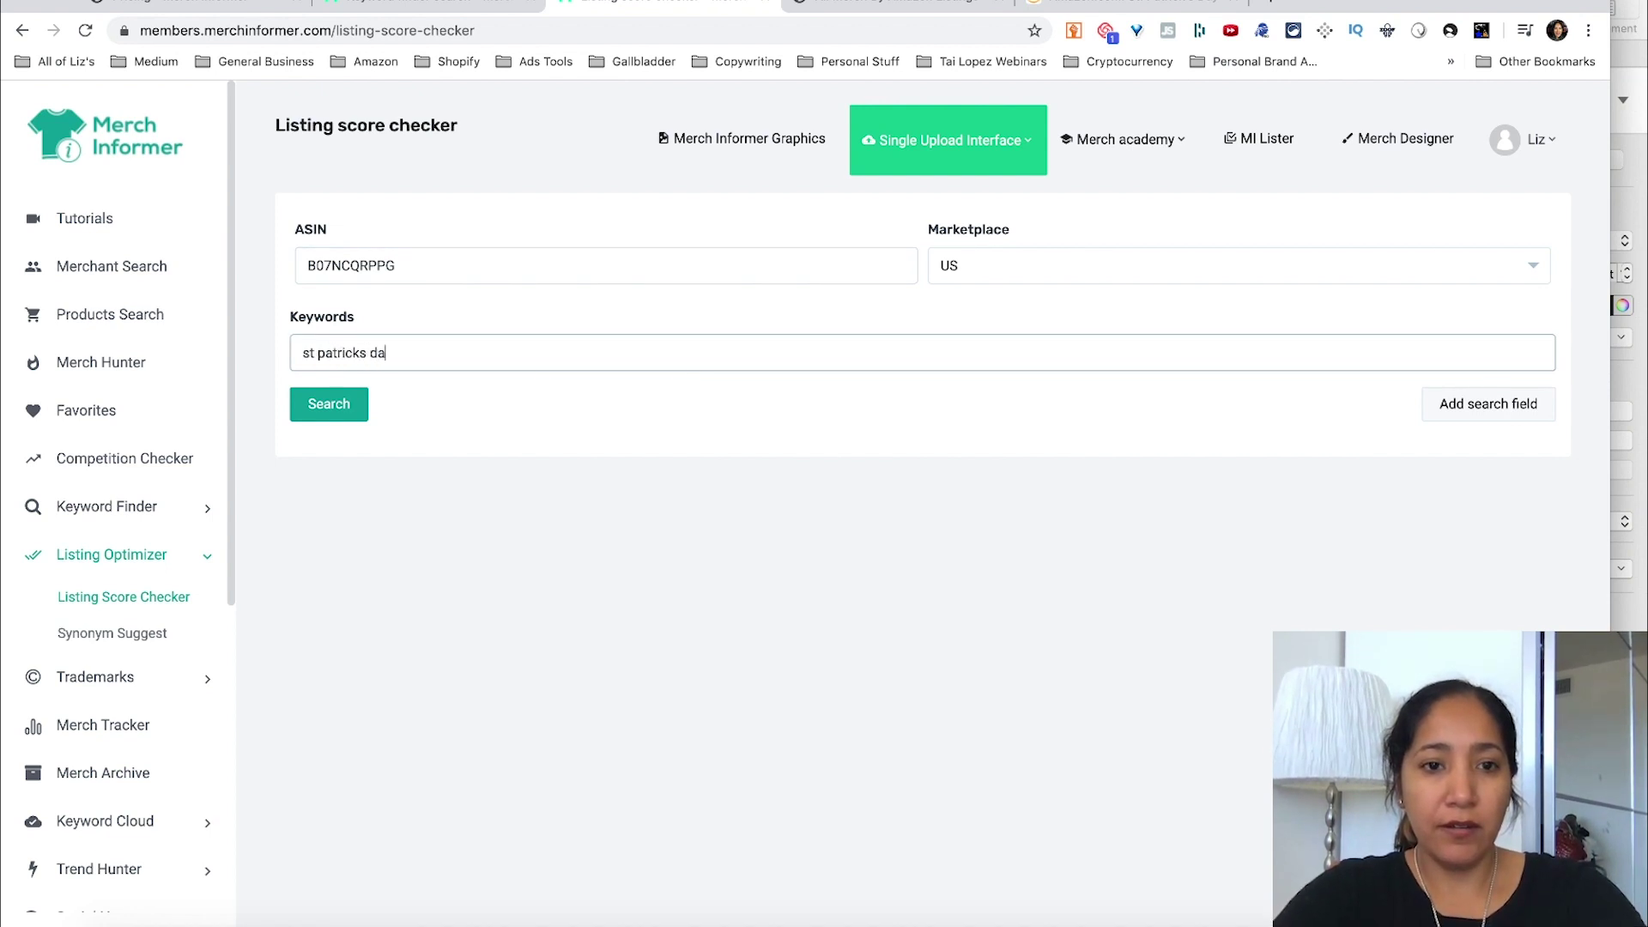
left_click(330, 405)
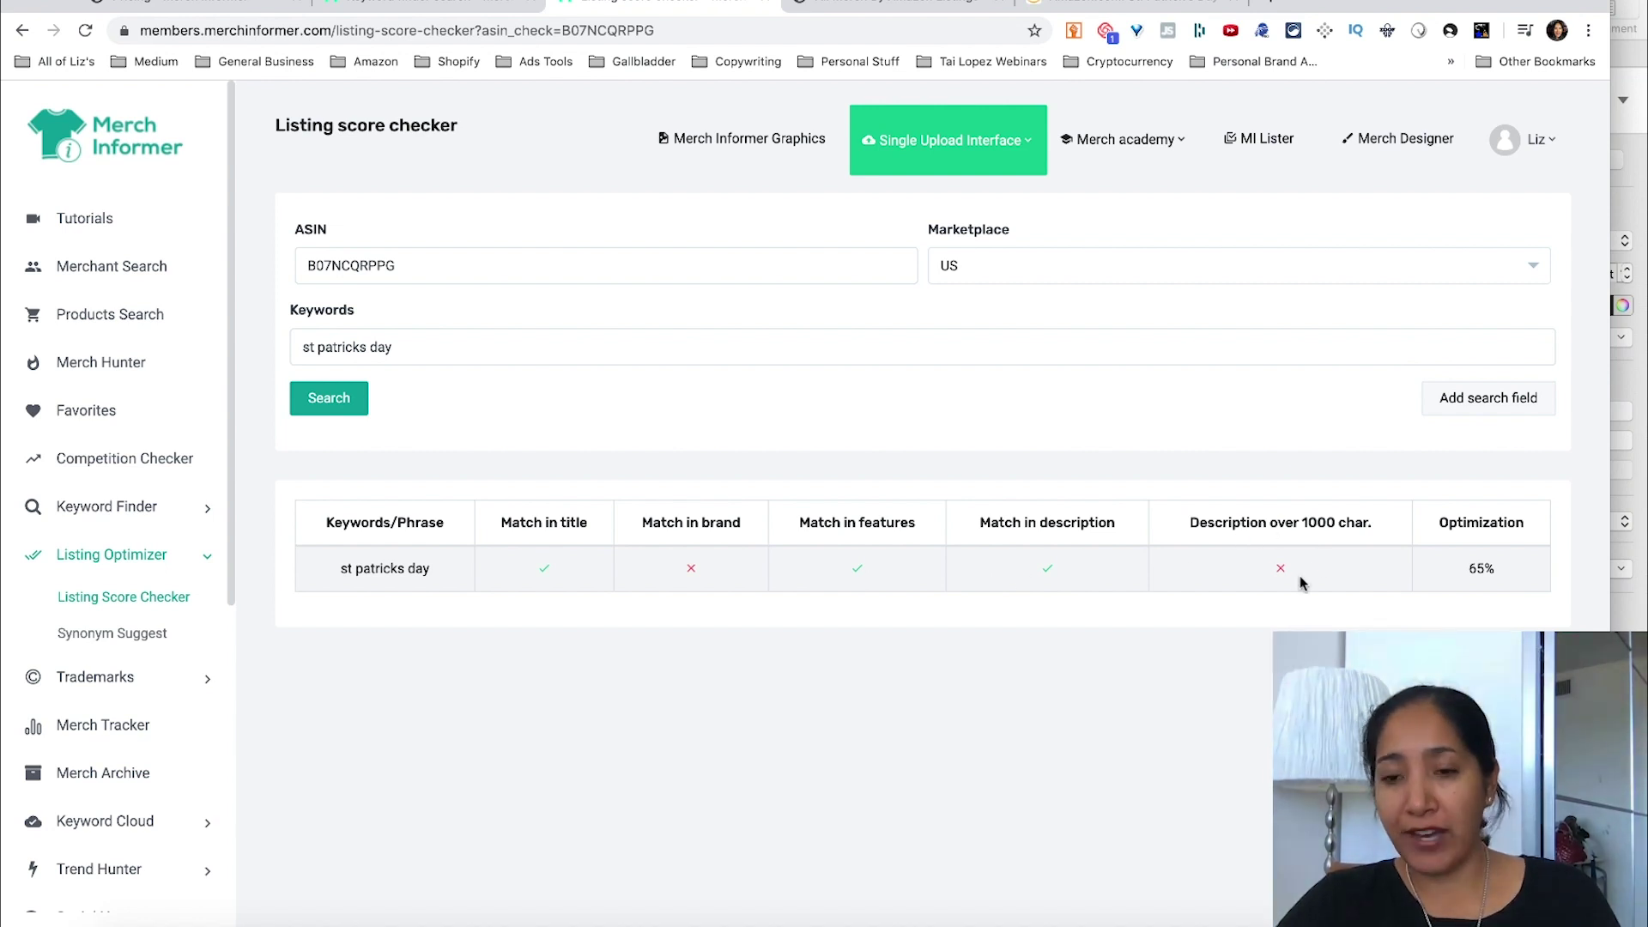
double_click(1471, 572)
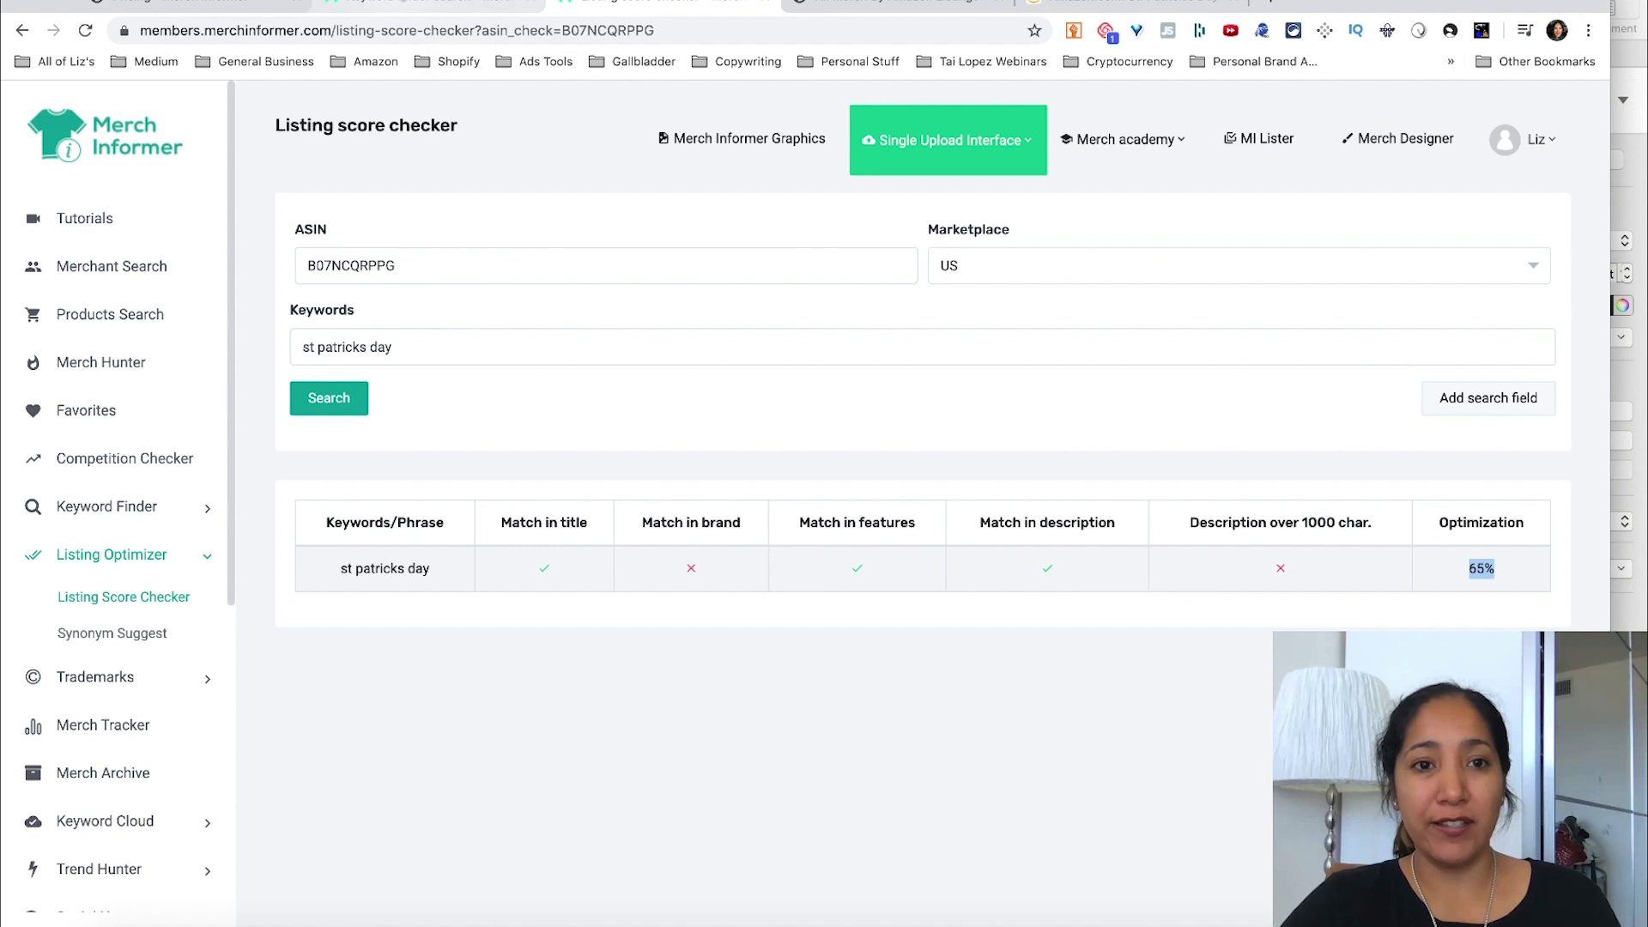
left_click(412, 5)
Search Amazon from its home page for St. Patrick's Day shirts
scroll(614, 463, "up", 4)
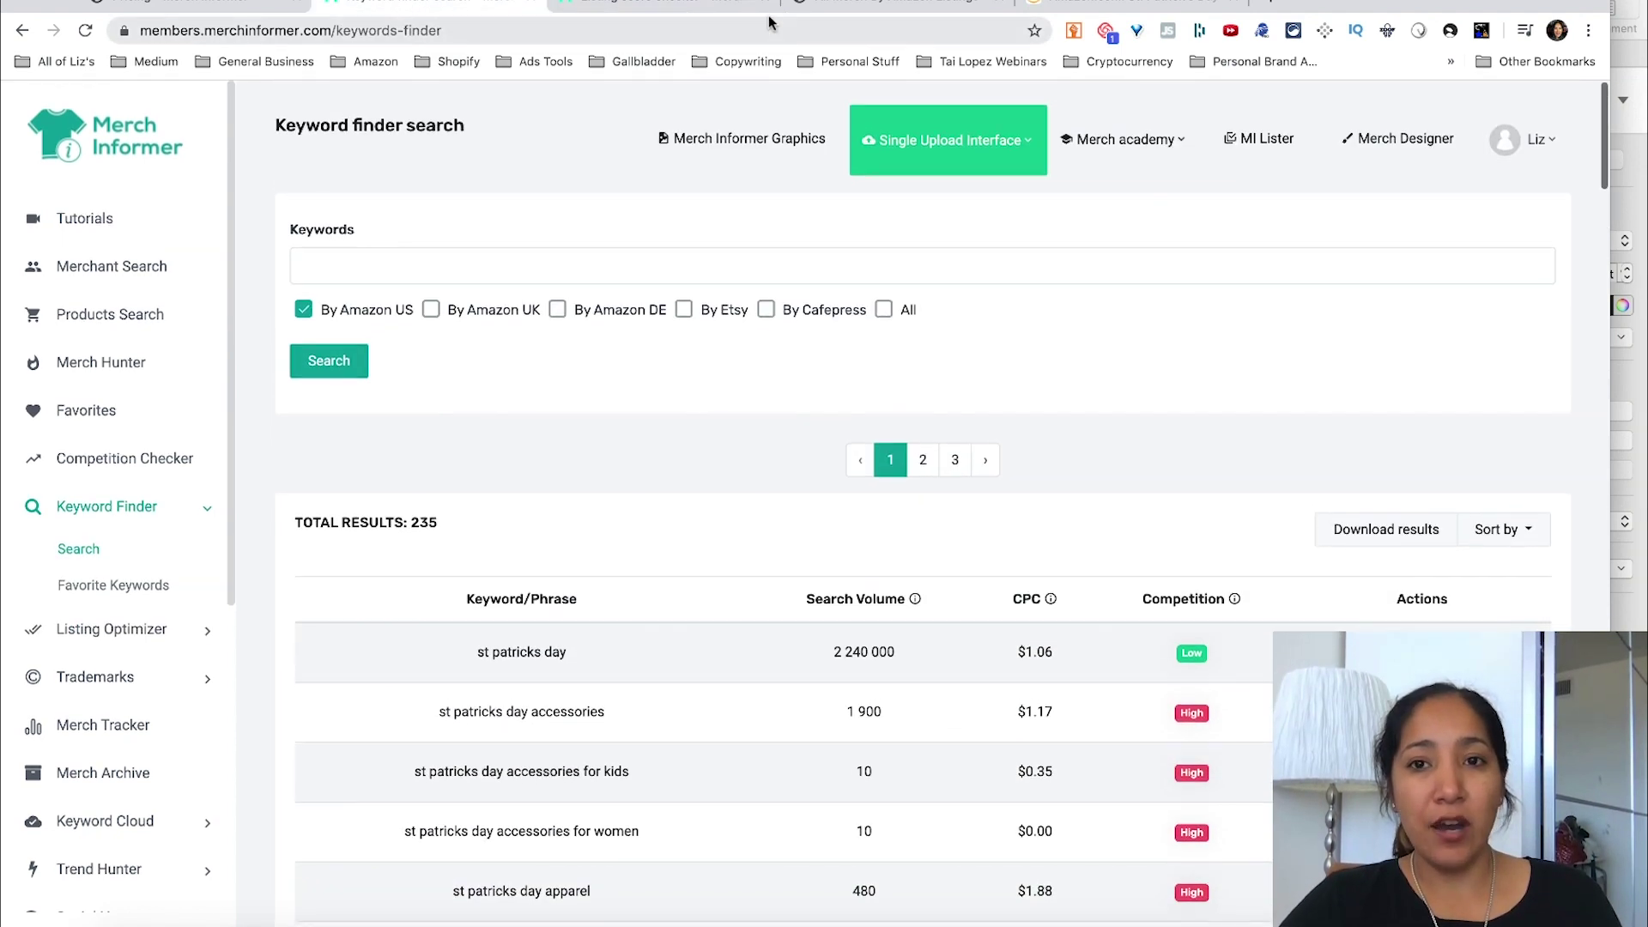
left_click(1133, 5)
scroll(772, 429, "up", 5)
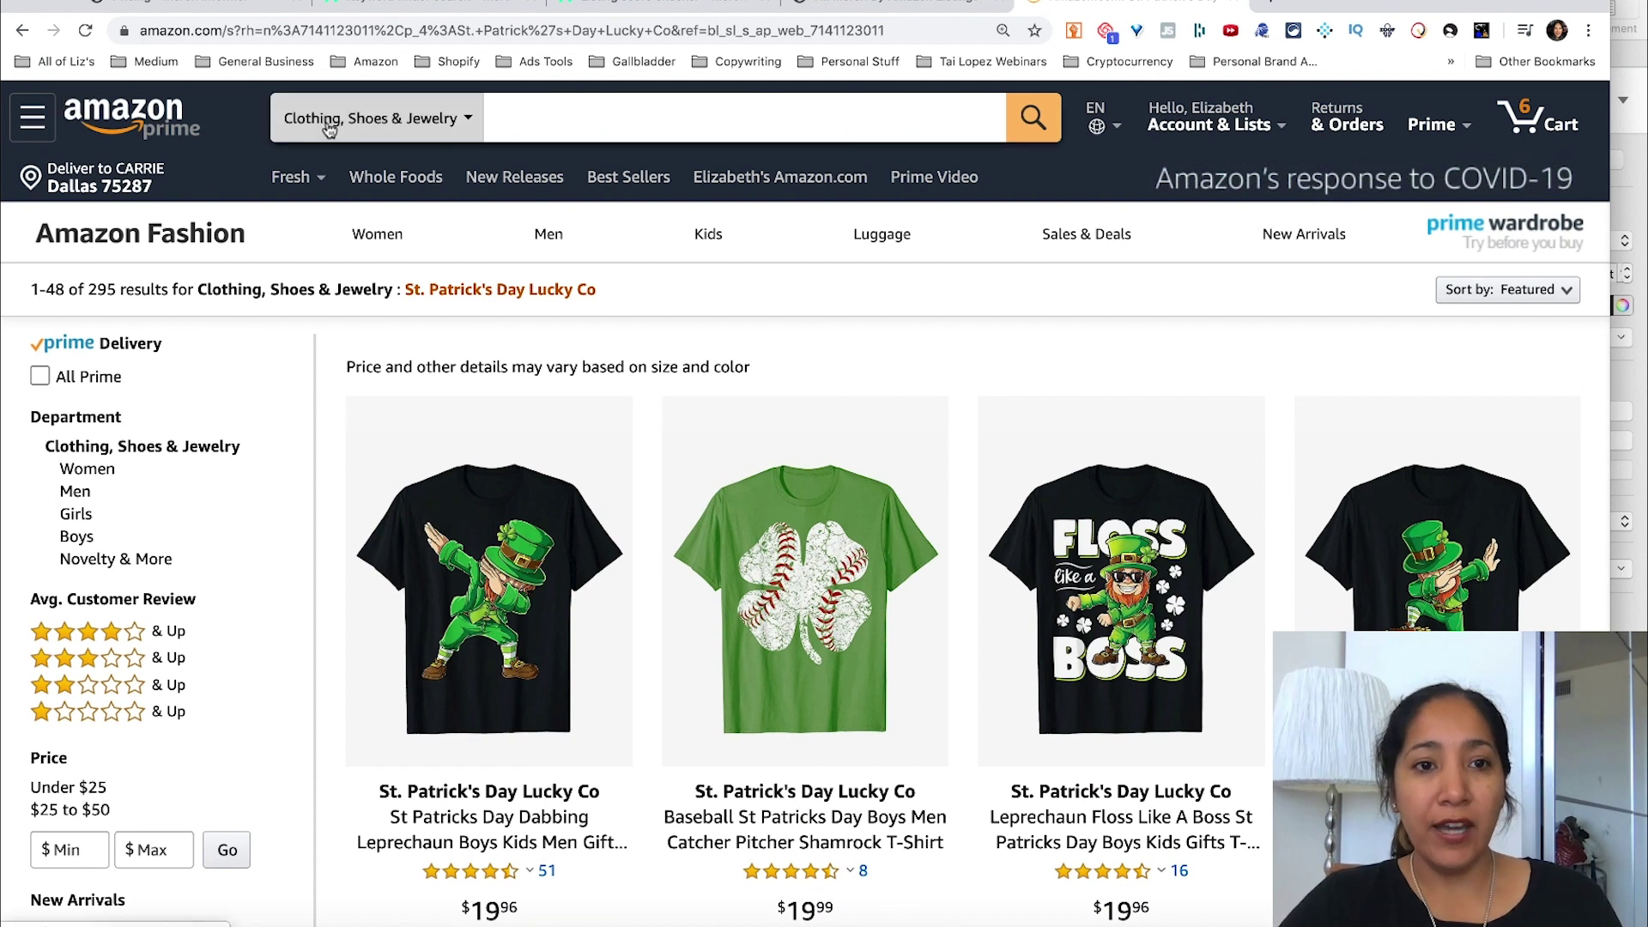
left_click(461, 115)
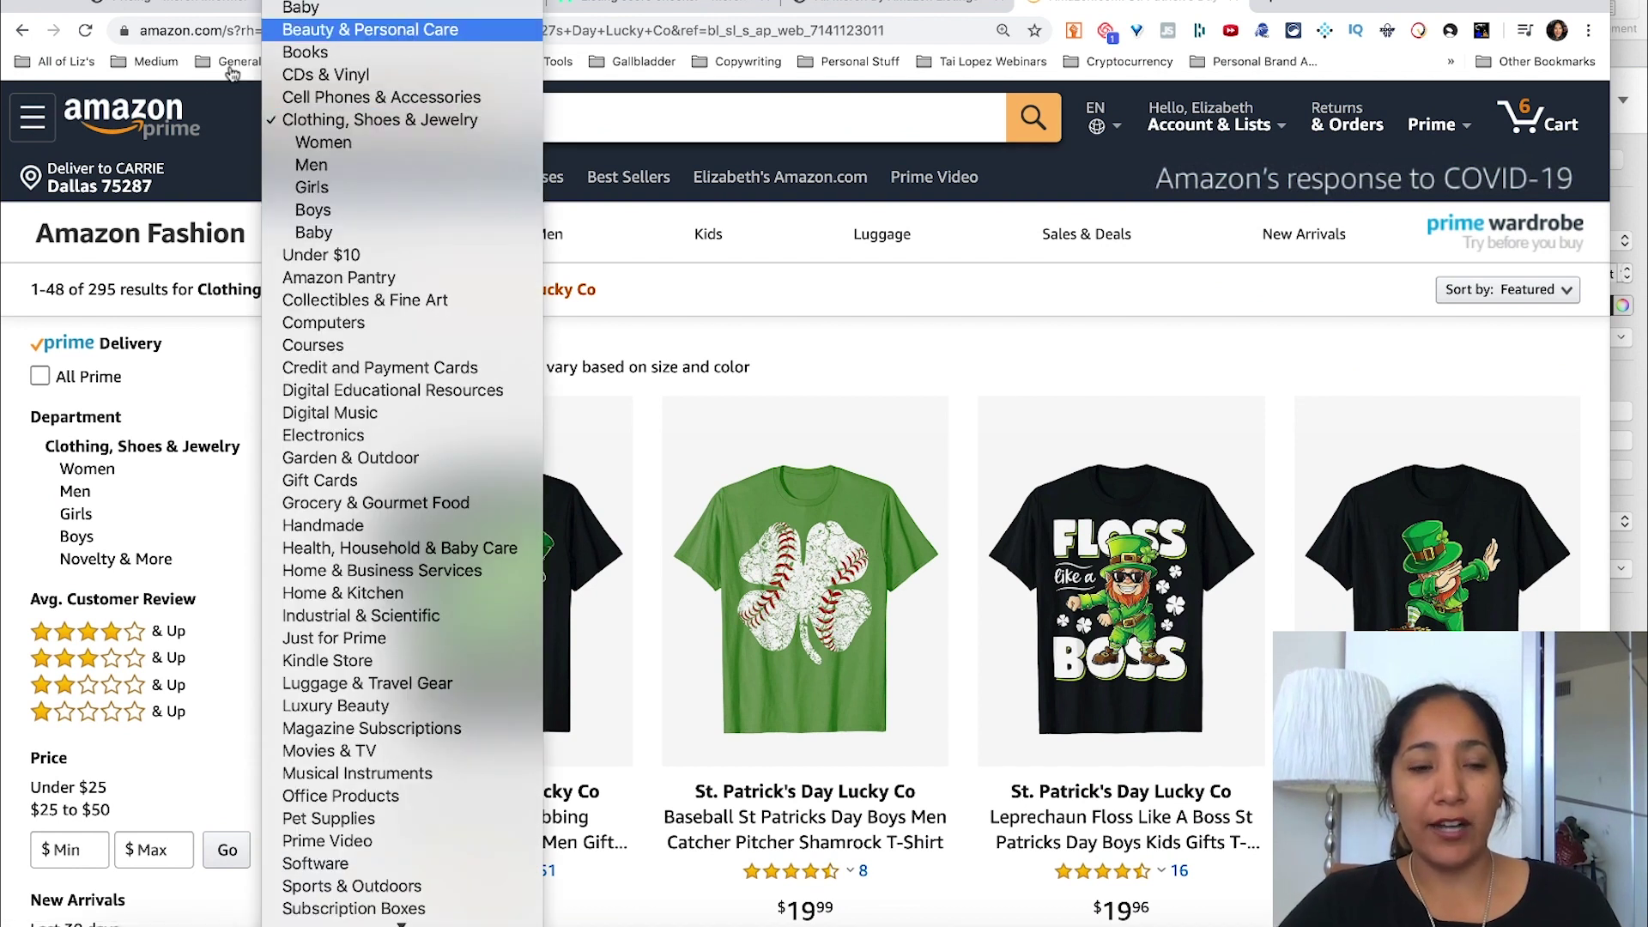
left_click(155, 110)
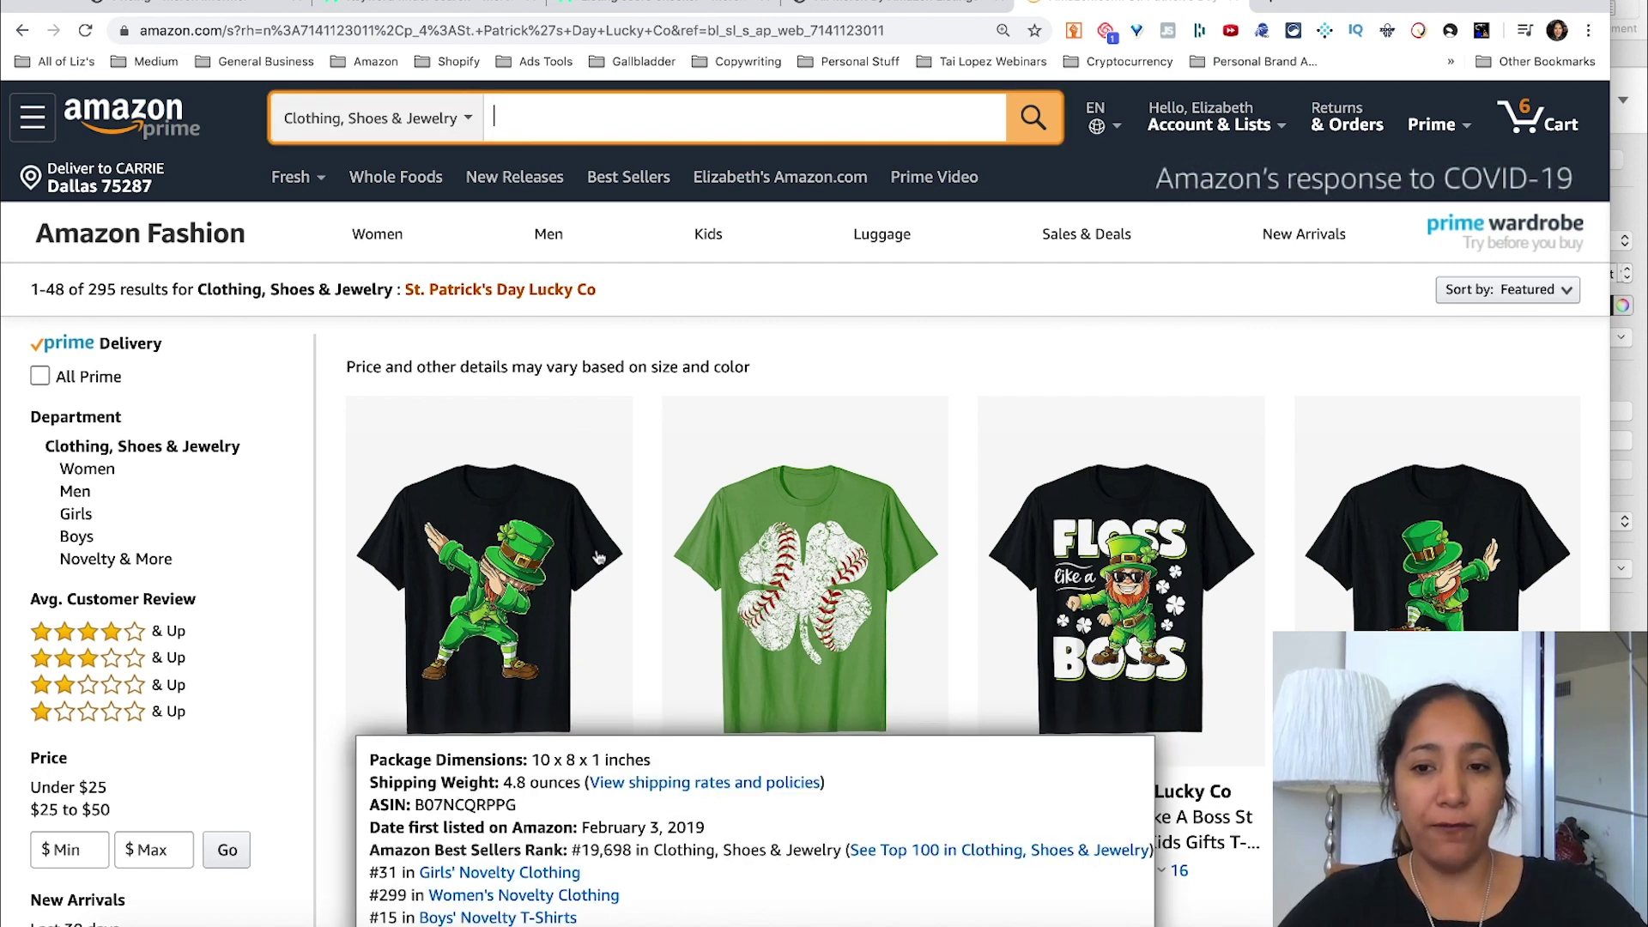
scroll(520, 174, "down", 1)
left_click(146, 110)
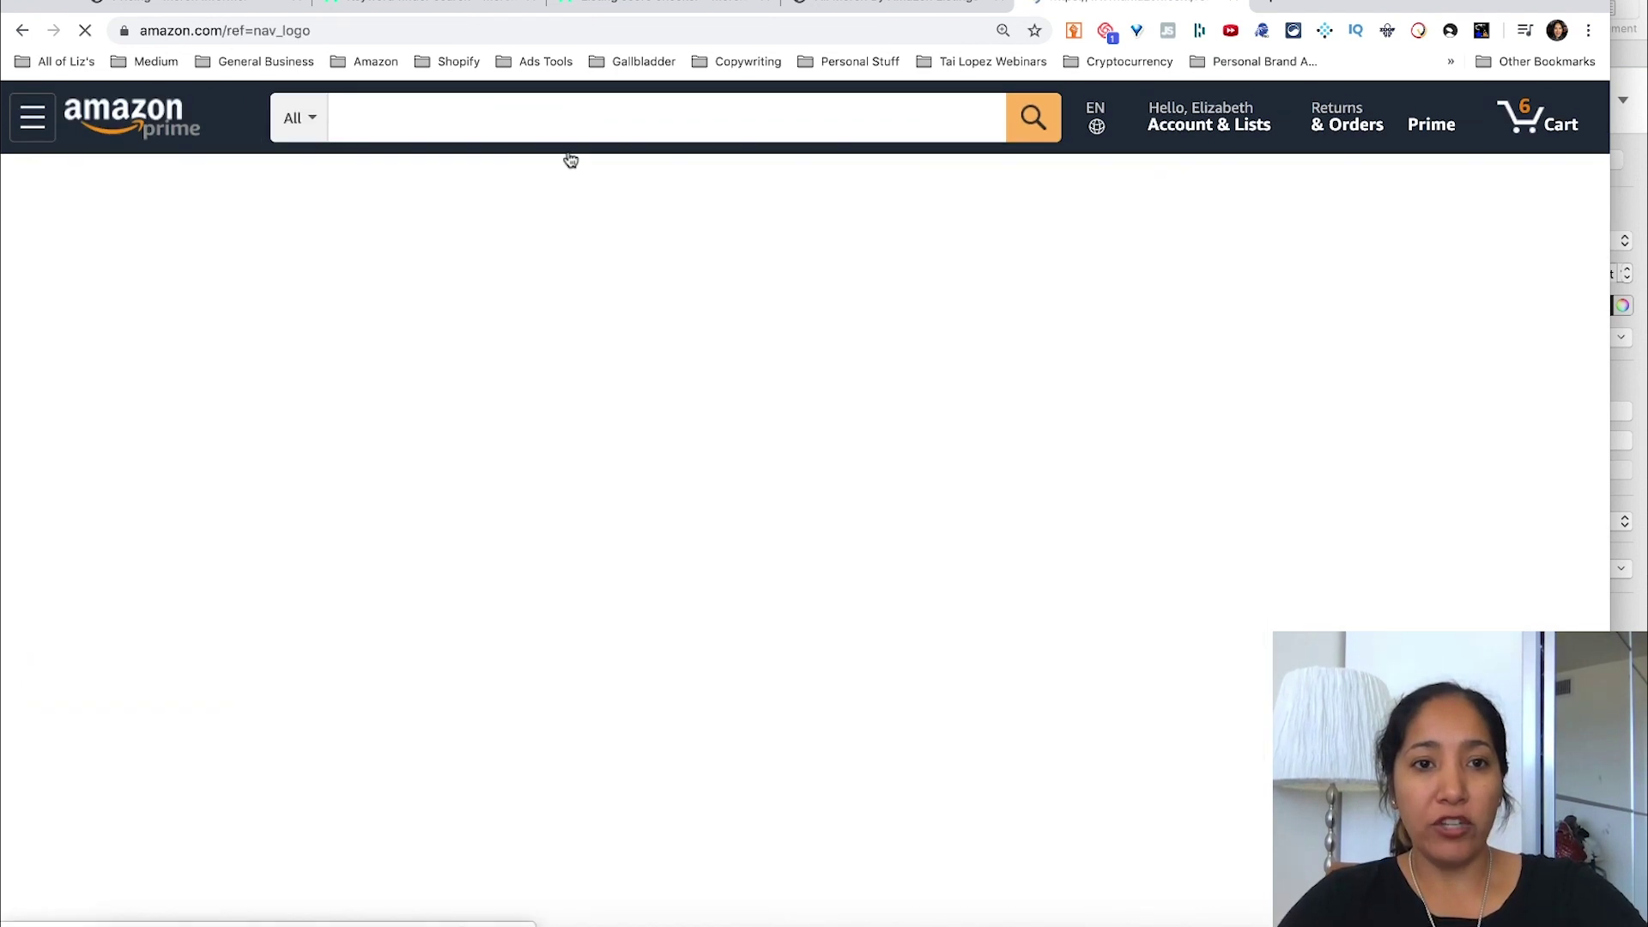
left_click(542, 124)
type("st patrick")
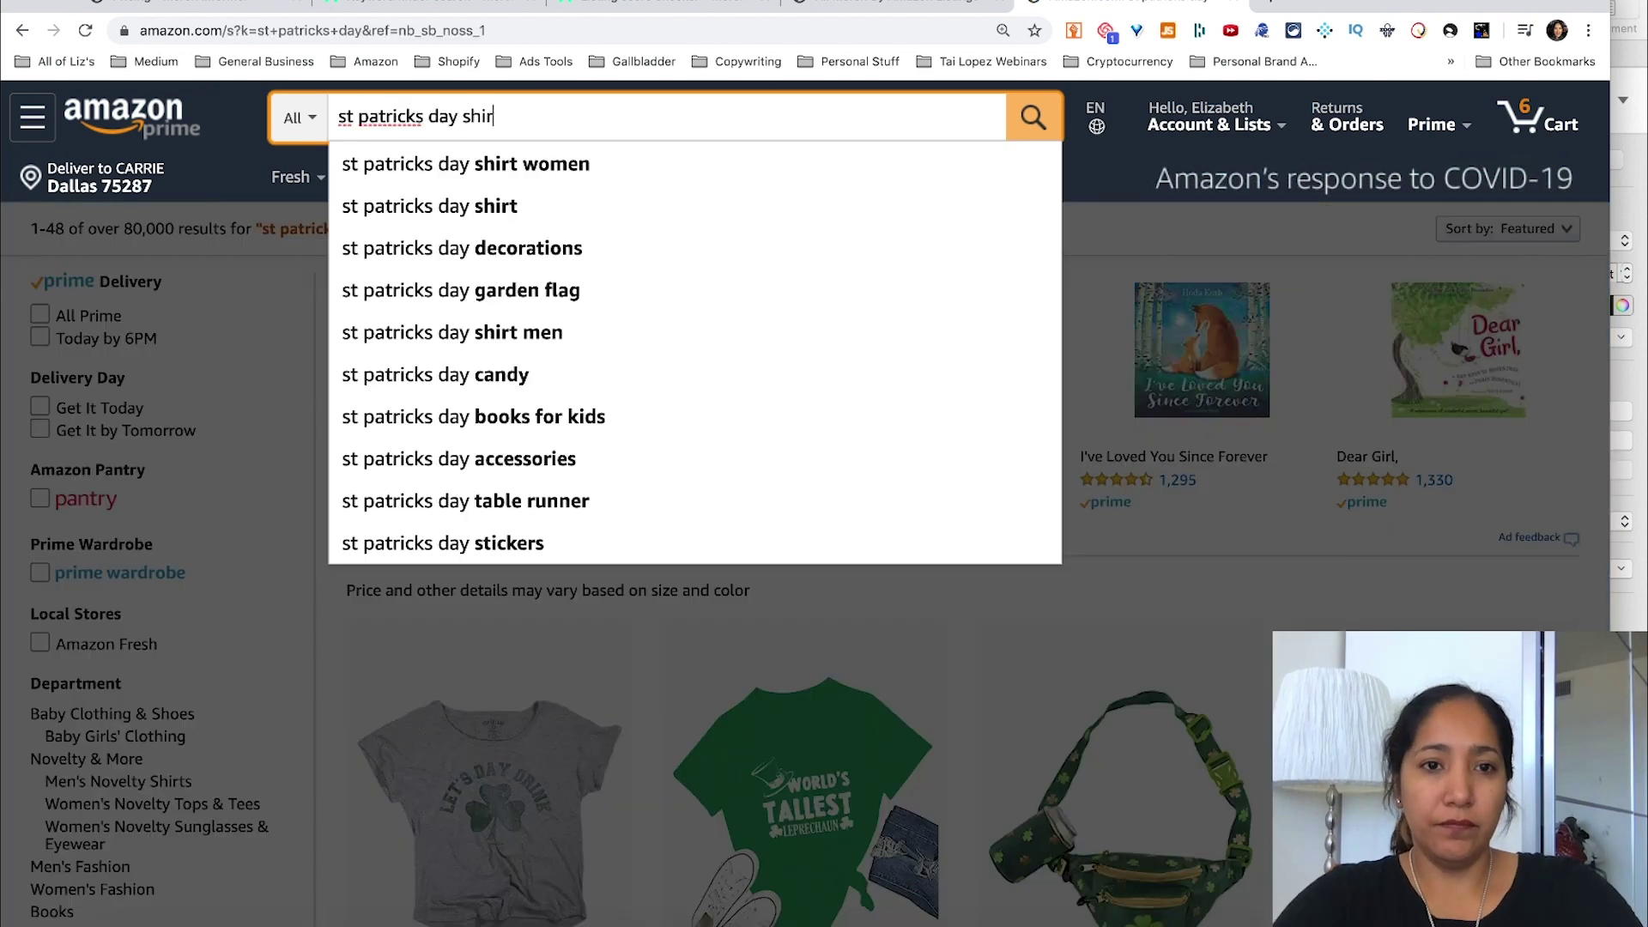
type("t")
key("Return")
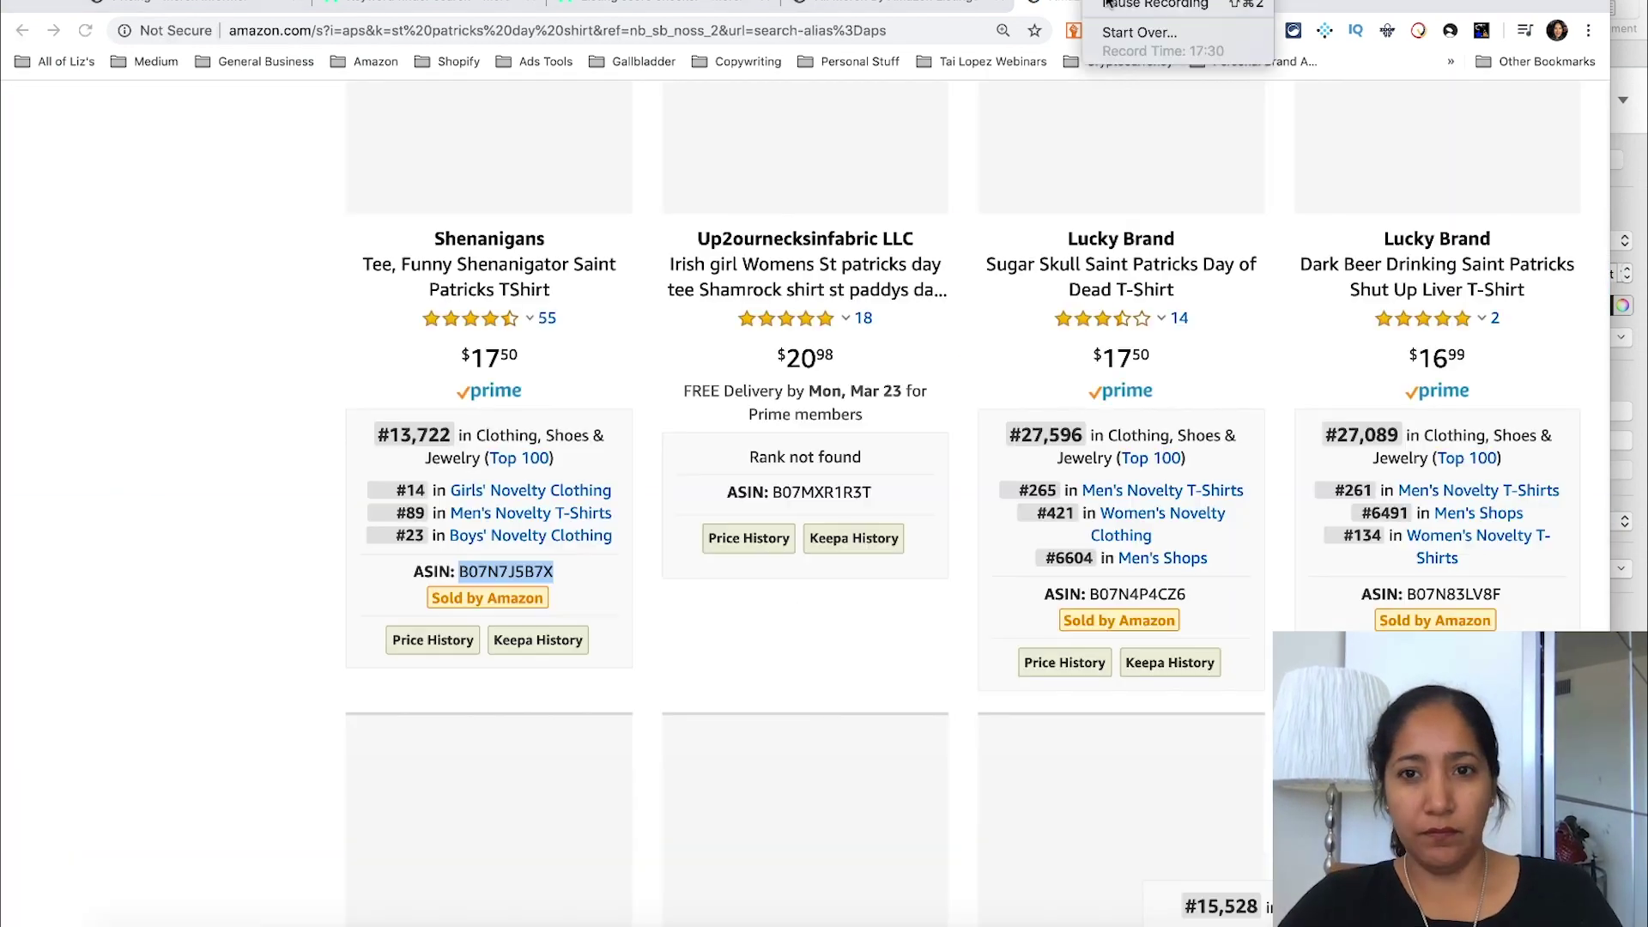
Copy the Spongebob St. Patrick's day T-shirt's ASIN B07BKWGX6K and return to the Listing Score Checker
left_click(1107, 4)
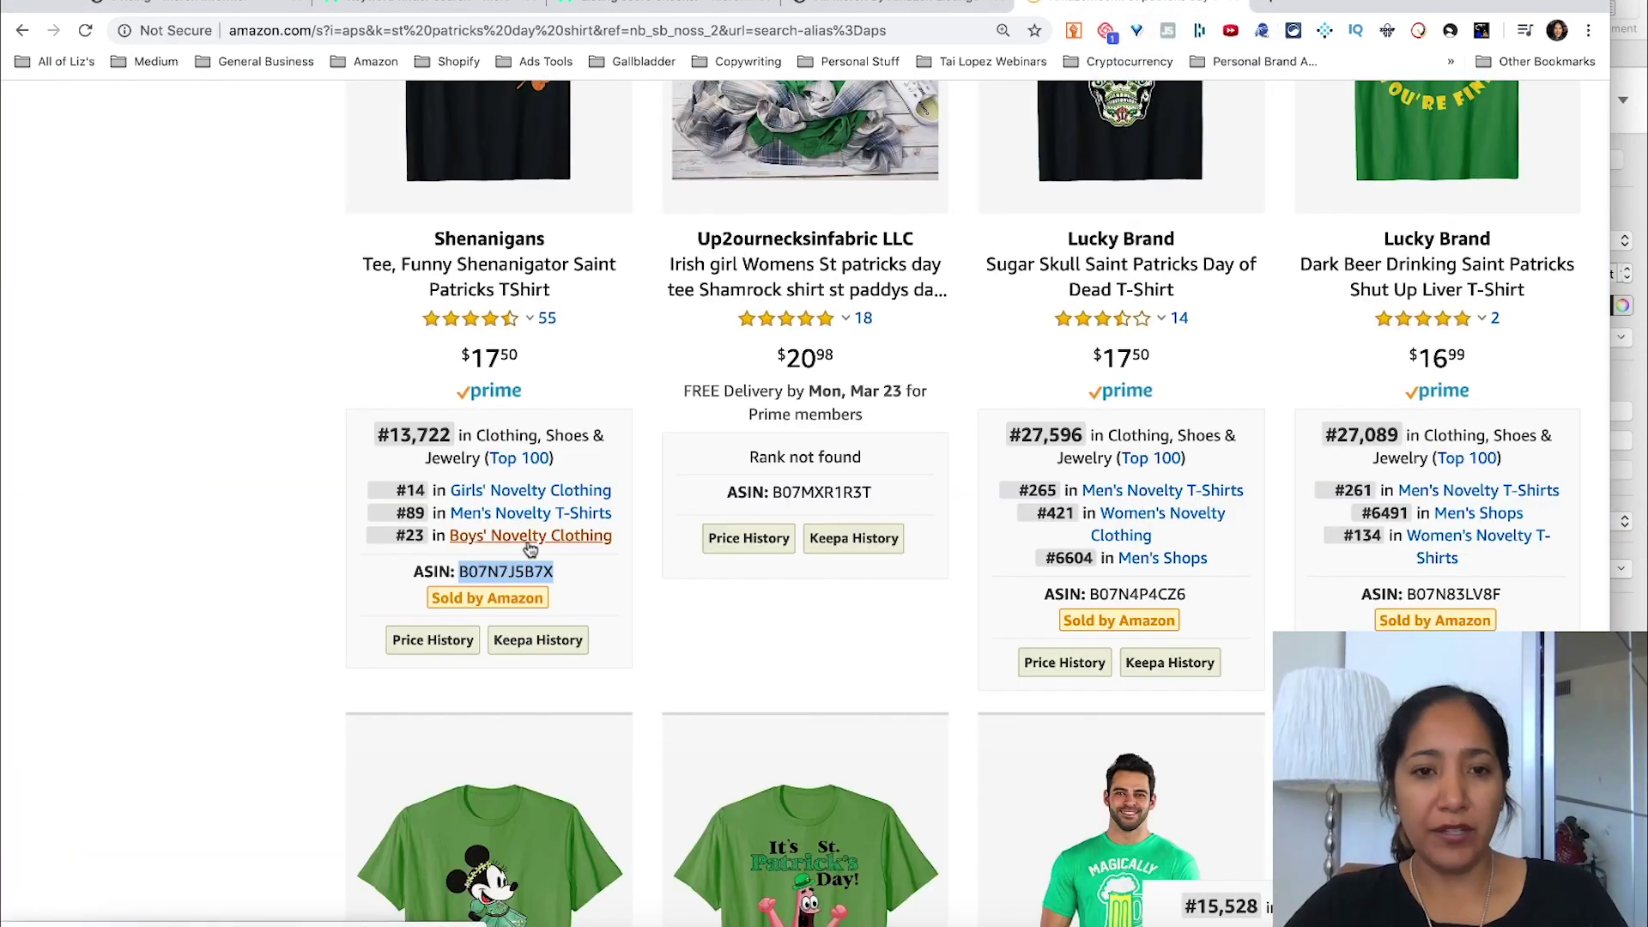
scroll(526, 544, "up", 3)
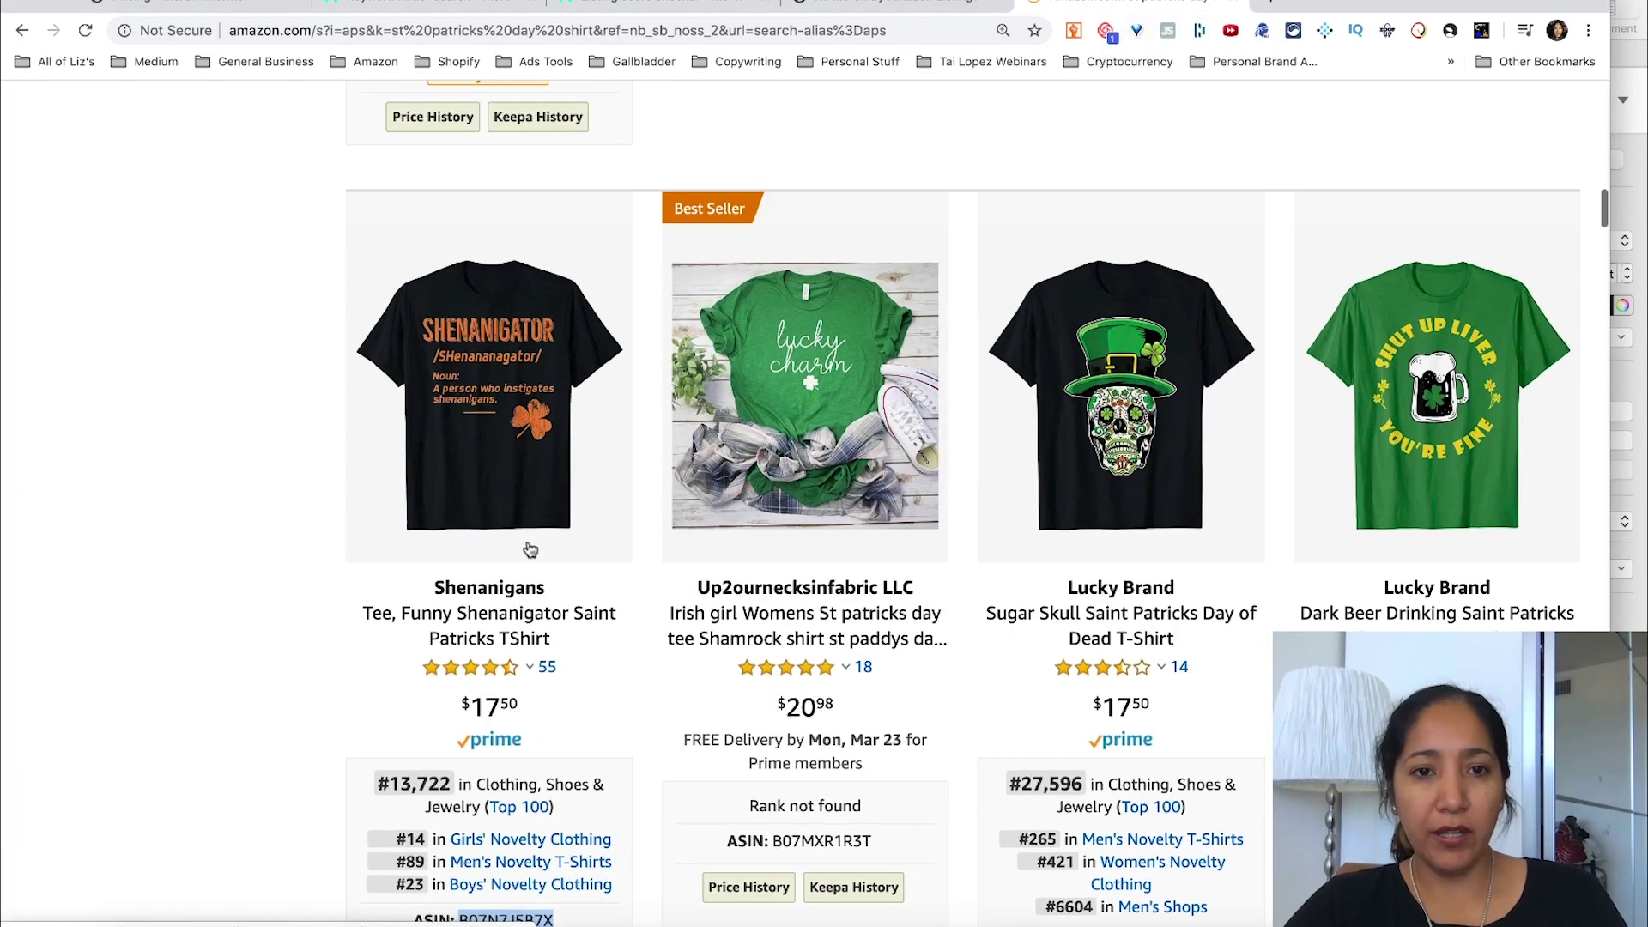
mouse_move(530, 549)
scroll(531, 549, "down", 8)
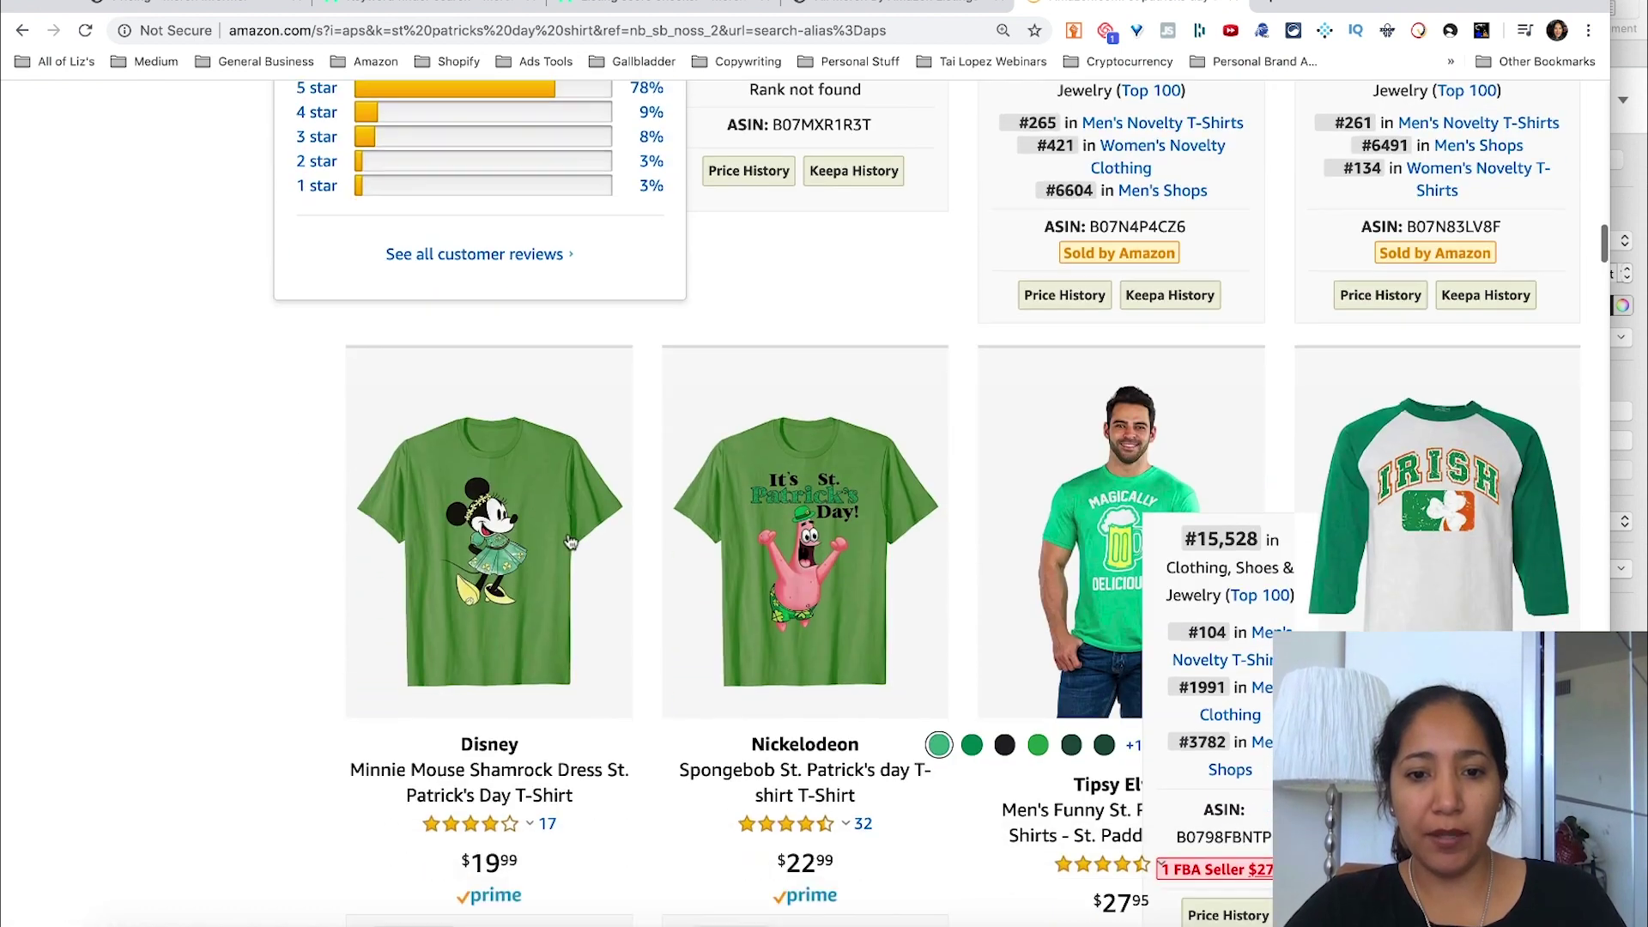
scroll(572, 541, "down", 3)
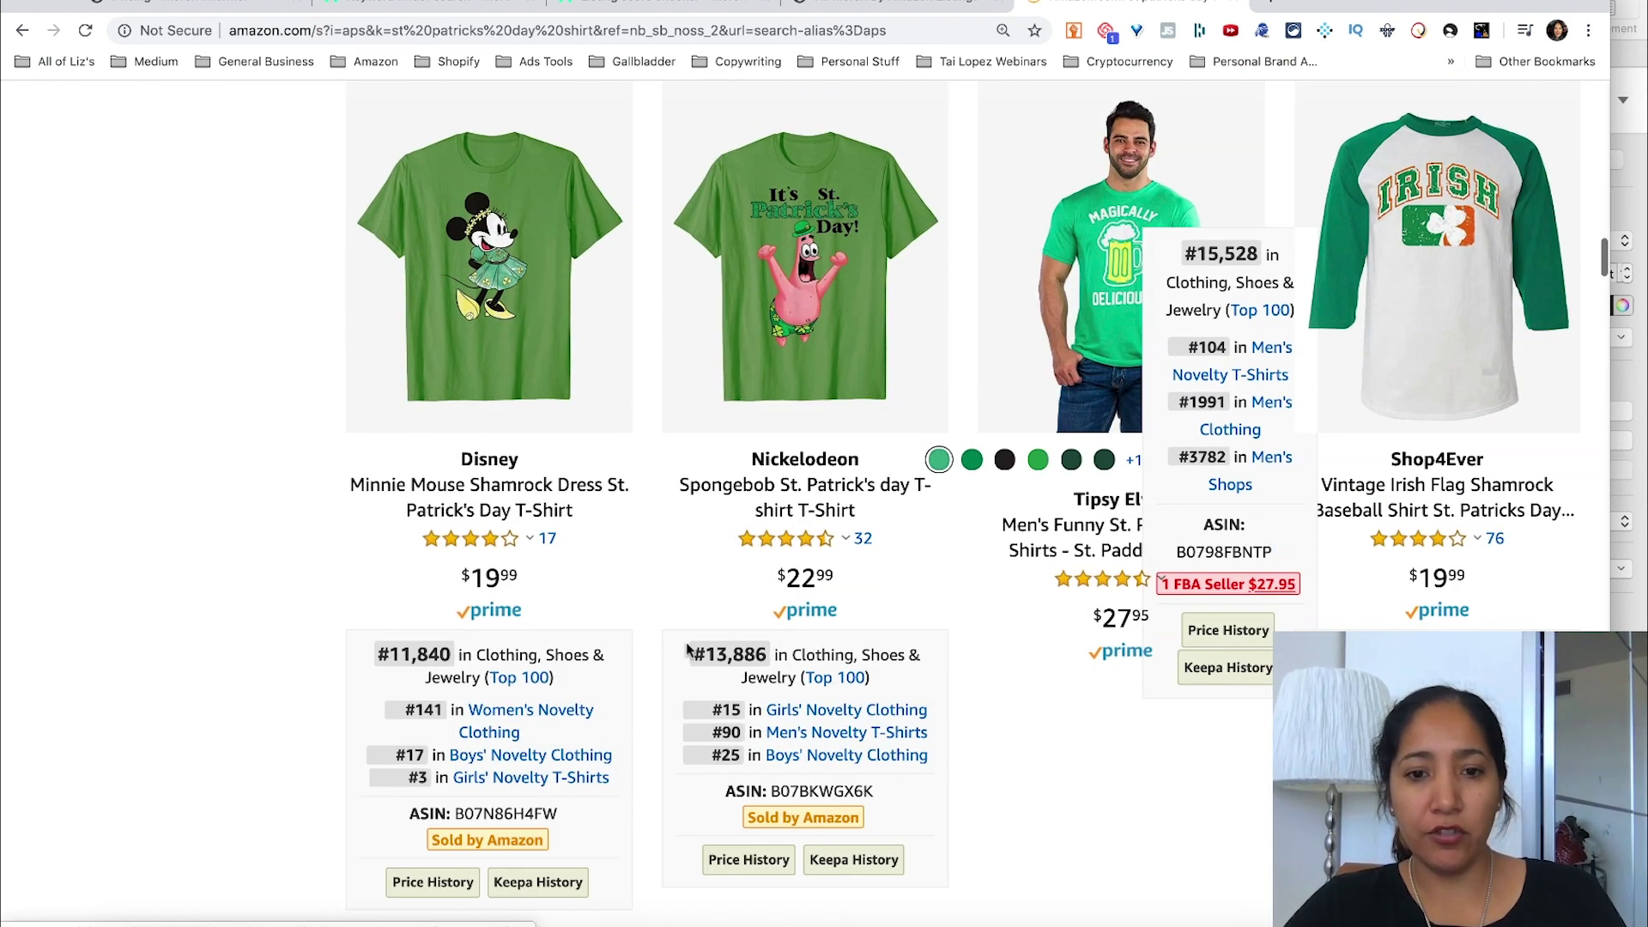
double_click(790, 783)
right_click(790, 783)
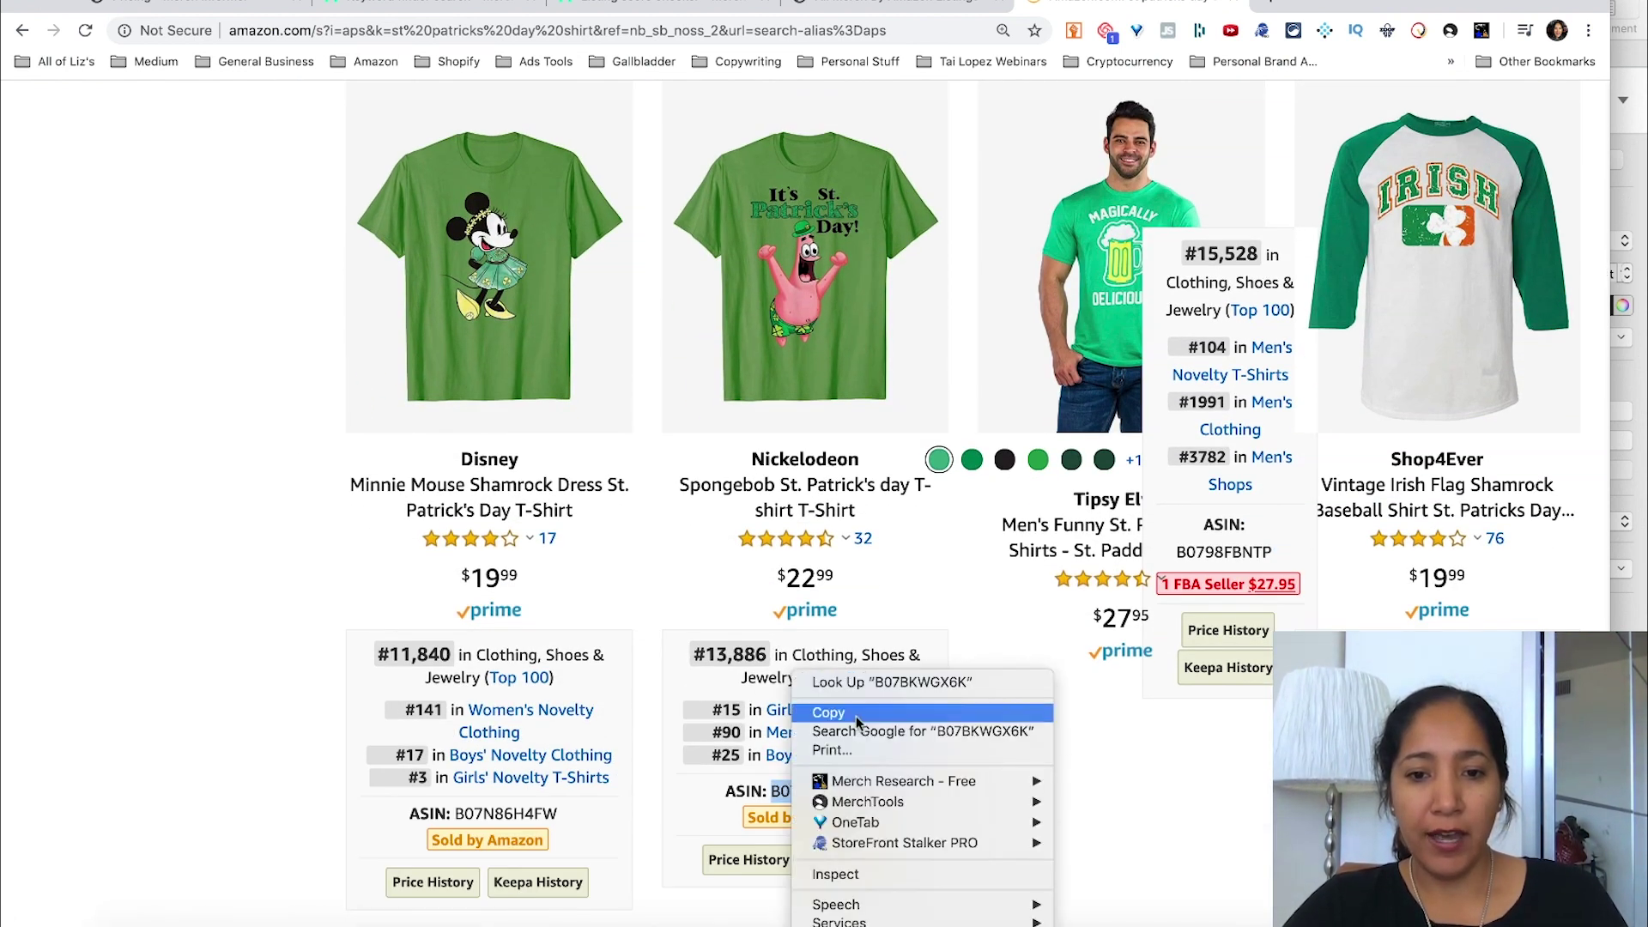
left_click(856, 713)
left_click(666, 7)
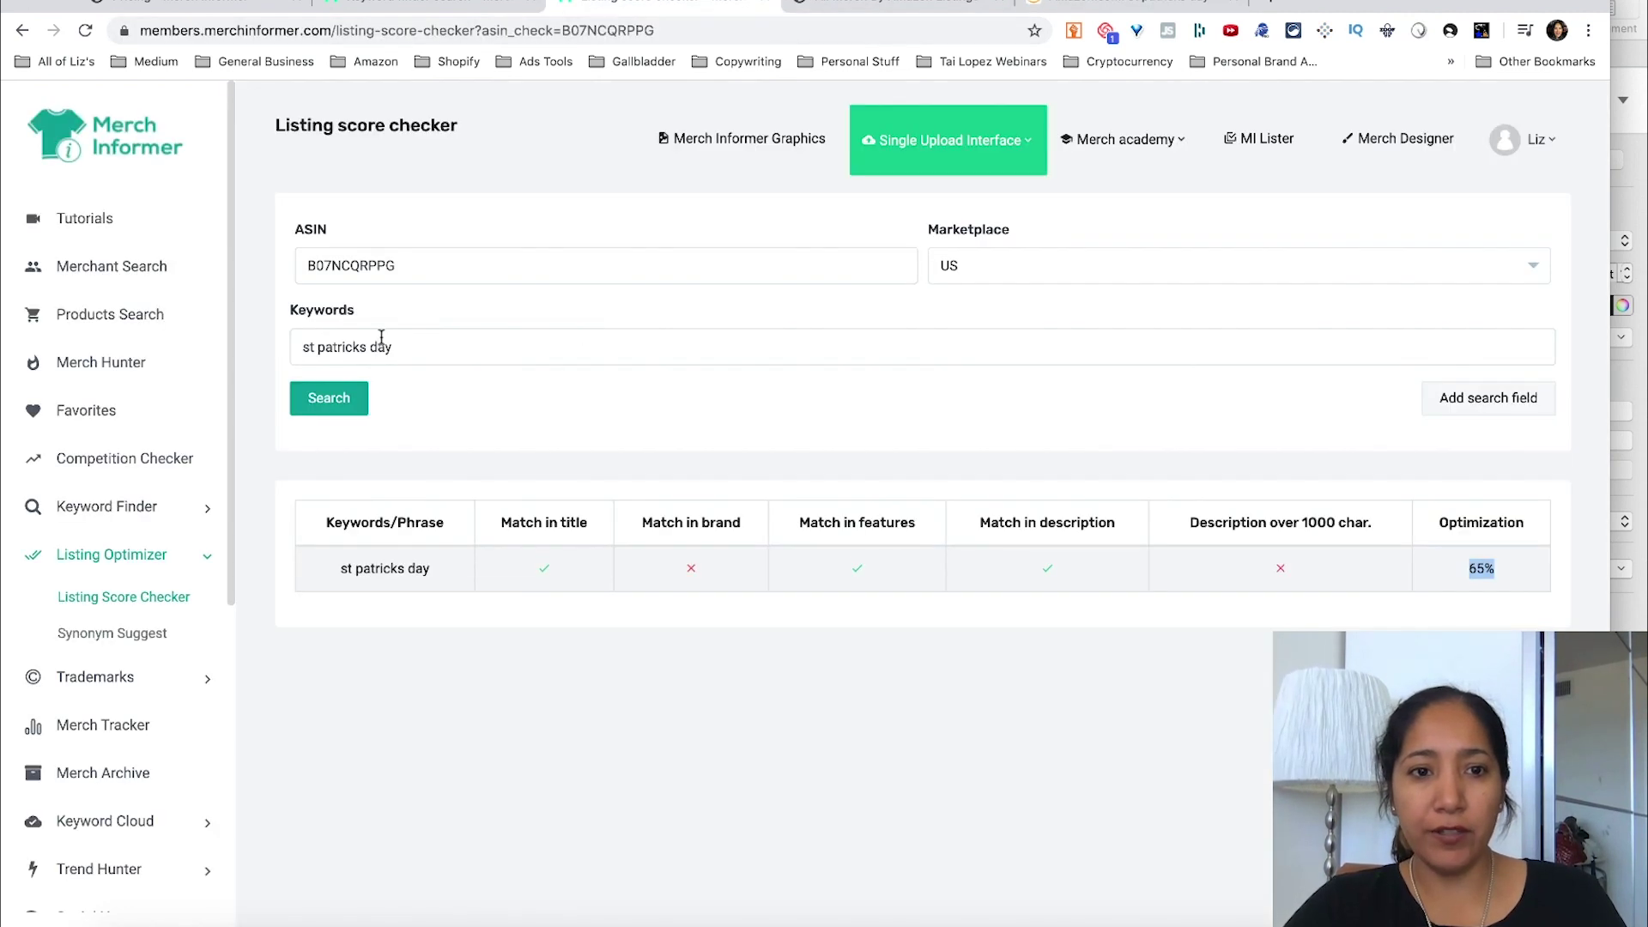
Score the listing for ASIN B07BKWGX6K against 'st patricks day', which returns 0% optimization
double_click(409, 261)
key("ctrl+v")
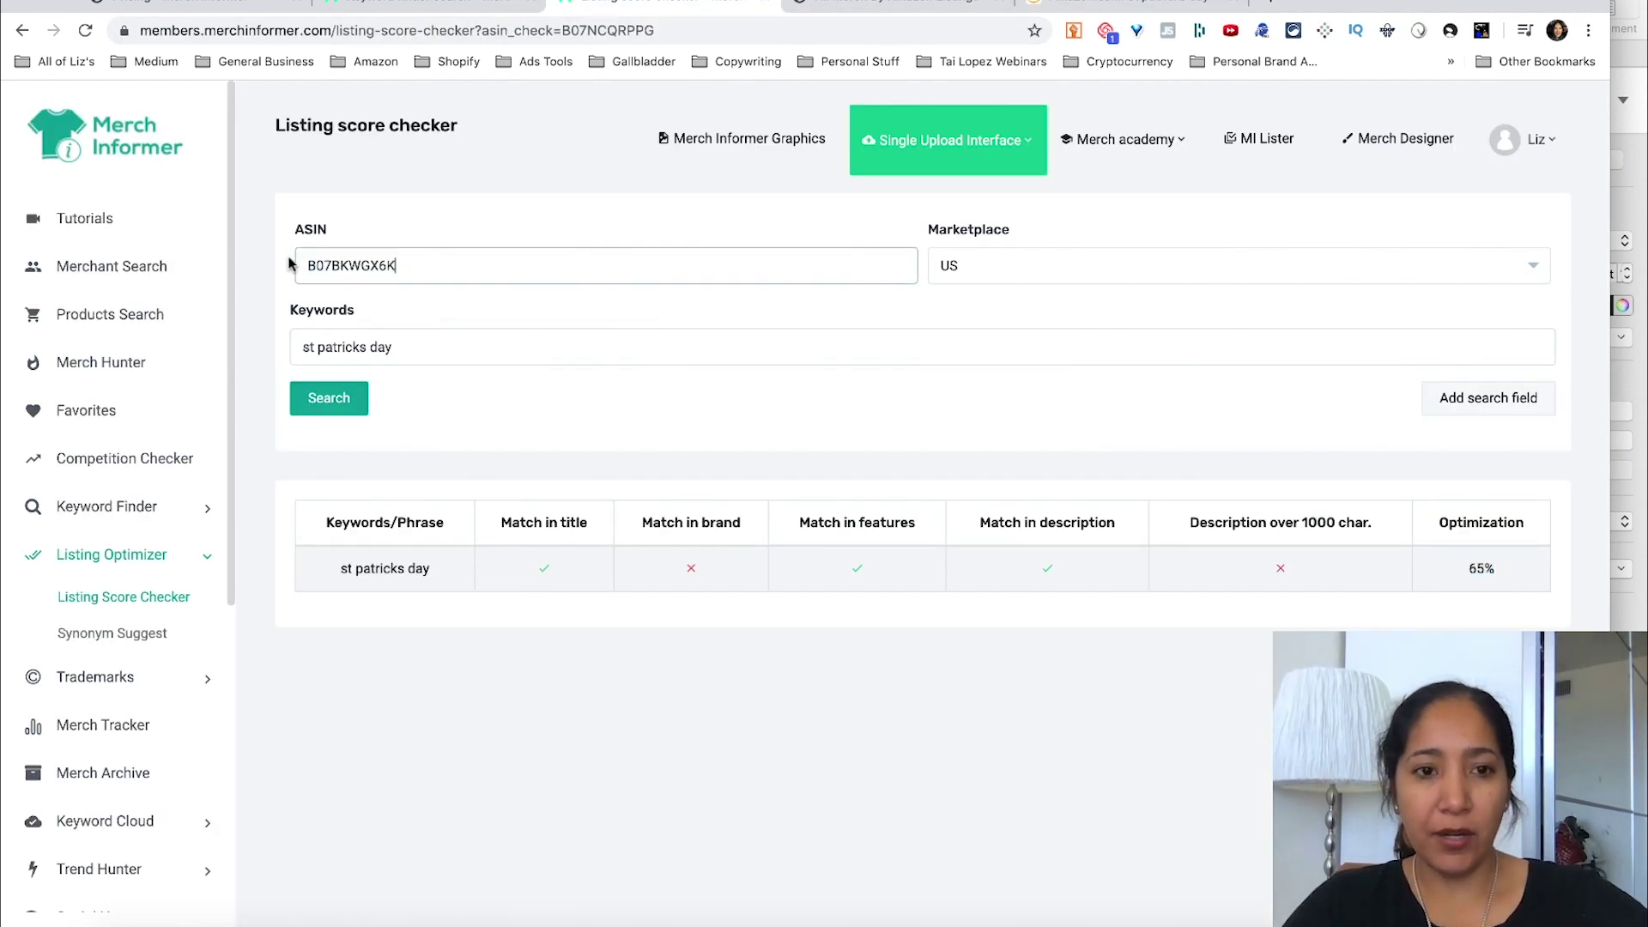
left_click(327, 410)
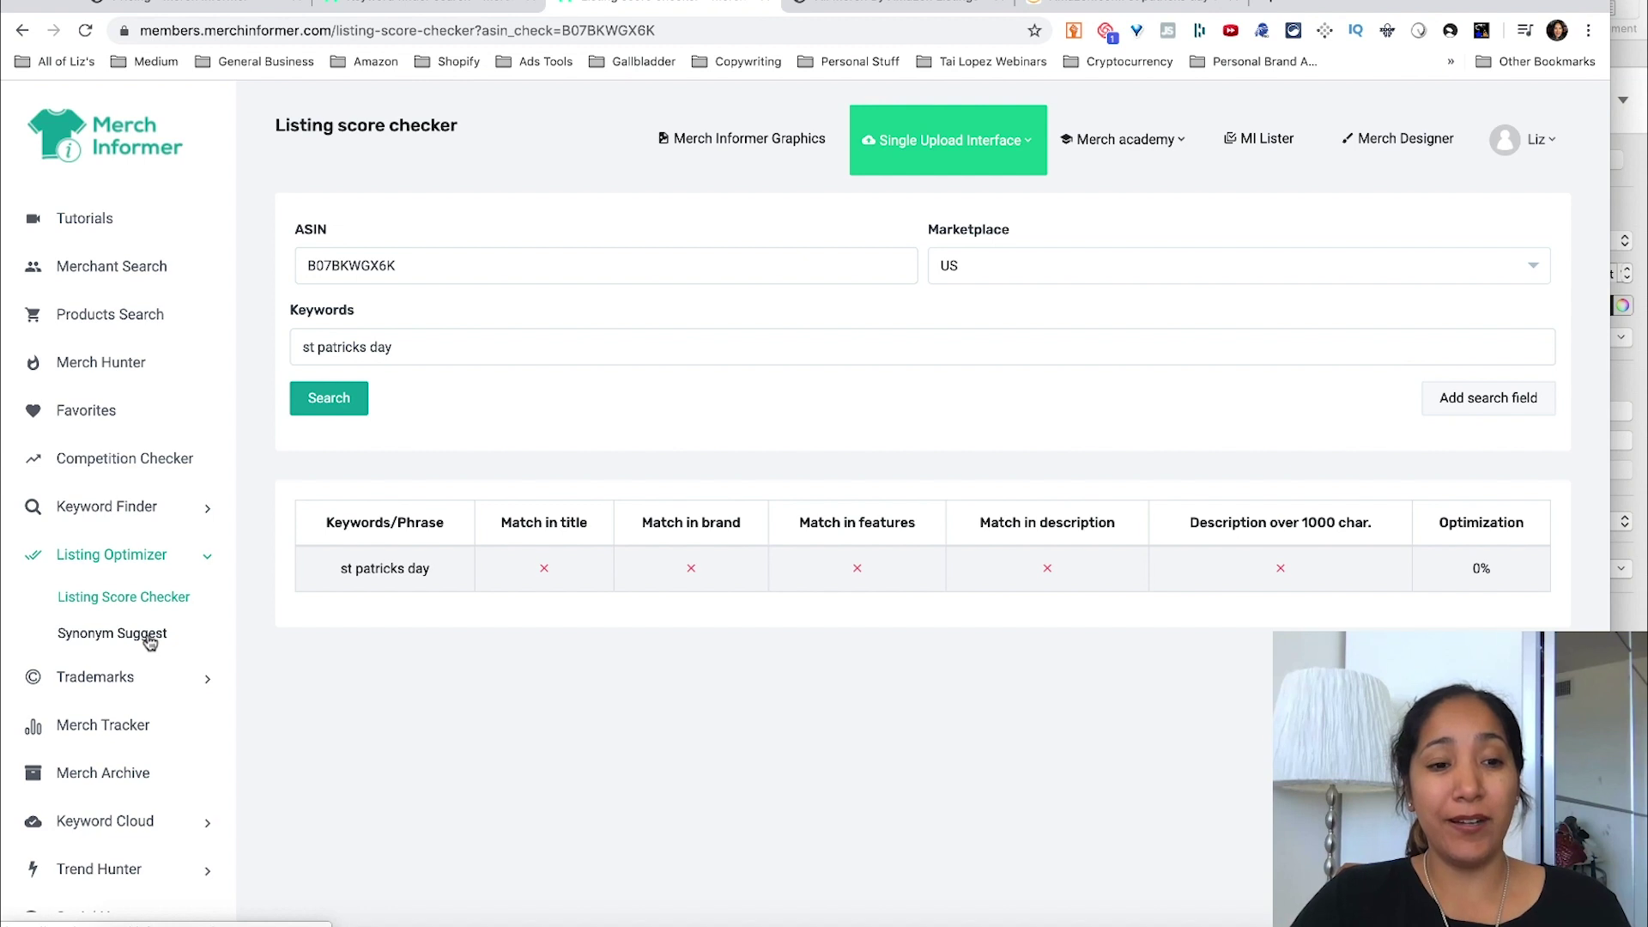
left_click(150, 641)
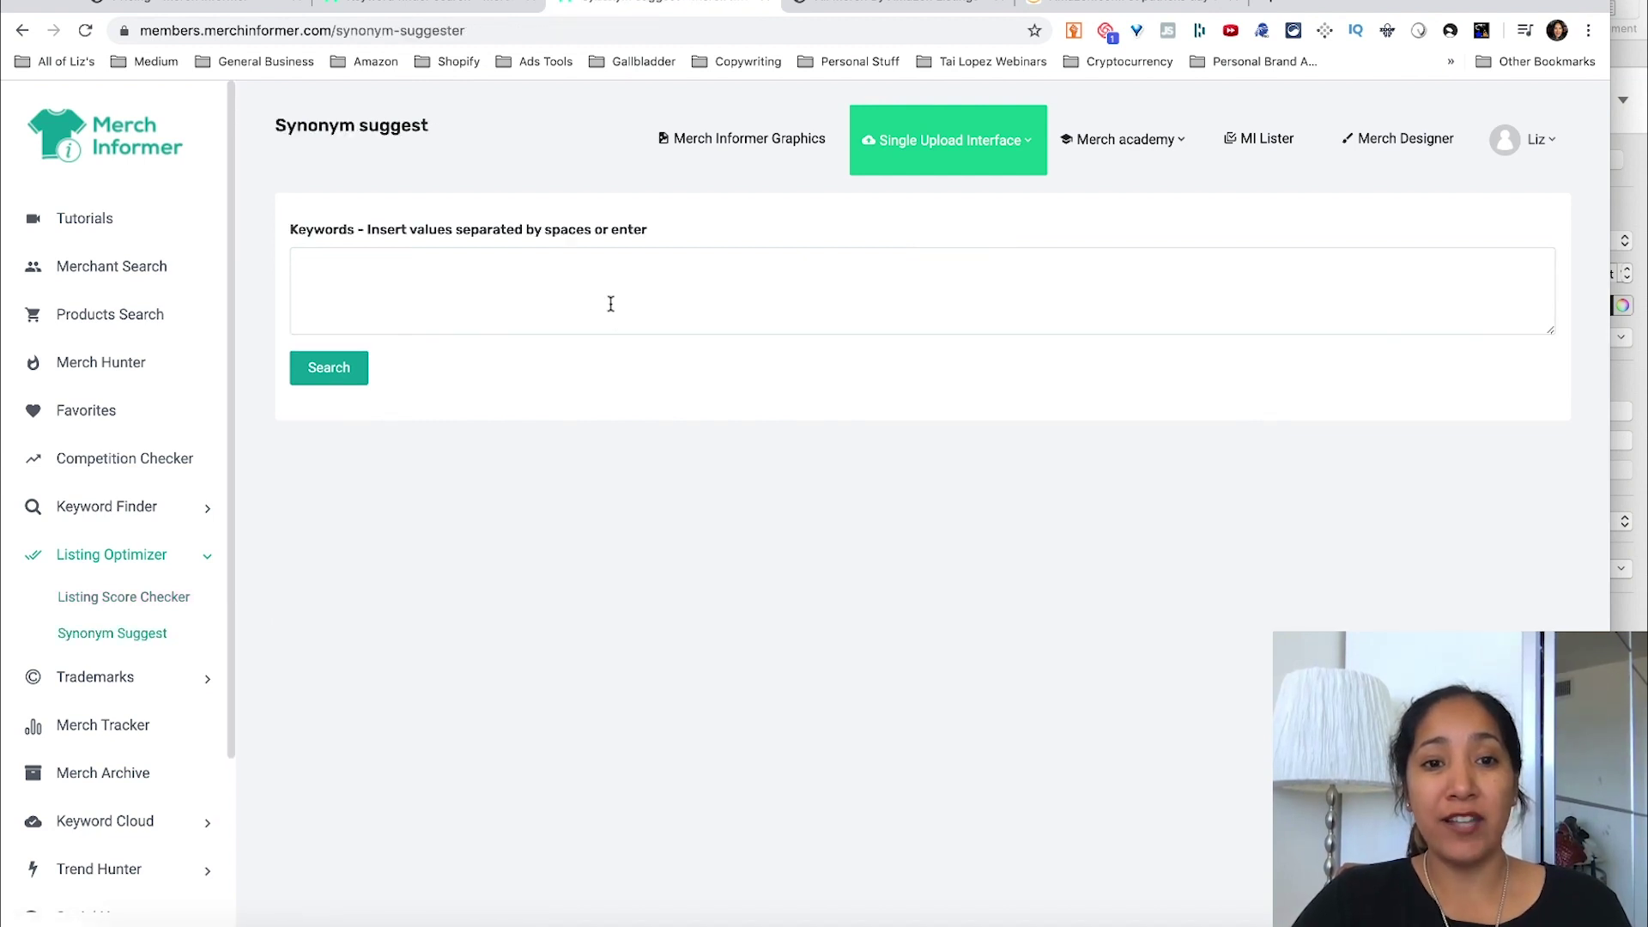
Look up synonyms for the keyword 'dog'
left_click(610, 303)
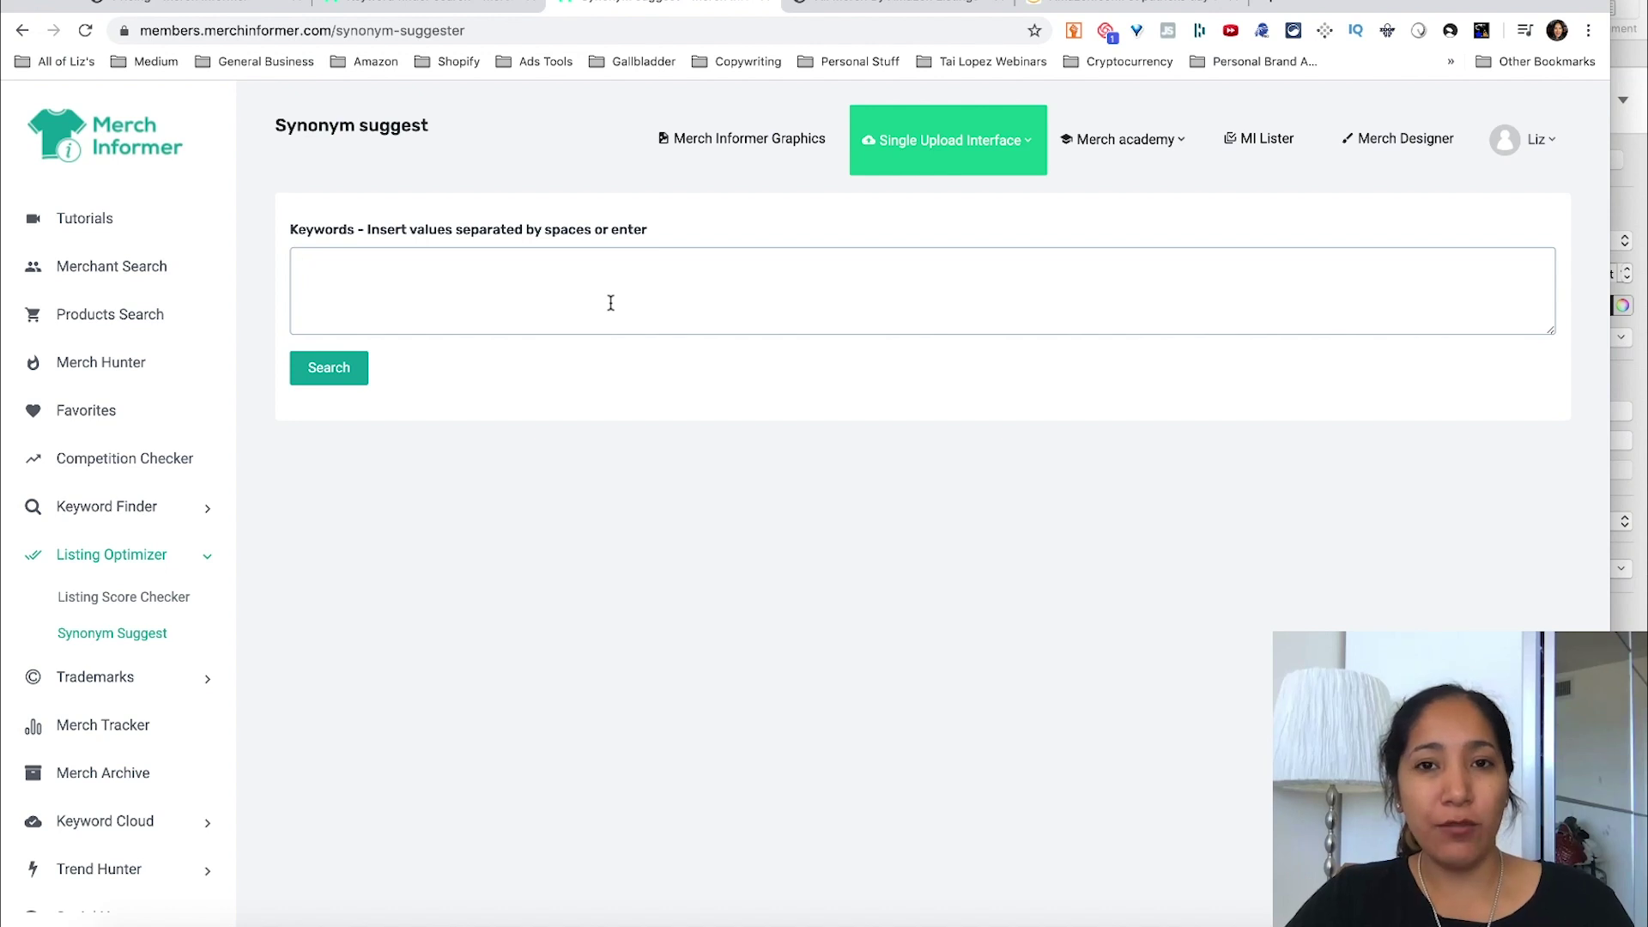
type("dog")
left_click(324, 363)
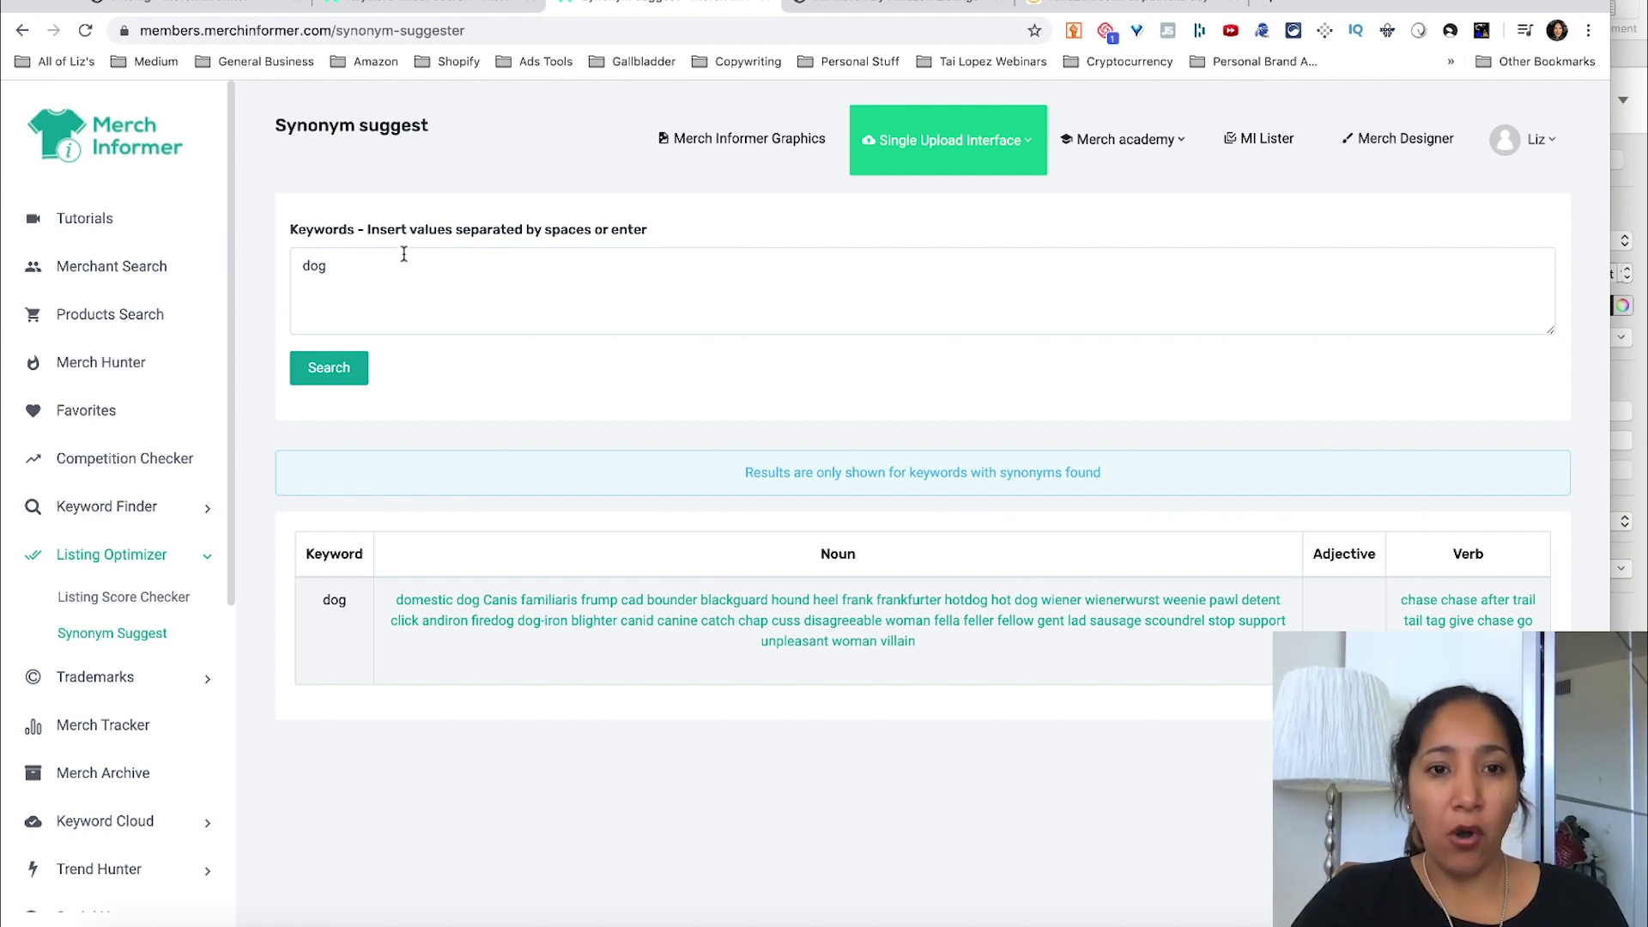
Add 'cat' on a new line and look up synonyms for both dog and cat
left_click(368, 258)
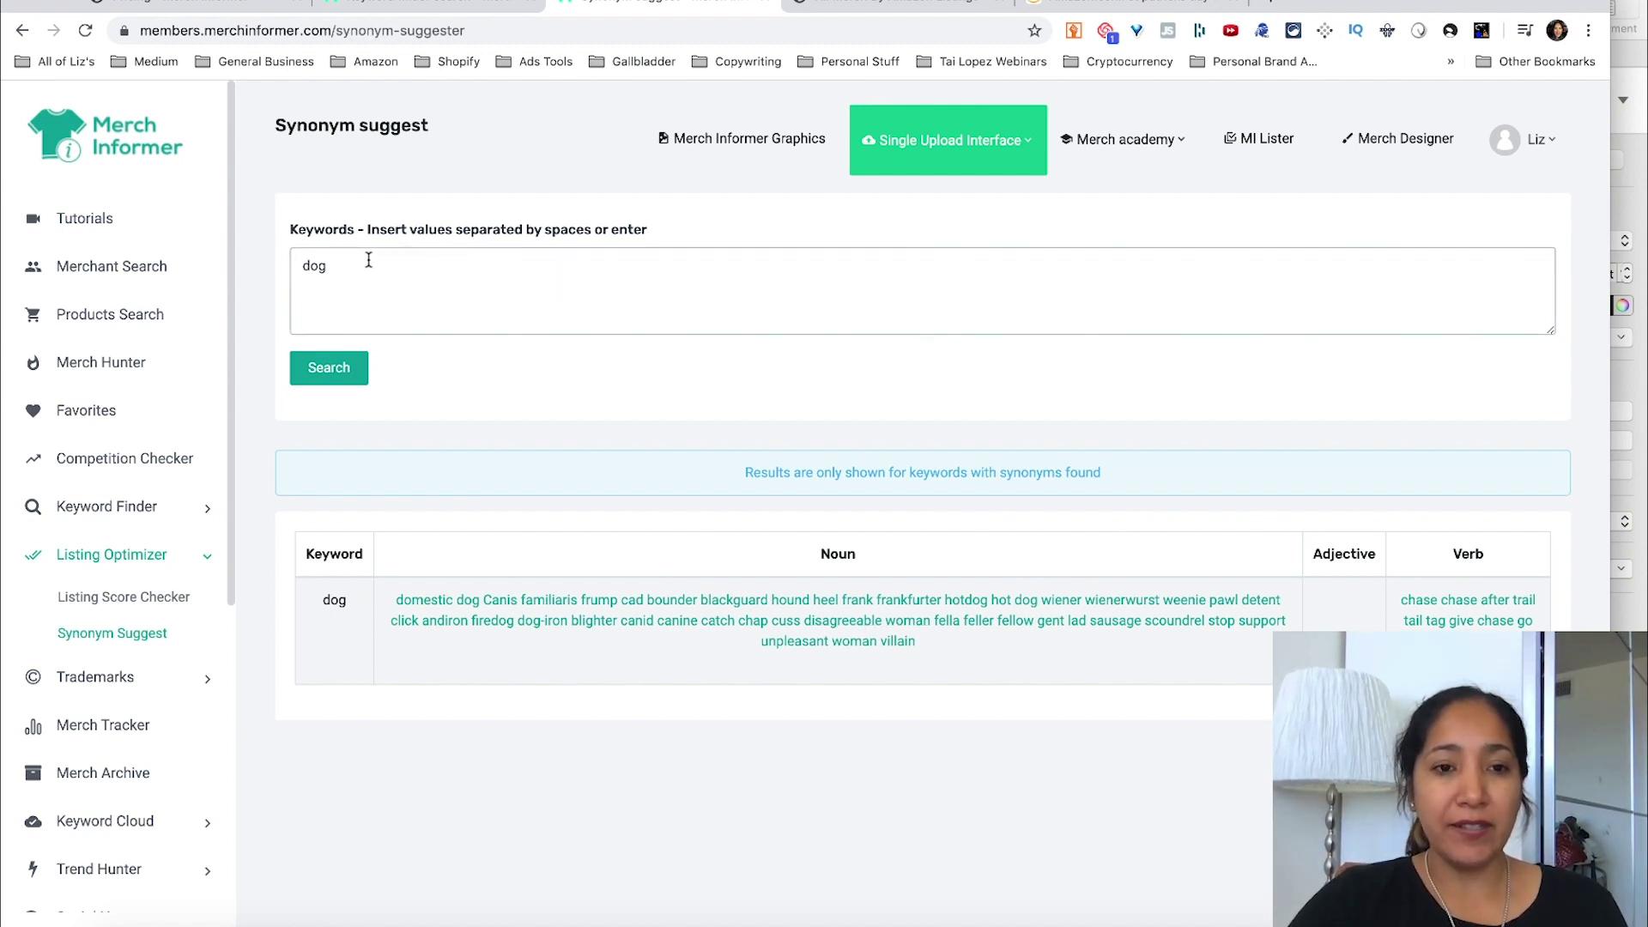
key("Return")
type("cat")
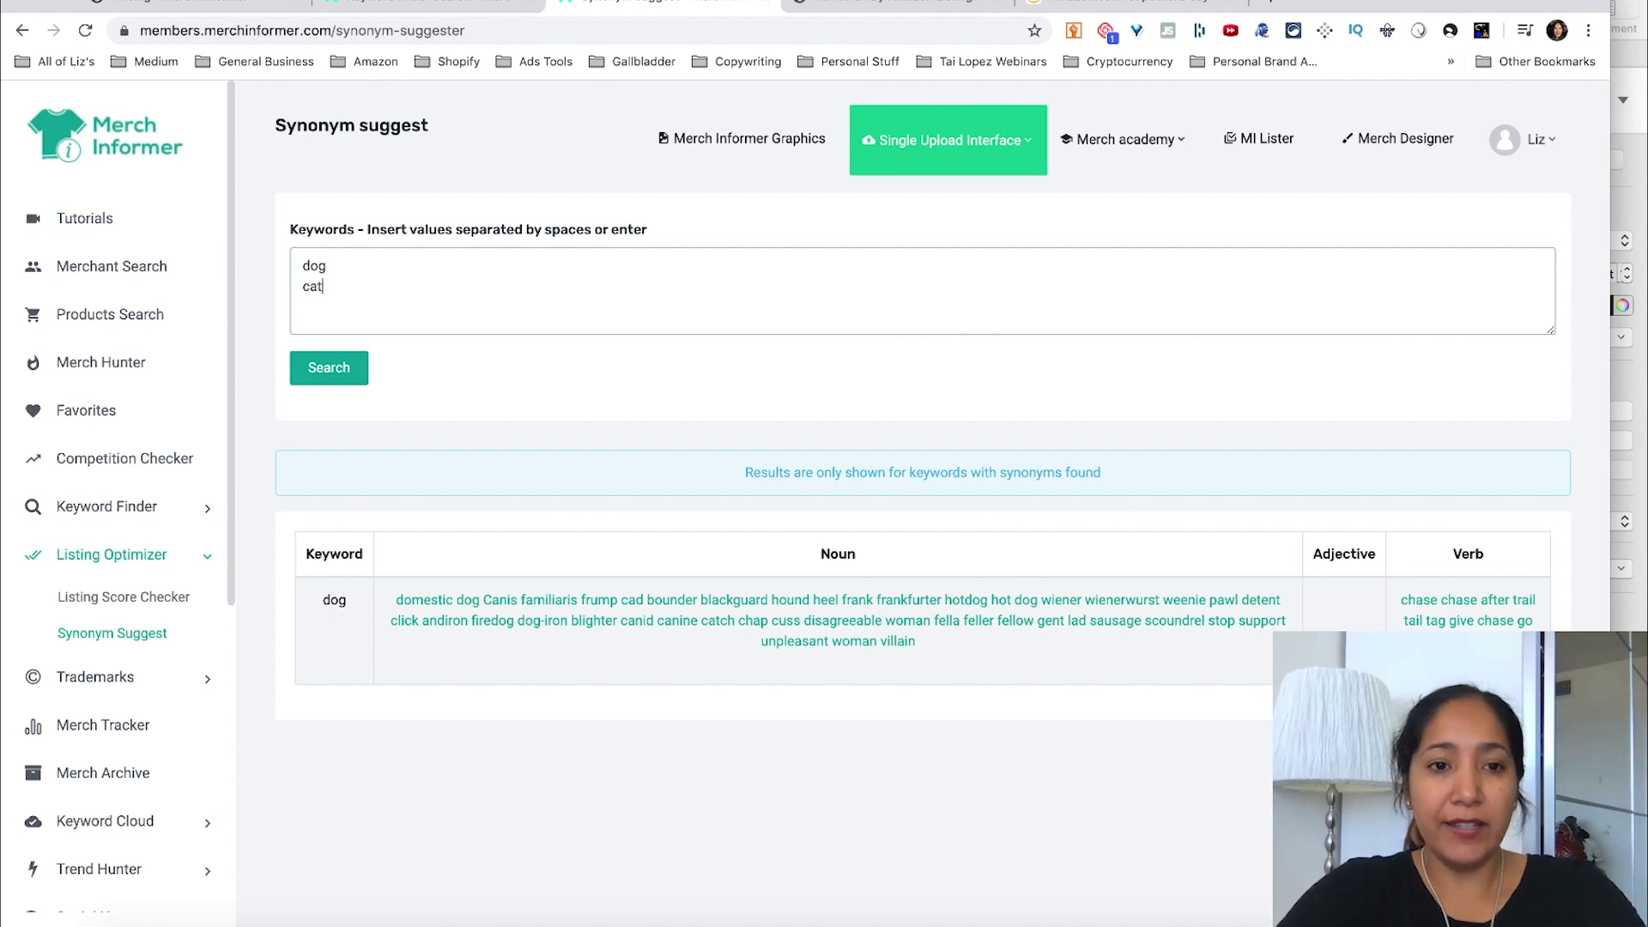
left_click(330, 368)
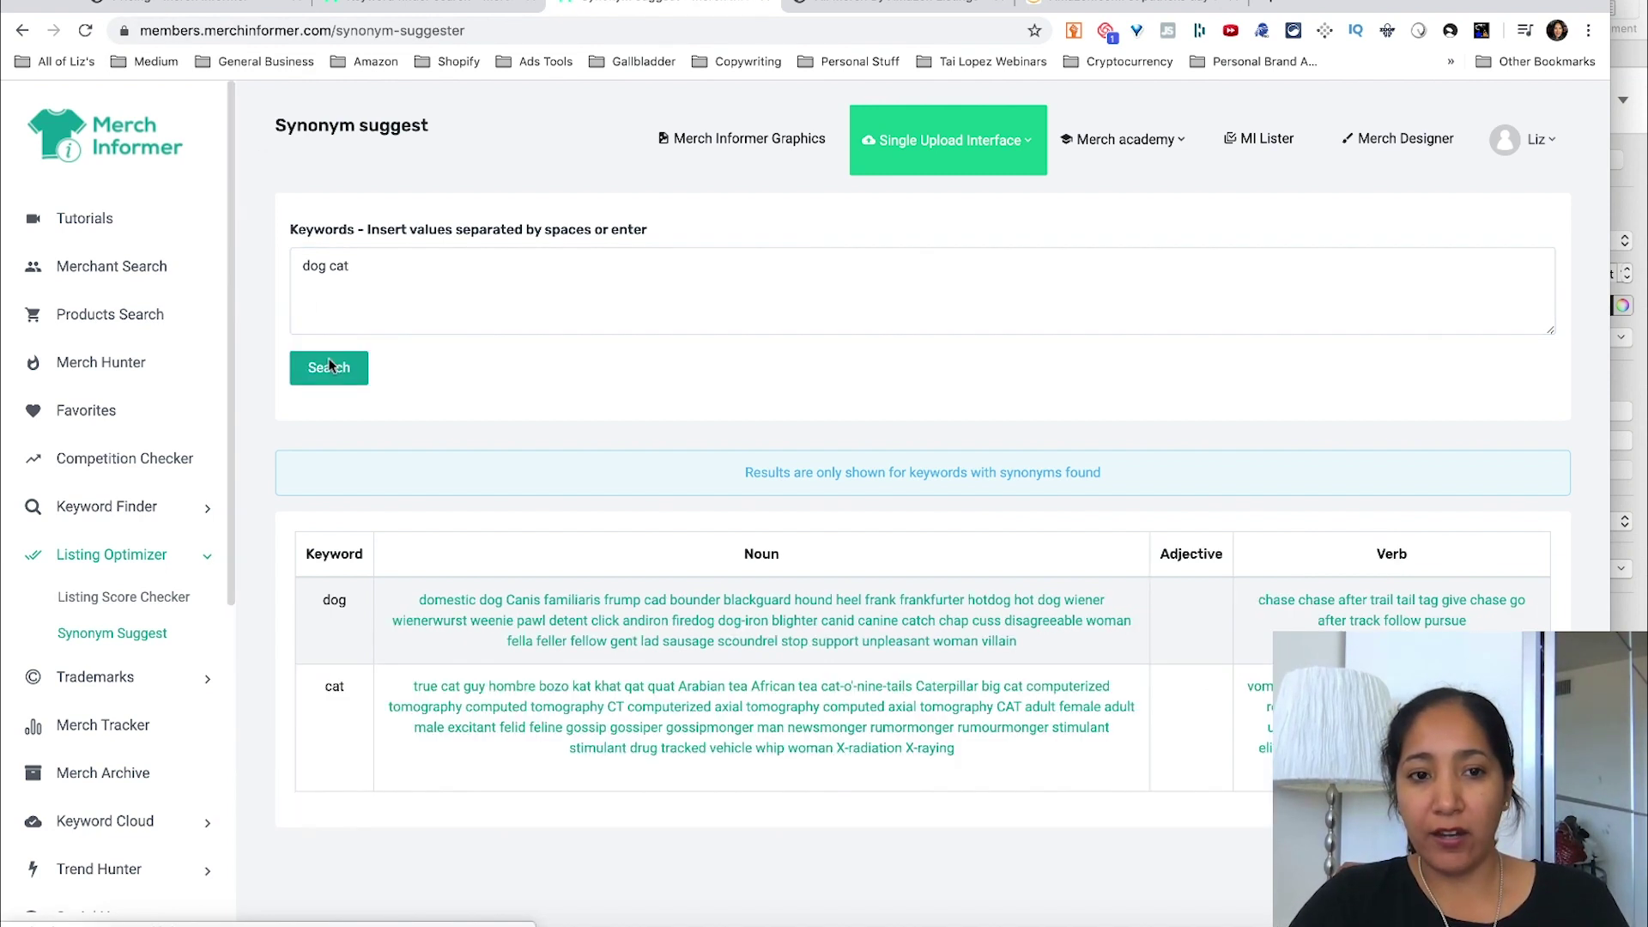
Add 'mouse' to the keyword list and search synonyms again
left_click(429, 274)
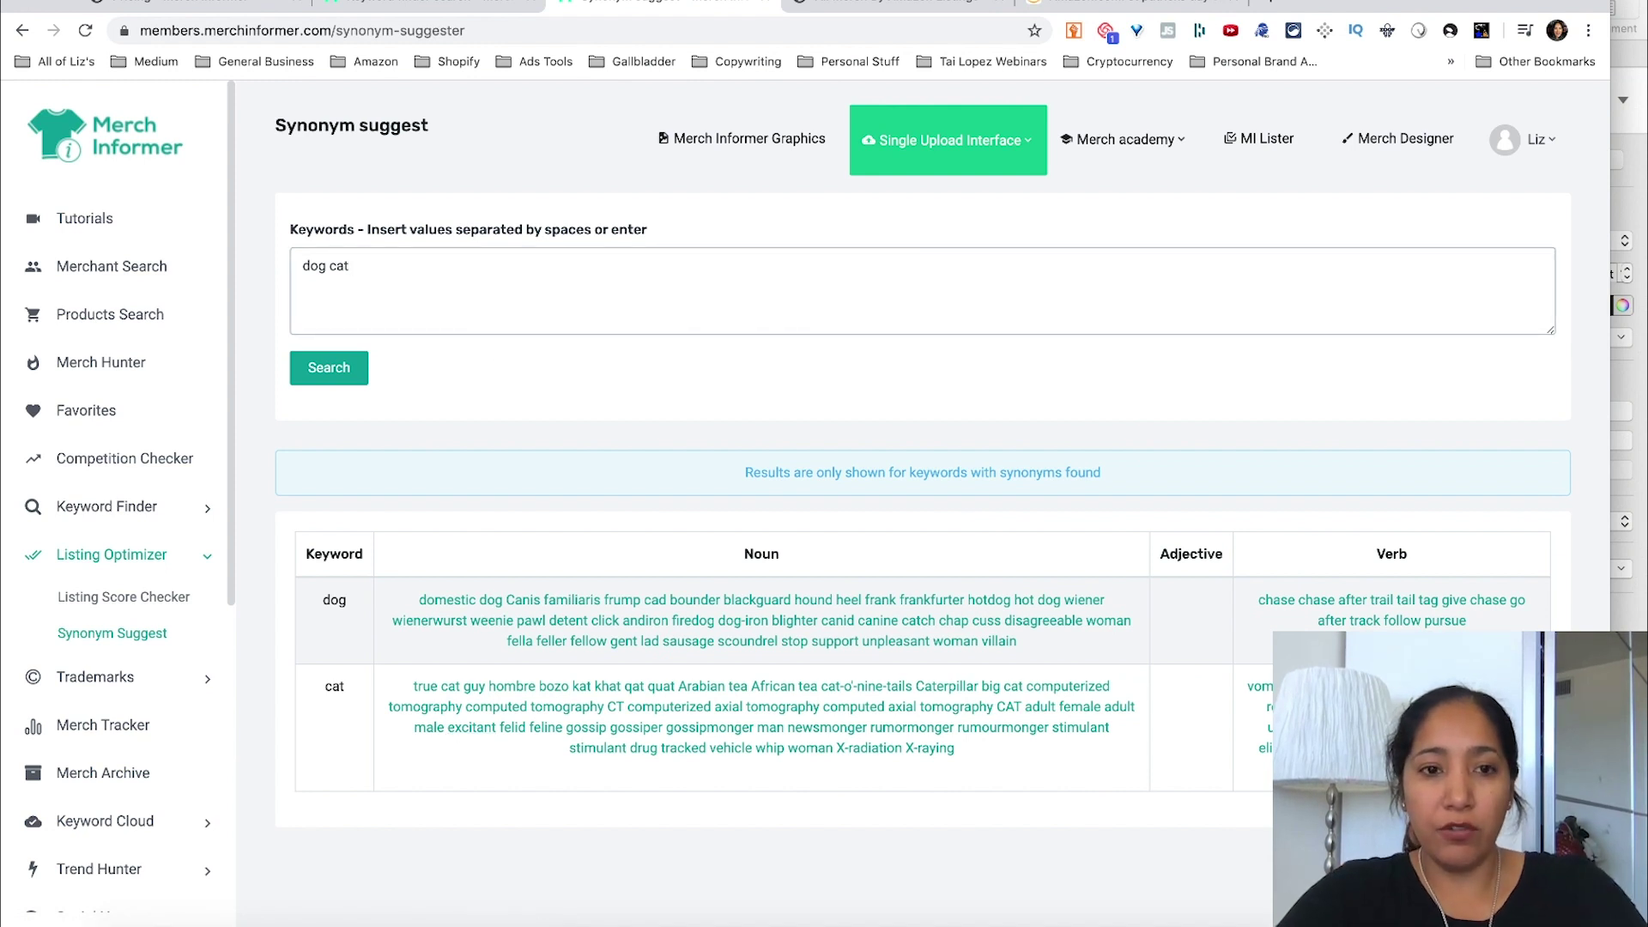
type("mouse")
key("BackSpace")
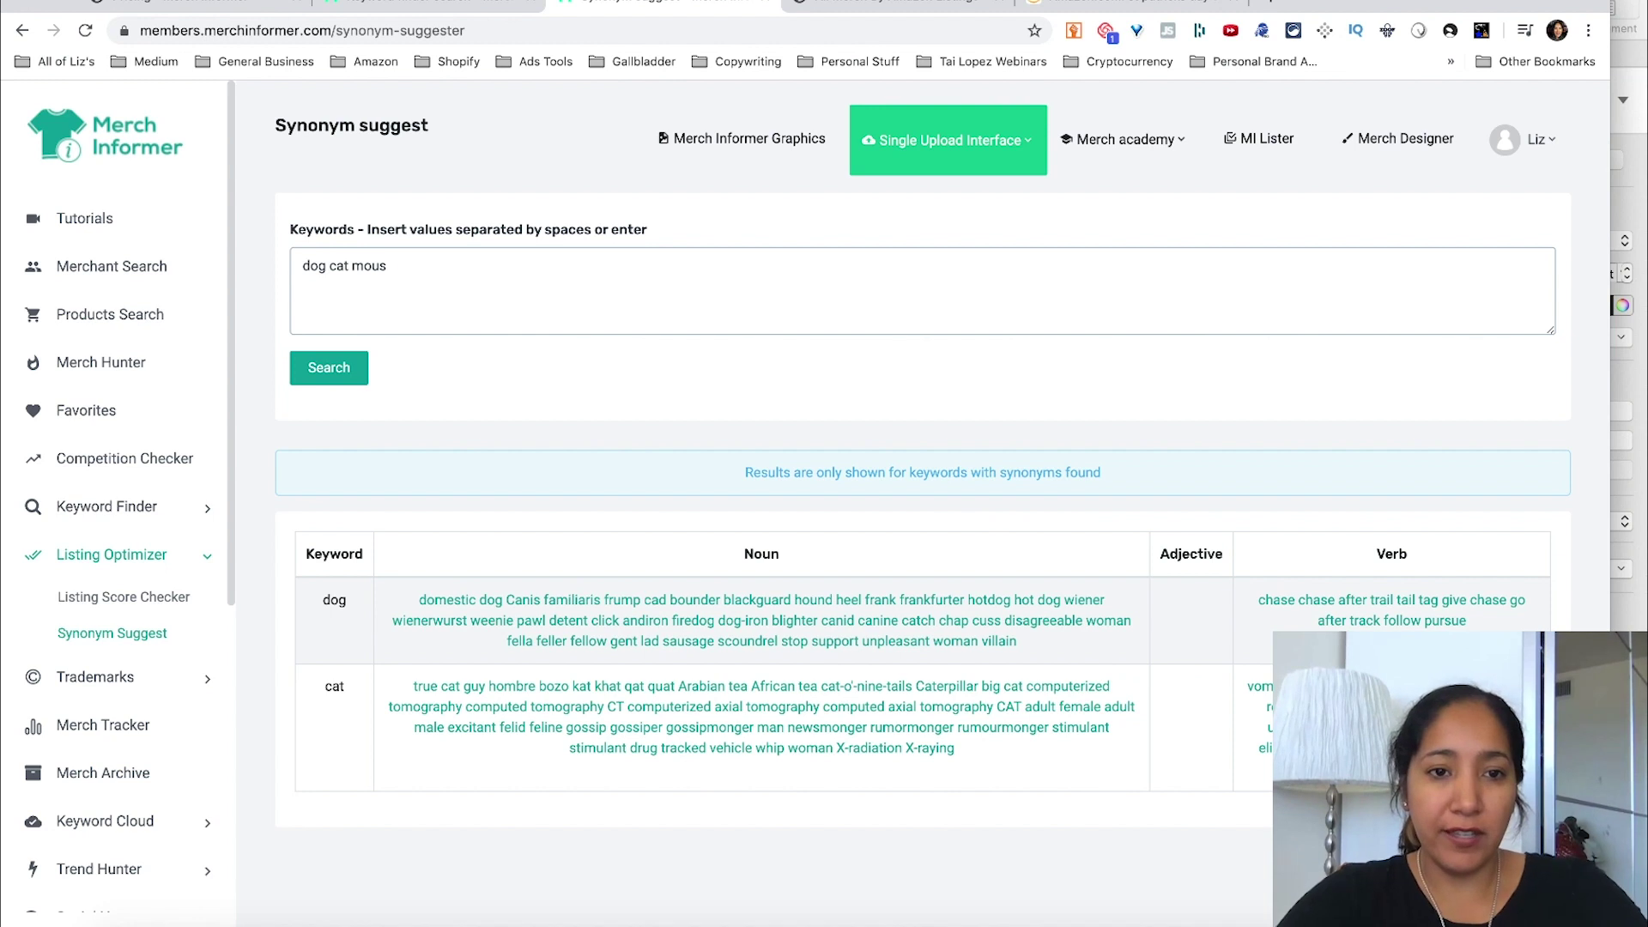
type("e")
left_click(339, 365)
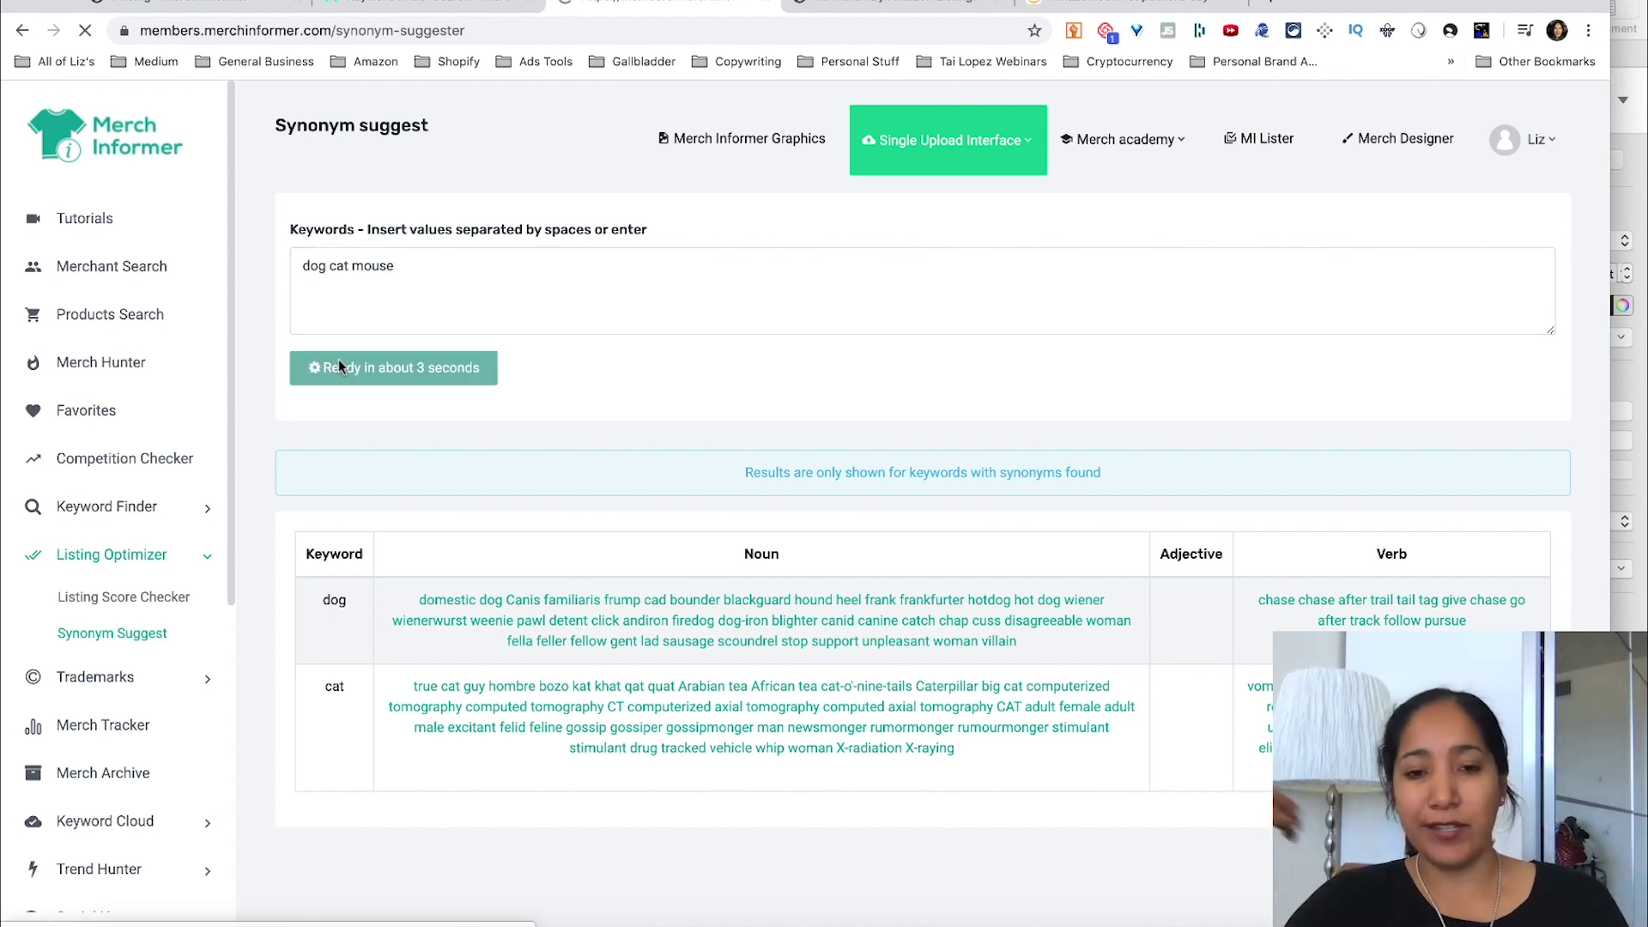
Add 'st patricks day' on its own line and search, adding rows for mouse and day
left_click(460, 273)
type("st")
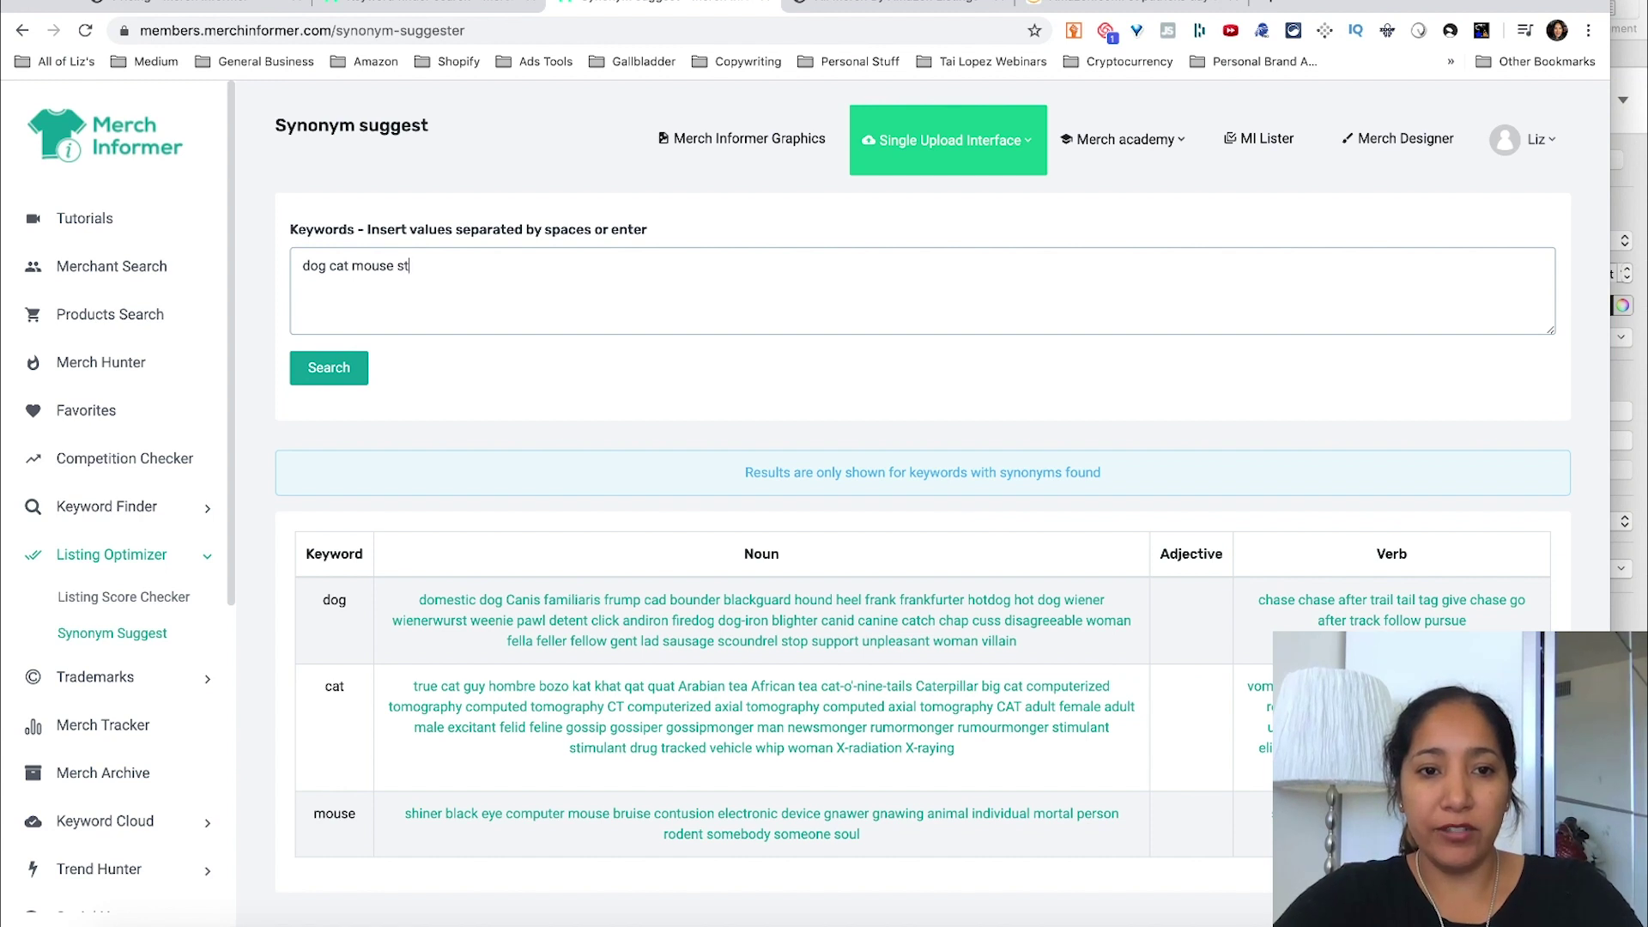
type(" patricks day")
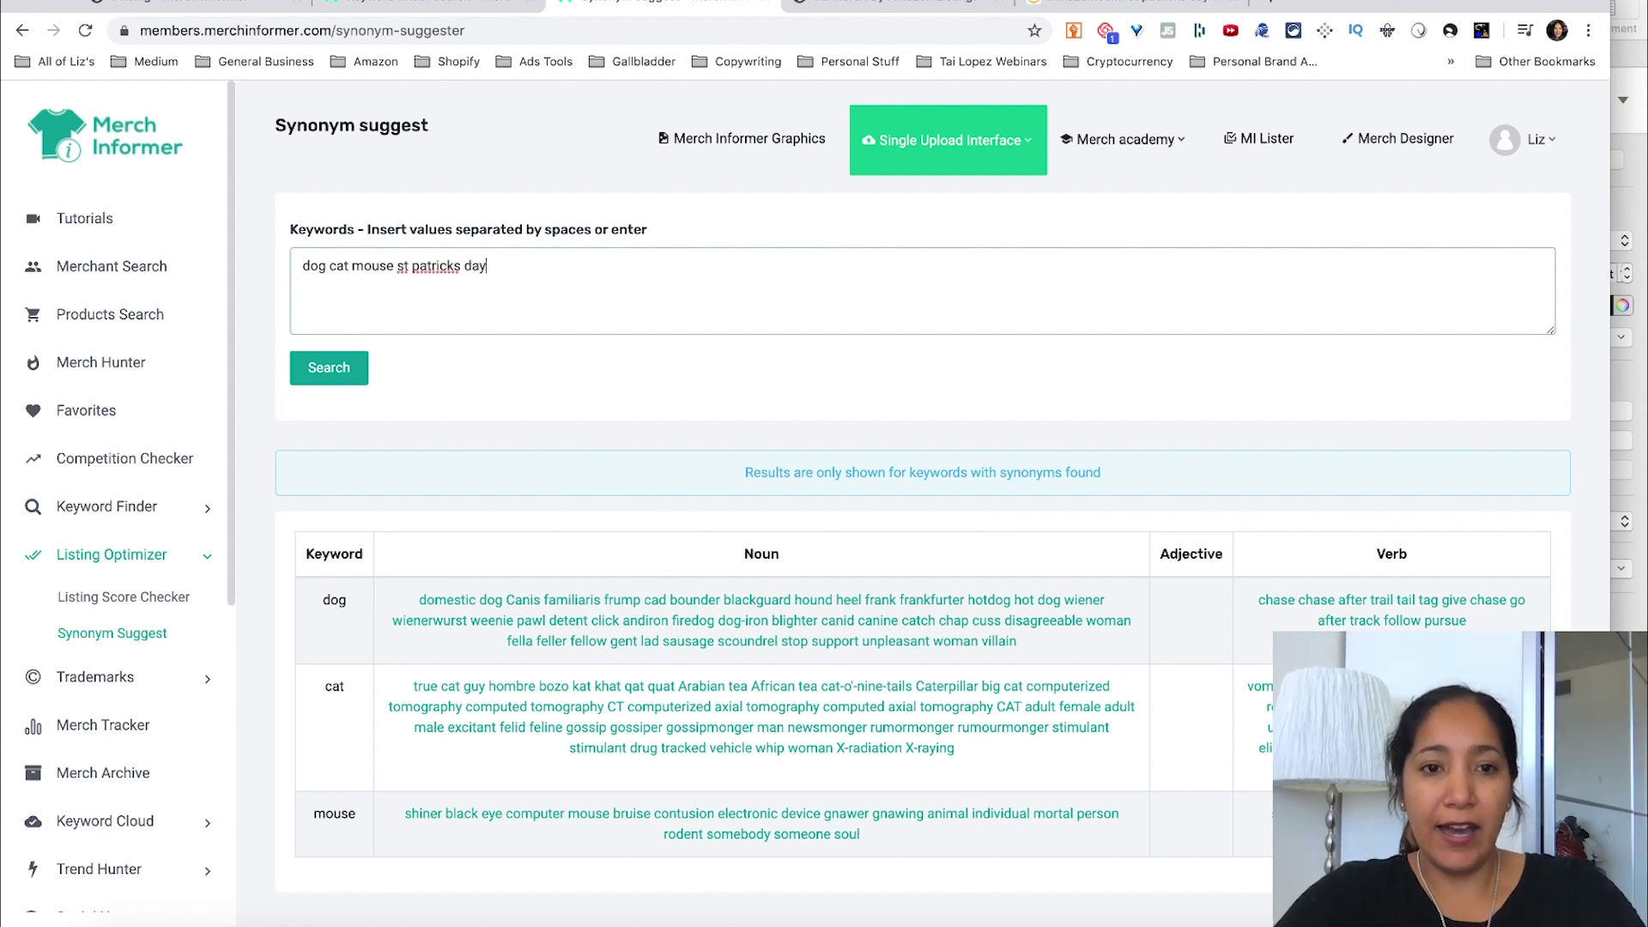
left_click(396, 266)
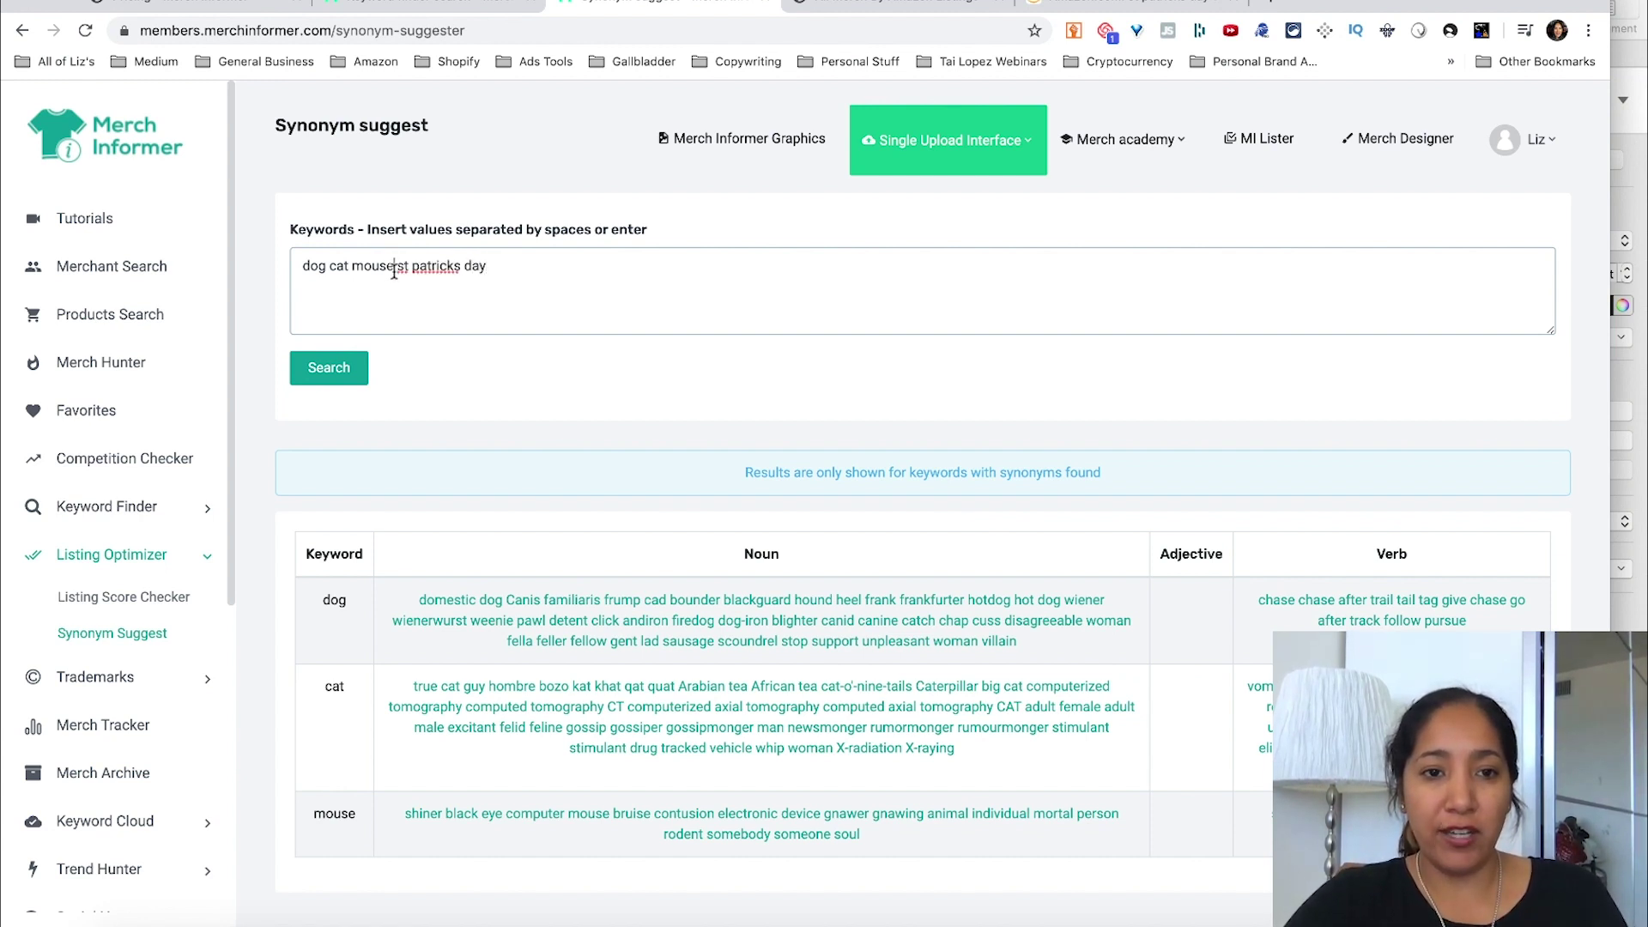
key("Return")
left_click(347, 369)
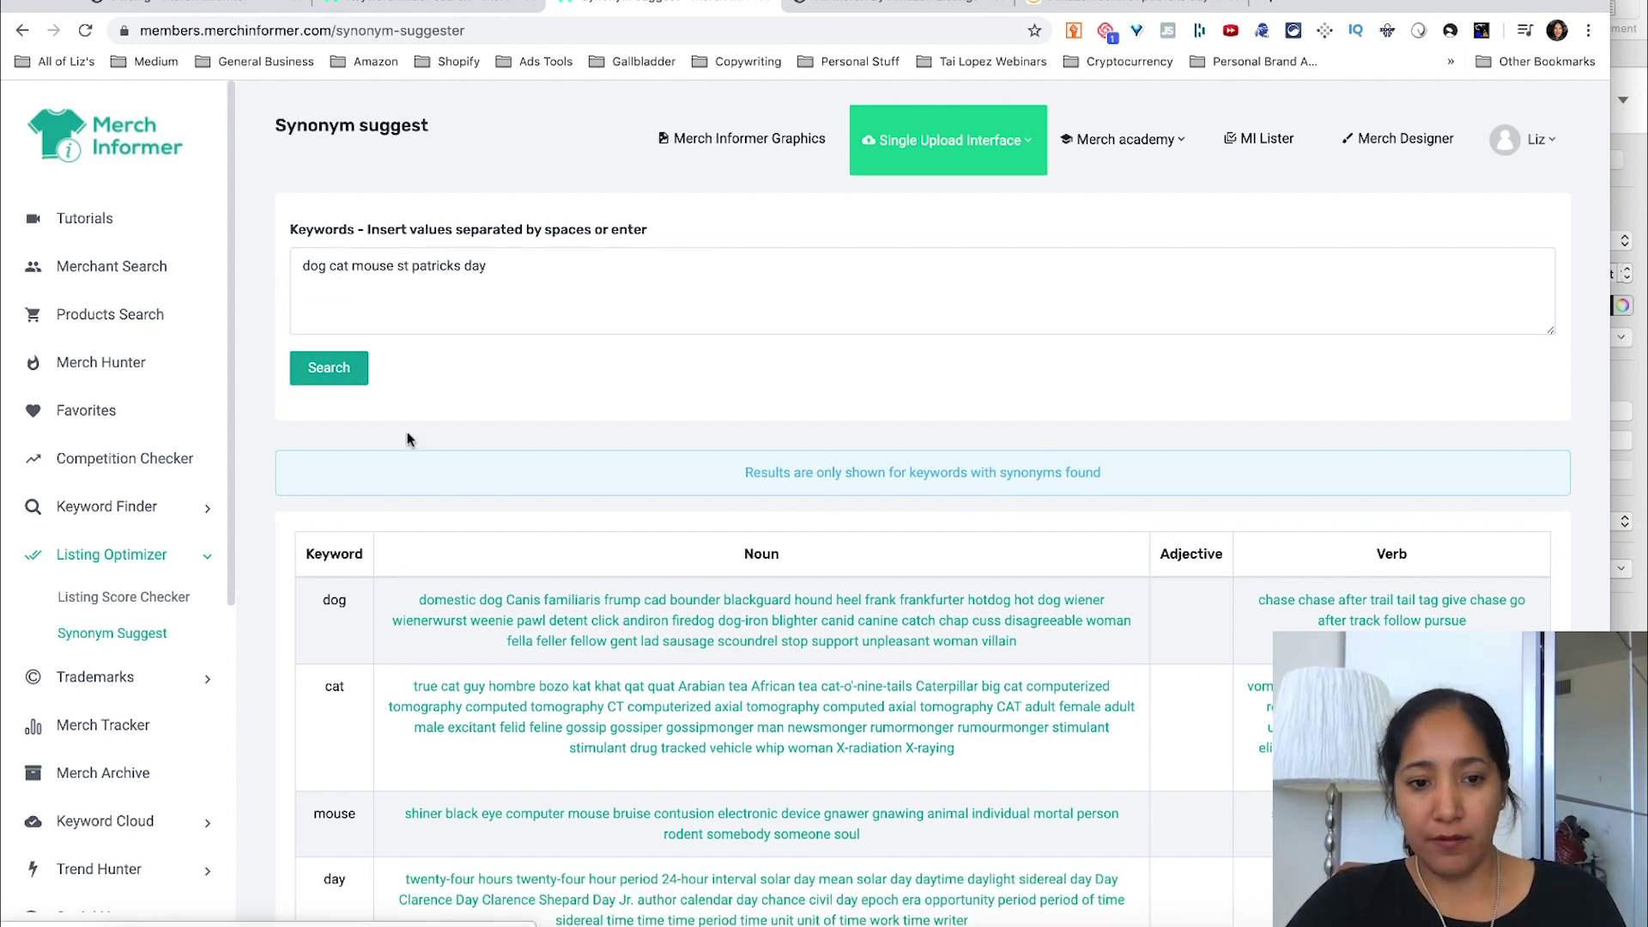
scroll(410, 438, "down", 2)
scroll(407, 430, "up", 1)
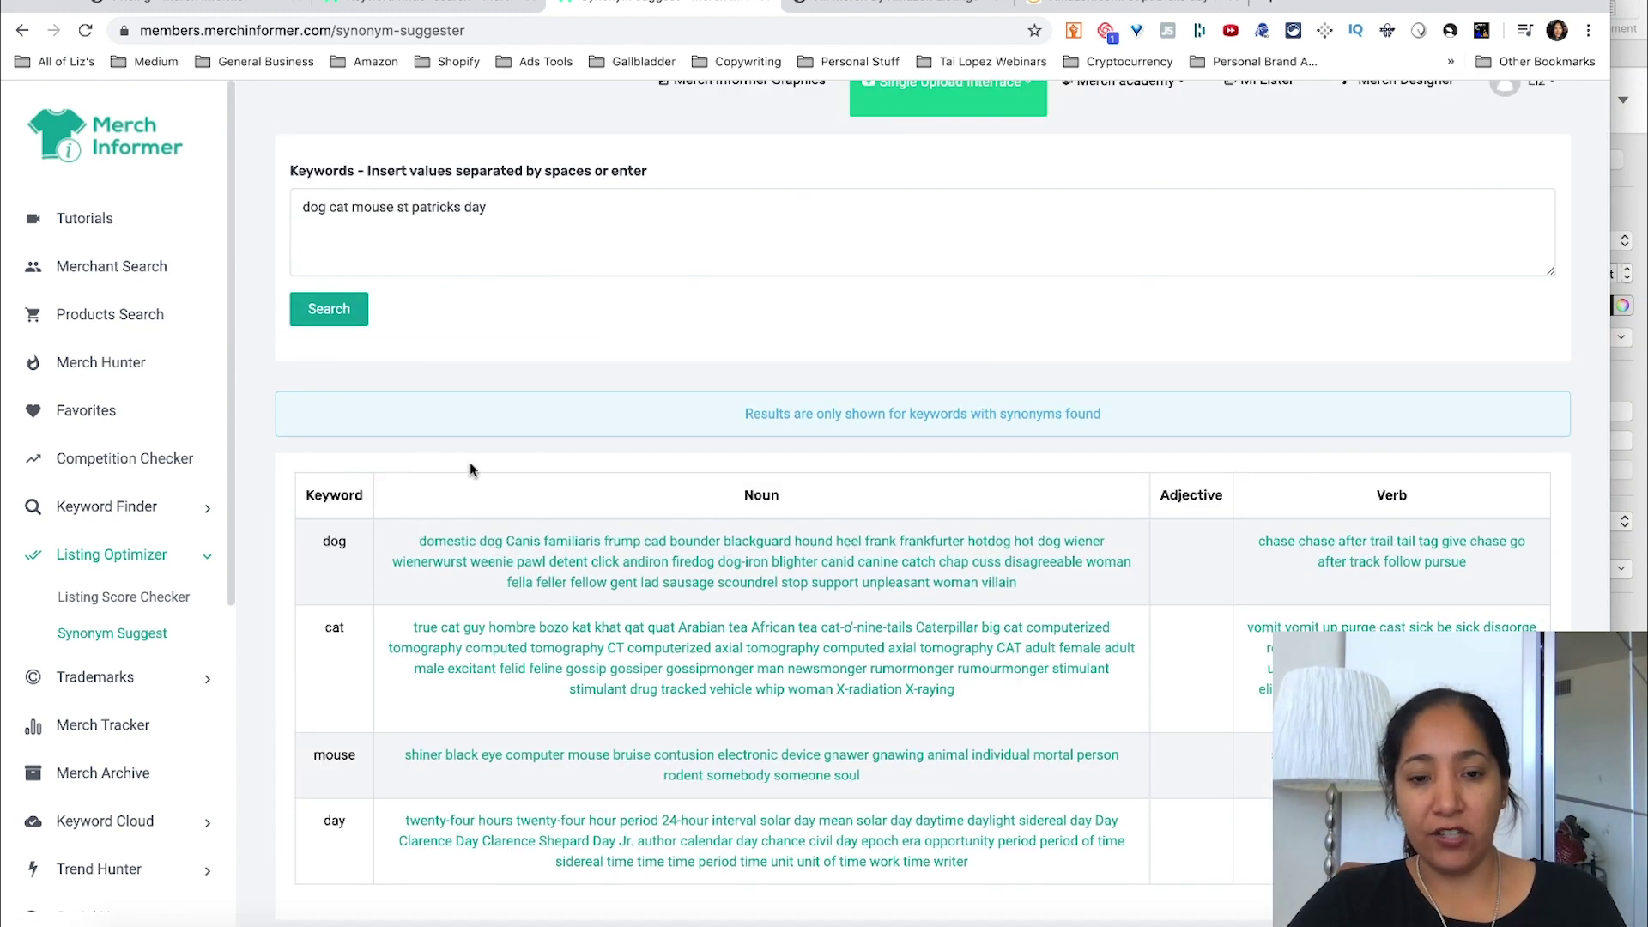